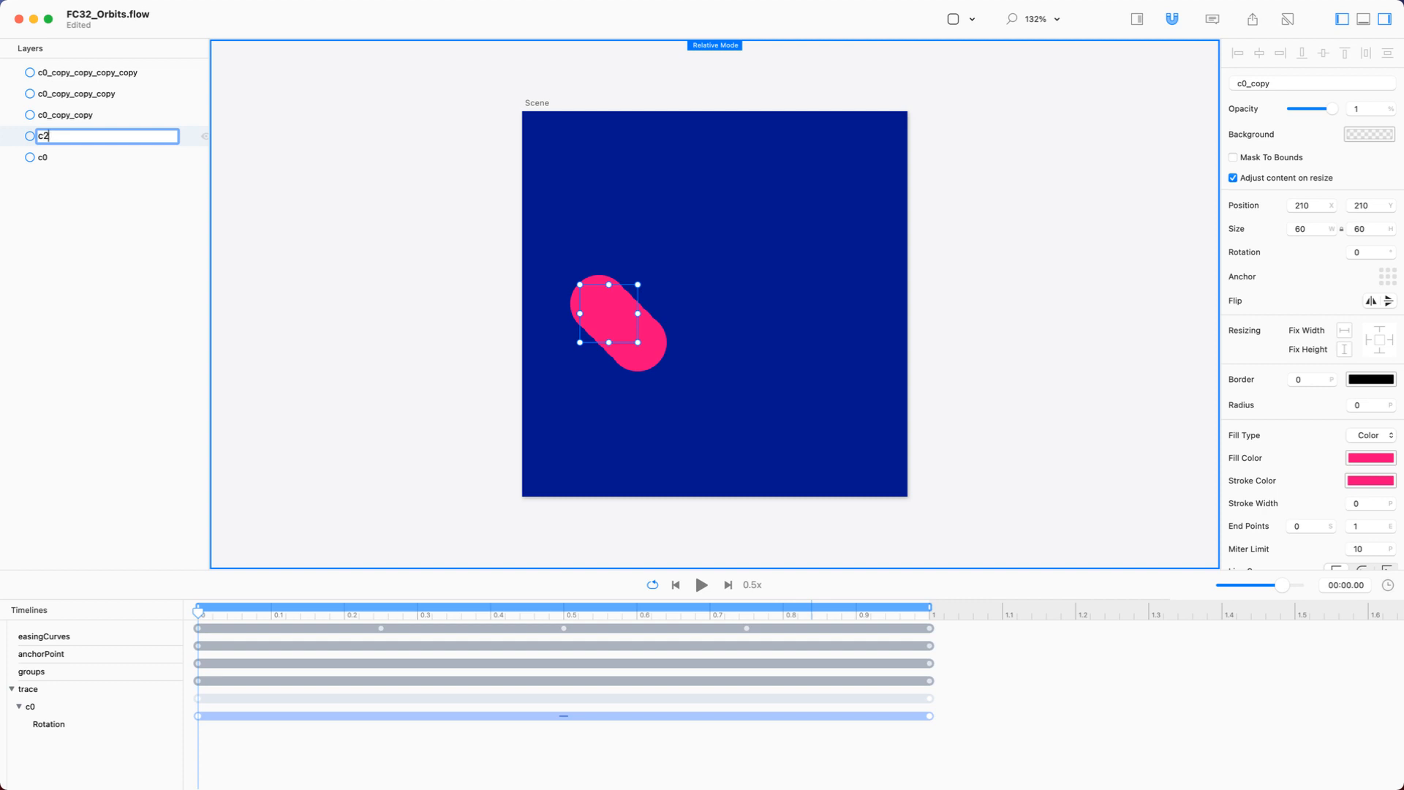
Rename the two copied circle layers directly above c0 as c1 and c2, working upward through the layer list.
{"action": "key", "text": "Return"}
{"action": "key", "text": "Up"}
{"action": "key", "text": "Return"}
{"action": "type", "text": "c2"}
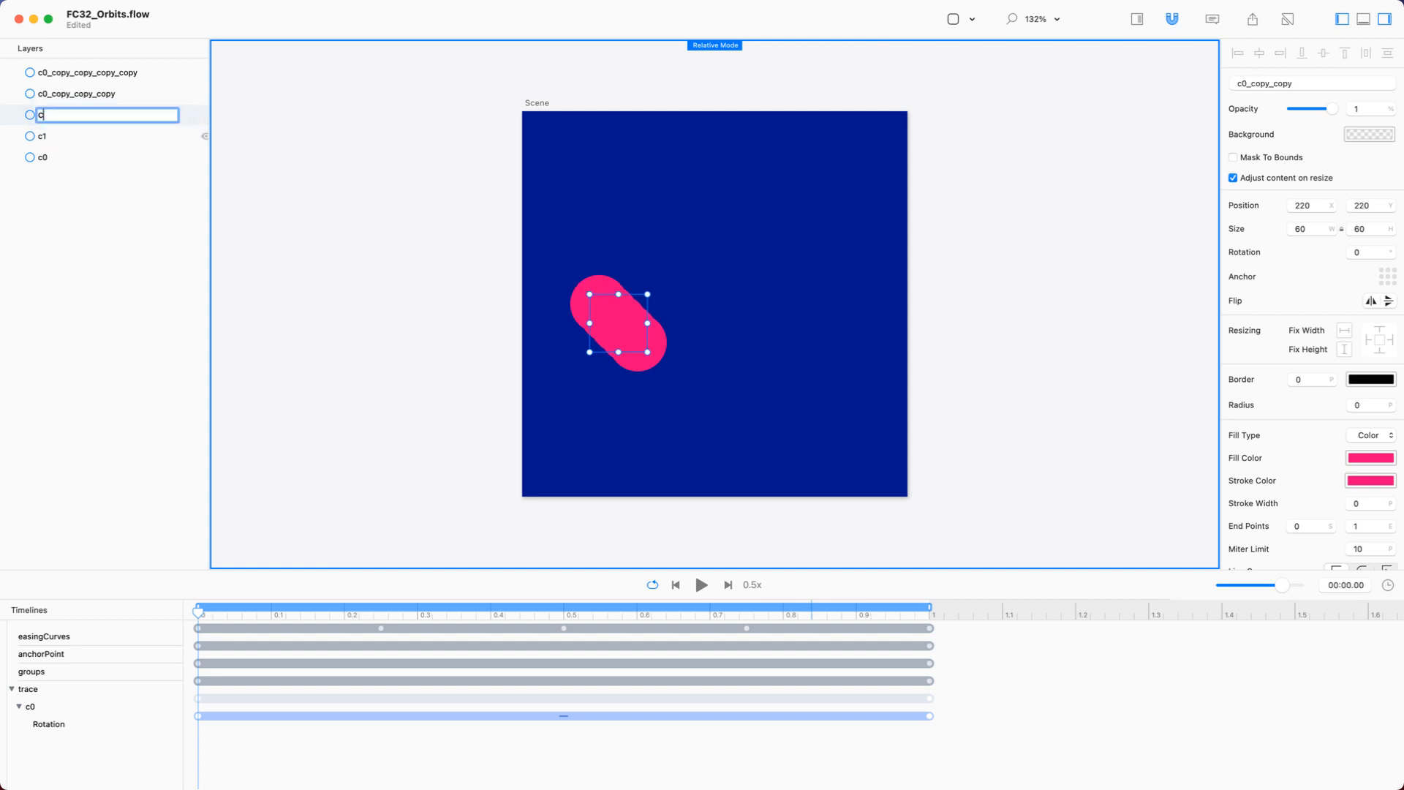
{"action": "key", "text": "Return"}
{"action": "key", "text": "Up"}
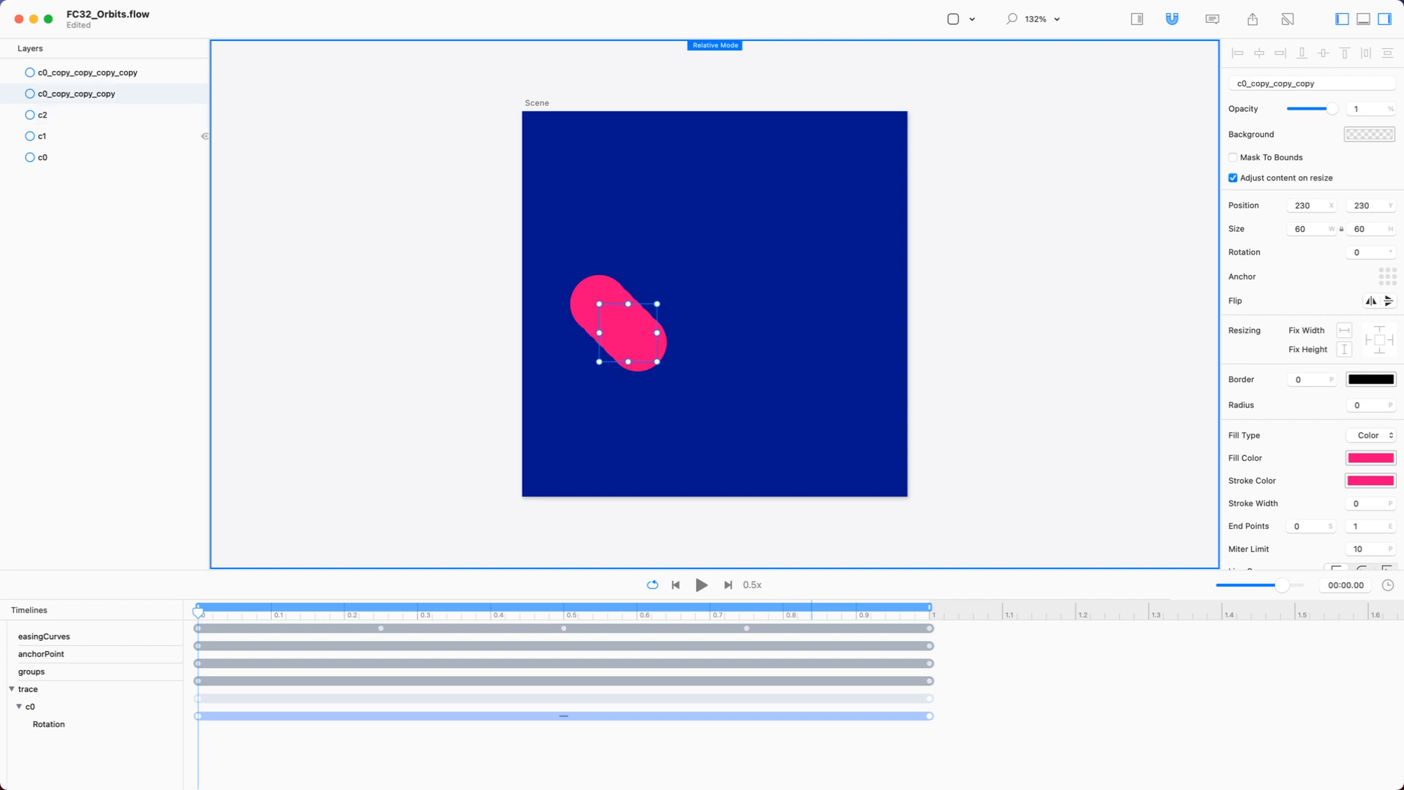
Rename the two remaining copied circle layers as c3 and c4, continuing upward.
{"action": "key", "text": "Return"}
{"action": "type", "text": "c3"}
{"action": "key", "text": "Return"}
{"action": "key", "text": "Up"}
{"action": "key", "text": "Return"}
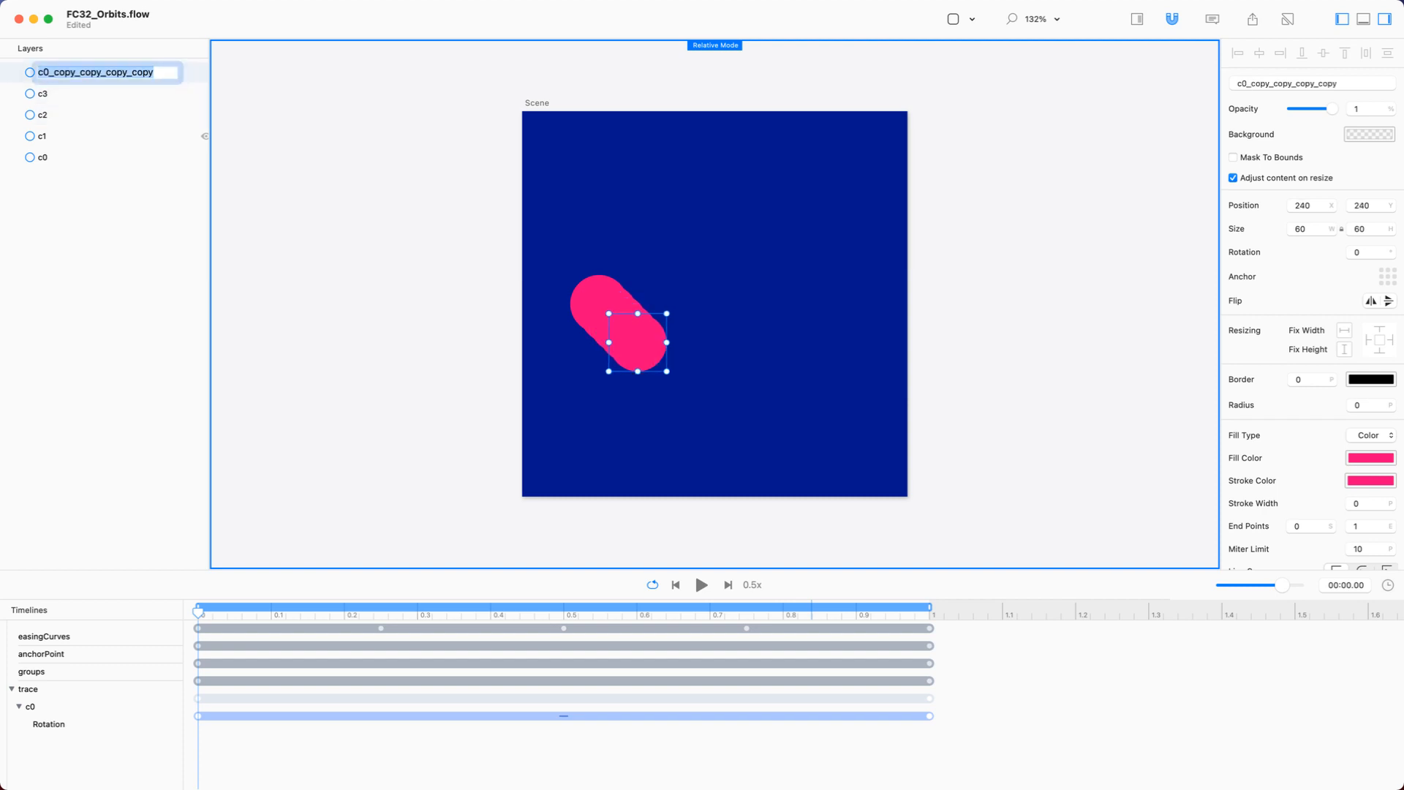
{"action": "type", "text": "c4"}
{"action": "key", "text": "Return"}
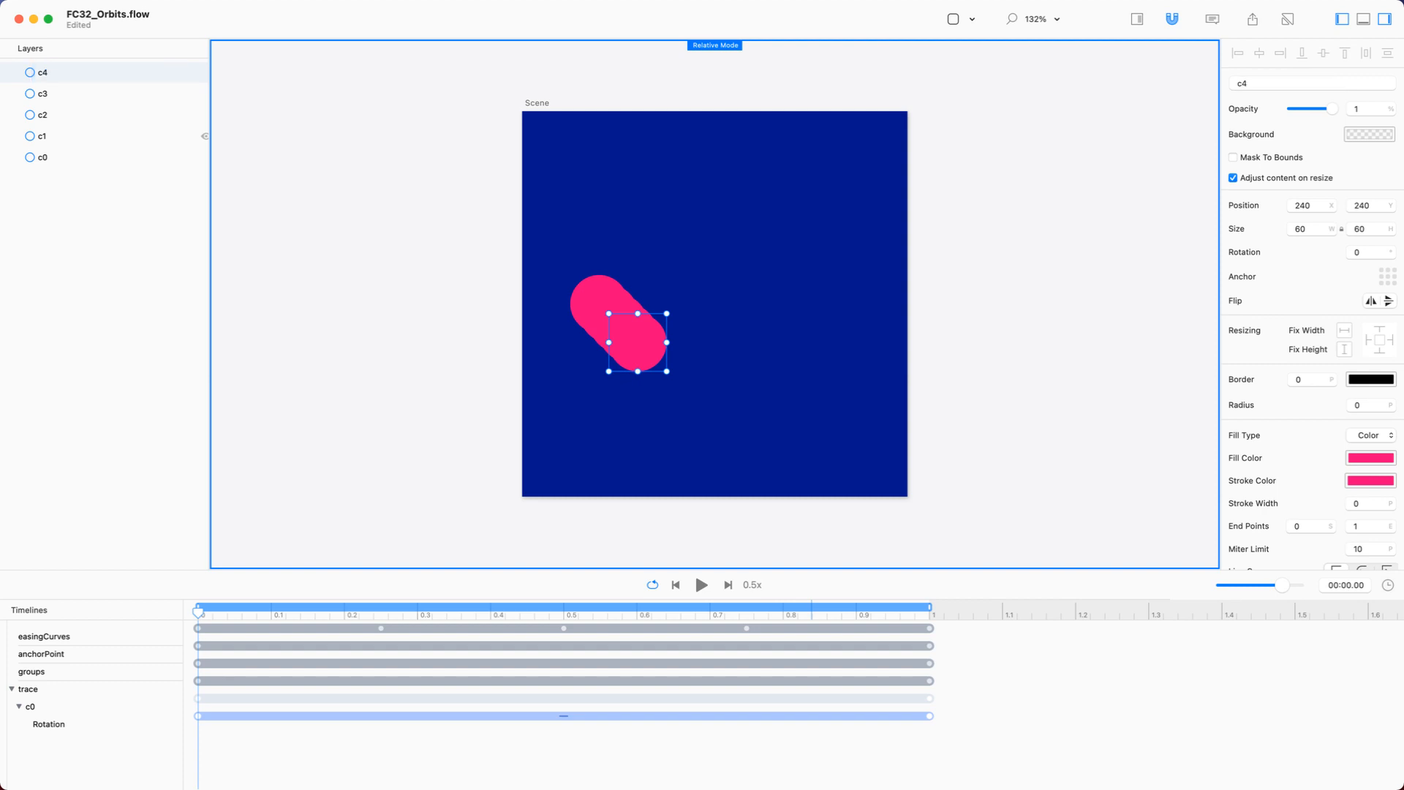
Scrub the timeline to 0.86 seconds and inspect the position values of the rotated circle c0.
{"action": "left_click", "coordinate": [53, 730]}
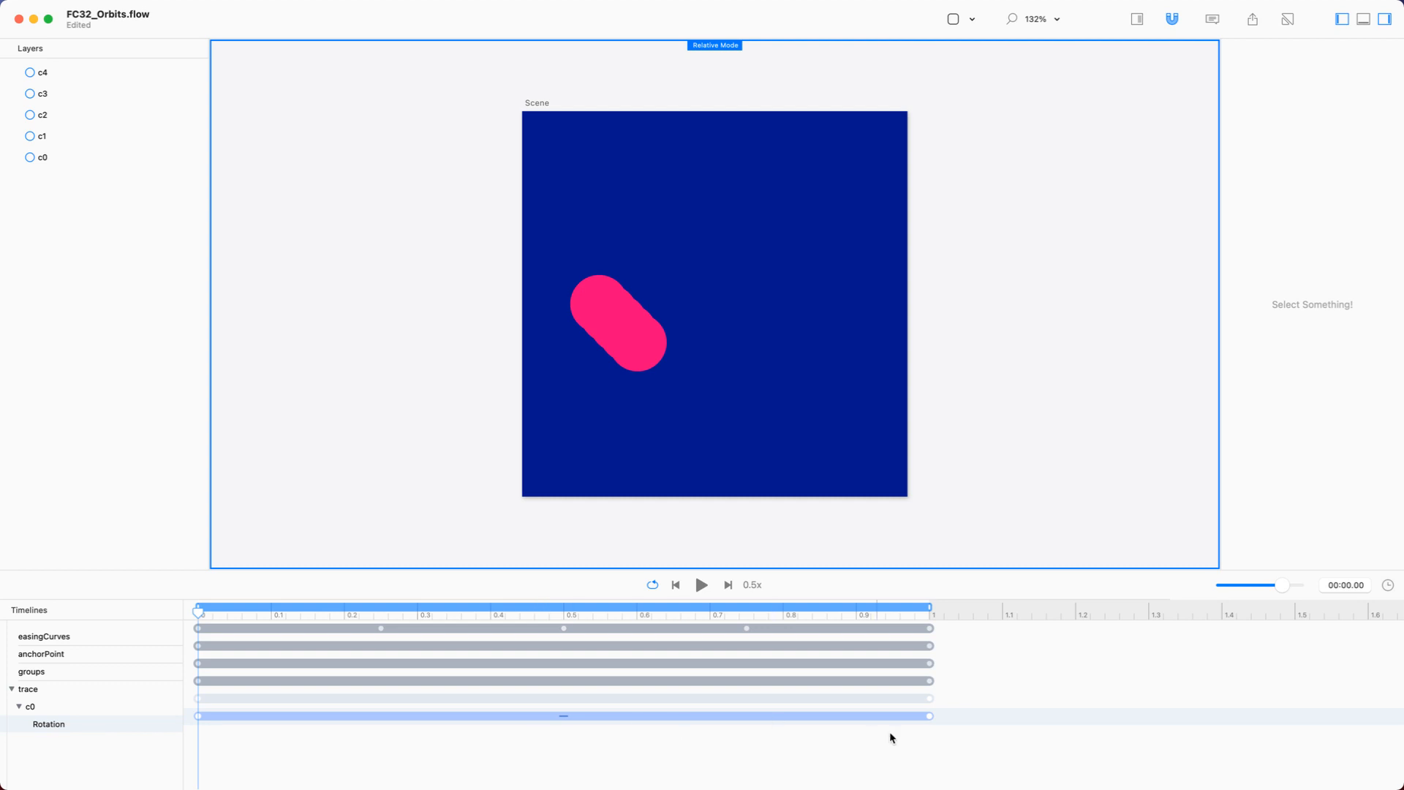
{"action": "left_click", "coordinate": [917, 615]}
{"action": "left_click_drag", "start_coordinate": [917, 615], "coordinate": [827, 615]}
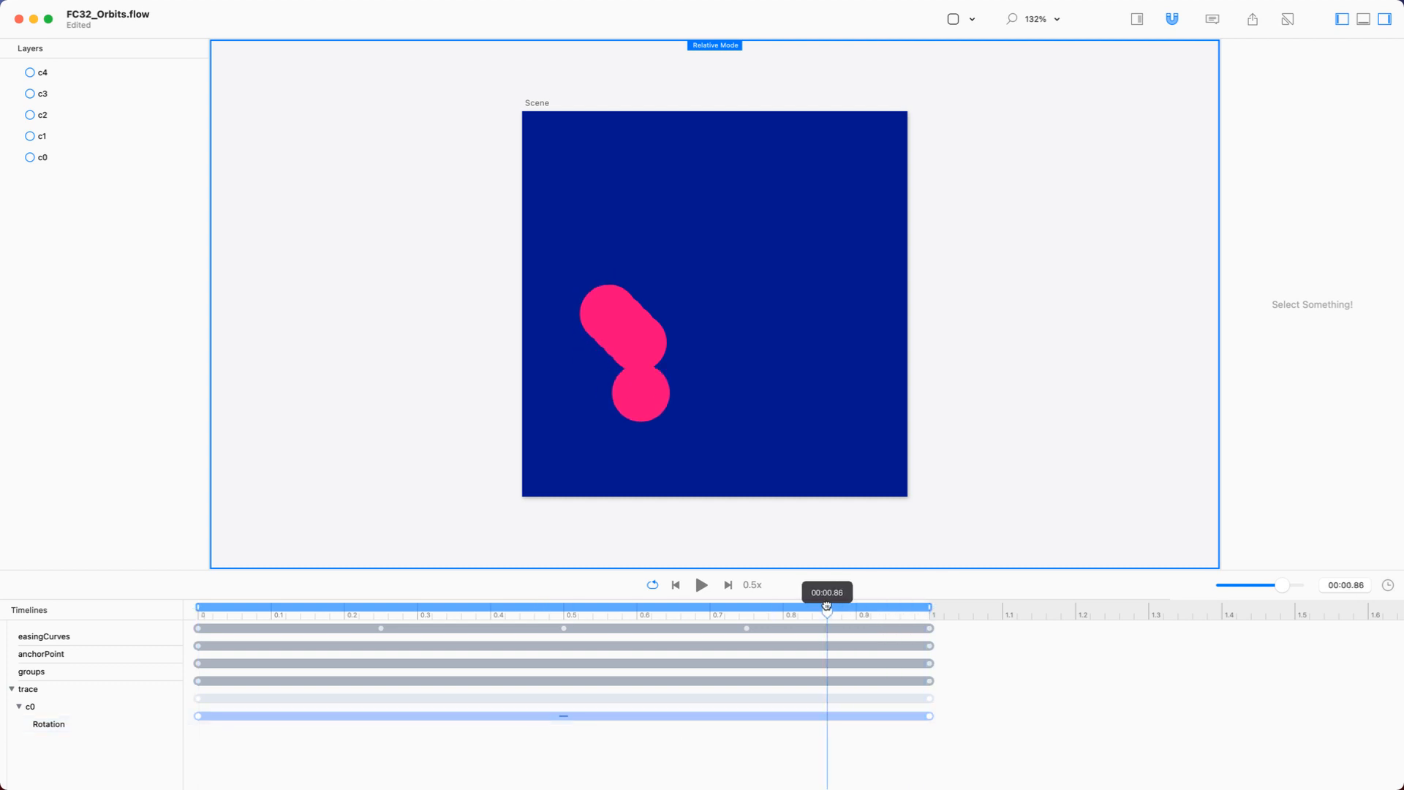
{"action": "left_click", "coordinate": [625, 334]}
{"action": "key", "text": "super+a"}
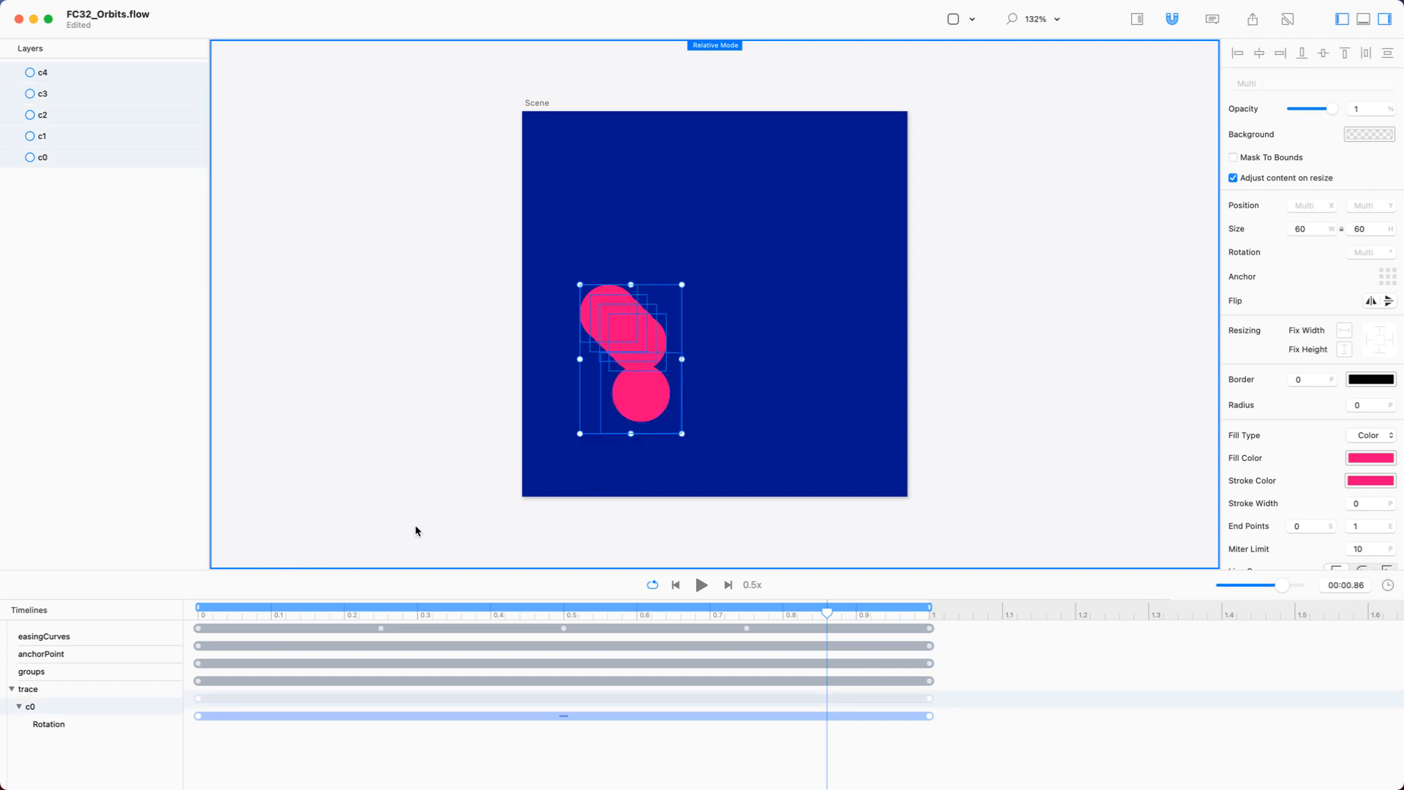
{"action": "left_click", "coordinate": [1019, 376]}
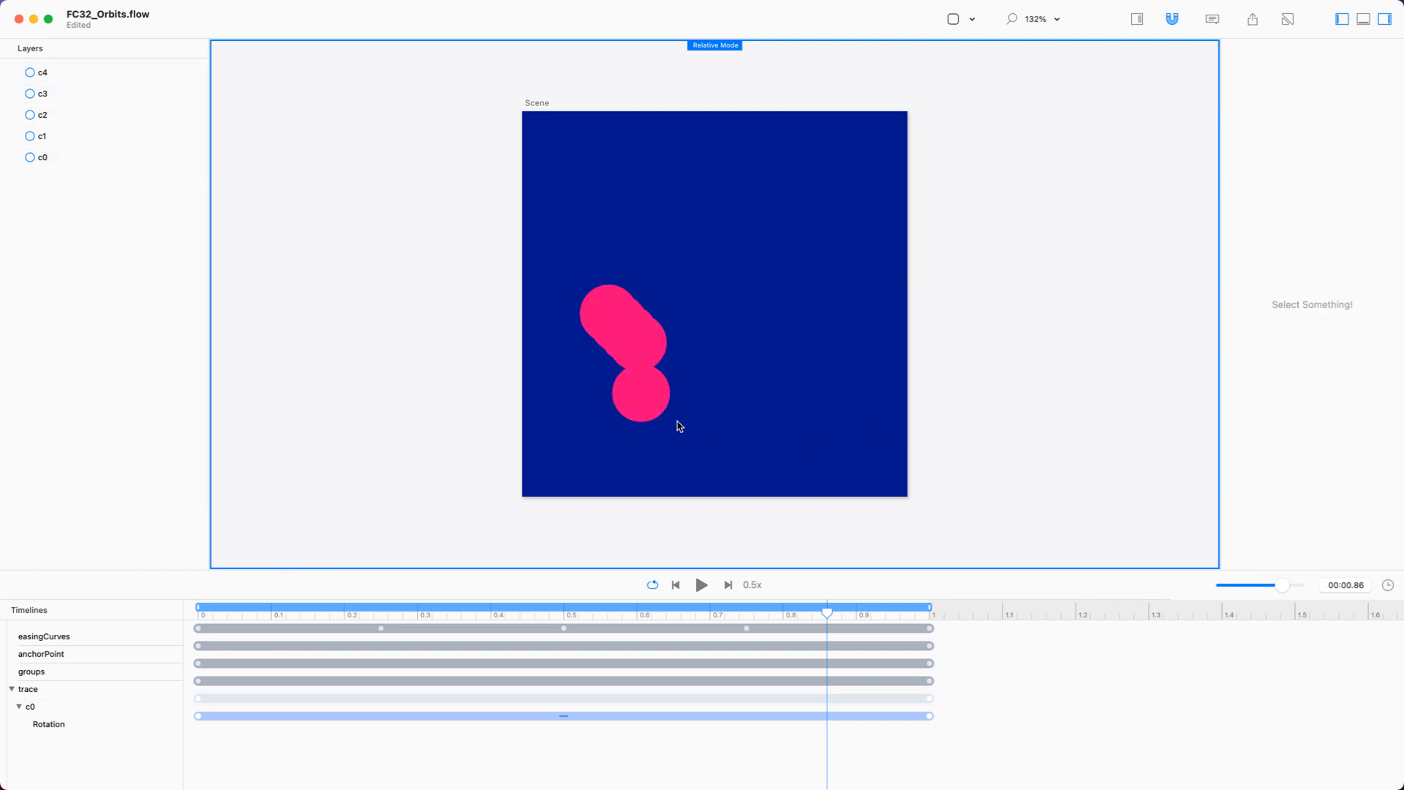
{"action": "left_click", "coordinate": [642, 401]}
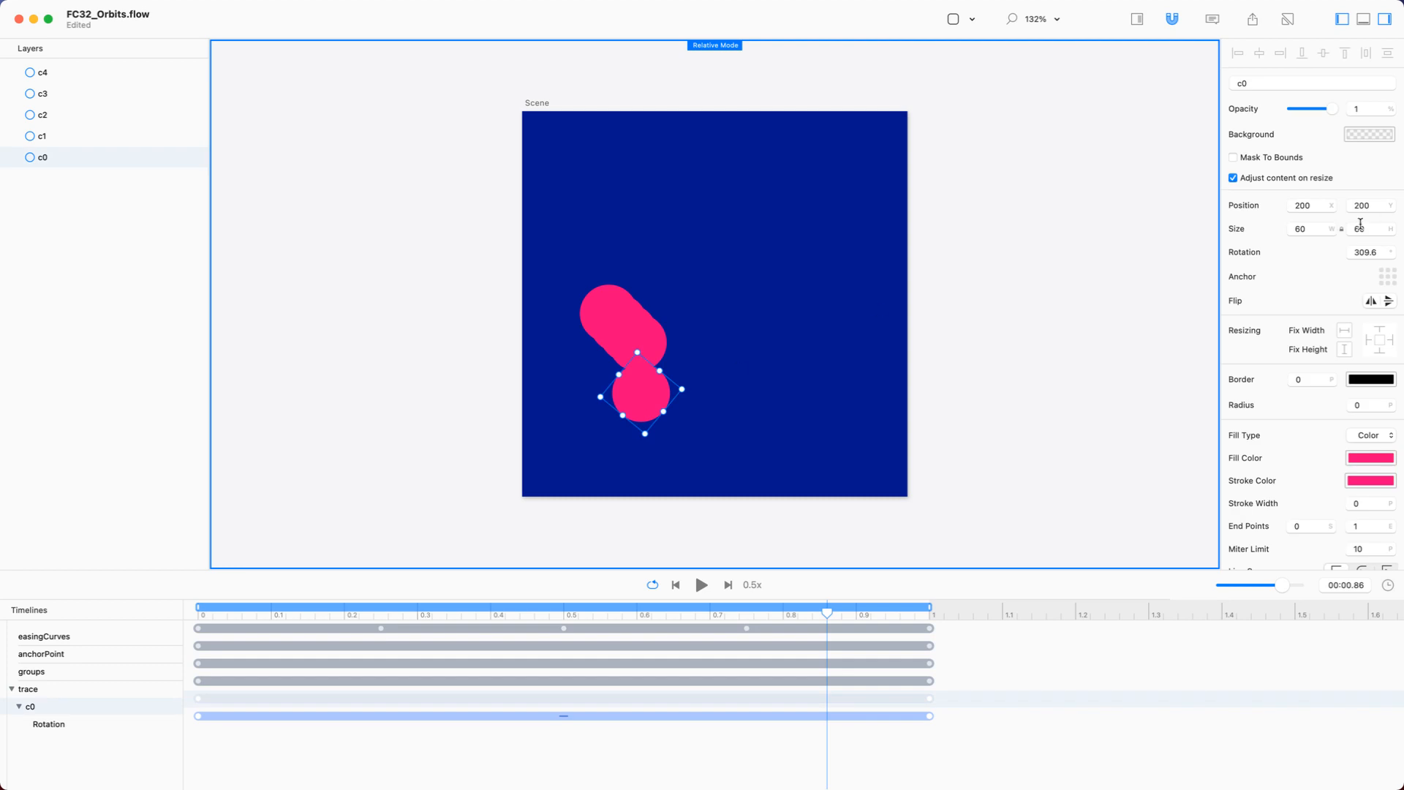
Set the position of all five circles to X 200 and Y 200.
{"action": "key", "text": "super+a"}
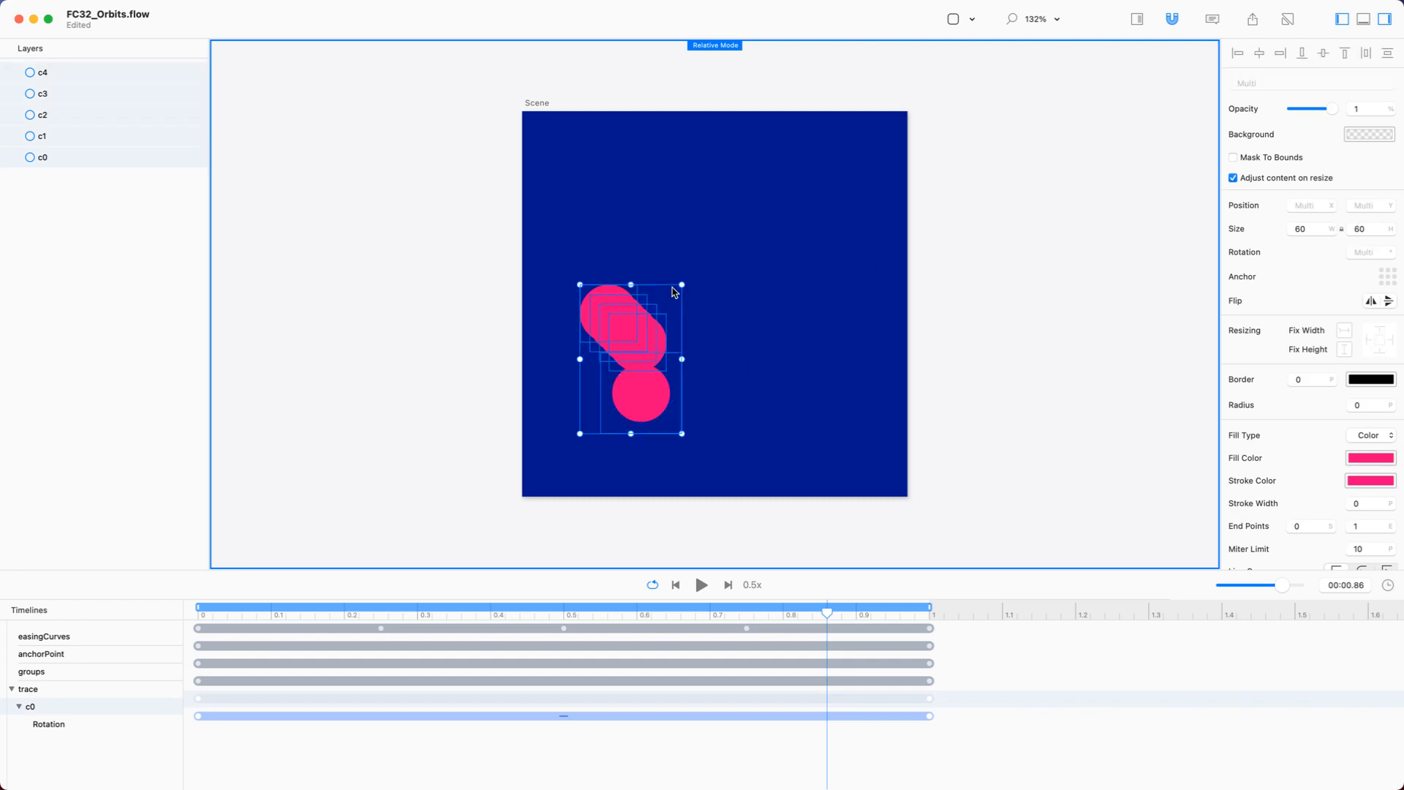
{"action": "left_click", "coordinate": [1293, 207]}
{"action": "type", "text": "200"}
{"action": "key", "text": "Tab"}
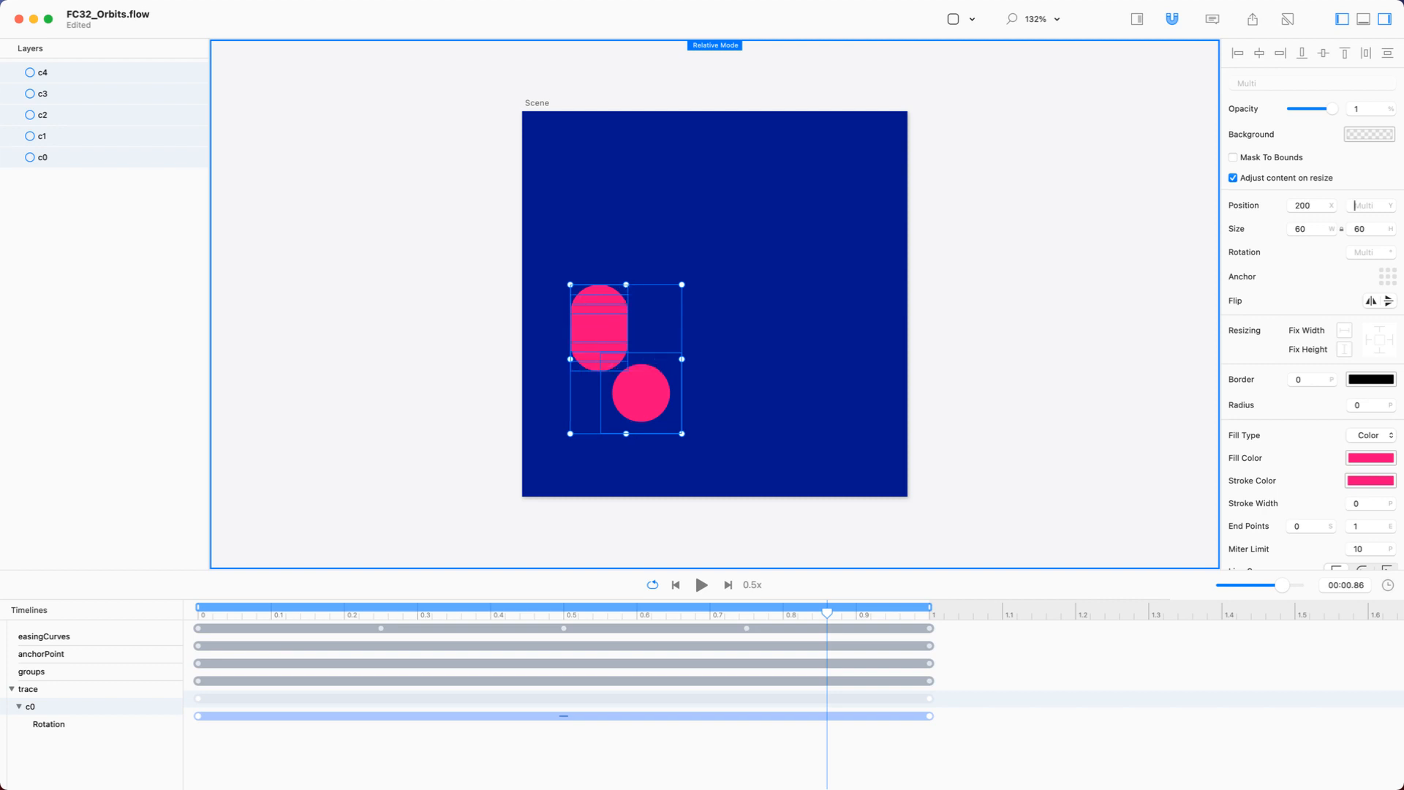
{"action": "type", "text": "200"}
{"action": "key", "text": "Return"}
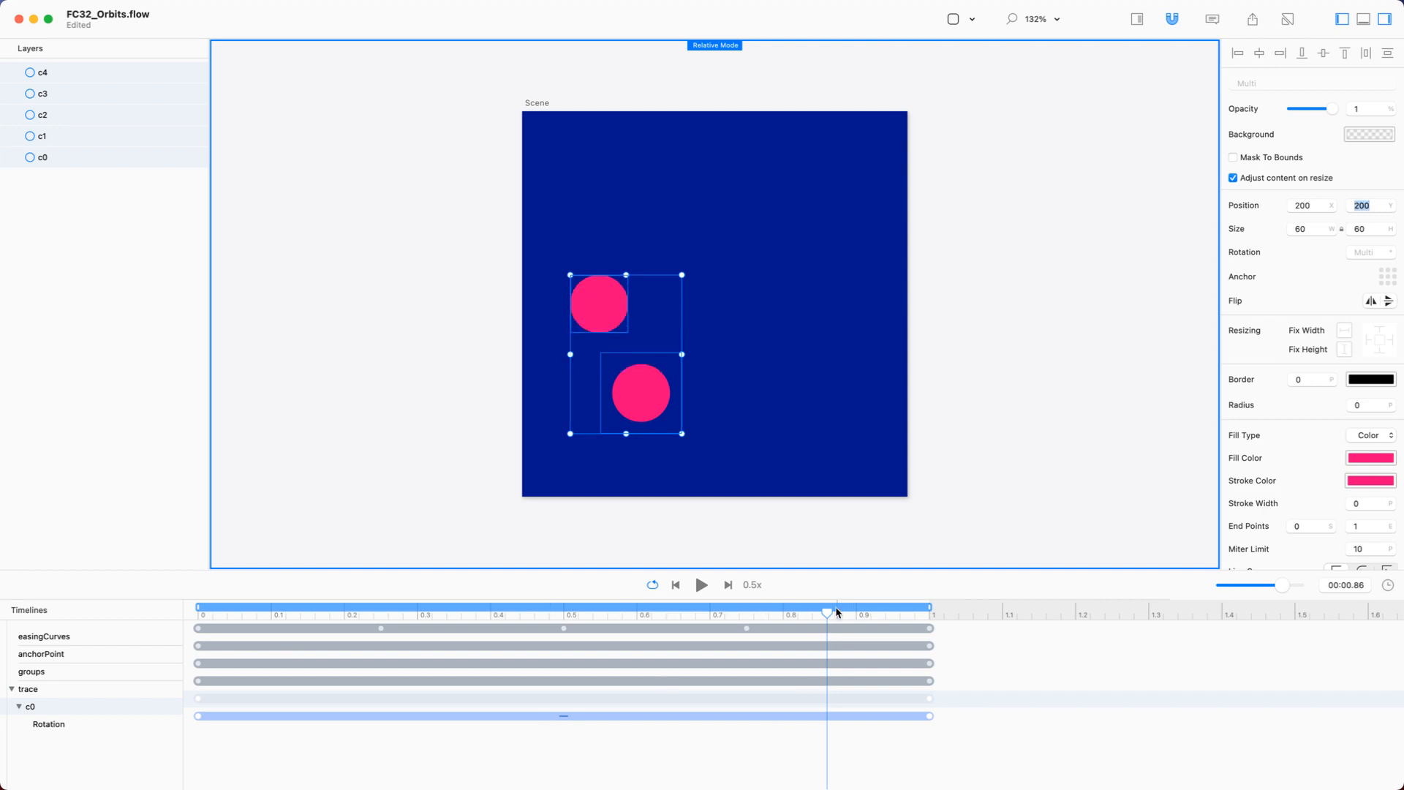
At 1 second on the timeline, turn off Relative Mode and set the rotation of all five circles to 360 degrees.
{"action": "left_click_drag", "start_coordinate": [829, 610], "coordinate": [930, 610]}
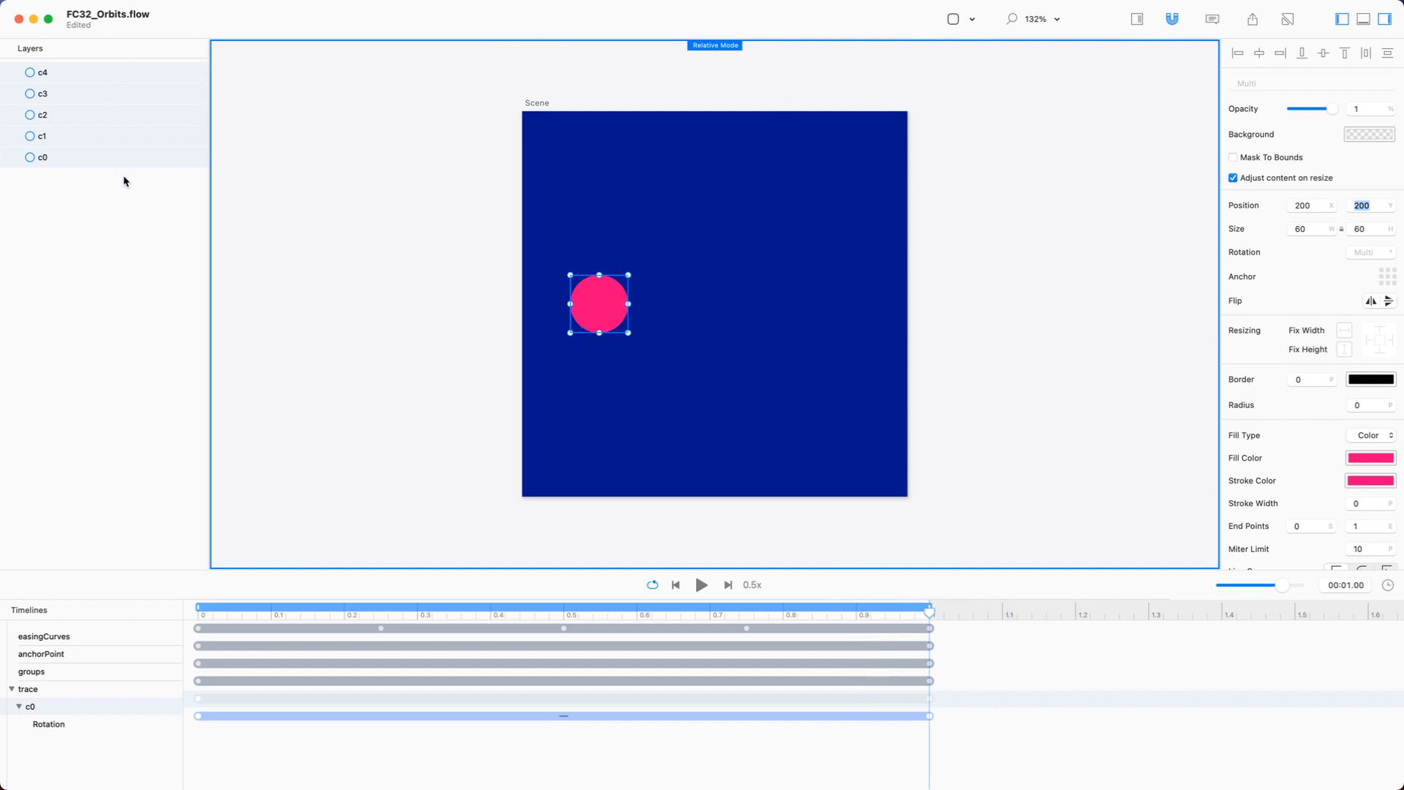
{"action": "left_click", "coordinate": [1354, 252]}
{"action": "type", "text": "360"}
{"action": "key", "text": "Return"}
{"action": "key", "text": "super+r"}
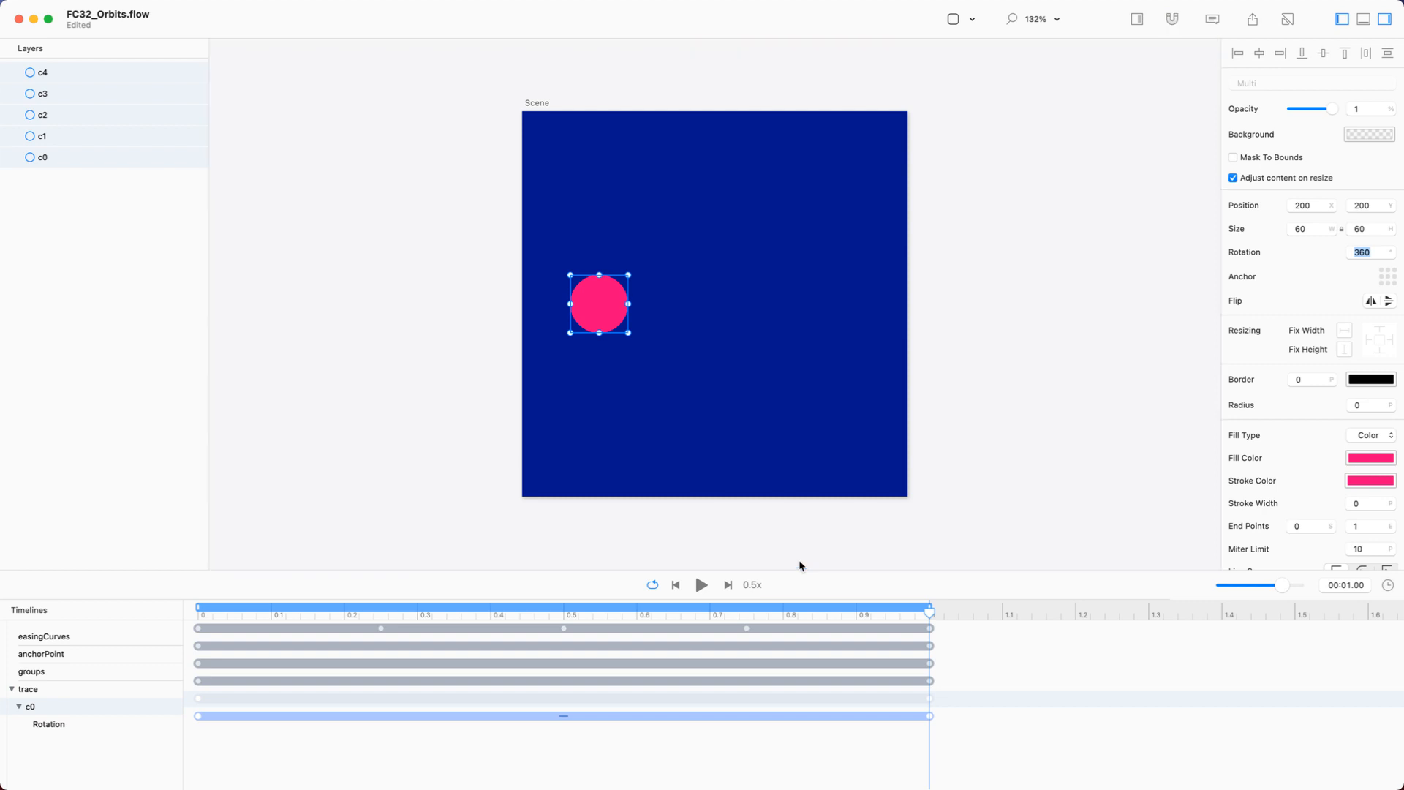
{"action": "key", "text": "BackSpace"}
{"action": "type", "text": "360"}
{"action": "key", "text": "Return"}
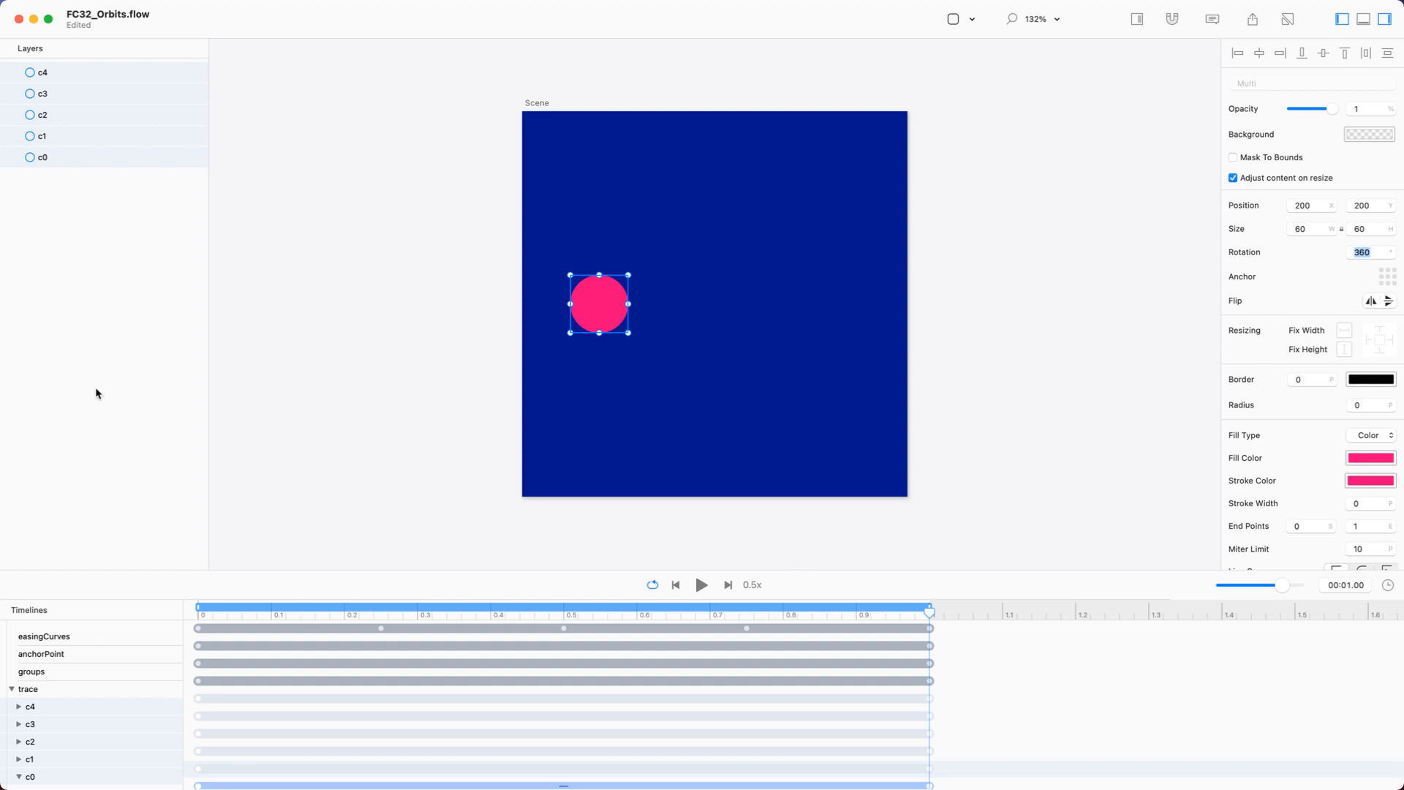
Deselect the circles and play back the animation to compare their motion.
{"action": "left_click", "coordinate": [282, 378]}
{"action": "key", "text": "space"}
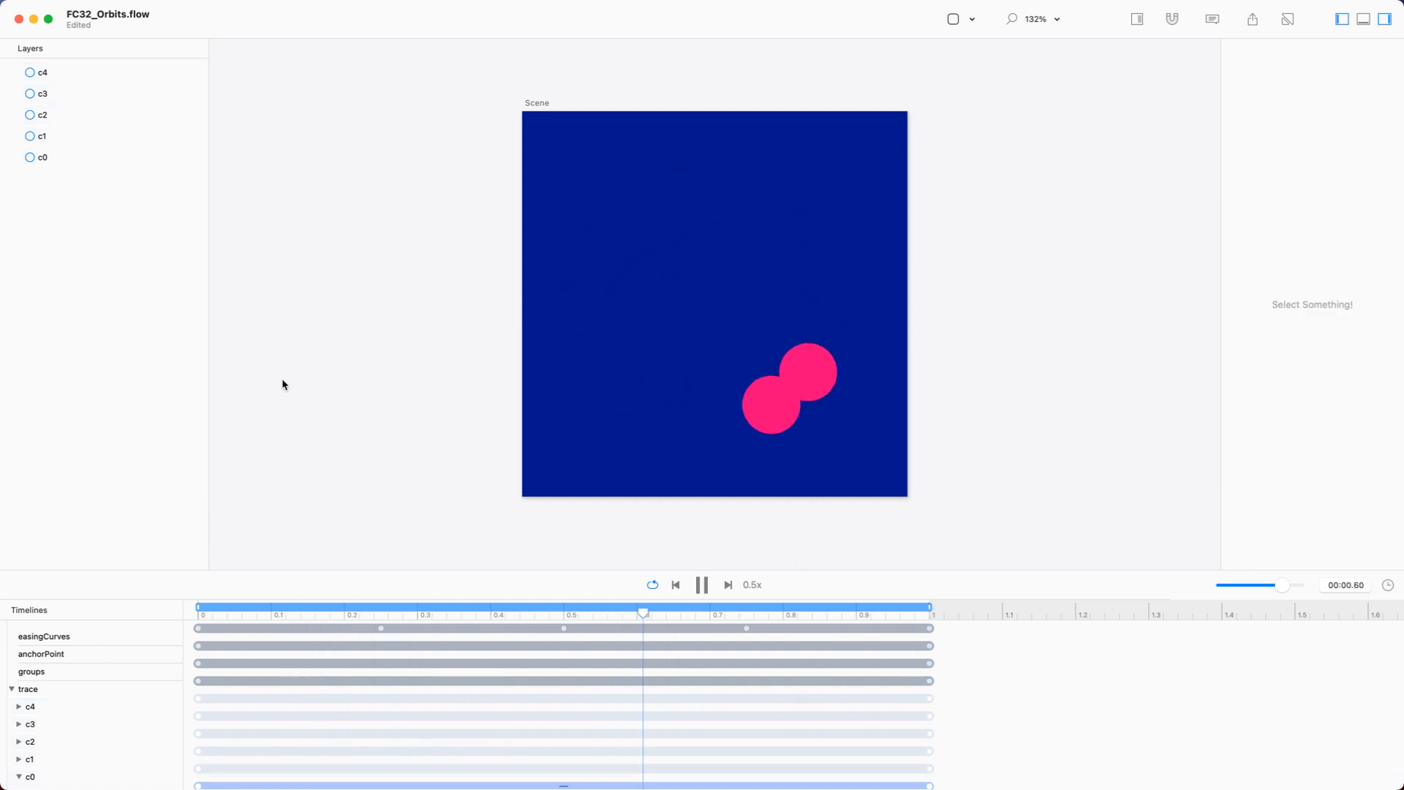
{"action": "key", "text": "space"}
Change the easing of c0's Rotation animation from Linear to Ease Both.
{"action": "left_click_drag", "start_coordinate": [373, 570], "coordinate": [366, 452]}
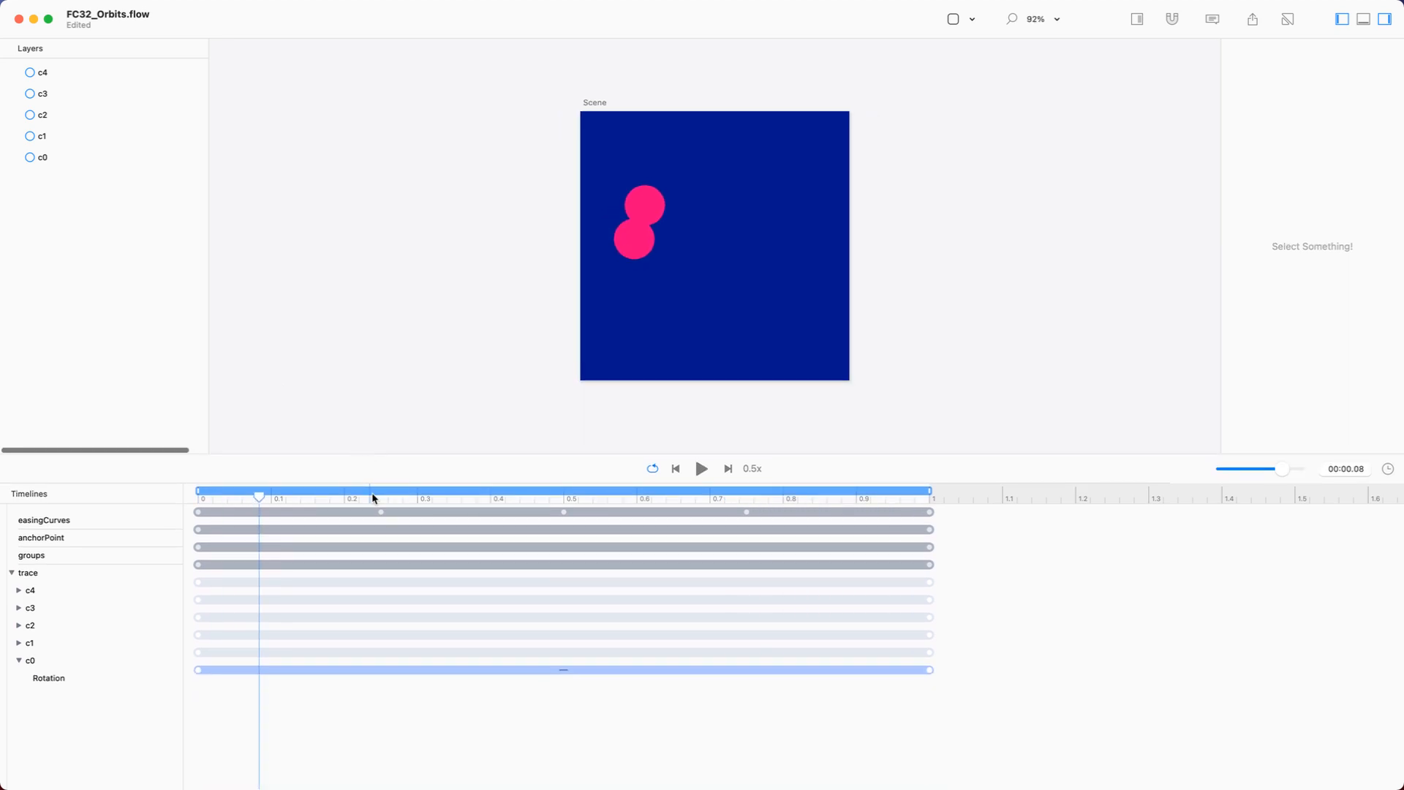
{"action": "left_click", "coordinate": [564, 670]}
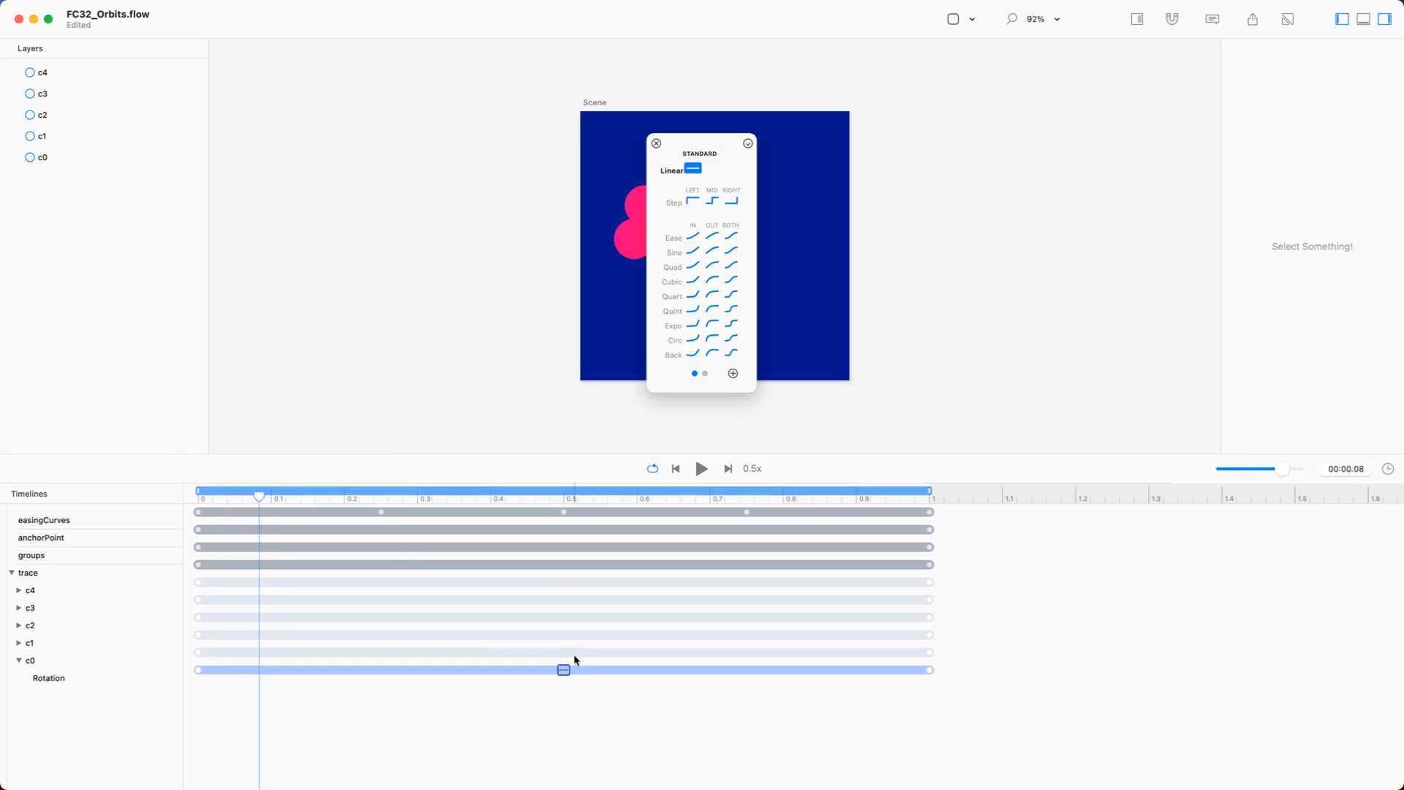
{"action": "left_click", "coordinate": [731, 235]}
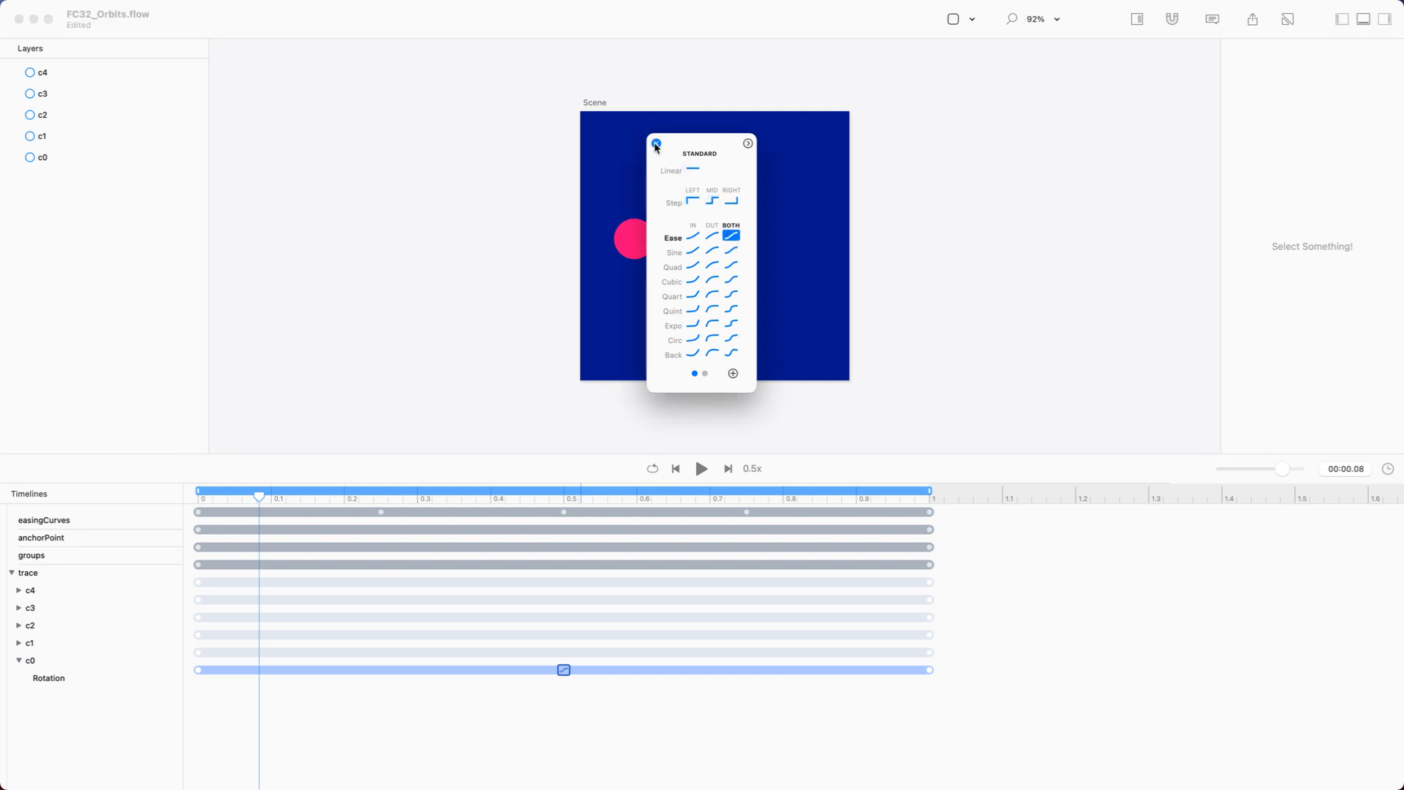
{"action": "left_click", "coordinate": [656, 144]}
Replay the animation to check that all circles rotate with the same easing.
{"action": "left_click_drag", "start_coordinate": [457, 454], "coordinate": [472, 540]}
{"action": "key", "text": "space"}
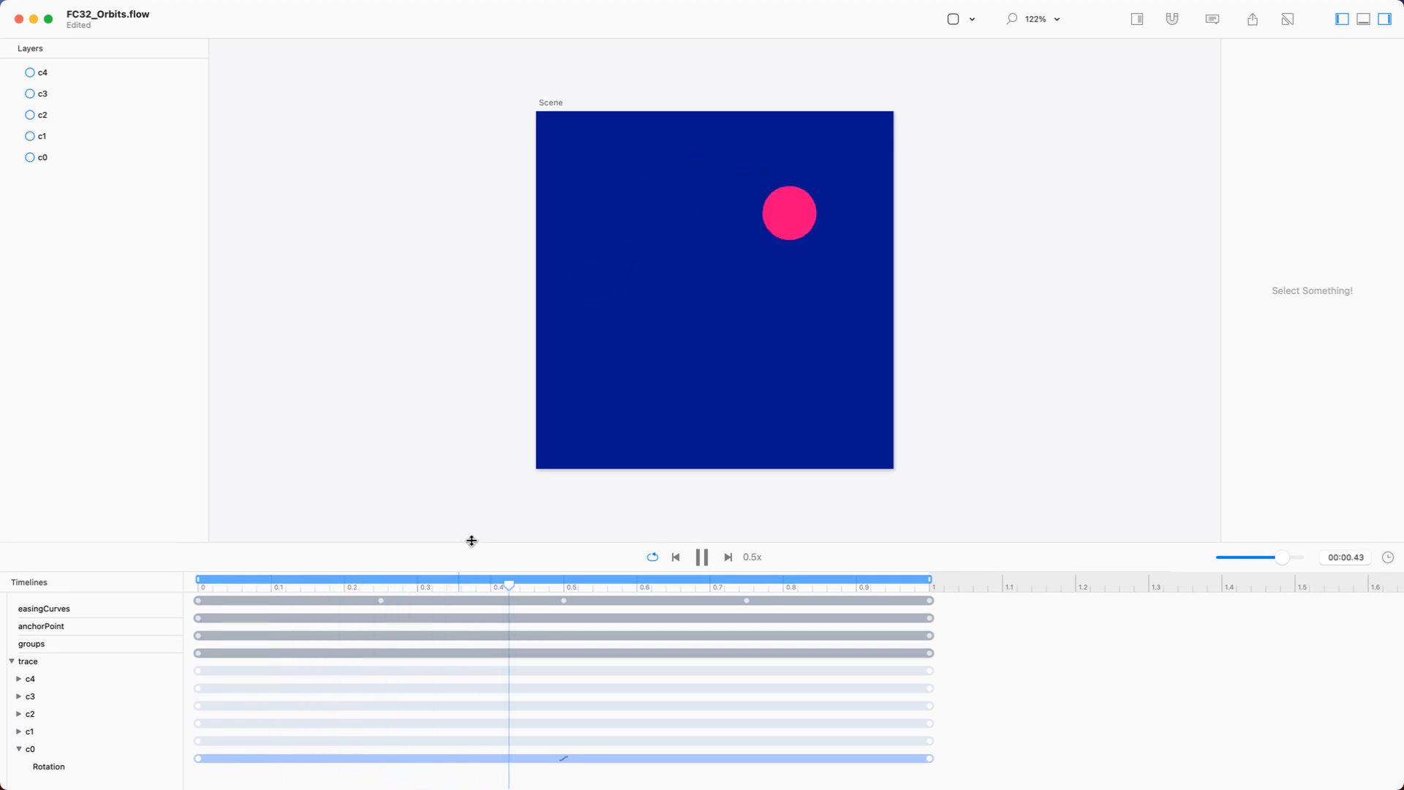
{"action": "key", "text": "space"}
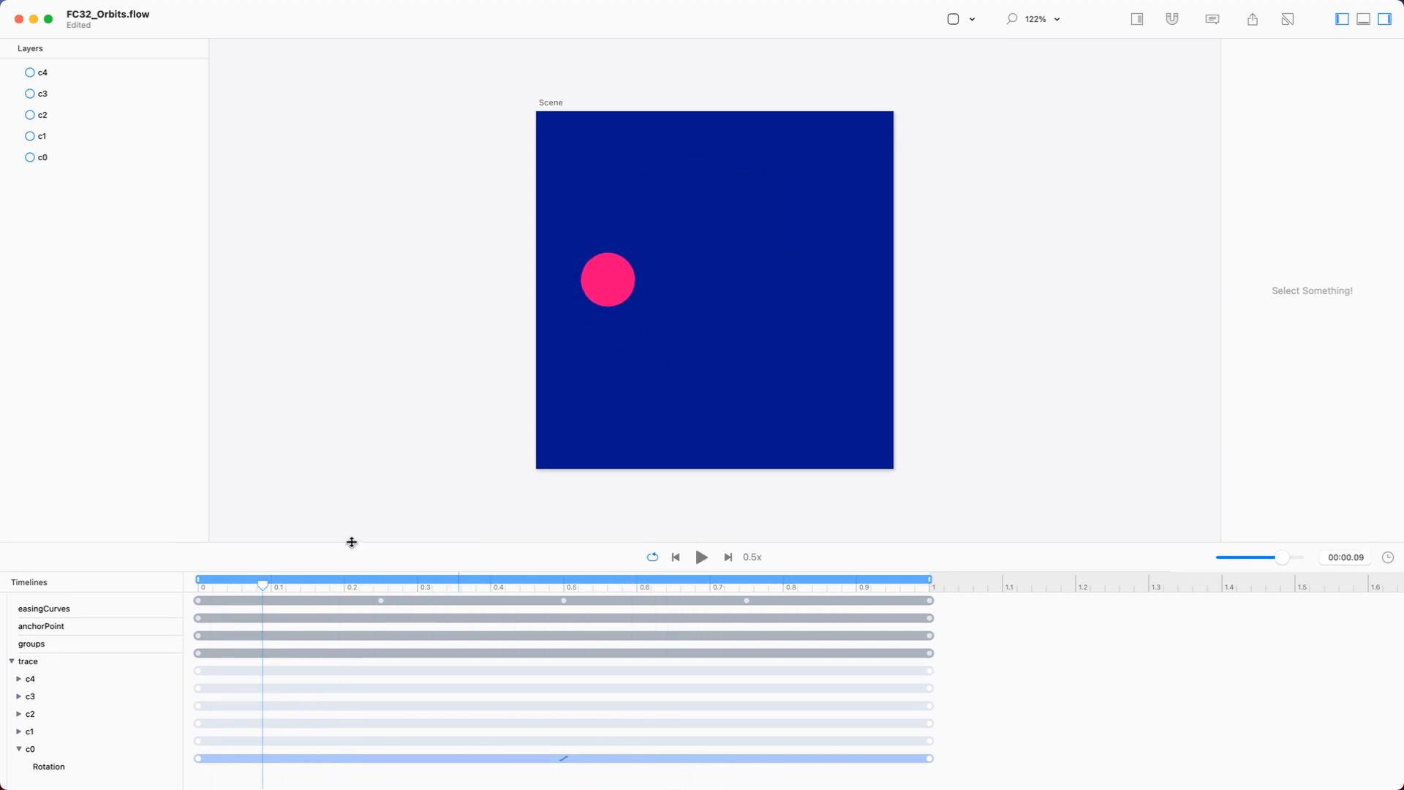
Expand layers c1, c2, c3 and c4 in the timeline to show their Rotation tracks.
{"action": "left_click_drag", "start_coordinate": [352, 541], "coordinate": [335, 488]}
{"action": "left_click", "coordinate": [19, 679]}
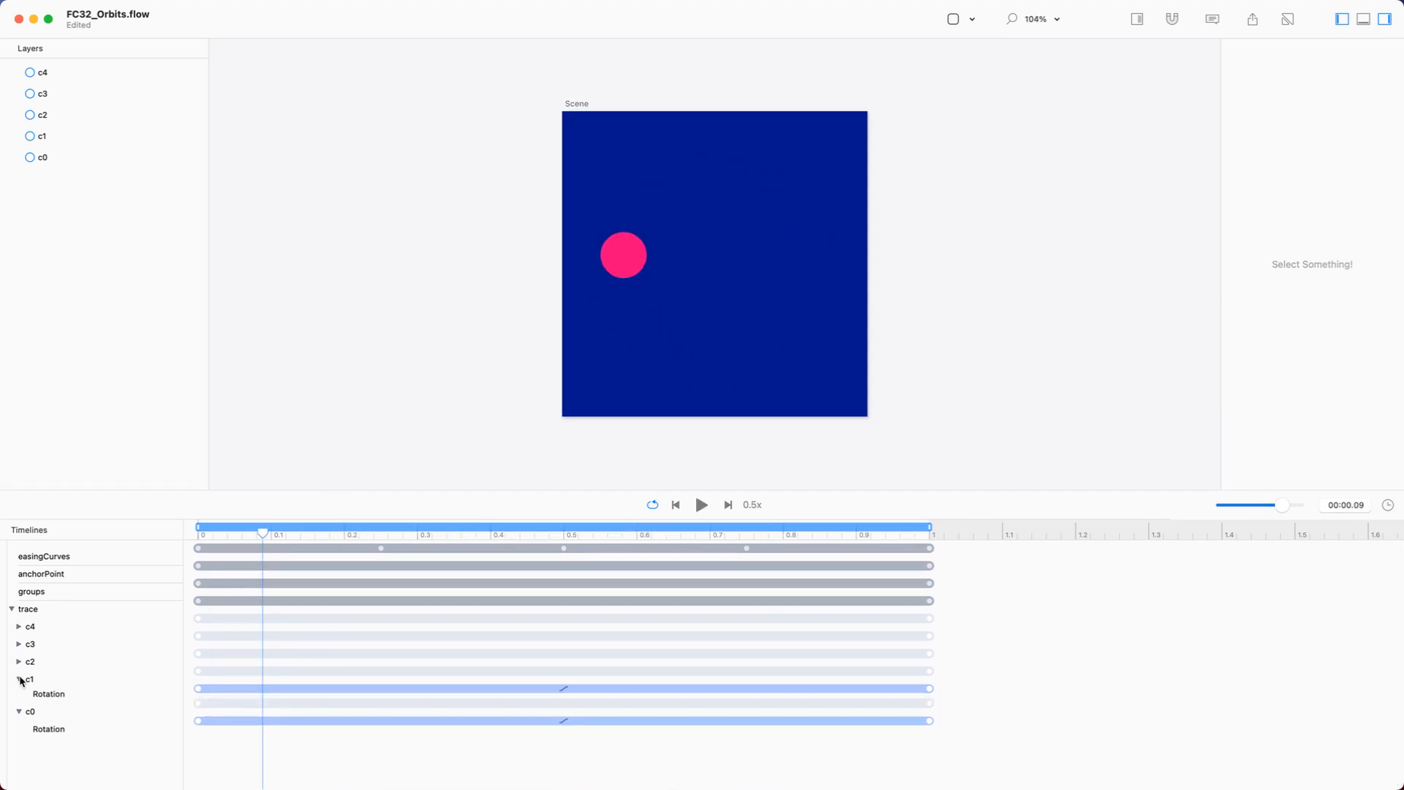
{"action": "left_click", "coordinate": [18, 661]}
{"action": "left_click", "coordinate": [18, 644]}
{"action": "left_click", "coordinate": [19, 626]}
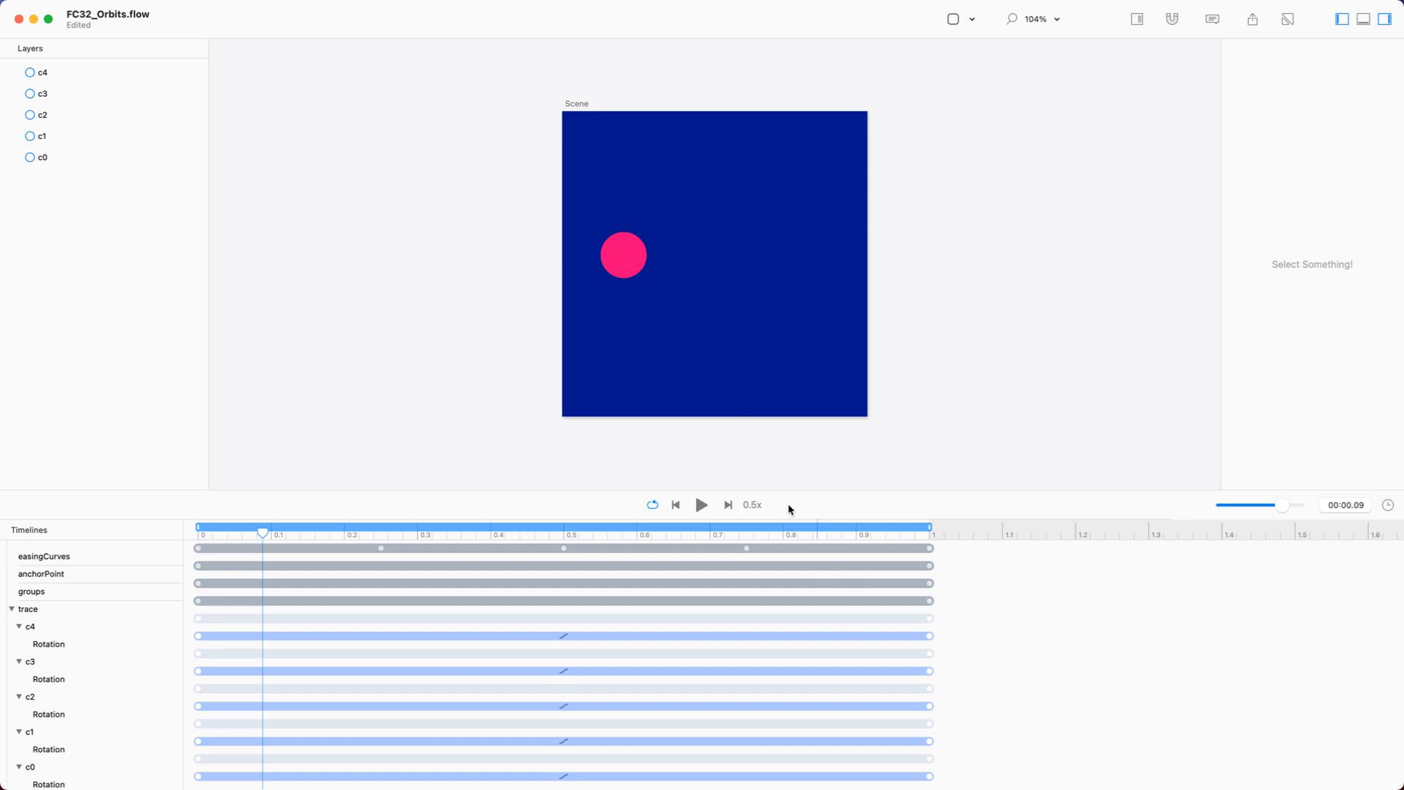
{"action": "left_click", "coordinate": [615, 270]}
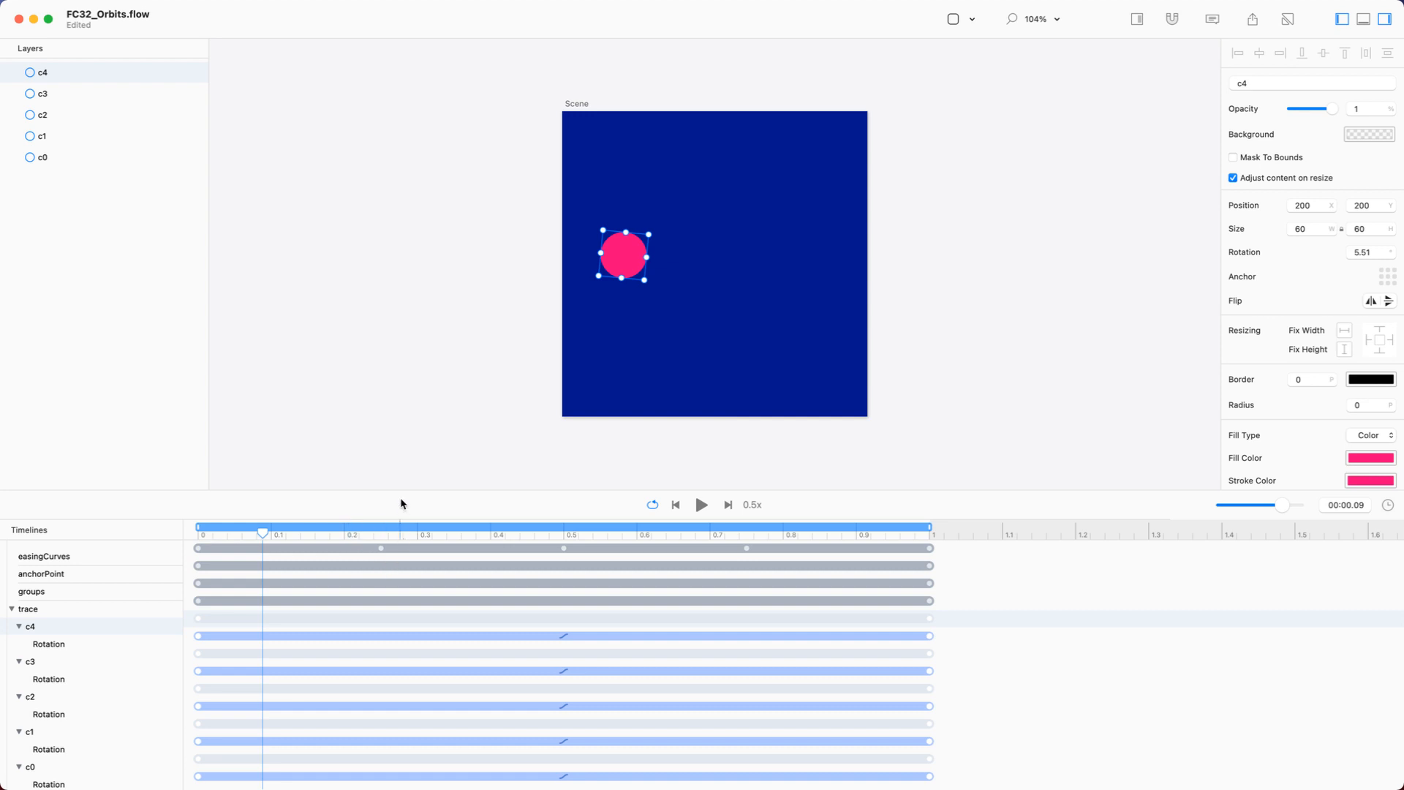
Move the ending Rotation keyframes of all five circles to 0.75 seconds.
{"action": "left_click_drag", "start_coordinate": [415, 488], "coordinate": [413, 440]}
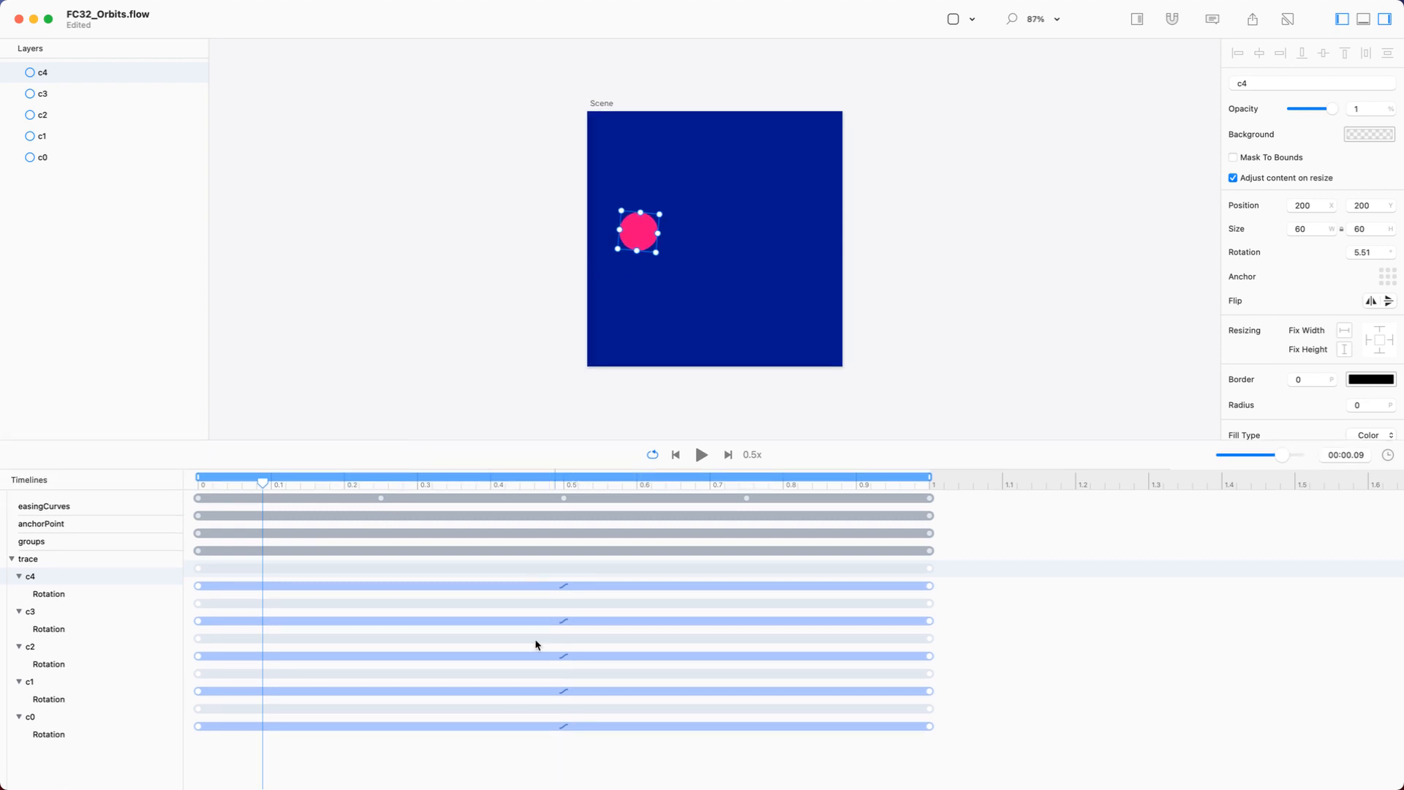
{"action": "left_click_drag", "start_coordinate": [972, 577], "coordinate": [910, 771]}
{"action": "mouse_move", "coordinate": [930, 589]}
{"action": "left_mouse_down"}
{"action": "mouse_move", "coordinate": [780, 575]}
{"action": "mouse_move", "coordinate": [799, 575]}
{"action": "left_mouse_up"}
{"action": "left_click_drag", "start_coordinate": [980, 578], "coordinate": [918, 686]}
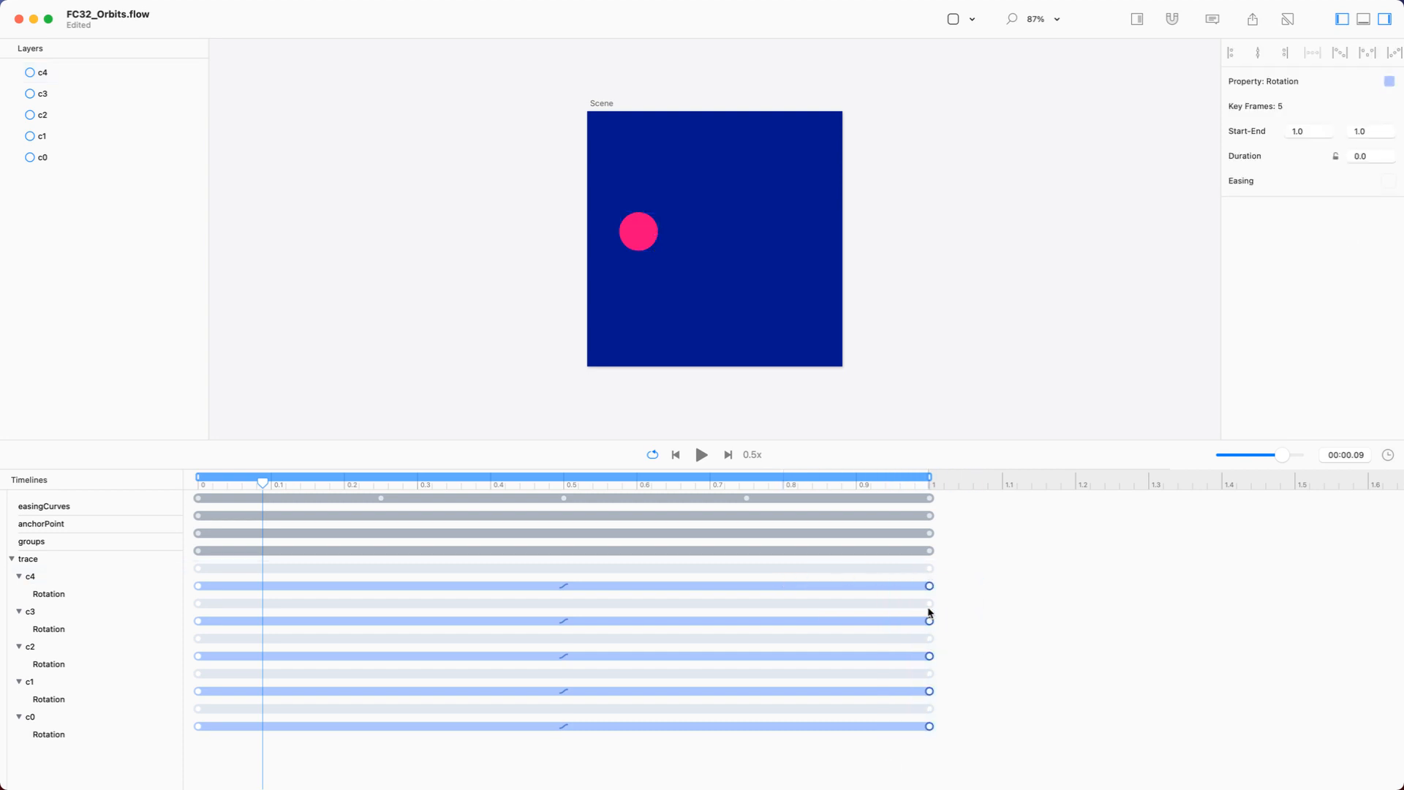
{"action": "left_click_drag", "start_coordinate": [929, 590], "coordinate": [783, 584]}
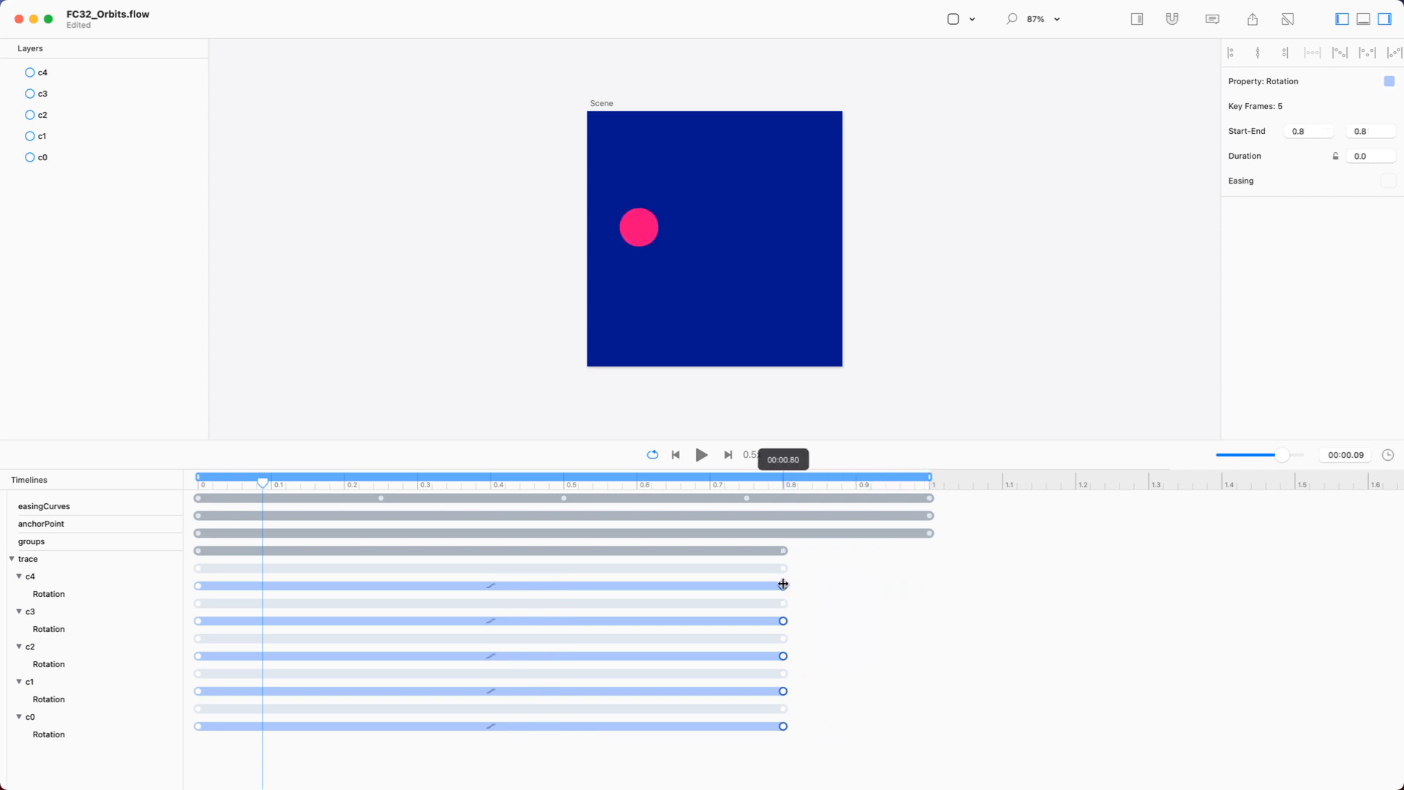
{"action": "left_click_drag", "start_coordinate": [783, 585], "coordinate": [746, 584]}
Stagger the Rotation animations by shifting c3 to start at 0.01, c2 at 0.03, c1 at 0.04 and c0 at 0.05 seconds.
{"action": "left_click", "coordinate": [833, 691]}
{"action": "left_click_drag", "start_coordinate": [799, 730], "coordinate": [204, 727]}
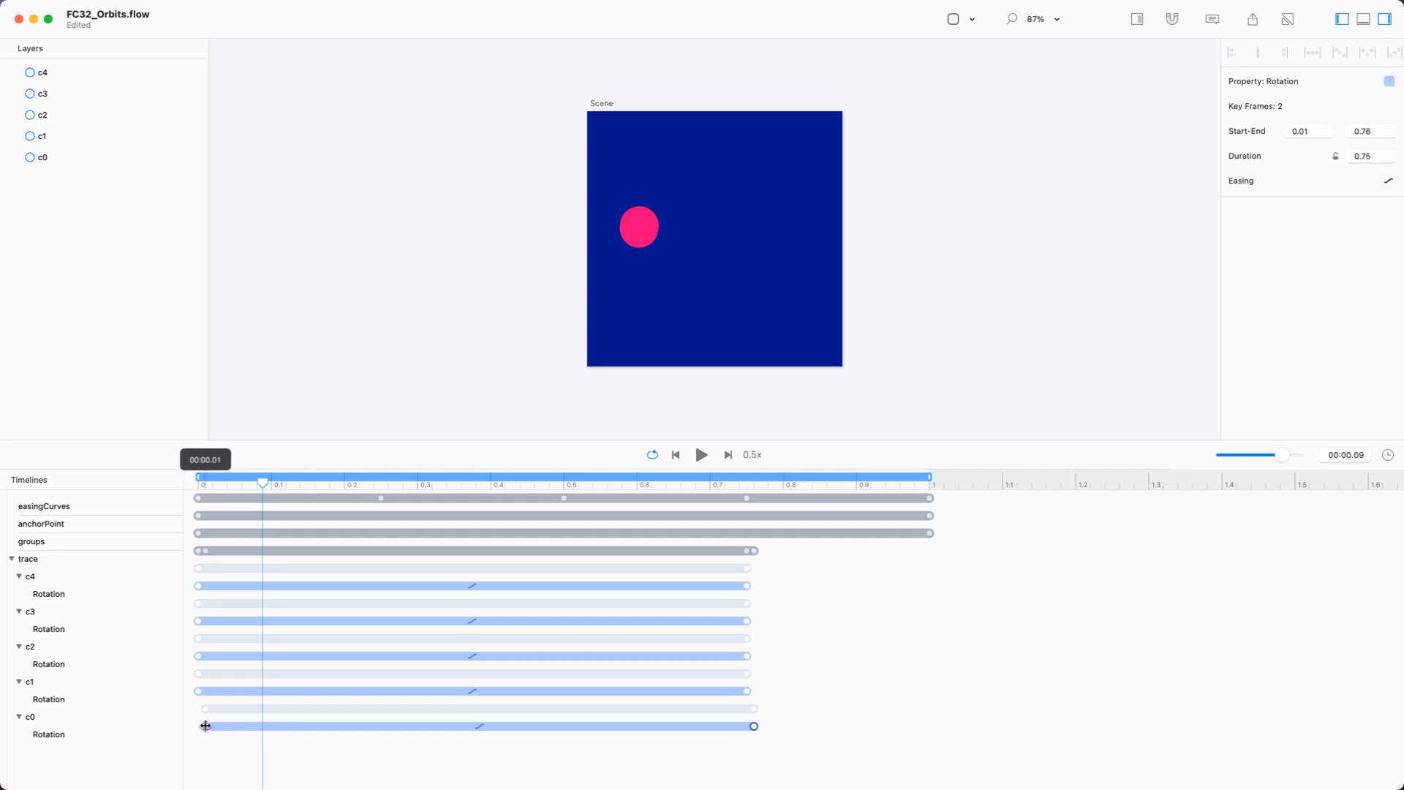
{"action": "left_click", "coordinate": [747, 691], "text": "shift"}
{"action": "left_click_drag", "start_coordinate": [746, 691], "coordinate": [755, 621]}
{"action": "left_click", "coordinate": [747, 656], "text": "shift"}
{"action": "left_click", "coordinate": [747, 621], "text": "shift"}
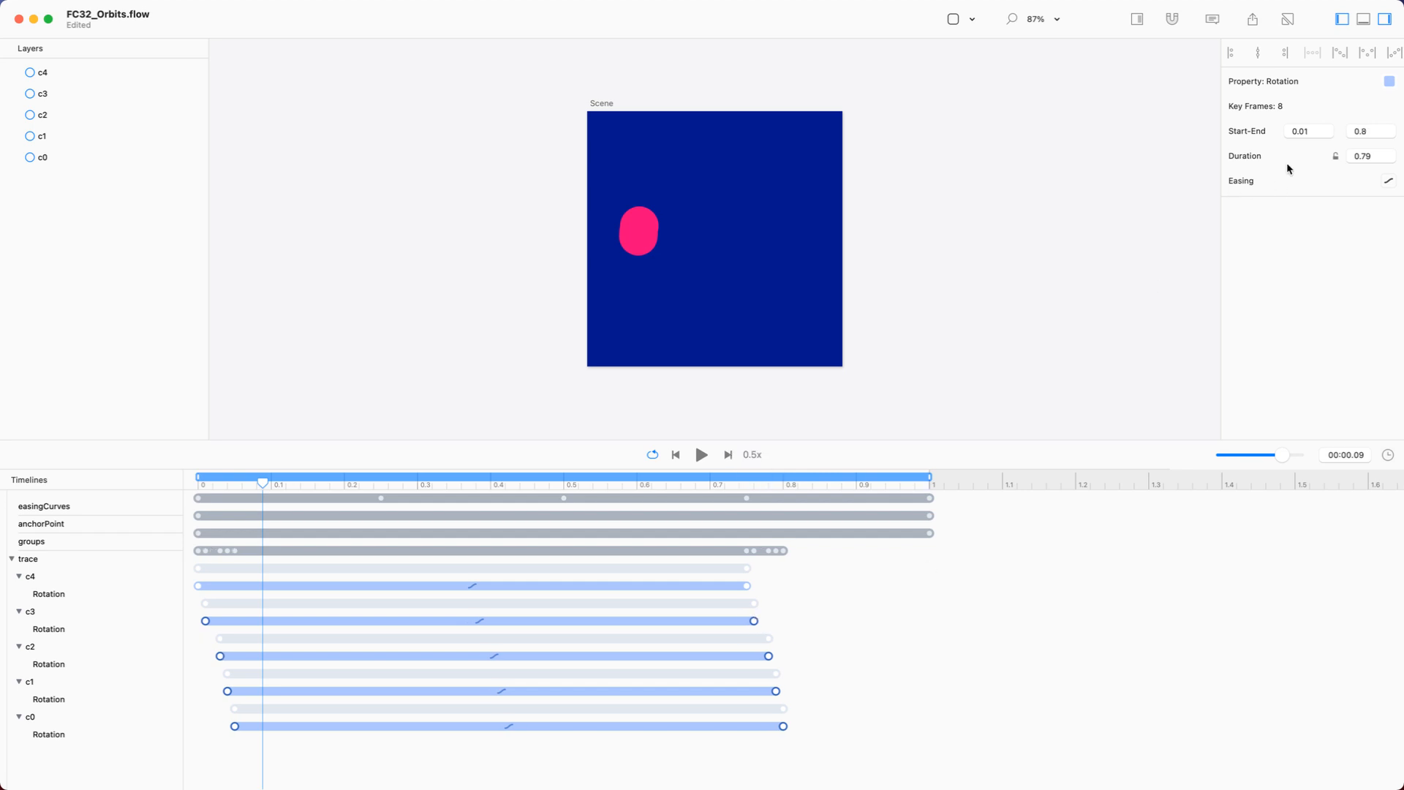
Lock the duration of the selected c0 to c3 Rotation keyframes and set their end time to 1.0 second.
{"action": "left_click", "coordinate": [1335, 155]}
{"action": "left_click", "coordinate": [1378, 132]}
{"action": "type", "text": "1"}
{"action": "key", "text": "Return"}
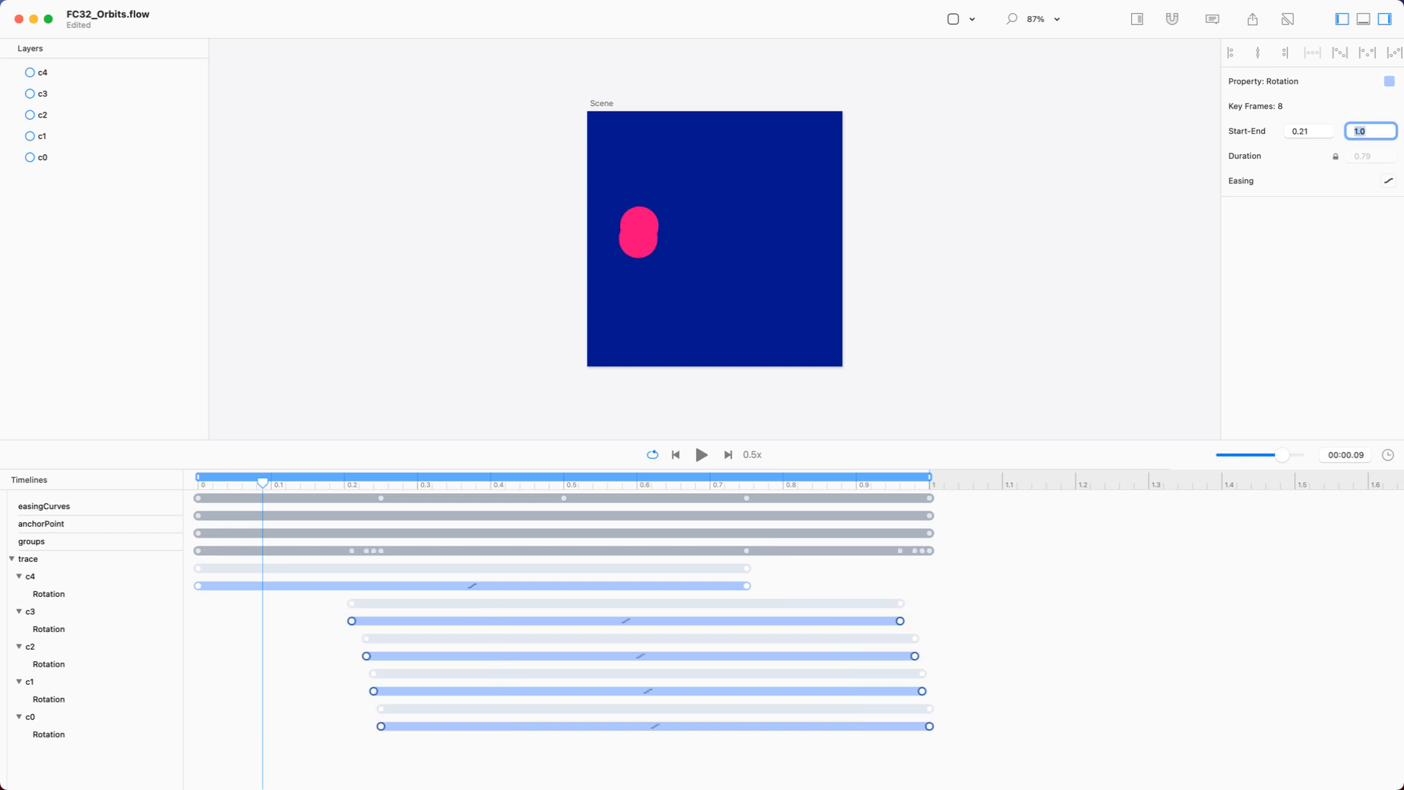
Distribute all five circles' Rotation animations evenly in time and play back the result.
{"action": "left_click", "coordinate": [979, 781]}
{"action": "key", "text": "super+a"}
{"action": "left_click", "coordinate": [1303, 60]}
{"action": "left_click", "coordinate": [955, 283]}
{"action": "key", "text": "space"}
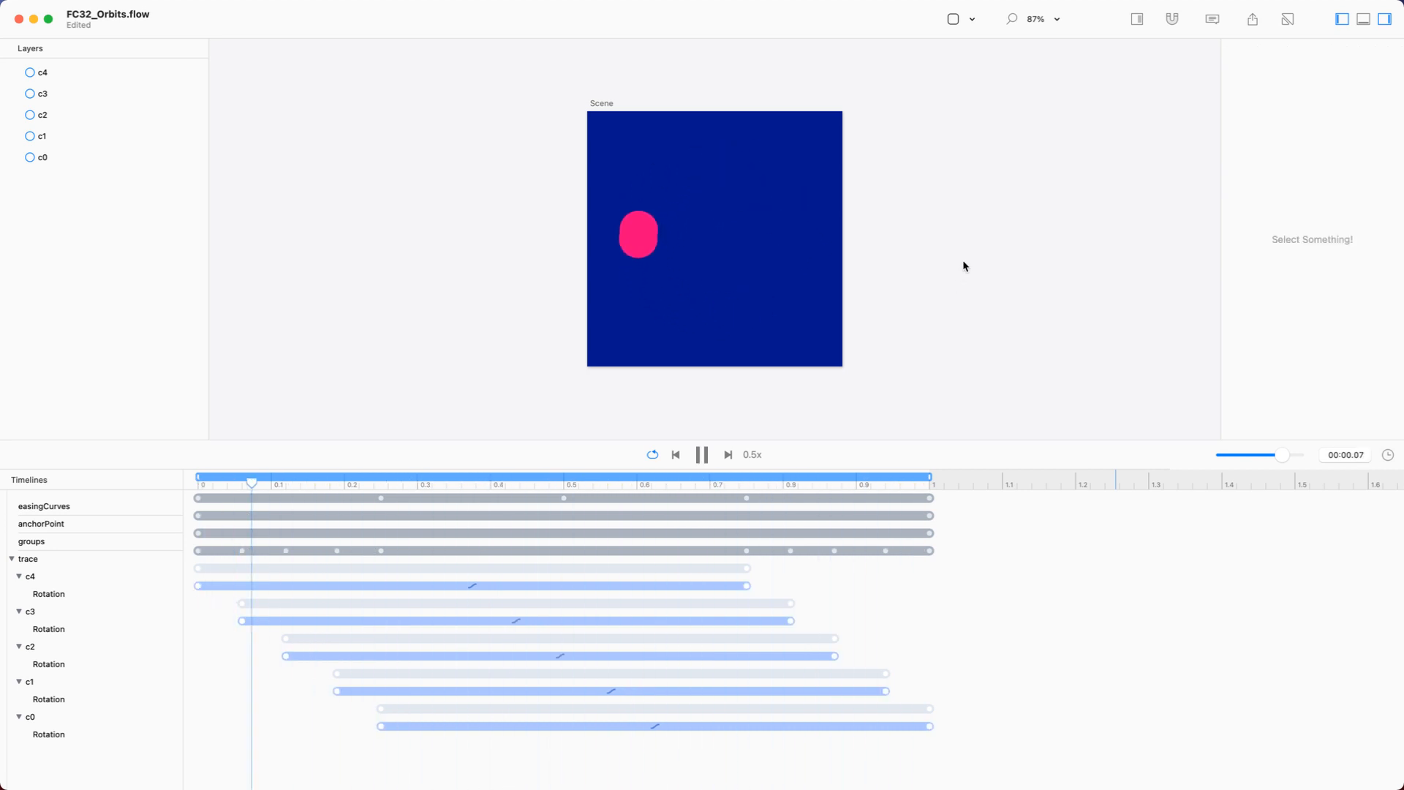
{"action": "key", "text": "space"}
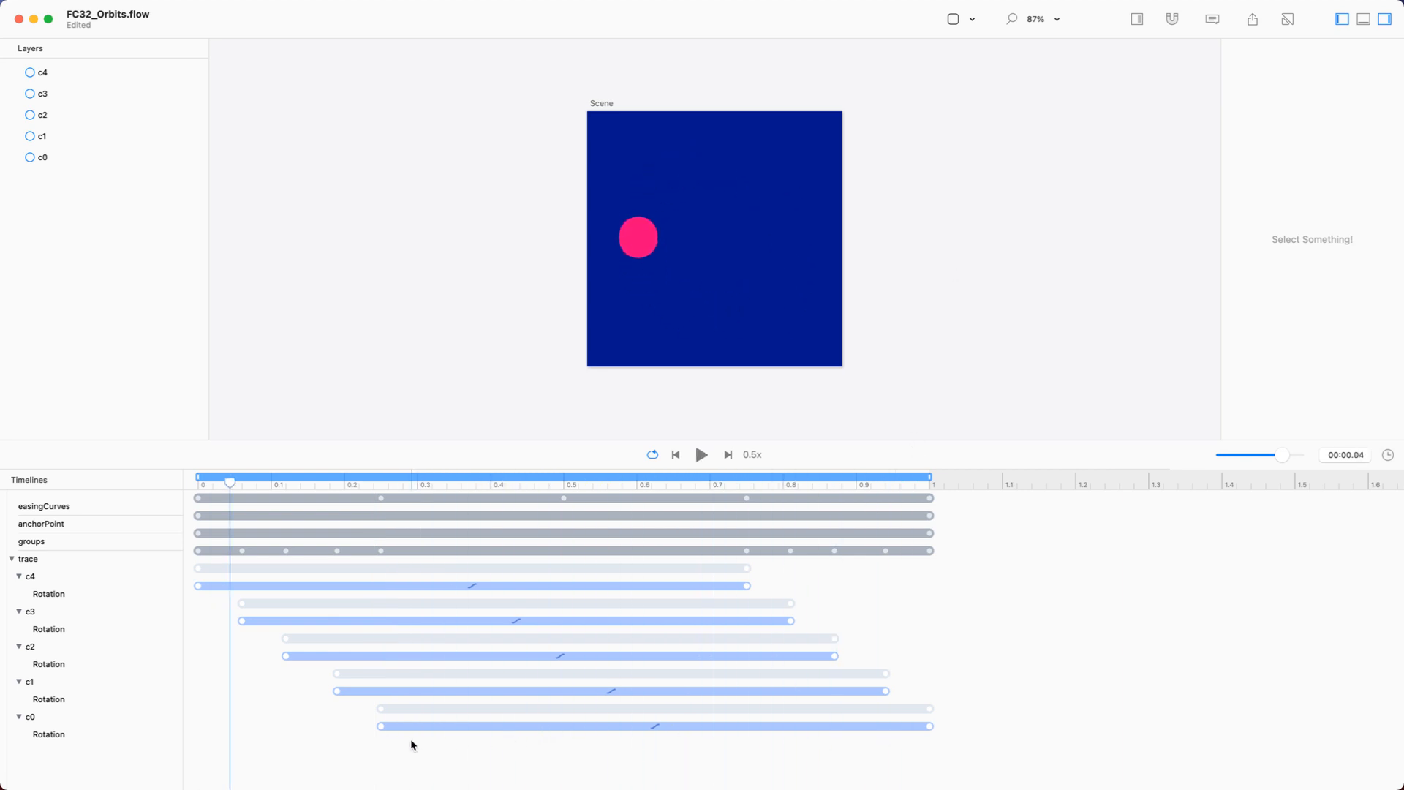
Unlock the duration of the five starting Rotation keyframes and set it to 0.15 seconds.
{"action": "left_click_drag", "start_coordinate": [421, 751], "coordinate": [181, 569]}
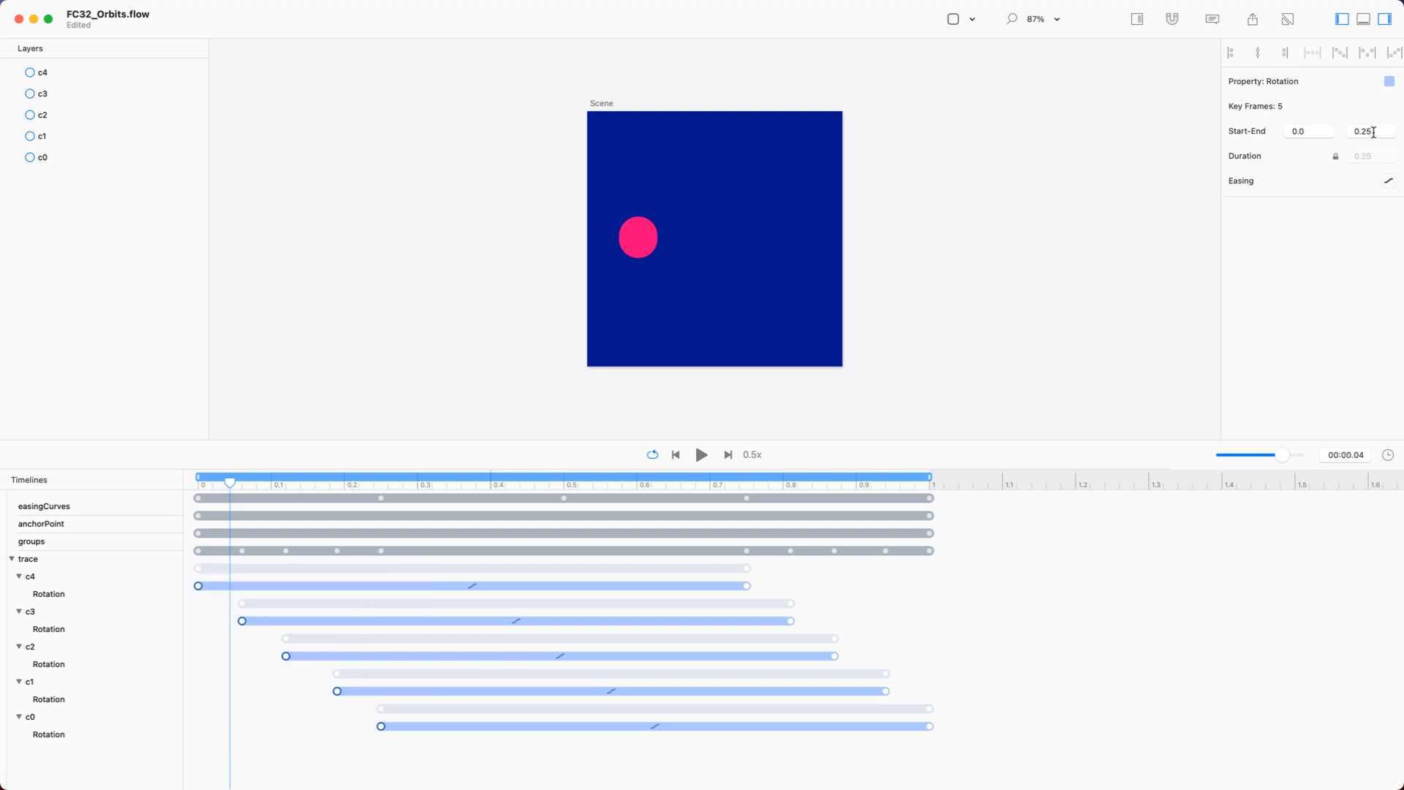
{"action": "left_click_drag", "start_coordinate": [1372, 132], "coordinate": [1361, 133]}
{"action": "type", "text": "25"}
{"action": "key", "text": "Return"}
{"action": "left_click", "coordinate": [1335, 157]}
{"action": "left_click", "coordinate": [1365, 158]}
{"action": "type", "text": "0.15"}
{"action": "key", "text": "Return"}
Set the start time of the five ending Rotation keyframes to 0.85 seconds, keeping their end at 1.0 second.
{"action": "left_click_drag", "start_coordinate": [968, 743], "coordinate": [715, 574]}
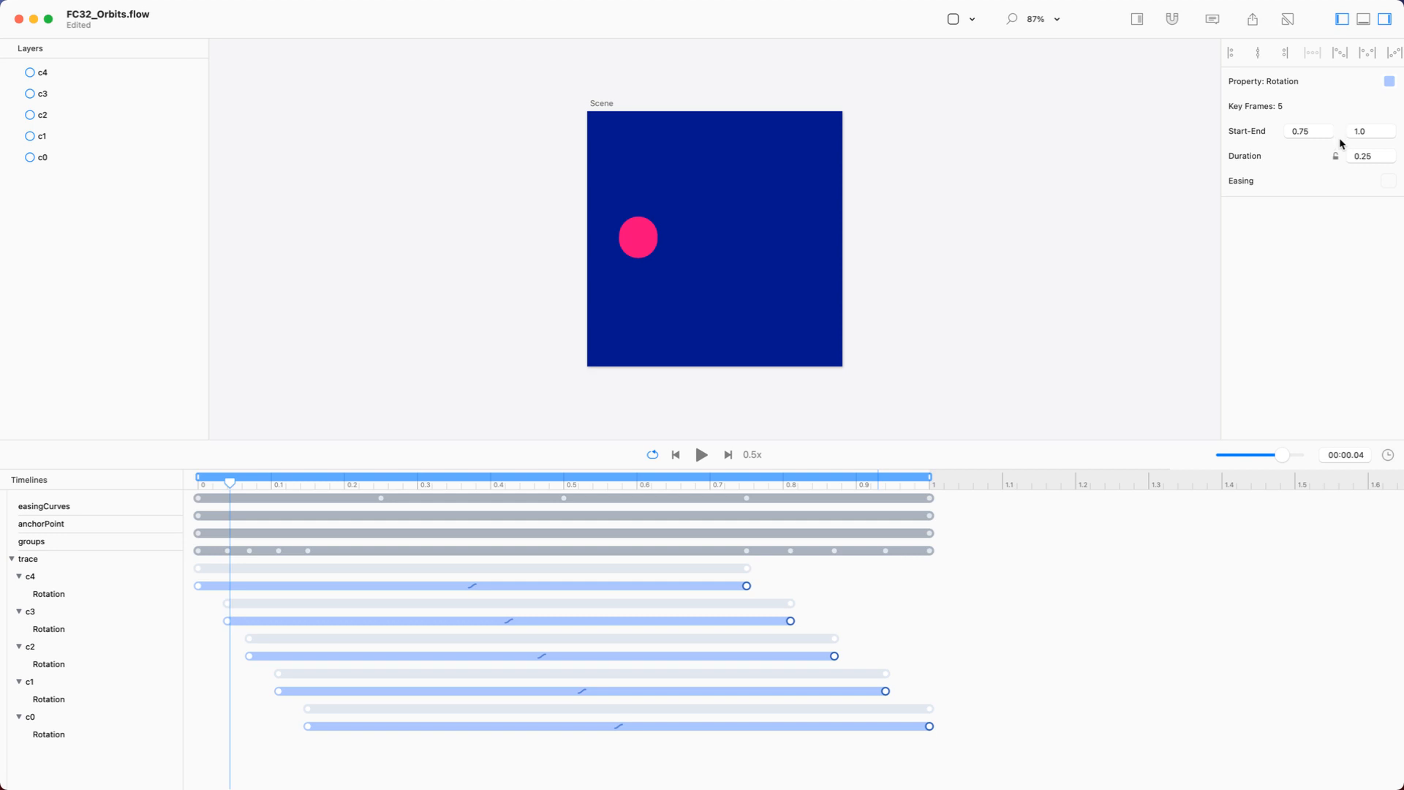
{"action": "left_click_drag", "start_coordinate": [1321, 132], "coordinate": [1298, 132]}
{"action": "type", "text": "8"}
{"action": "key", "text": "Return"}
{"action": "left_click", "coordinate": [903, 180]}
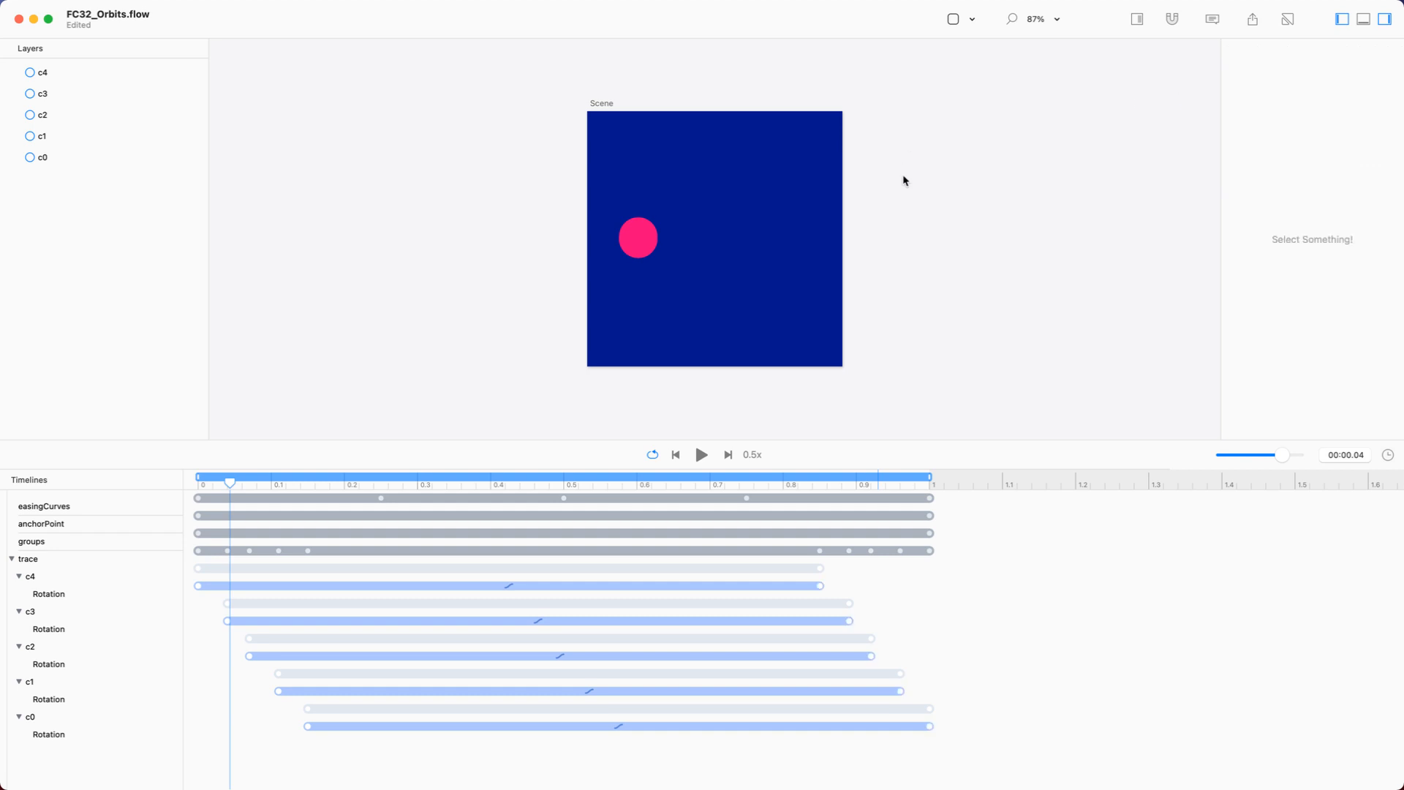
Play back the animation and switch to Preview to compare its trail with the orbittraceanimated.gif reference.
{"action": "key", "text": "space"}
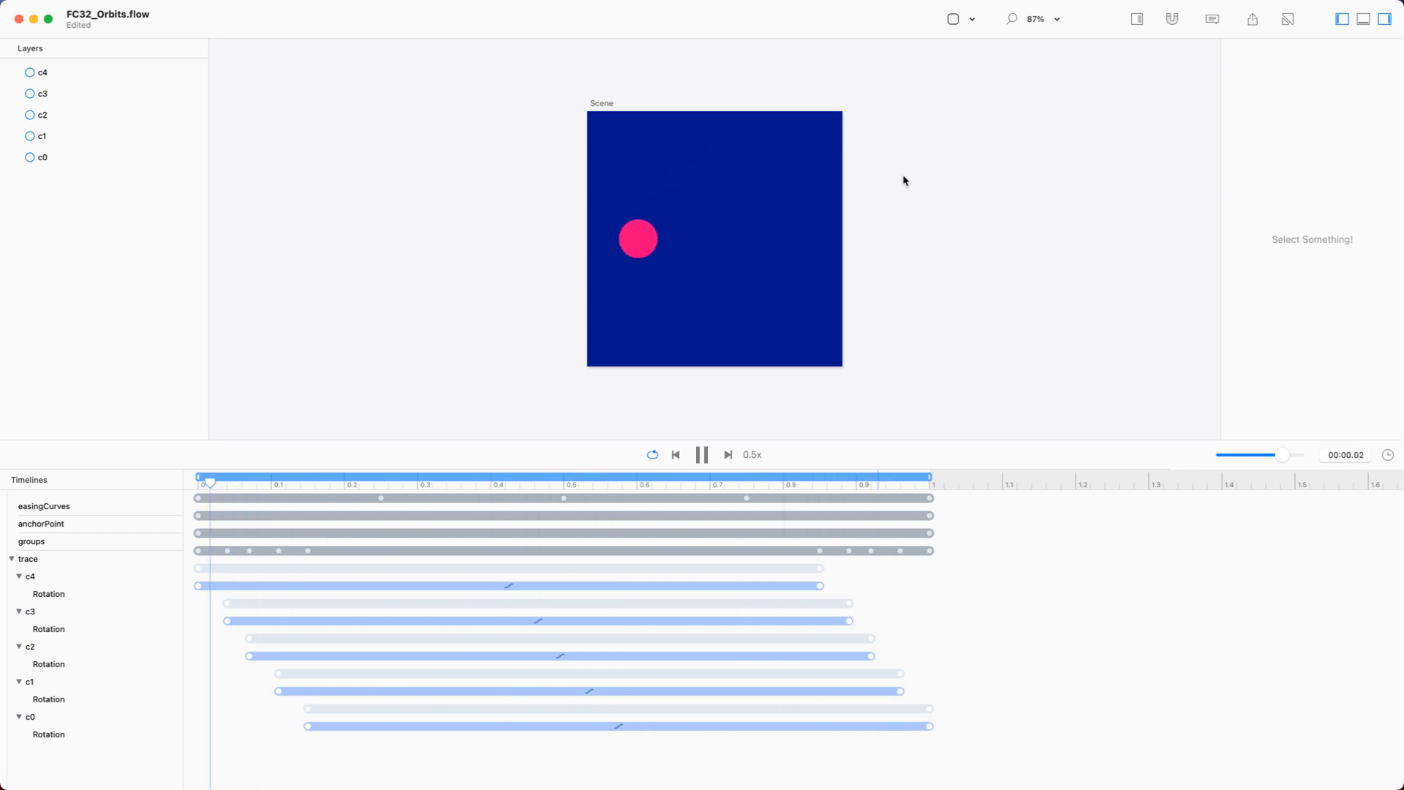
{"action": "key", "text": "space"}
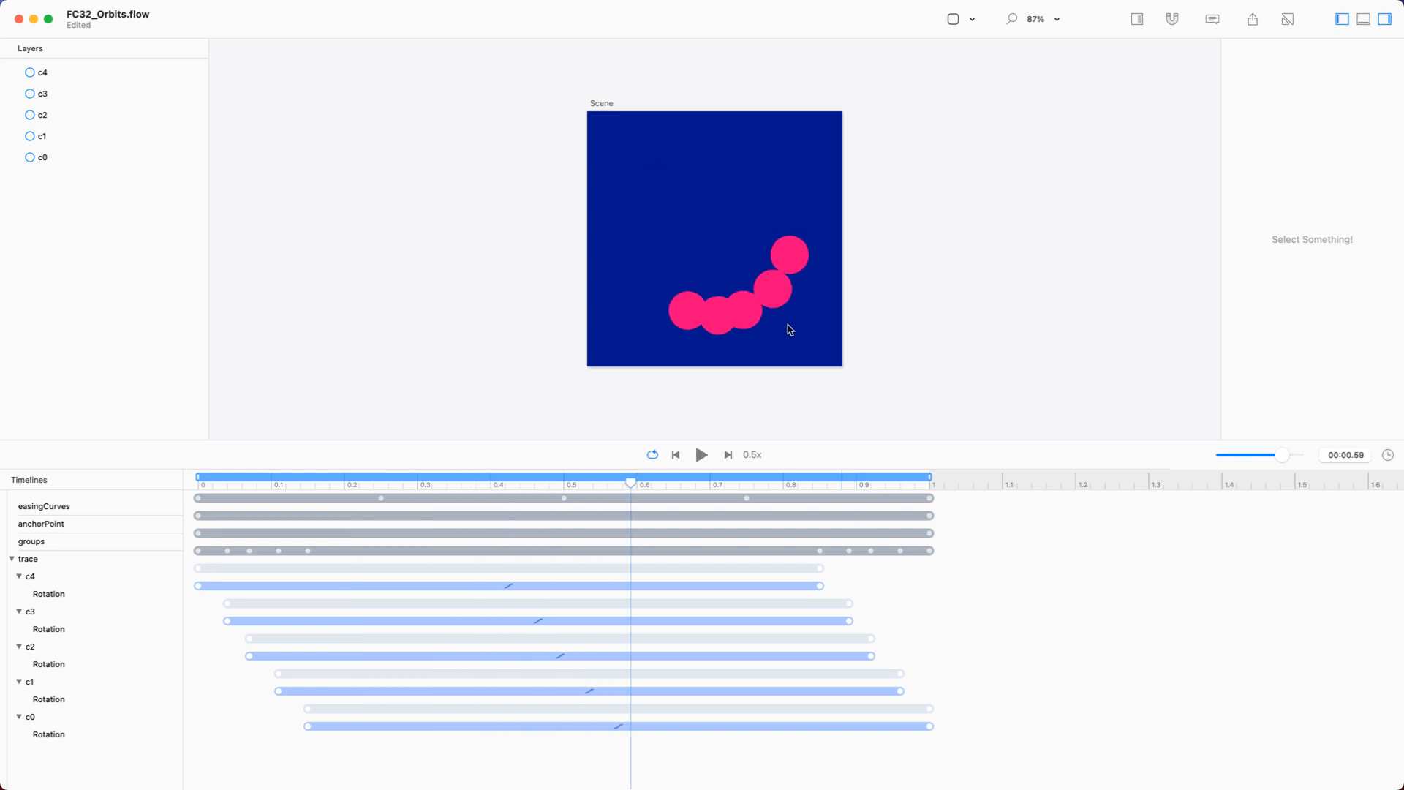
{"action": "key", "text": "super+Tab"}
{"action": "left_click", "coordinate": [681, 382]}
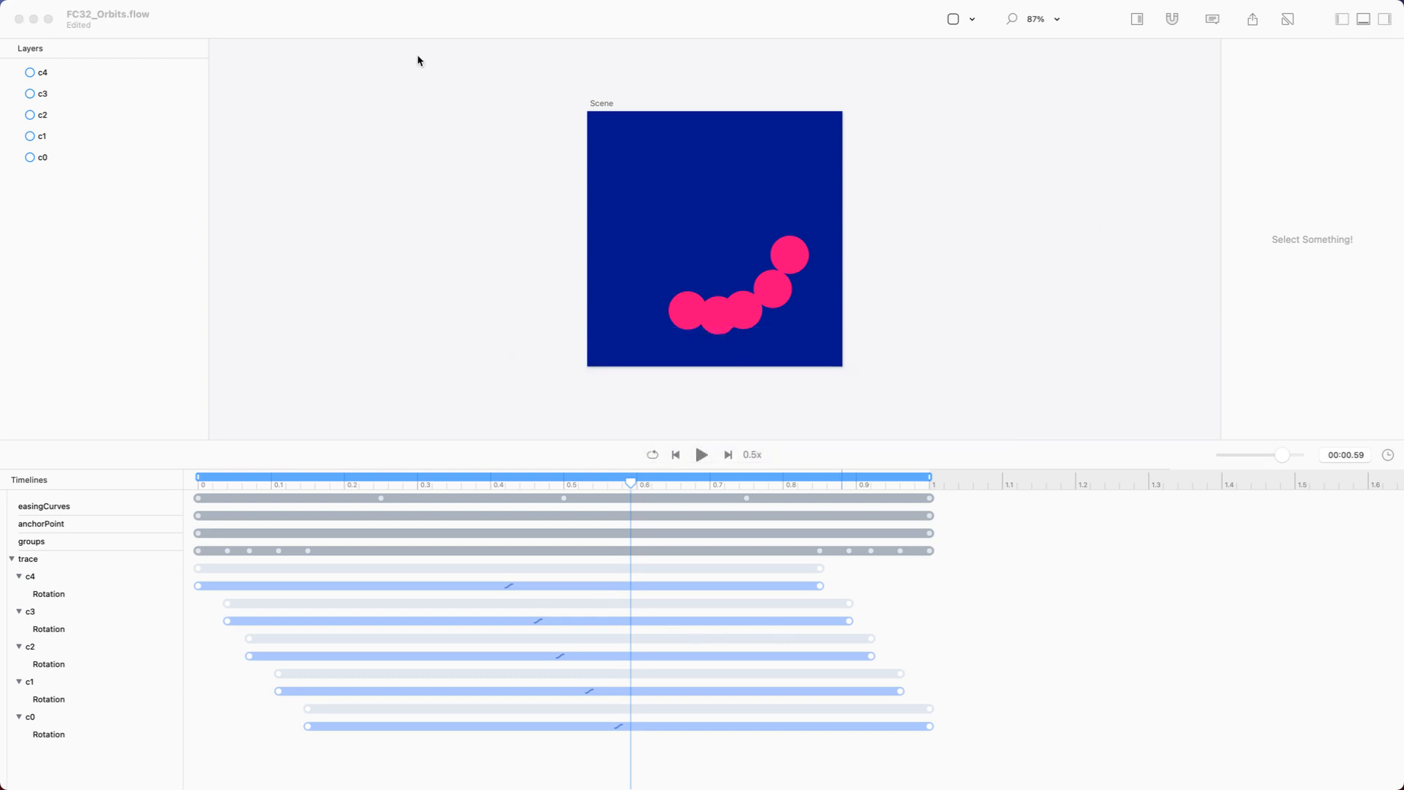
{"action": "left_click", "coordinate": [48, 19]}
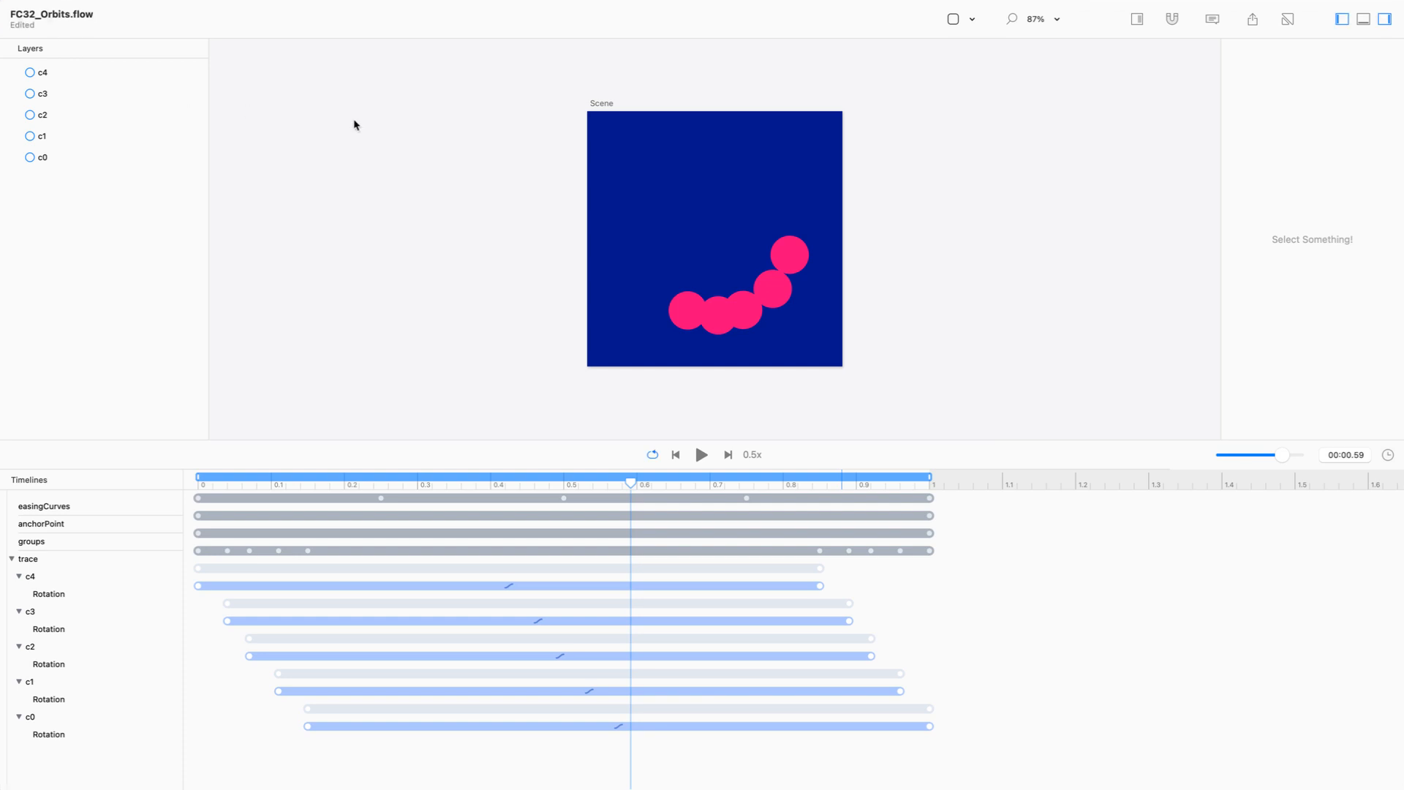
{"action": "key", "text": "super+Tab"}
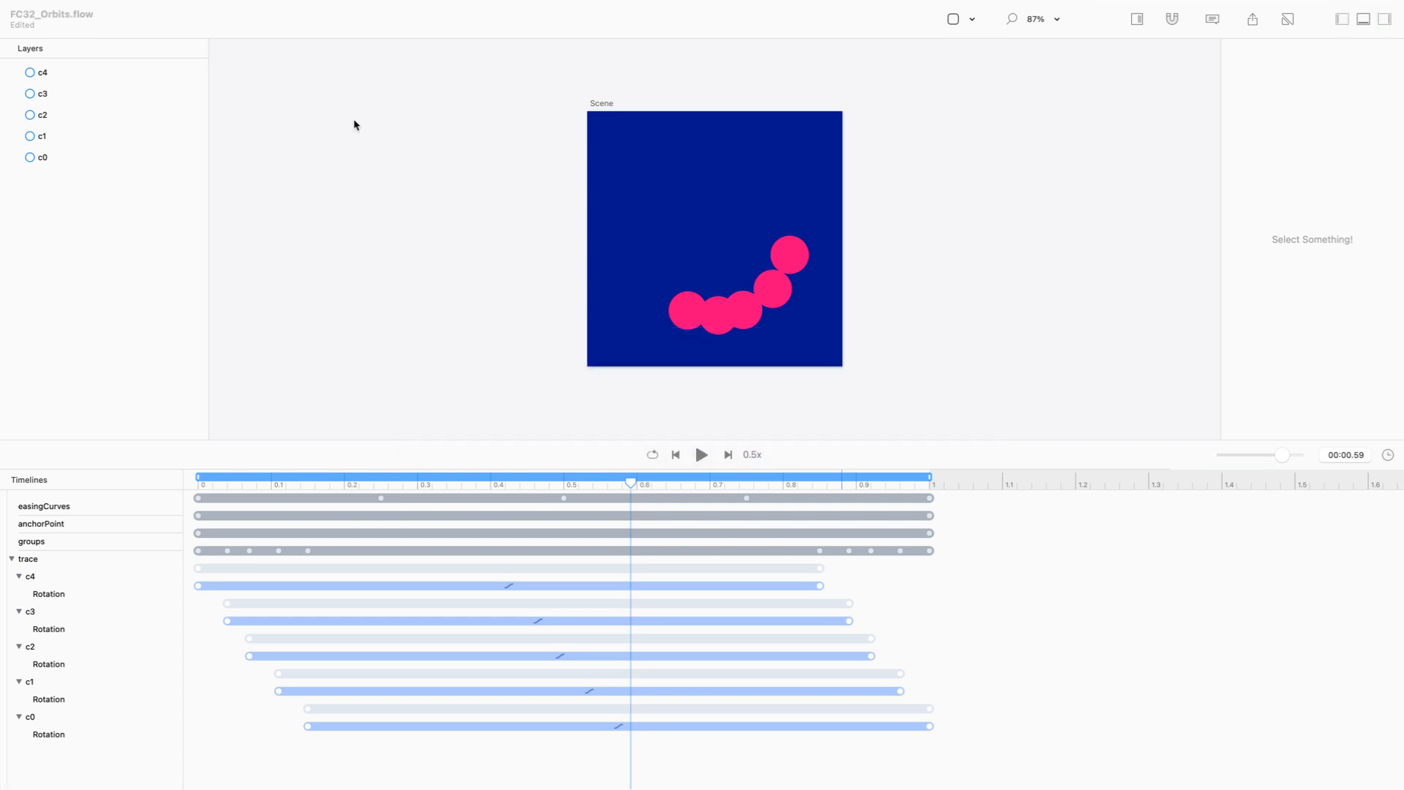
{"action": "key", "text": "super+space"}
{"action": "type", "text": "pre"}
{"action": "key", "text": "Return"}
{"action": "left_click", "coordinate": [87, 9]}
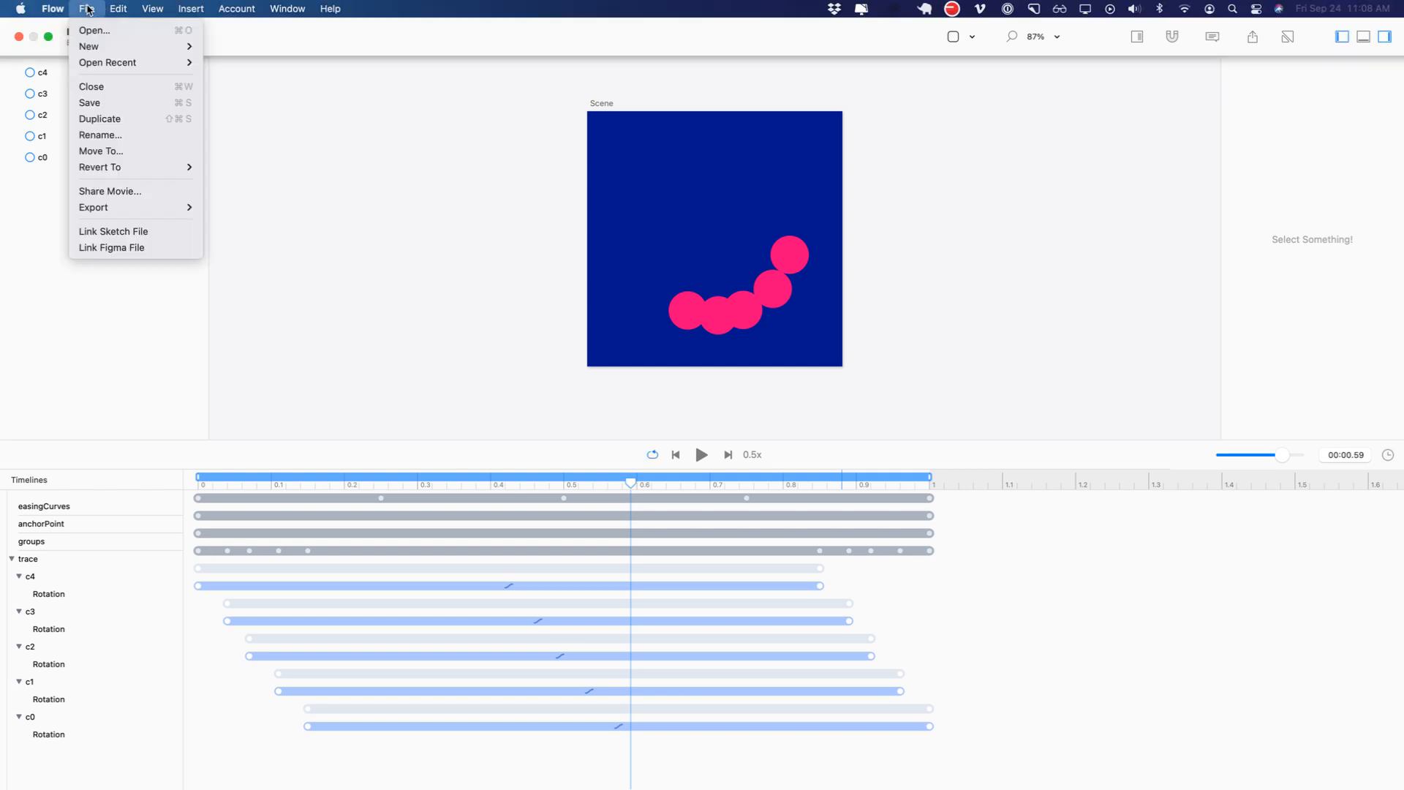
{"action": "left_click", "coordinate": [87, 9]}
{"action": "key", "text": "super+Tab"}
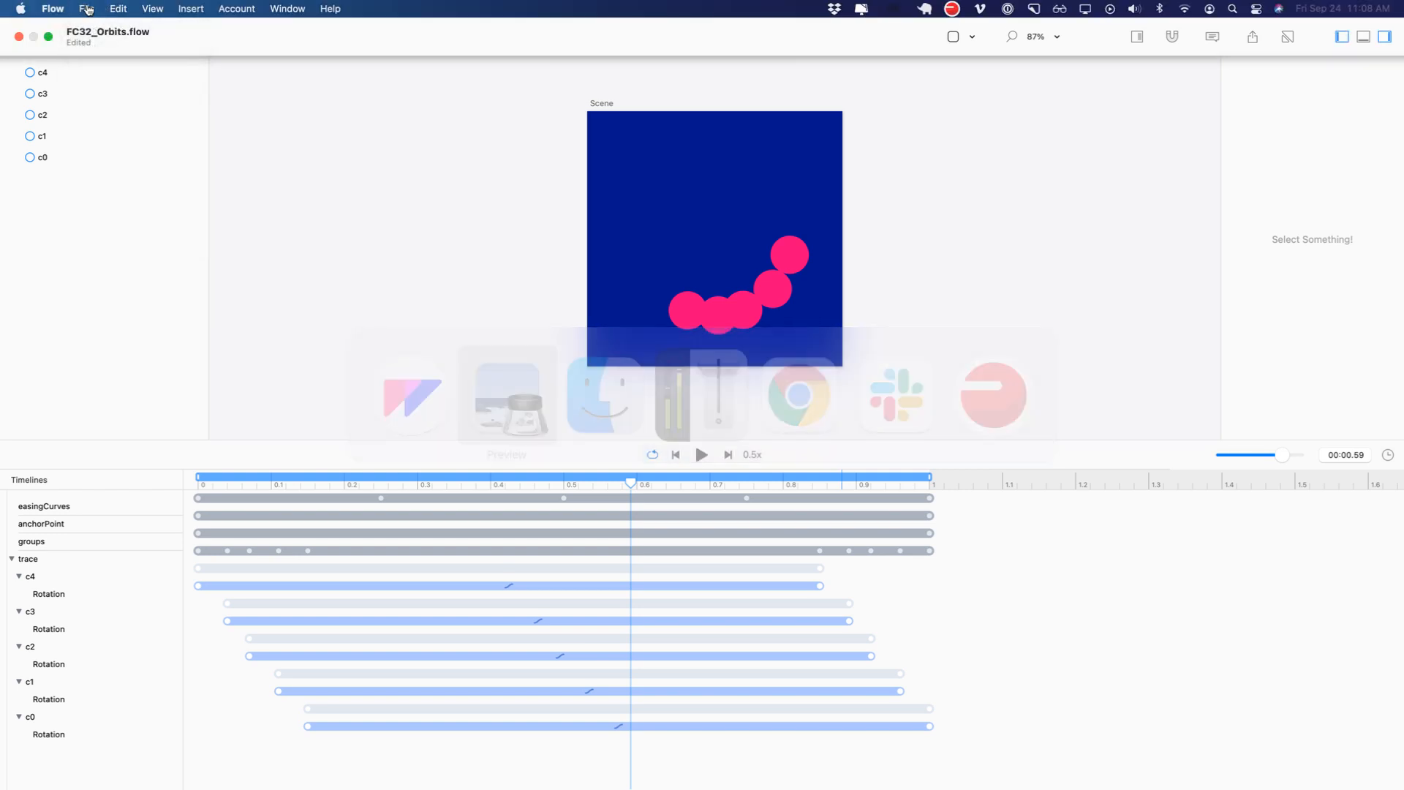
{"action": "left_click", "coordinate": [102, 4]}
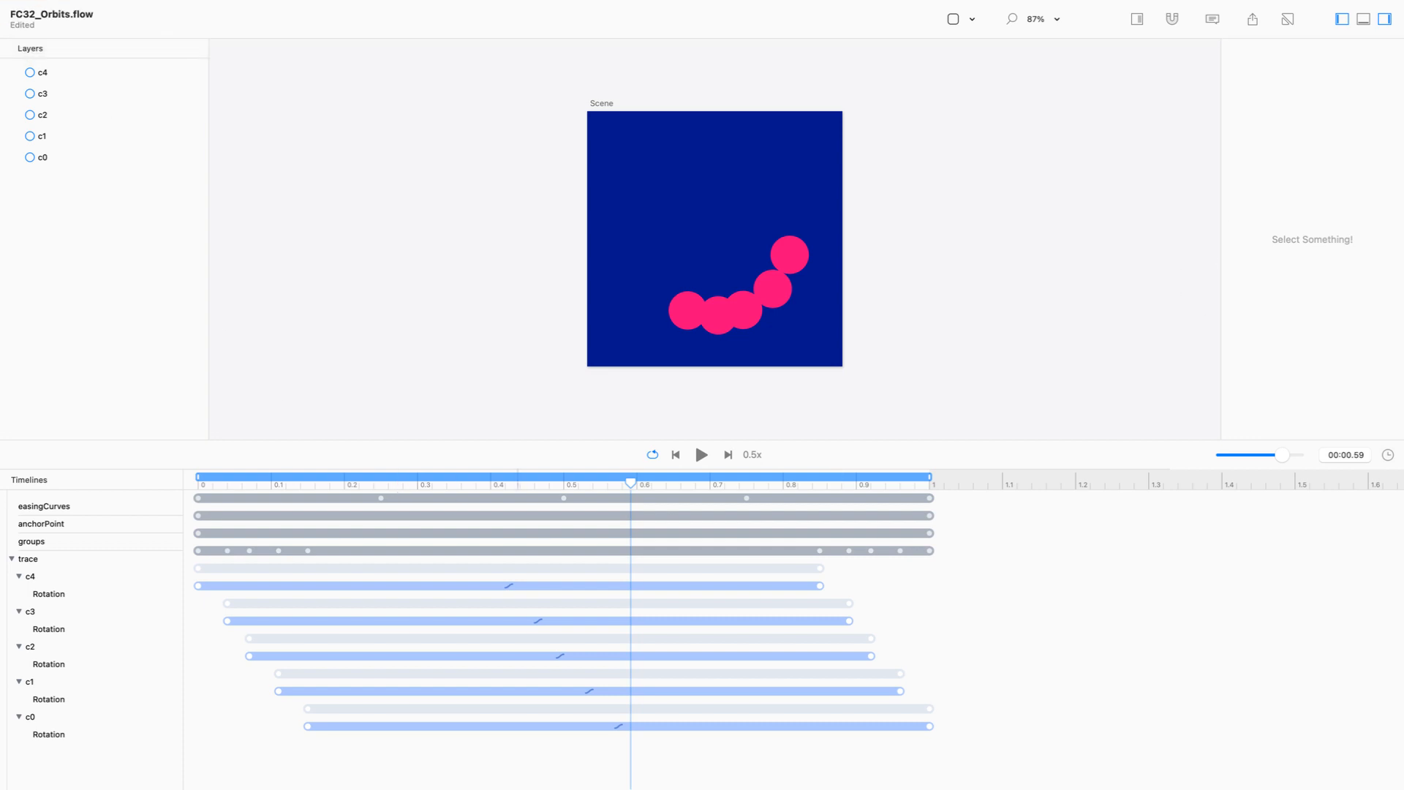
{"action": "key", "text": "super+Tab"}
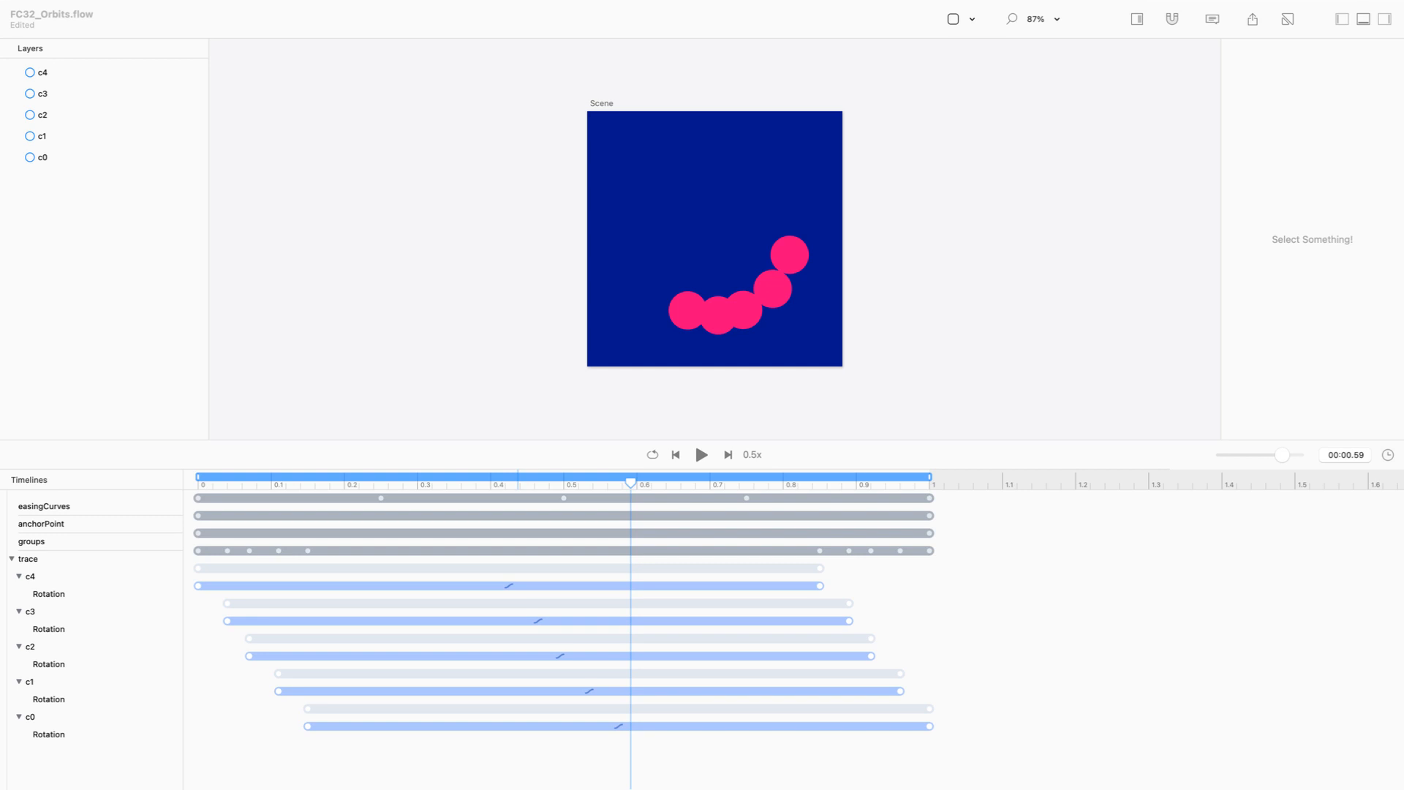
{"action": "left_click_drag", "start_coordinate": [956, 789], "coordinate": [1070, 761]}
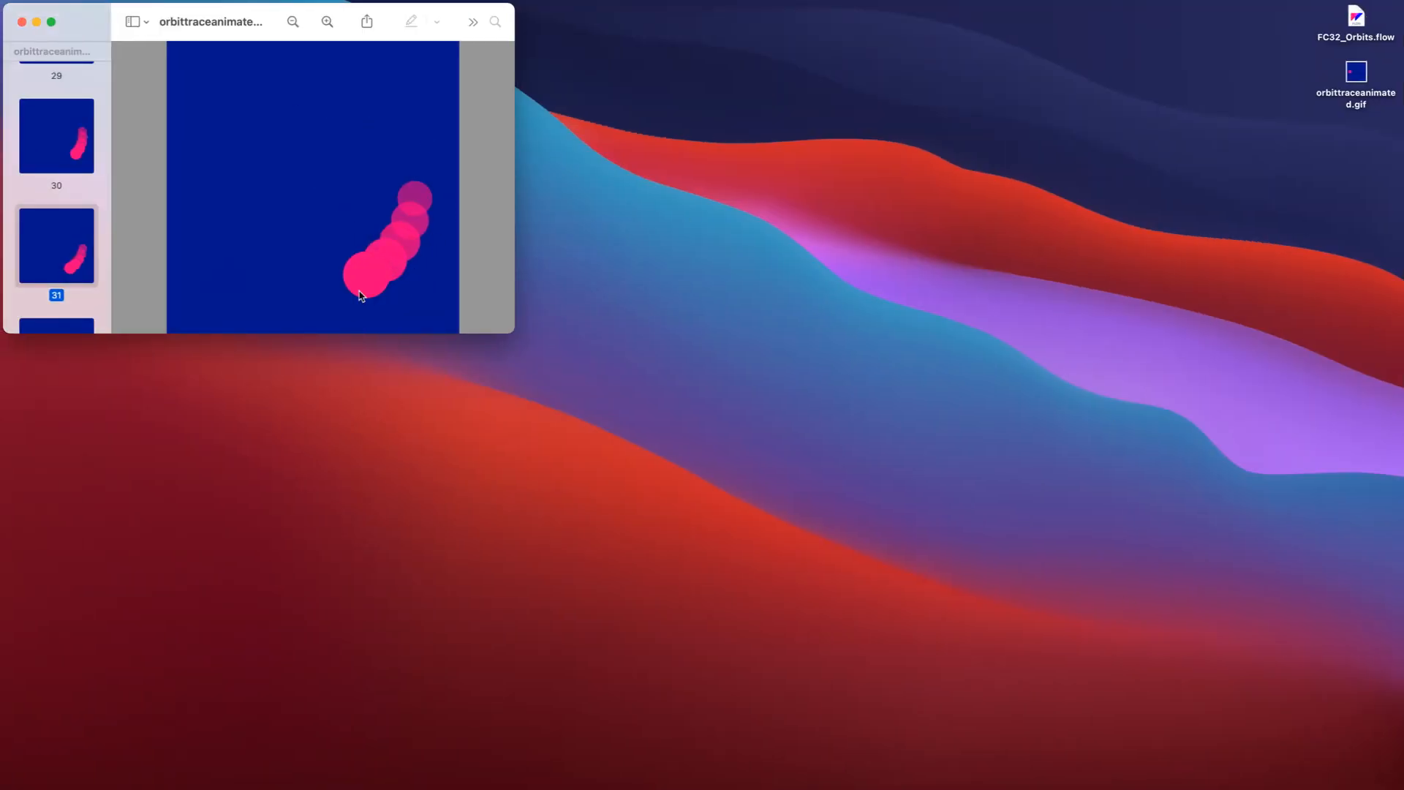
Switch from Preview back to the FC32_Orbits.flow document in Flow.
{"action": "key", "text": "super+Tab"}
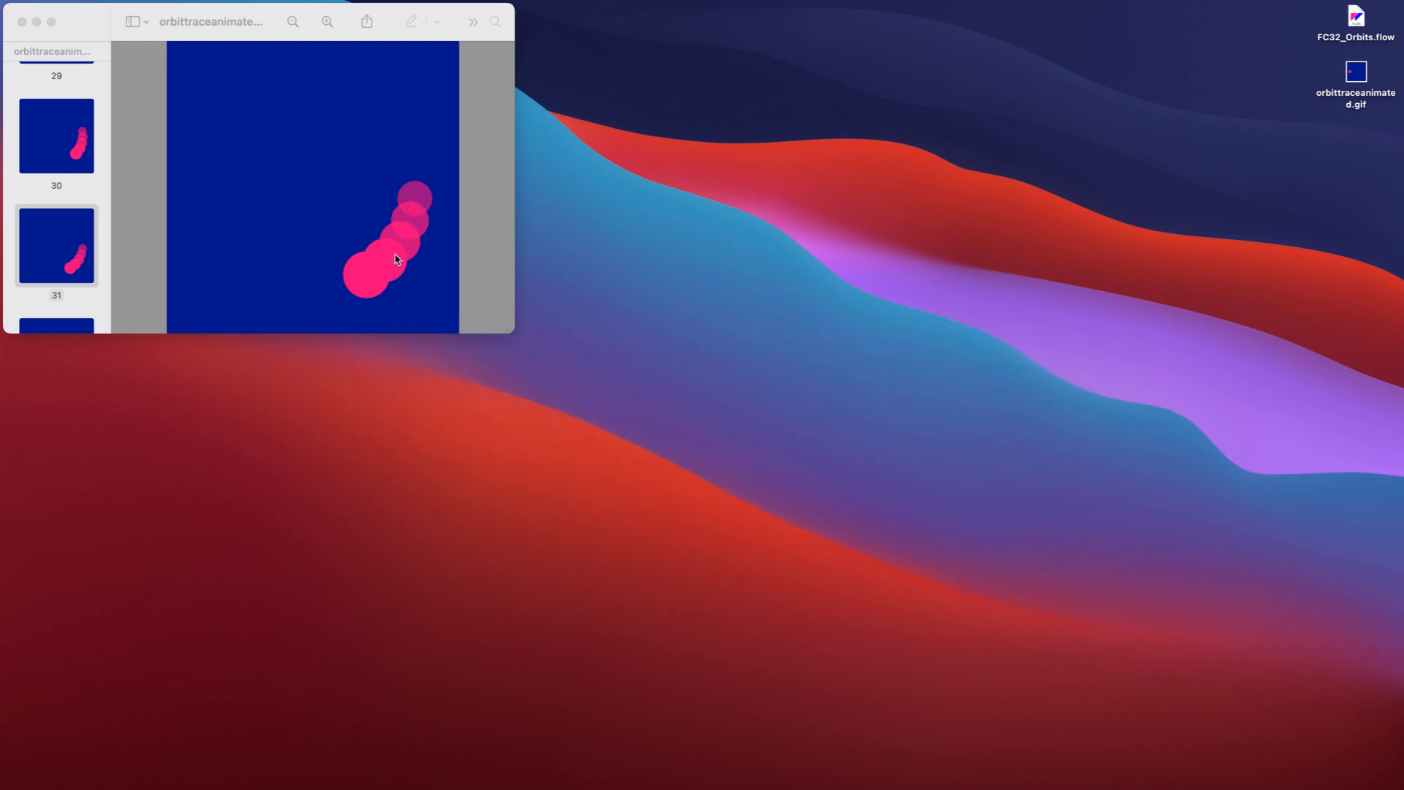
{"action": "key", "text": "super+Tab"}
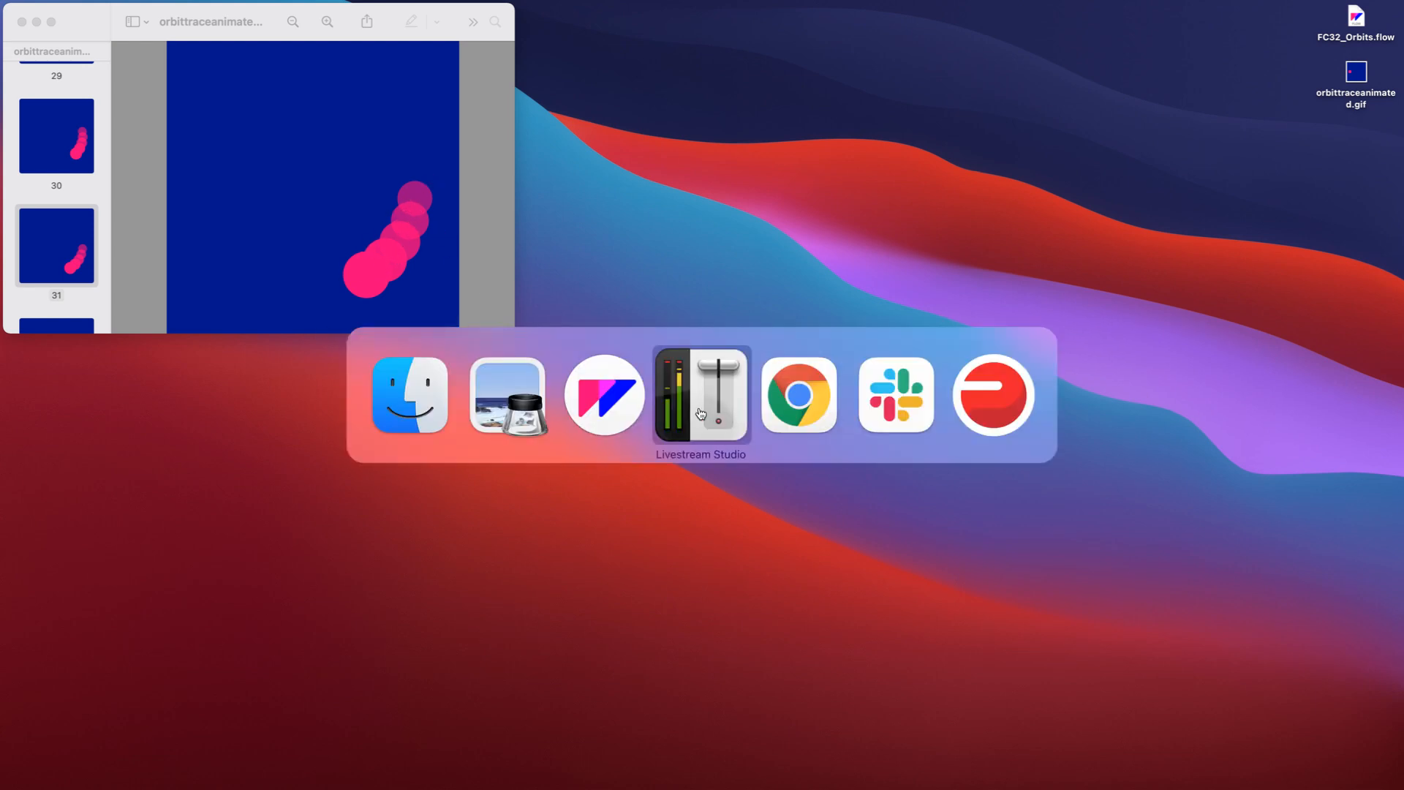
{"action": "key", "text": "super+Tab"}
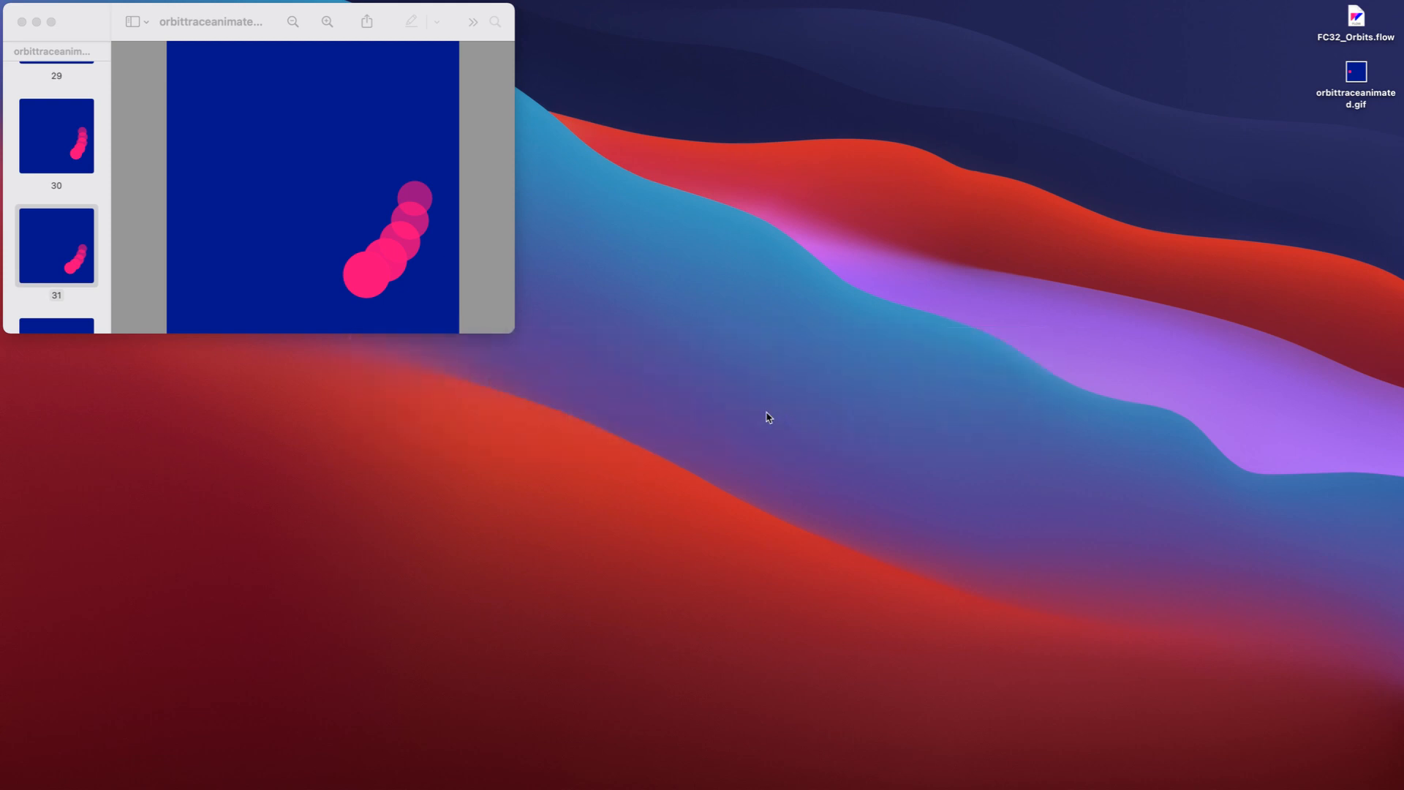
{"action": "key", "text": "super+Tab"}
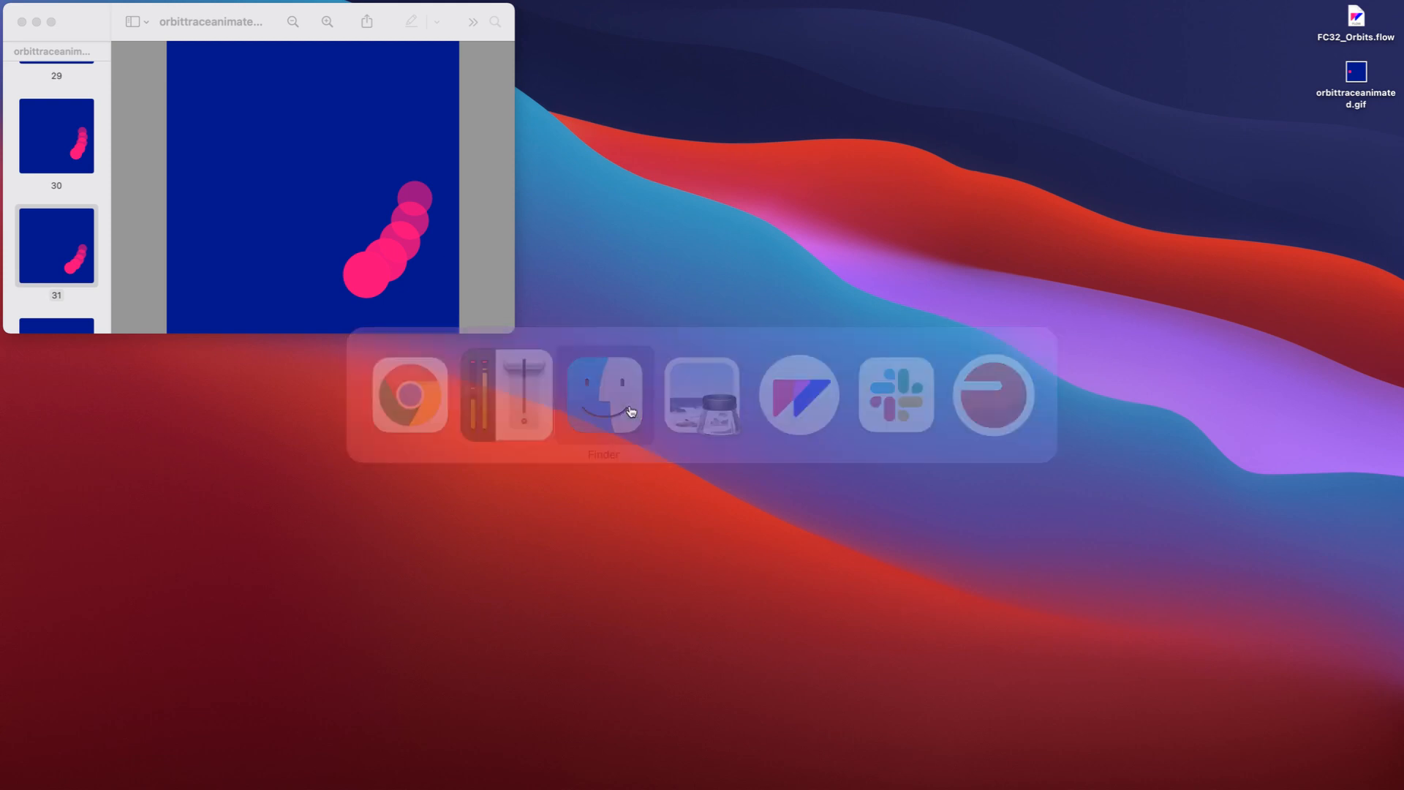
{"action": "key", "text": "super+Tab"}
{"action": "left_click", "coordinate": [806, 411]}
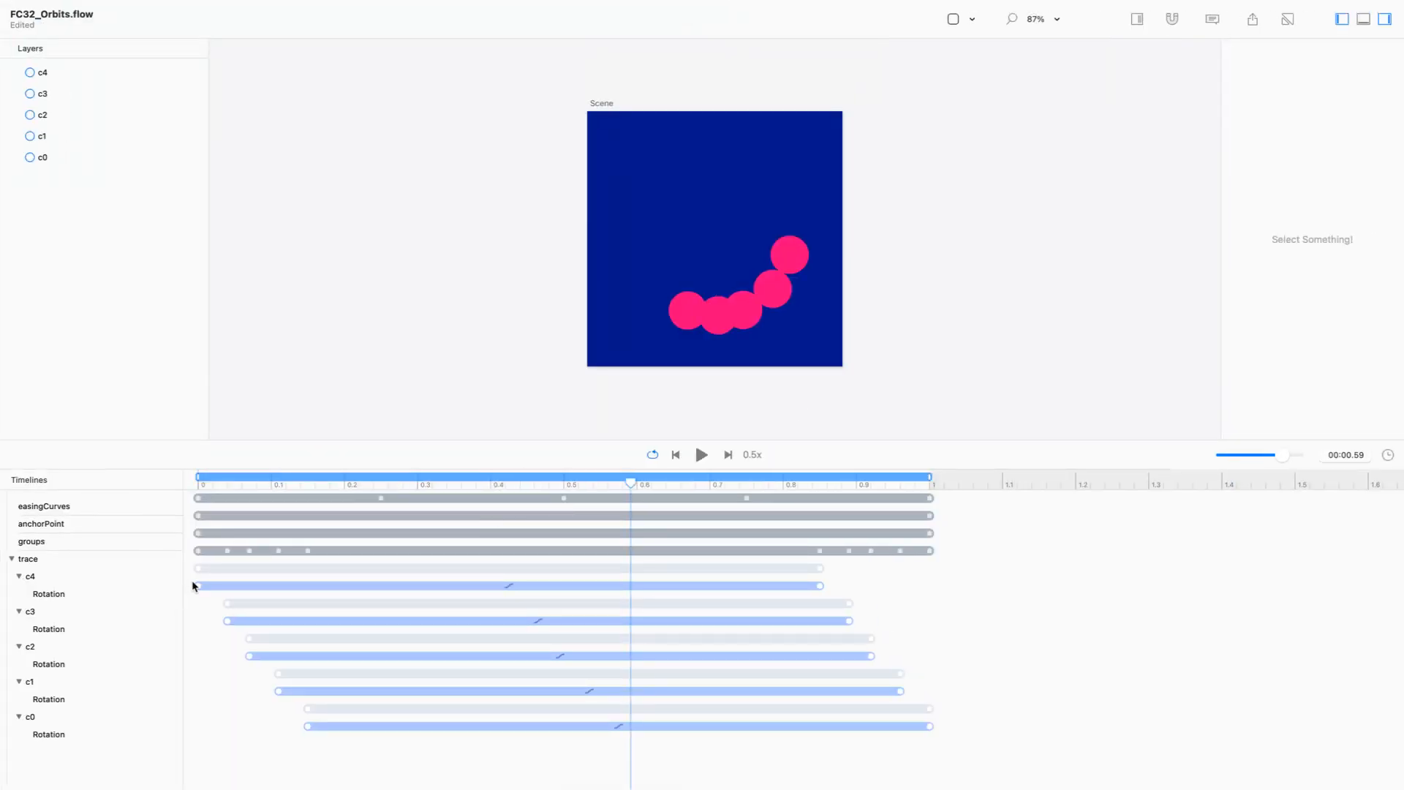
Set the end time of the five starting Rotation keyframes to 0.10 seconds, keeping their start at 0.0.
{"action": "left_click_drag", "start_coordinate": [319, 756], "coordinate": [165, 559]}
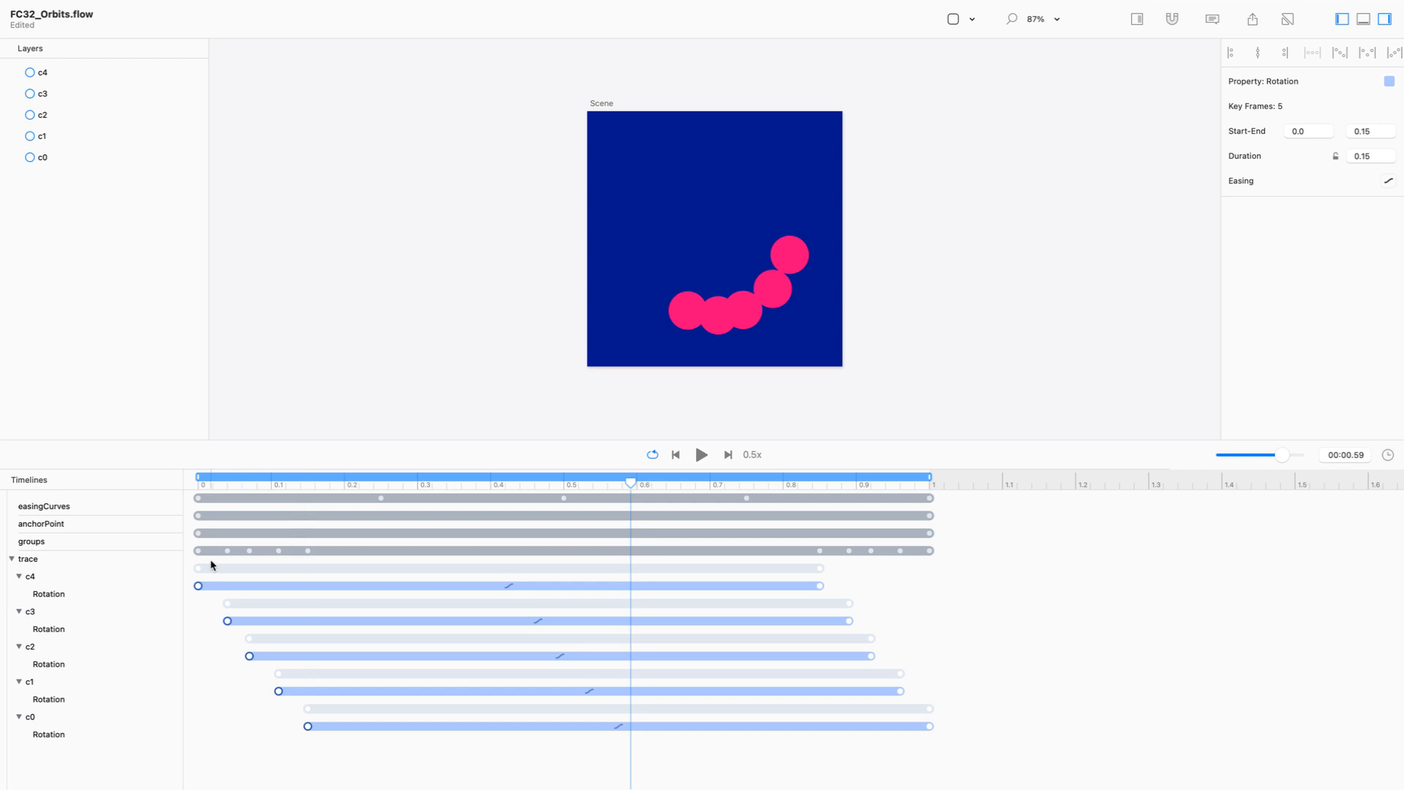
{"action": "left_click_drag", "start_coordinate": [323, 747], "coordinate": [142, 556]}
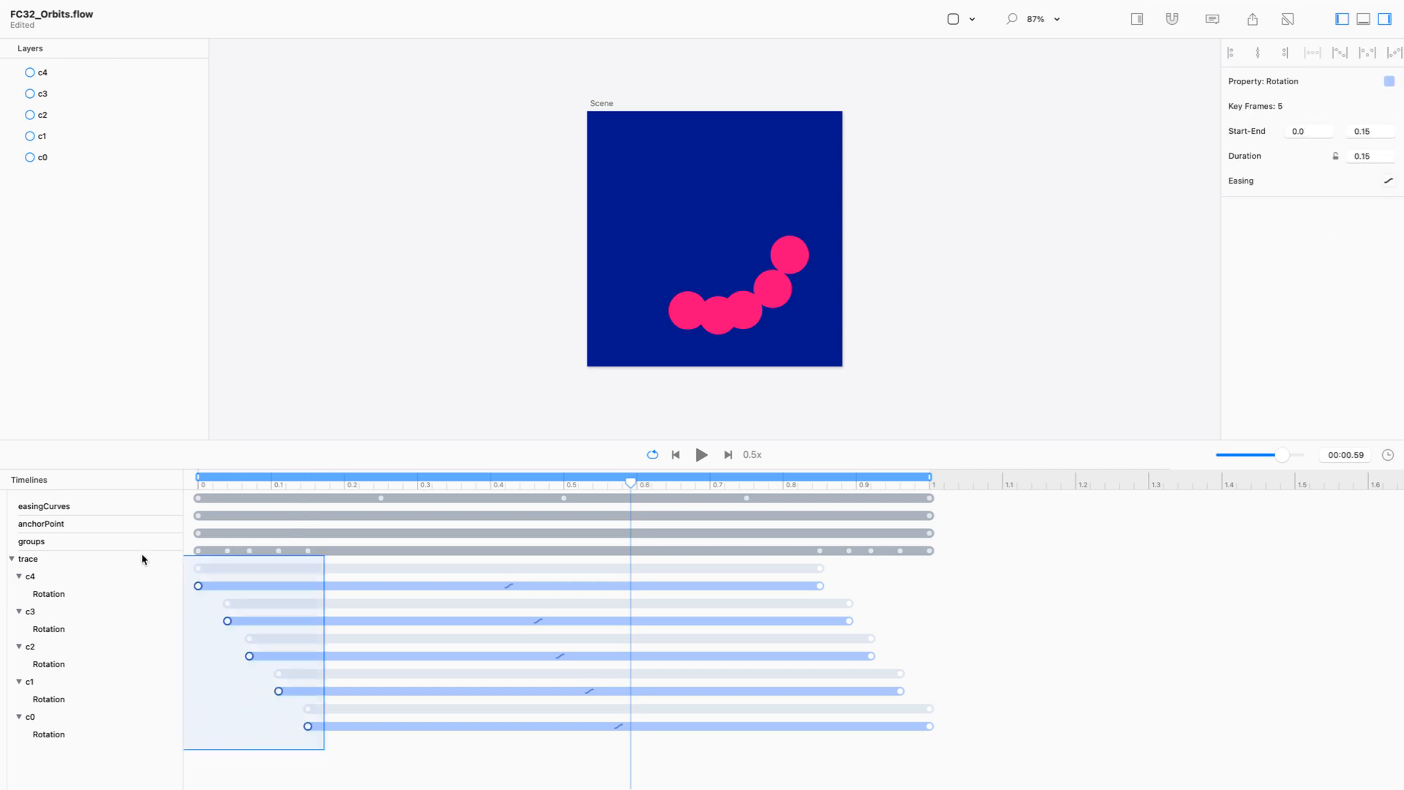
{"action": "double_click", "coordinate": [1375, 130]}
{"action": "type", "text": "0.10"}
{"action": "key", "text": "Return"}
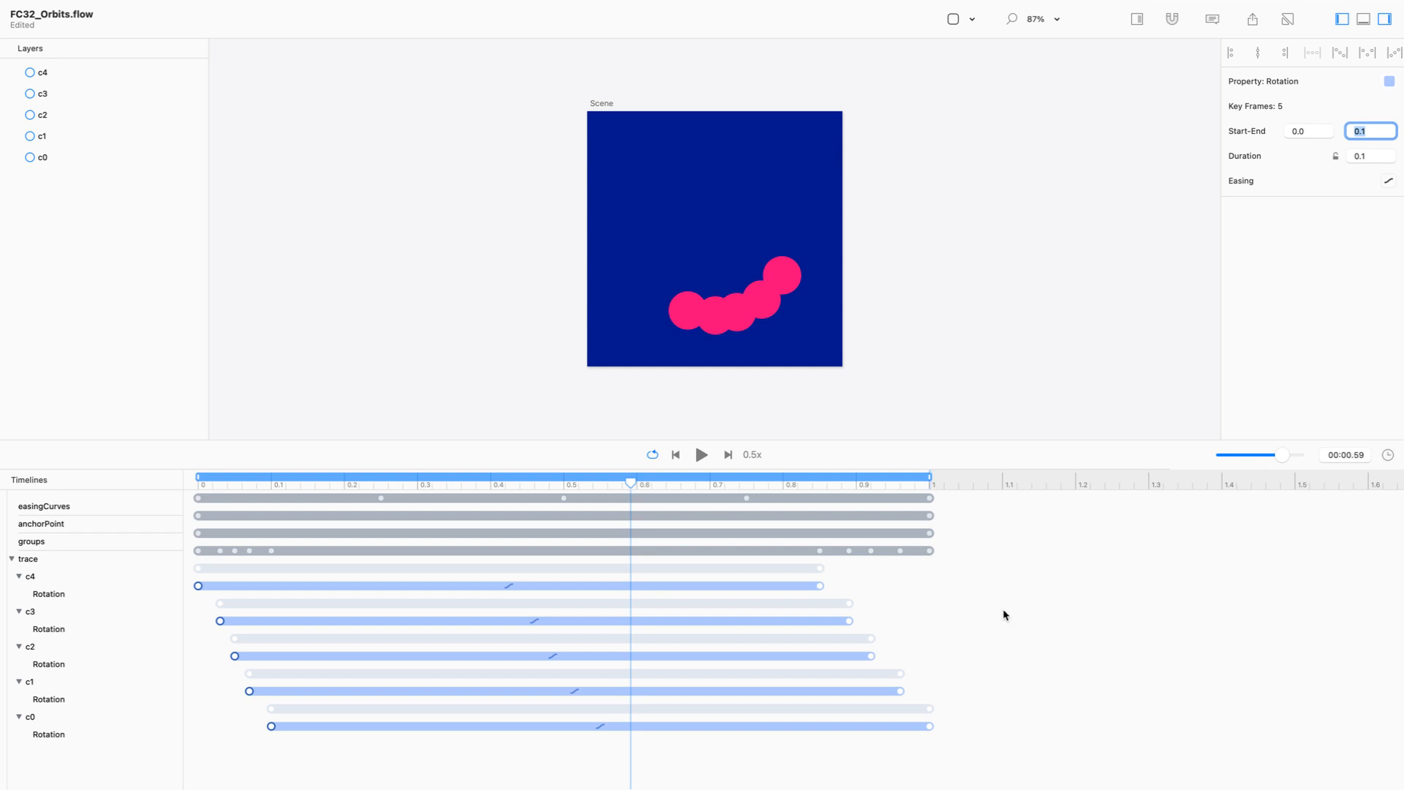
Set the start time of the five ending Rotation keyframes to 0.9 seconds and play back the result.
{"action": "left_click_drag", "start_coordinate": [967, 740], "coordinate": [818, 570]}
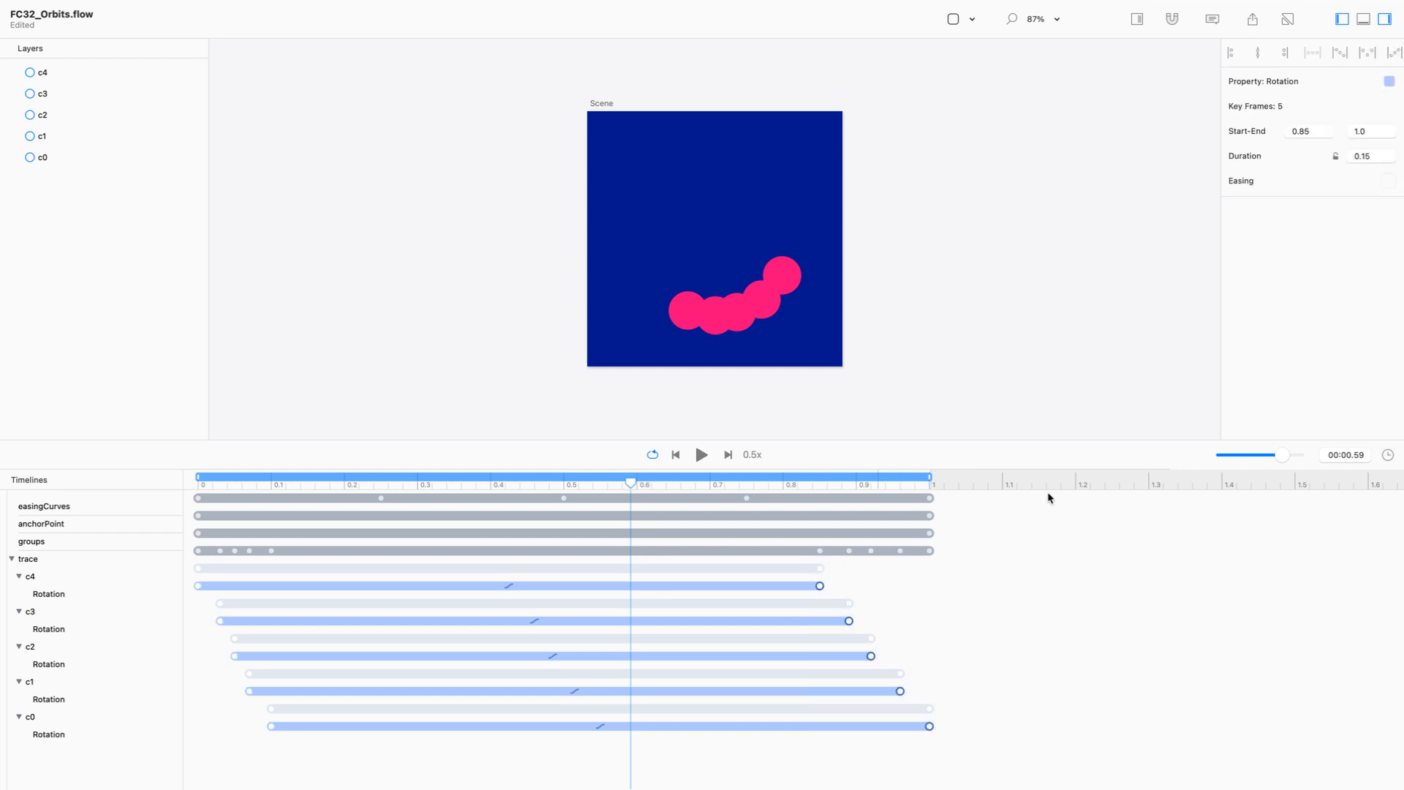
{"action": "left_click_drag", "start_coordinate": [1303, 131], "coordinate": [1316, 131]}
{"action": "type", "text": "9"}
{"action": "key", "text": "Return"}
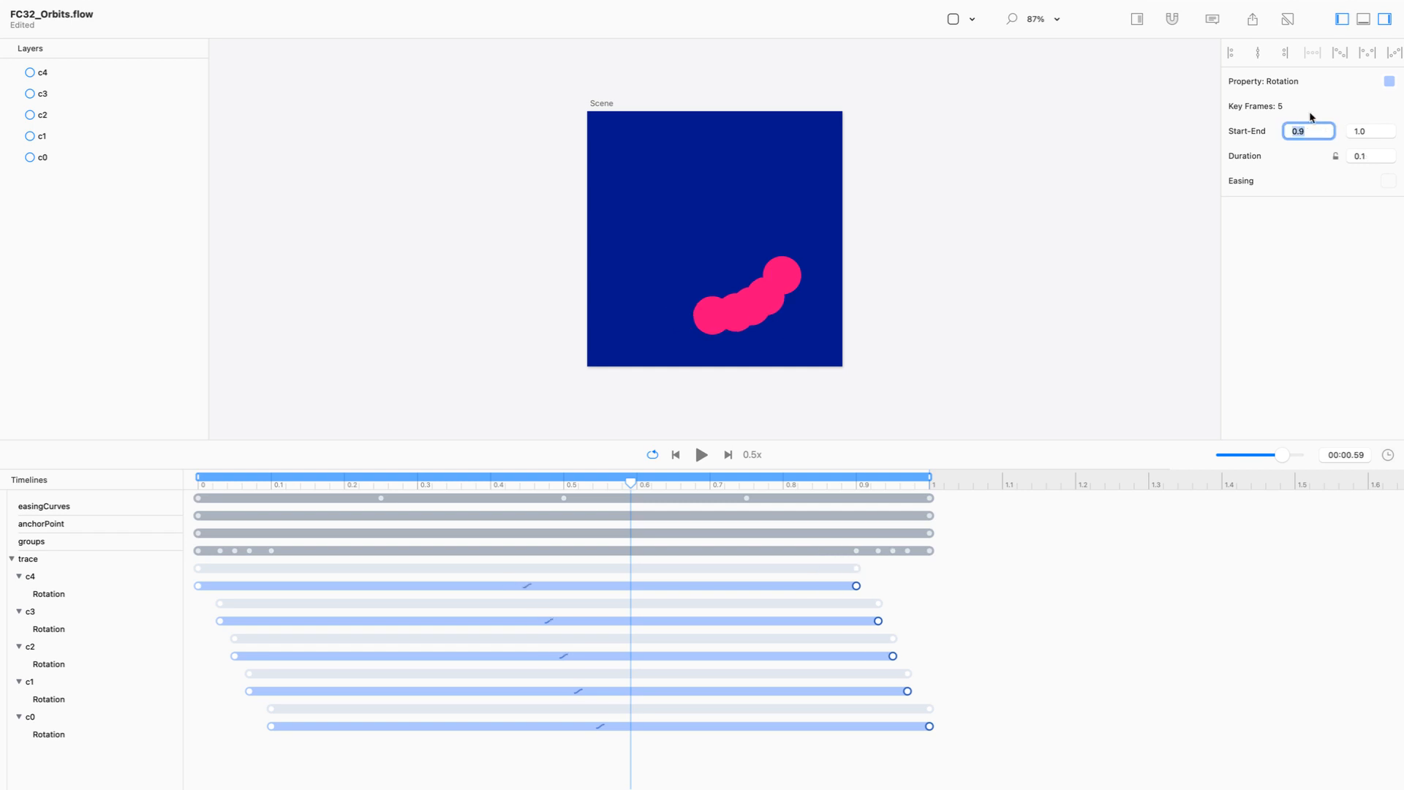
{"action": "left_click", "coordinate": [1049, 277]}
{"action": "key", "text": "space"}
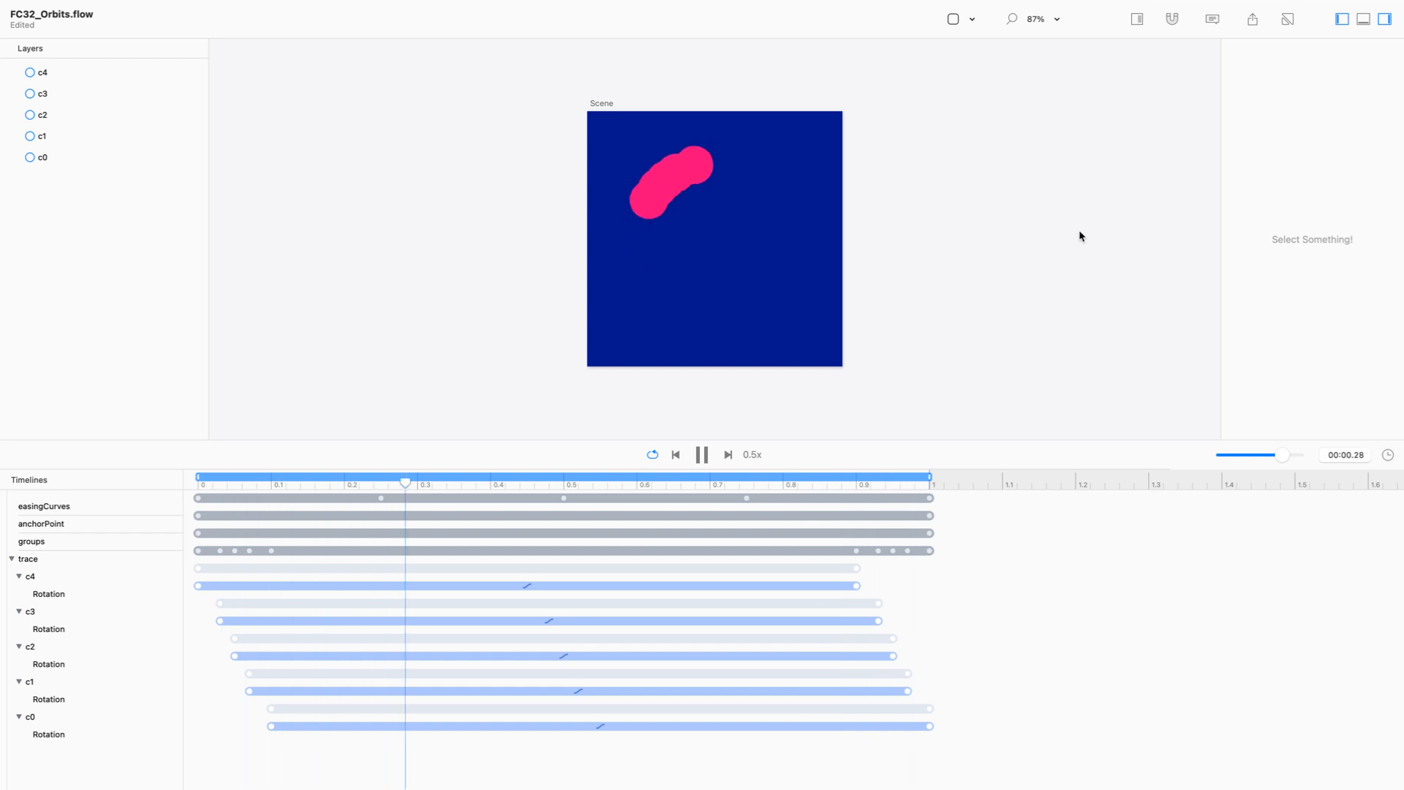
{"action": "key", "text": "space"}
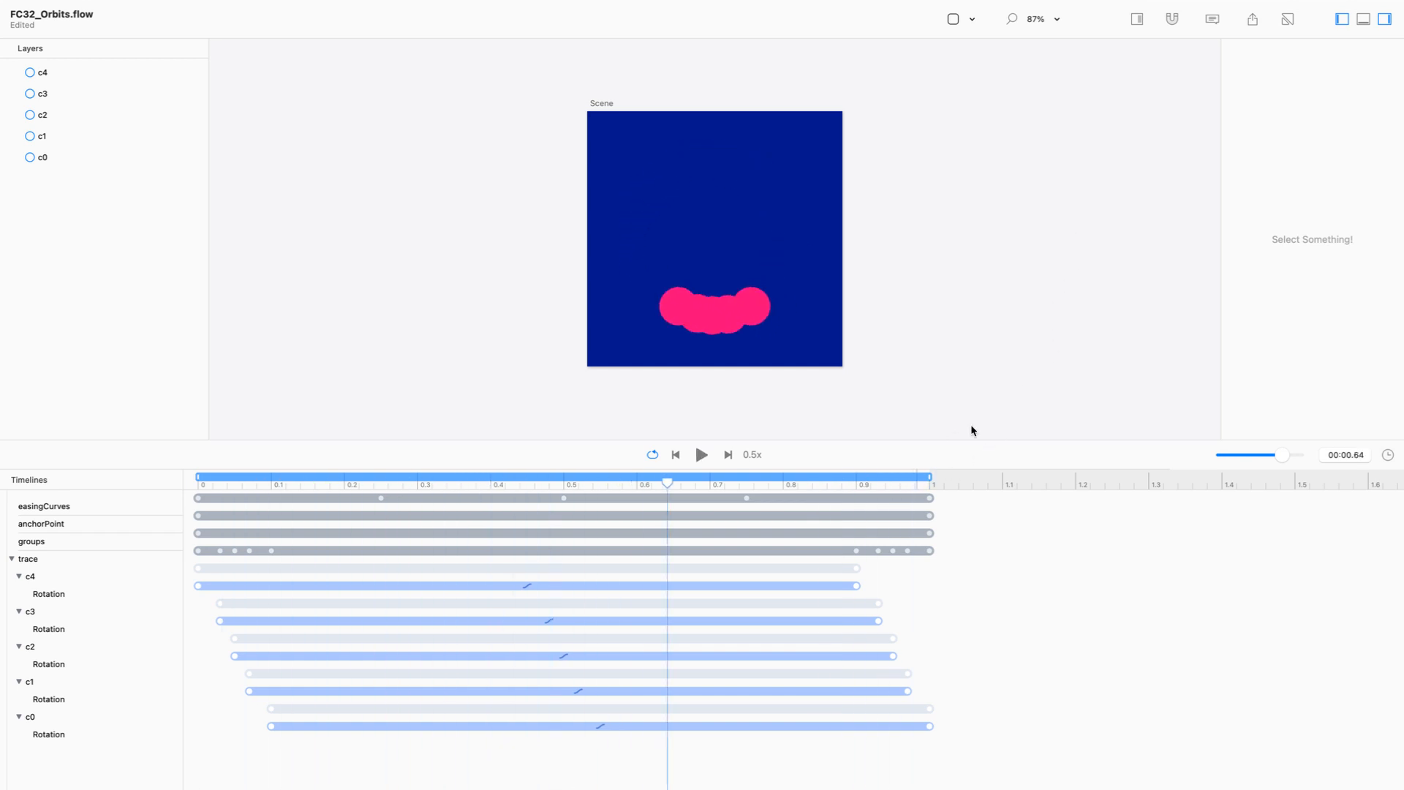
Set the end time of the five starting Rotation keyframes to 0.05 seconds.
{"action": "left_click_drag", "start_coordinate": [317, 765], "coordinate": [151, 578]}
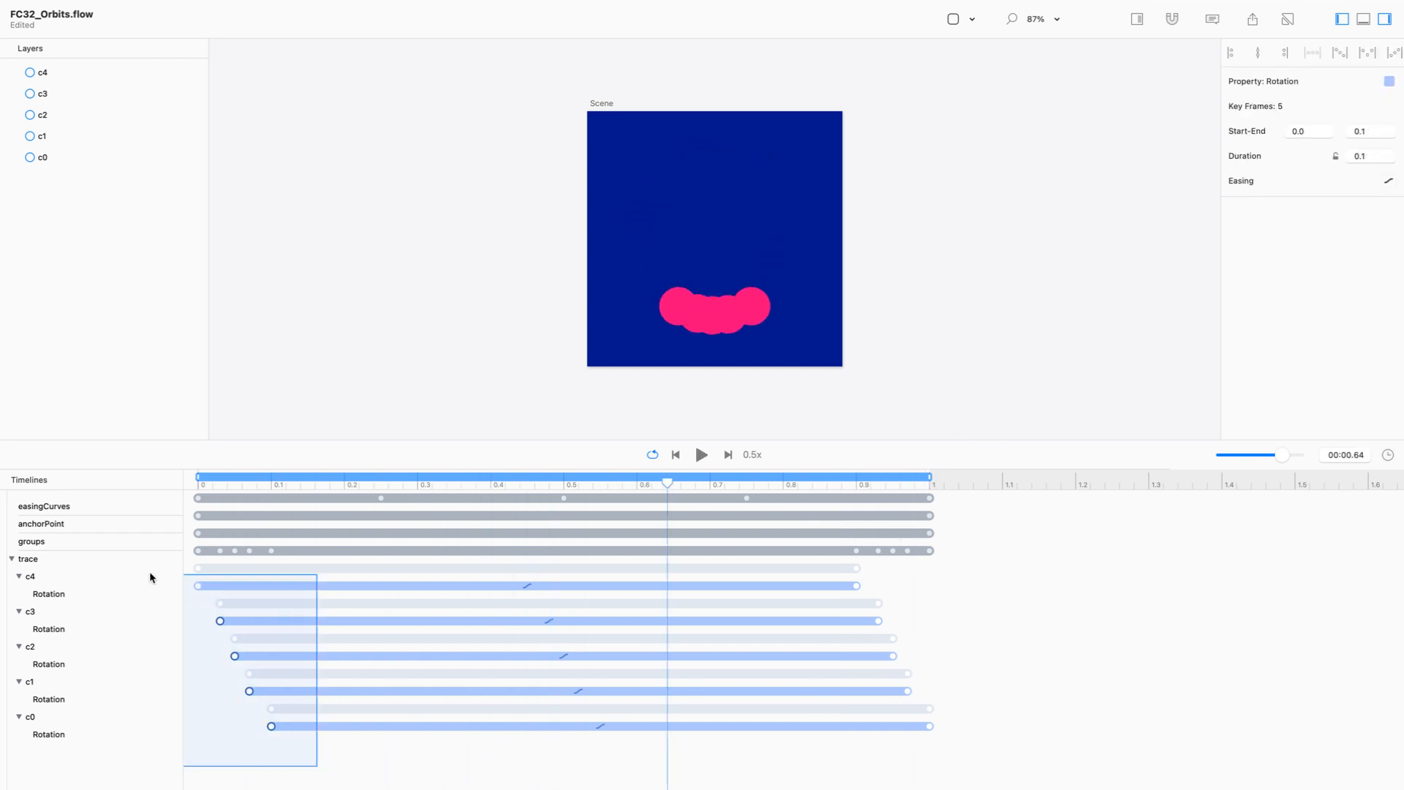
{"action": "left_click", "coordinate": [1366, 132]}
{"action": "type", "text": "05"}
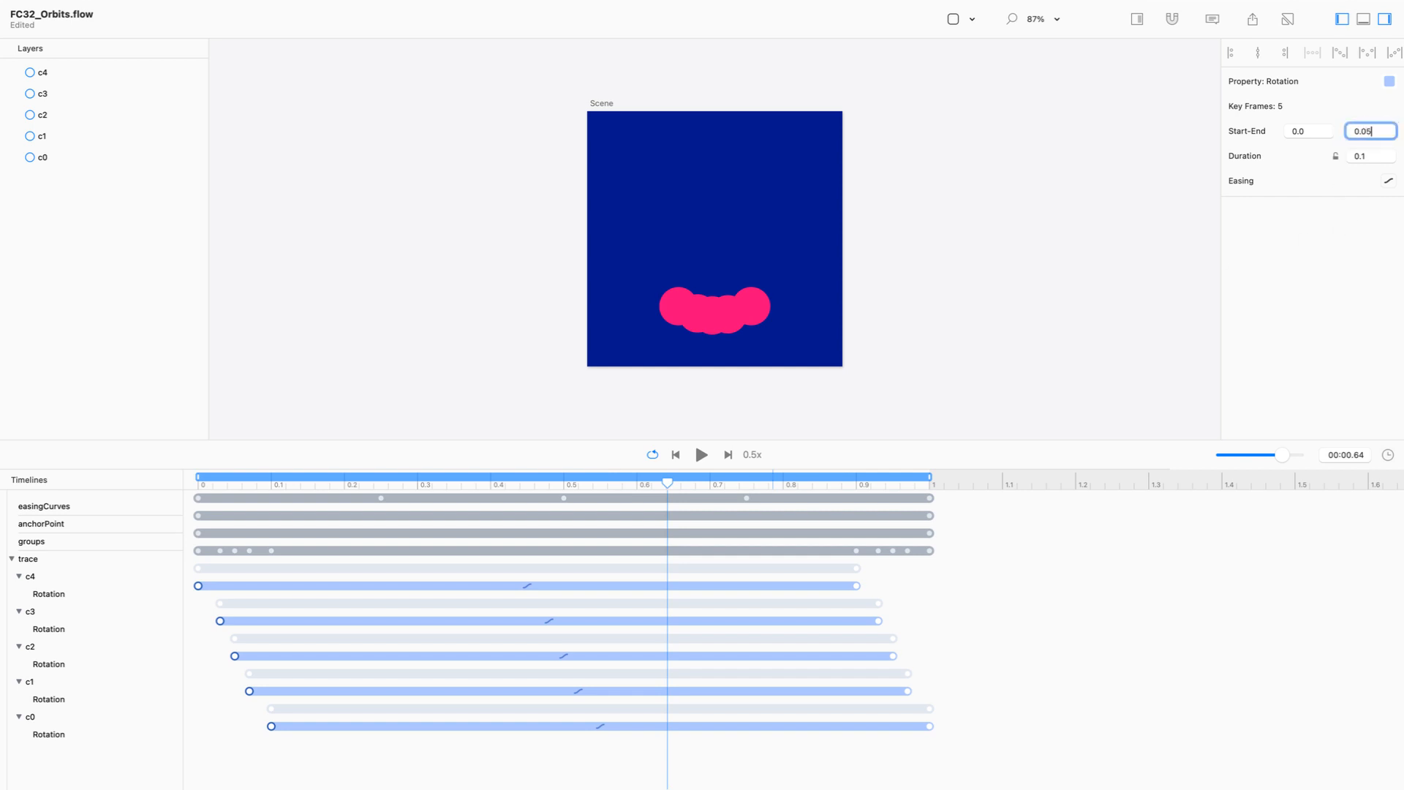
{"action": "key", "text": "Return"}
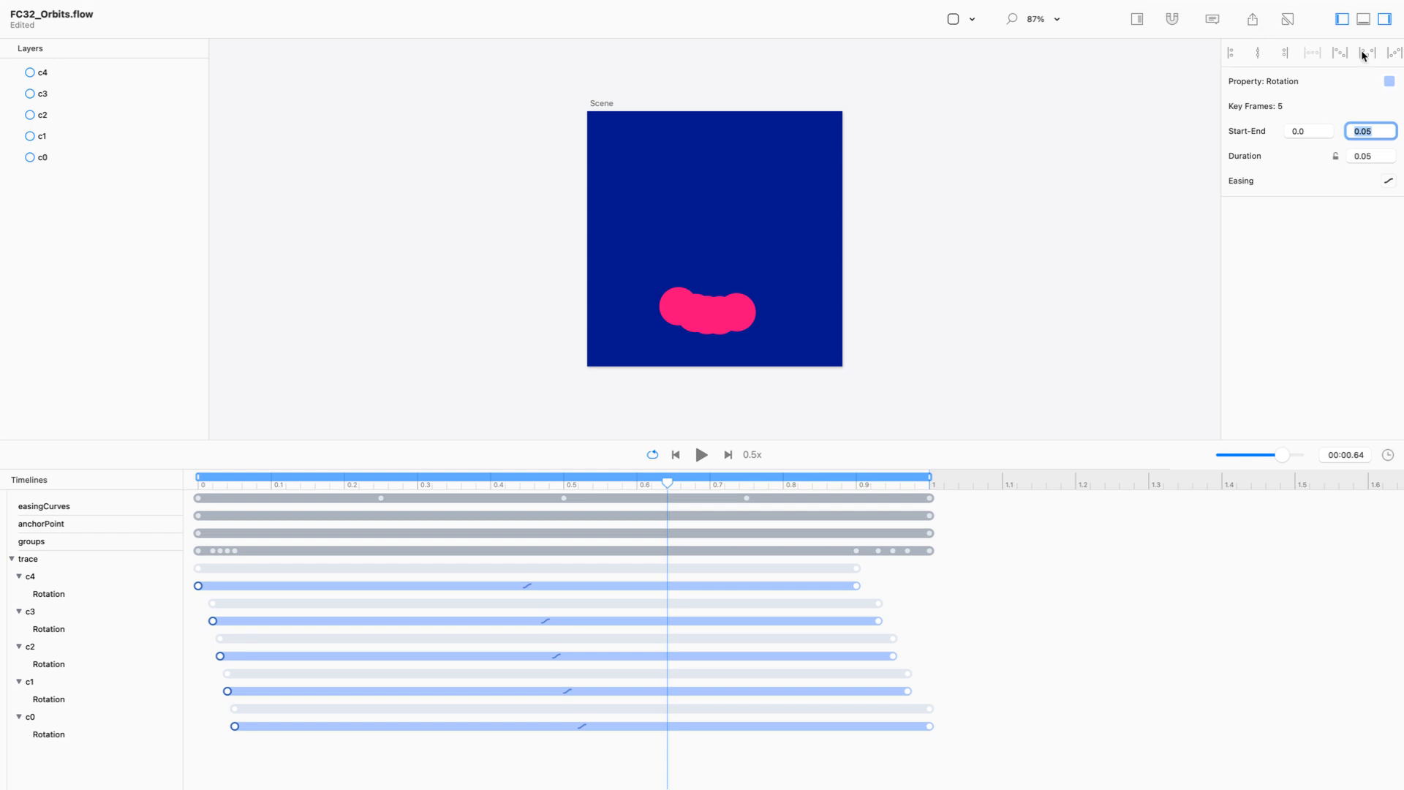
Set the starting Rotation keyframe time to 0.01 seconds for c3 and 0.02 seconds for c2.
{"action": "left_click", "coordinate": [221, 633]}
{"action": "left_click", "coordinate": [213, 621]}
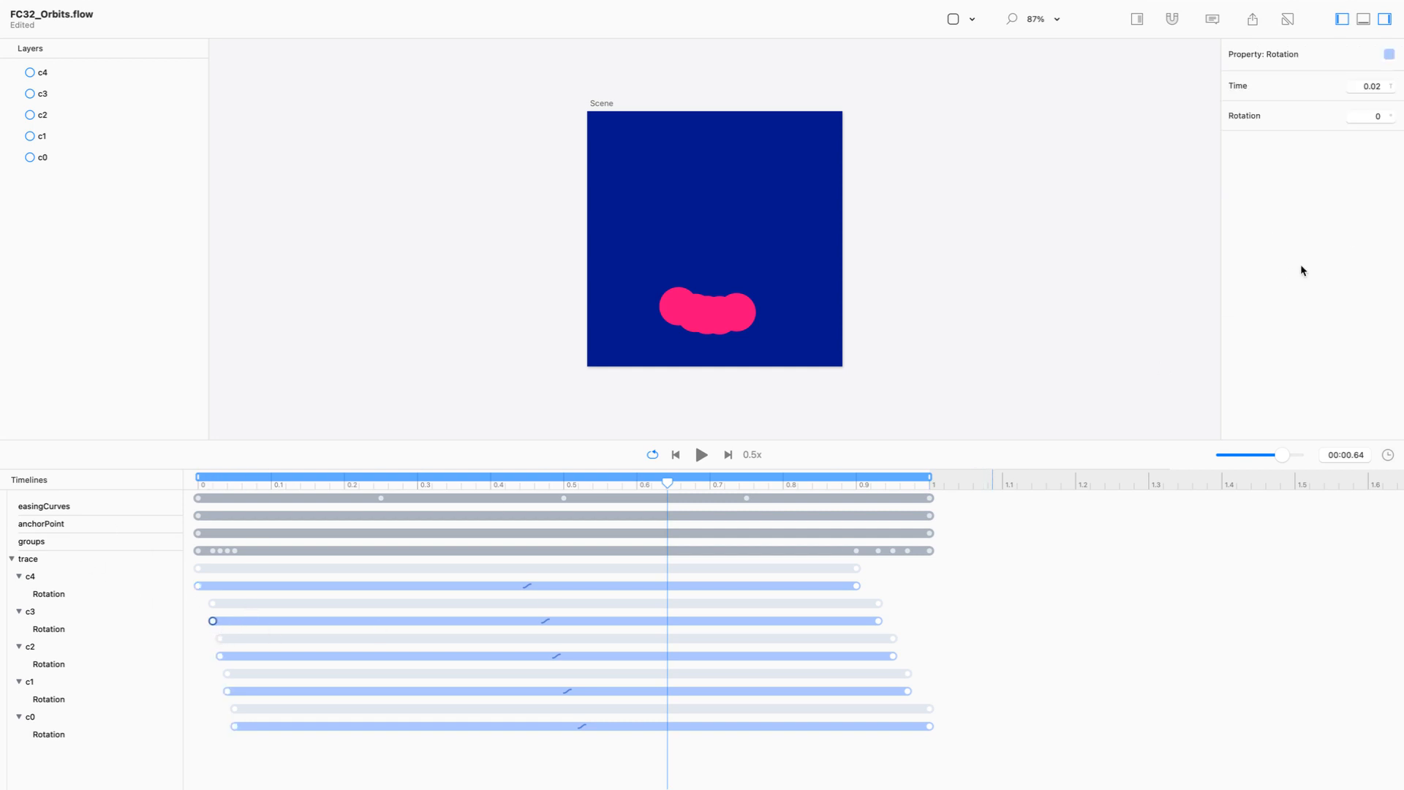
{"action": "type", "text": "1"}
{"action": "key", "text": "Return"}
{"action": "left_click", "coordinate": [221, 656]}
{"action": "left_click", "coordinate": [1382, 88]}
{"action": "type", "text": "0.02"}
{"action": "key", "text": "Return"}
Set the starting Rotation keyframe time of c1 to 0.03 seconds.
{"action": "left_click", "coordinate": [227, 691]}
{"action": "left_click", "coordinate": [1386, 87]}
{"action": "type", "text": "3"}
{"action": "key", "text": "Return"}
{"action": "left_click", "coordinate": [235, 727]}
{"action": "left_click", "coordinate": [945, 623]}
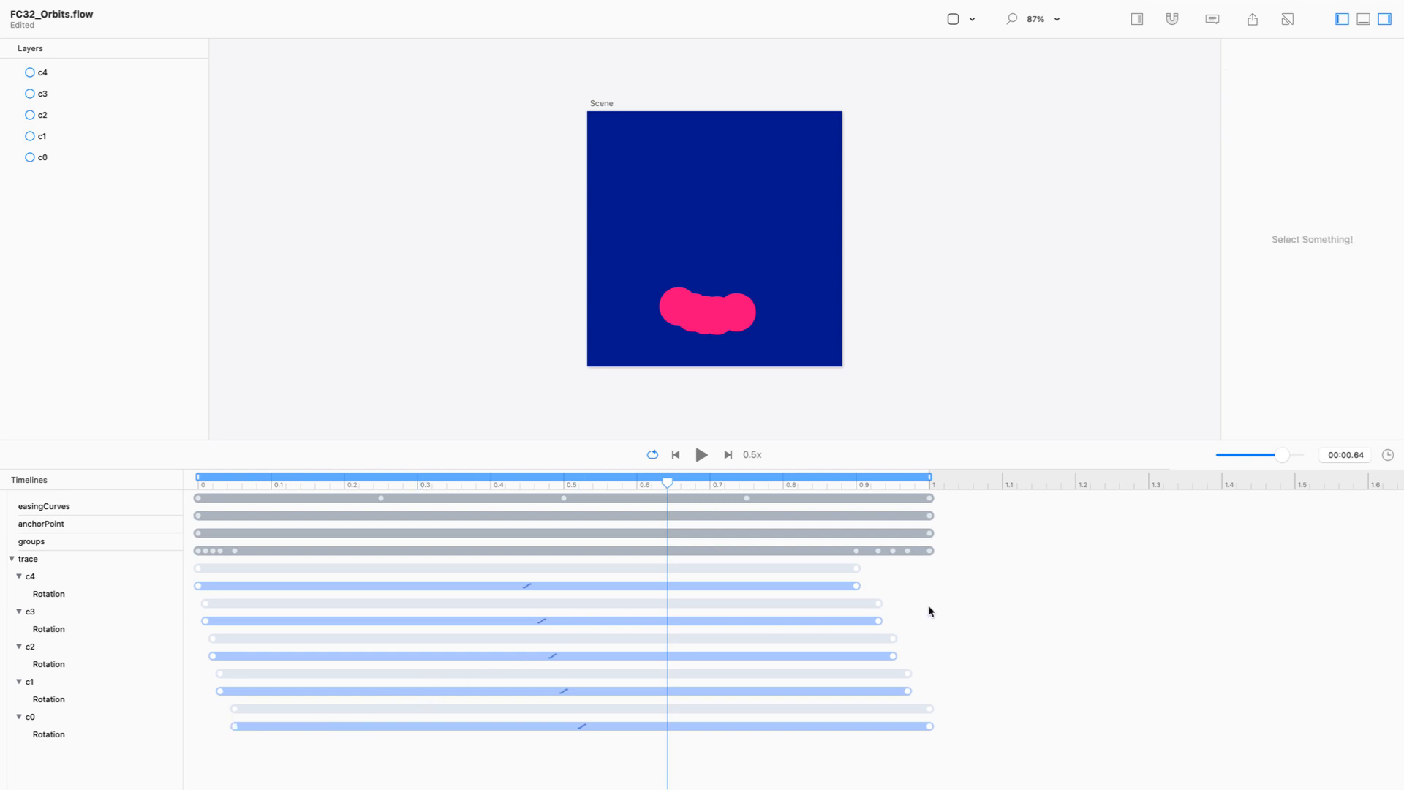
Set the start time of the five ending Rotation keyframes to 0.95 seconds, keeping their end at 1.0 second.
{"action": "left_click_drag", "start_coordinate": [838, 570], "coordinate": [978, 766]}
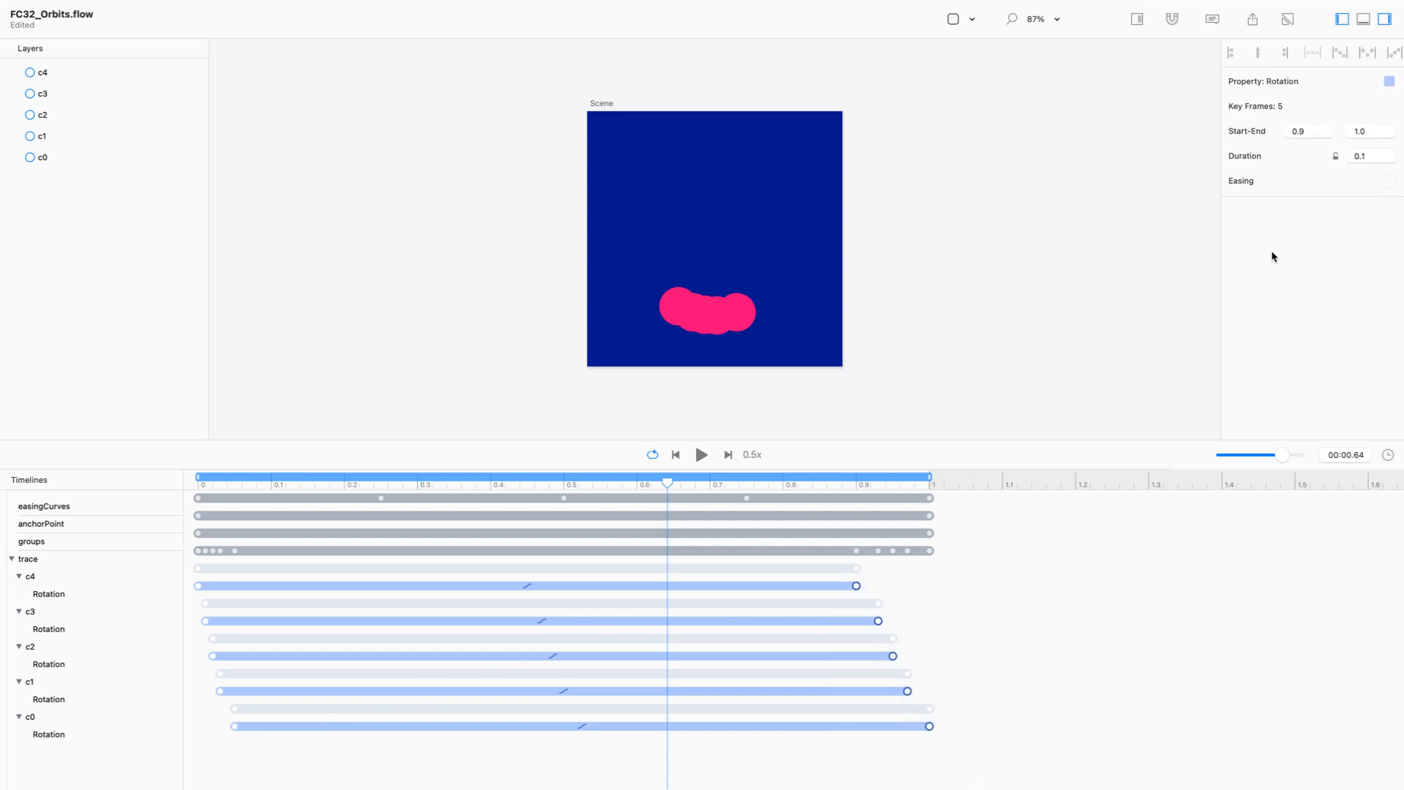
{"action": "left_click", "coordinate": [1315, 131]}
{"action": "type", "text": "5"}
{"action": "key", "text": "Return"}
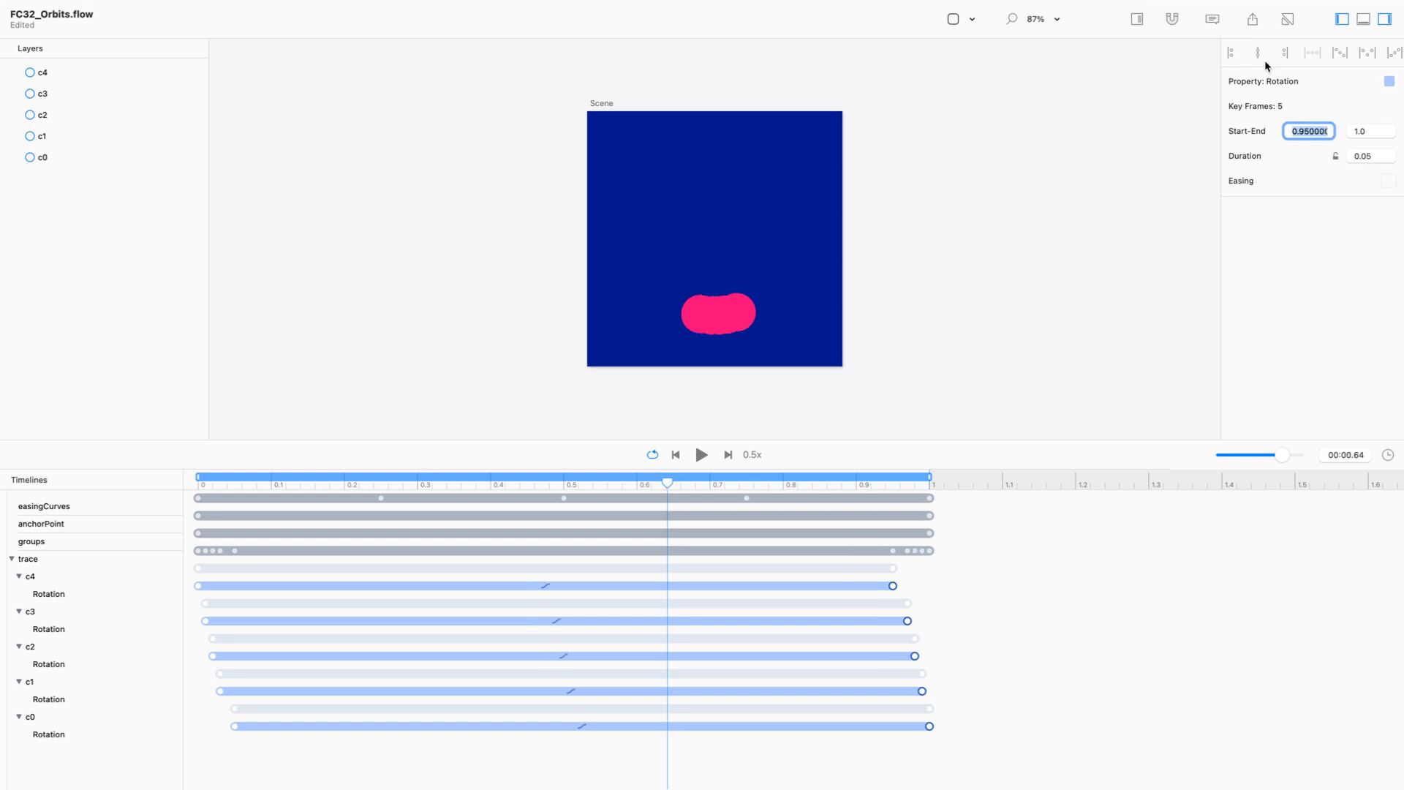
{"action": "left_click", "coordinate": [905, 739]}
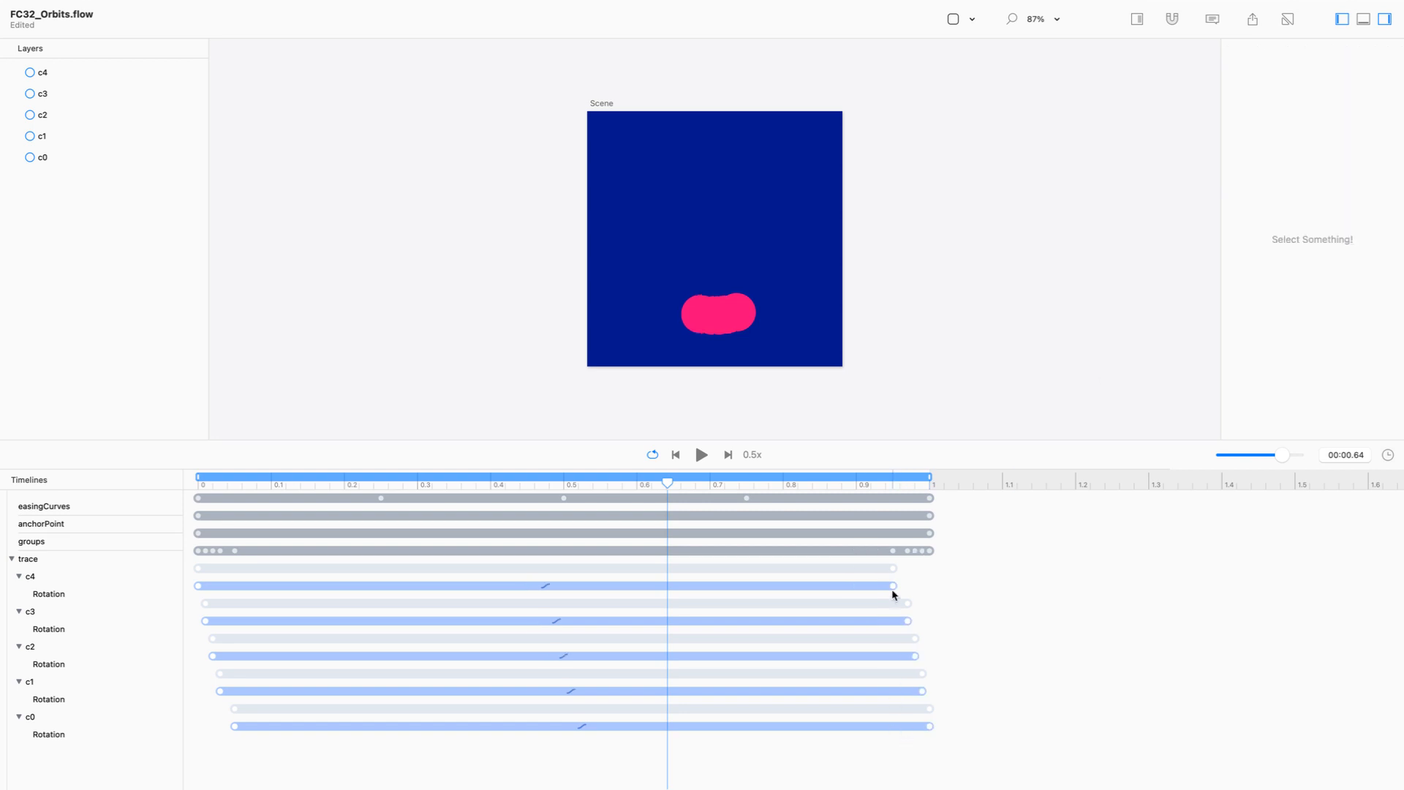
Set the ending Rotation keyframe time of c3 to 0.96 seconds.
{"action": "left_click", "coordinate": [907, 621]}
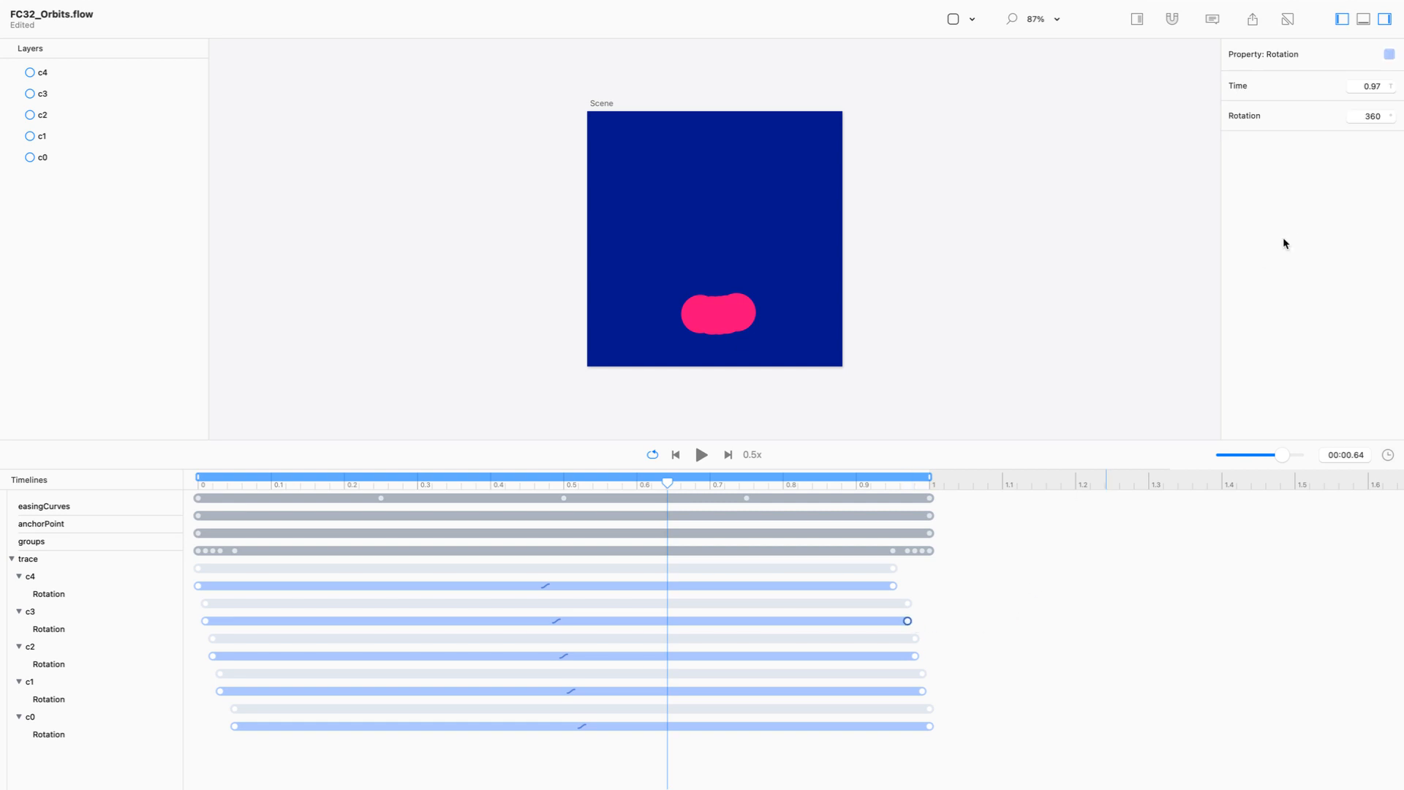
{"action": "left_click_drag", "start_coordinate": [1376, 85], "coordinate": [1383, 86]}
{"action": "type", "text": "6"}
Lock the duration of the c2 and c1 ending Rotation keyframes and shift both 0.01 seconds earlier, starting at 0.97.
{"action": "left_click_drag", "start_coordinate": [933, 644], "coordinate": [907, 696]}
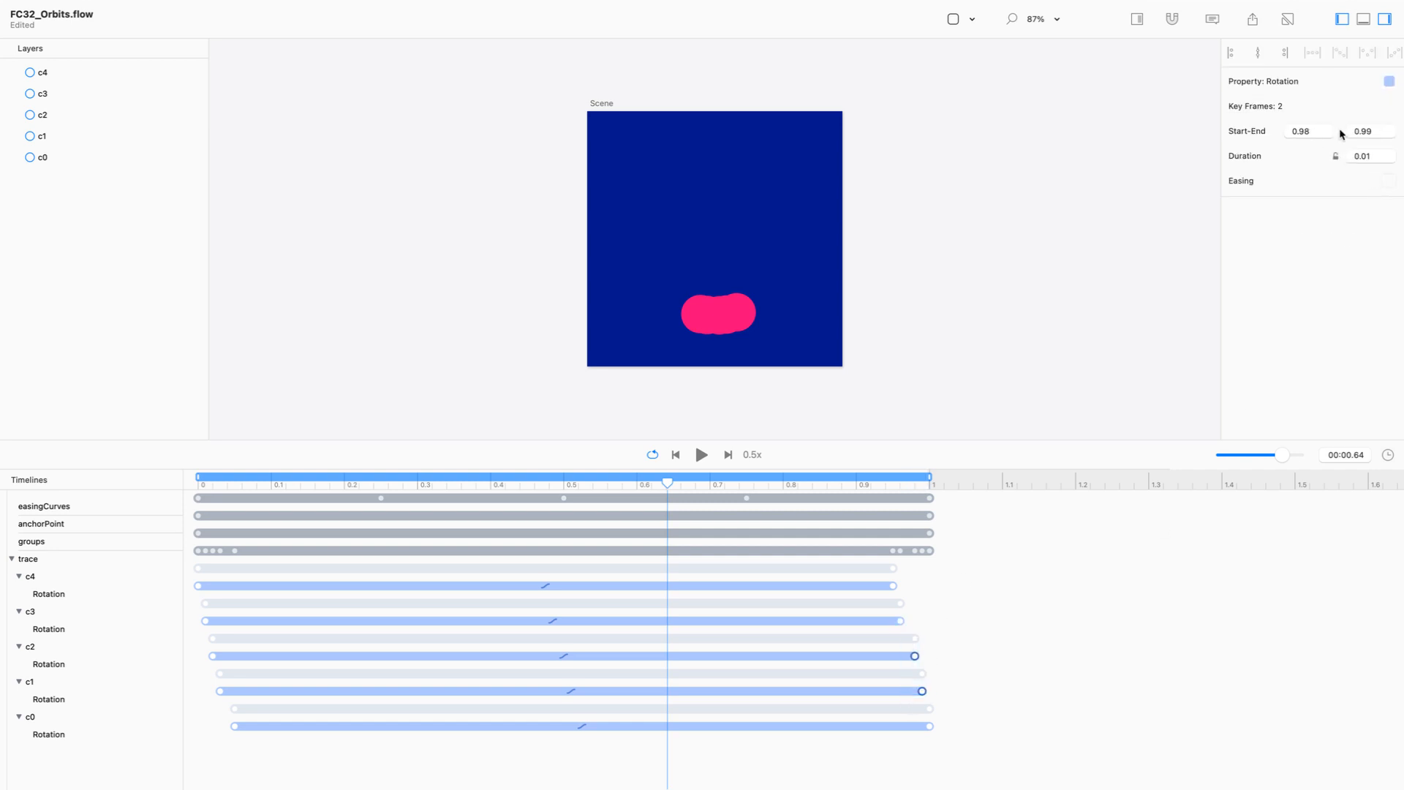
{"action": "left_click", "coordinate": [1336, 157]}
{"action": "left_click", "coordinate": [1317, 132]}
{"action": "key", "text": "Down"}
{"action": "left_click", "coordinate": [963, 618]}
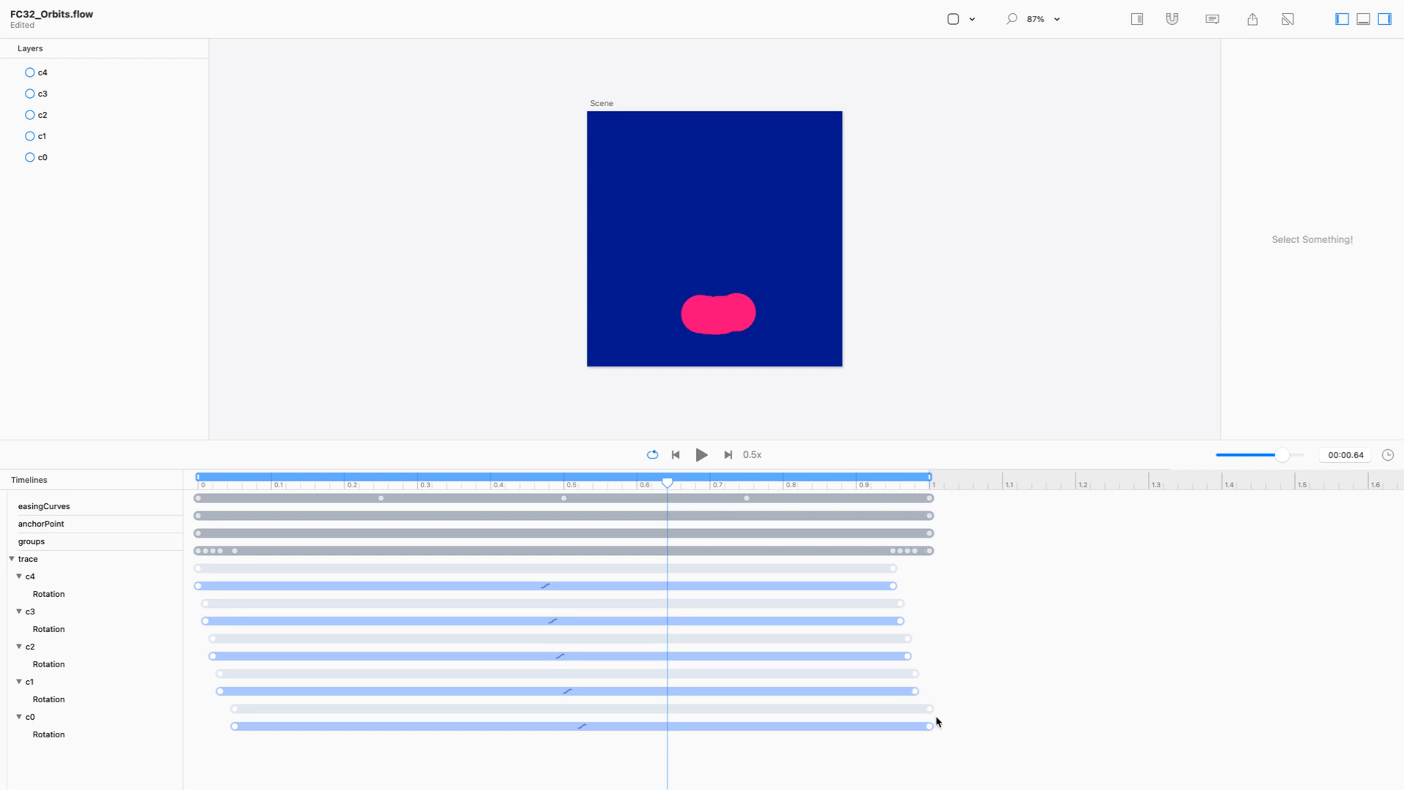
Check the other ending Rotation keyframes and set the ending keyframe time of c0 to 0.99 seconds.
{"action": "left_click", "coordinate": [931, 728]}
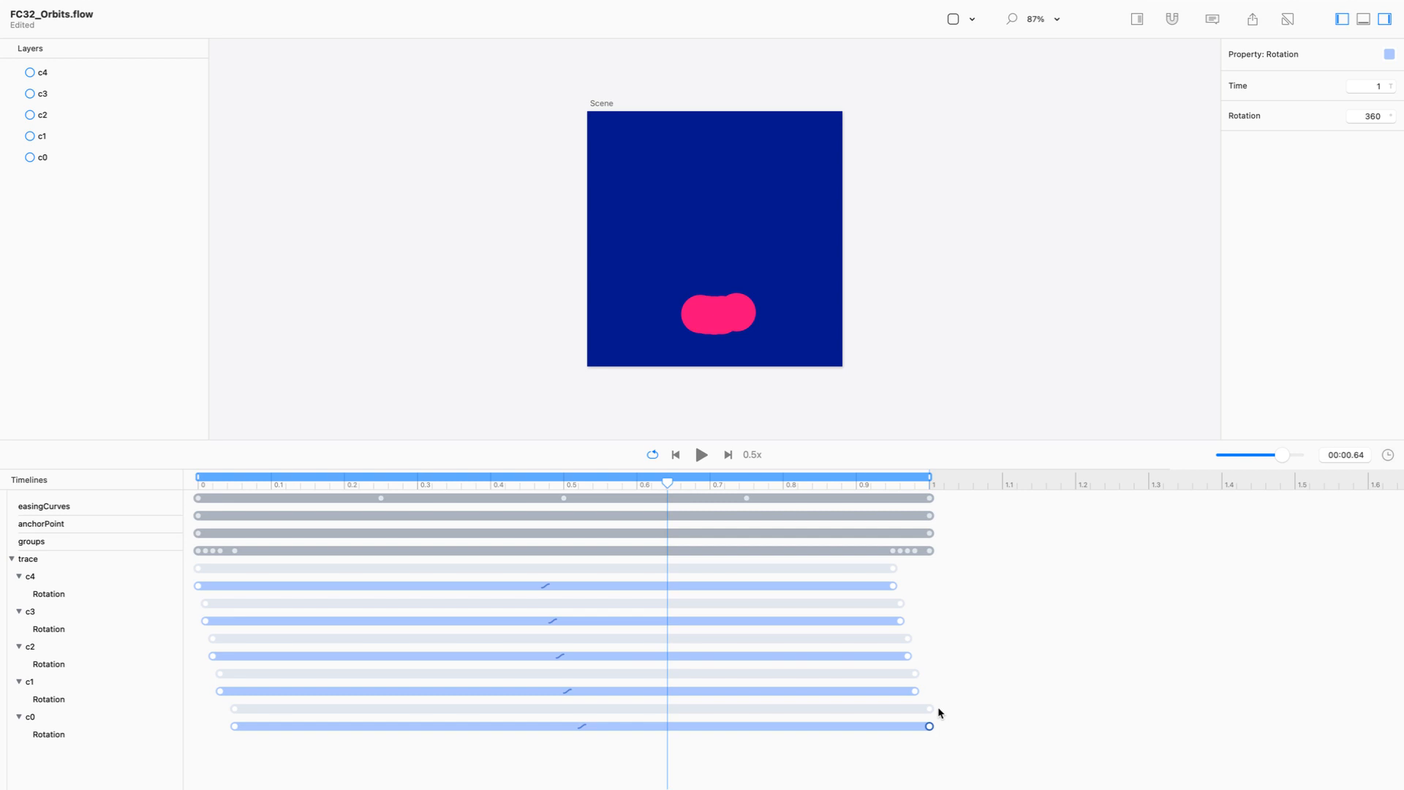
{"action": "left_click", "coordinate": [1007, 613]}
{"action": "left_click", "coordinate": [893, 586]}
{"action": "left_click", "coordinate": [907, 656]}
{"action": "left_click", "coordinate": [915, 691]}
{"action": "left_click", "coordinate": [929, 726]}
{"action": "type", "text": "0.99"}
{"action": "key", "text": "Return"}
{"action": "left_click", "coordinate": [987, 723]}
Unlock the duration of the five ending Rotation keyframes and set their end time to 1.0 second.
{"action": "left_click_drag", "start_coordinate": [963, 766], "coordinate": [862, 565]}
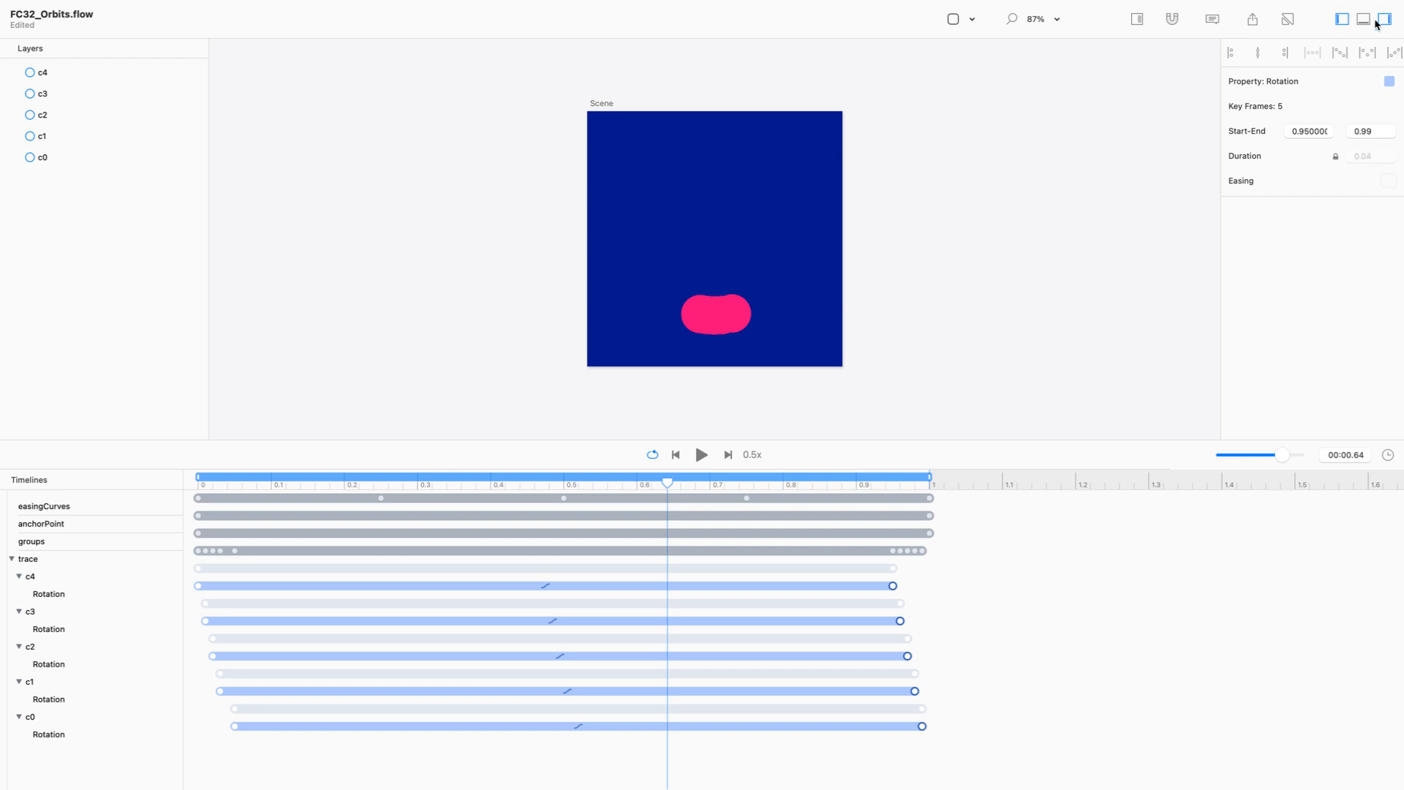
{"action": "left_click", "coordinate": [1335, 156]}
{"action": "double_click", "coordinate": [1369, 130]}
{"action": "type", "text": "1"}
{"action": "key", "text": "Return"}
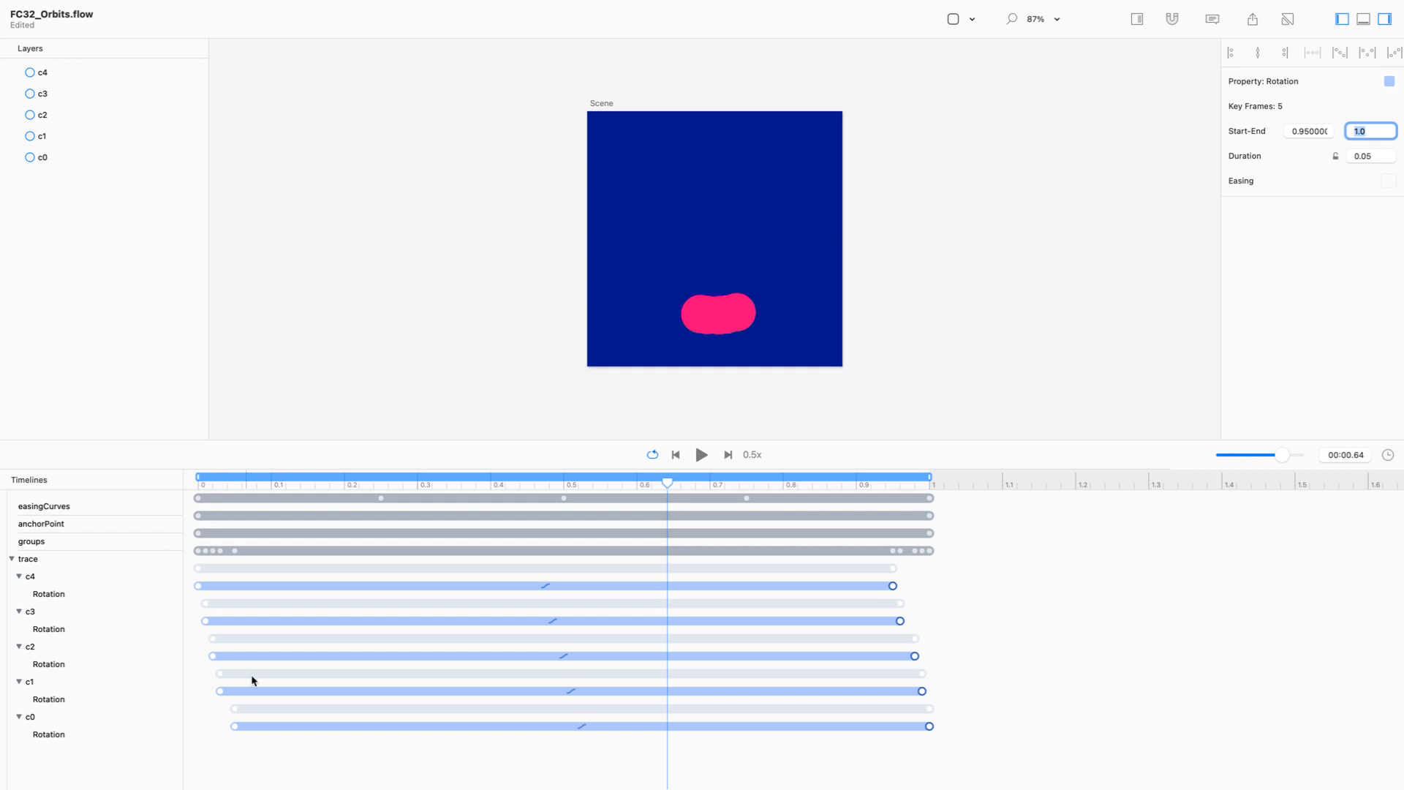
Set the duration of the five starting Rotation keyframes to 0.04 seconds, starting at 0.0.
{"action": "left_click_drag", "start_coordinate": [243, 761], "coordinate": [188, 556]}
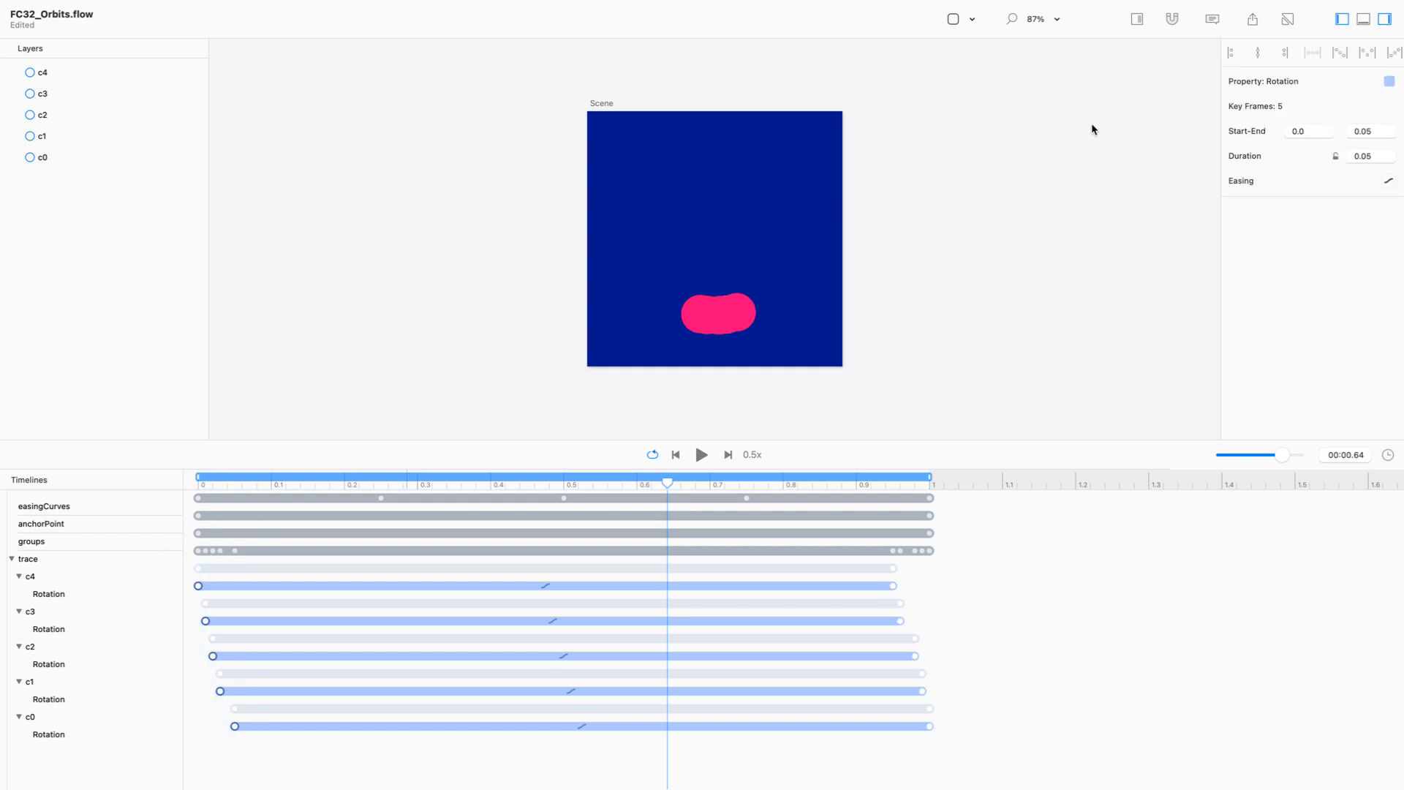
{"action": "left_click", "coordinate": [1369, 155]}
{"action": "key", "text": "BackSpace"}
{"action": "type", "text": "4"}
{"action": "key", "text": "Return"}
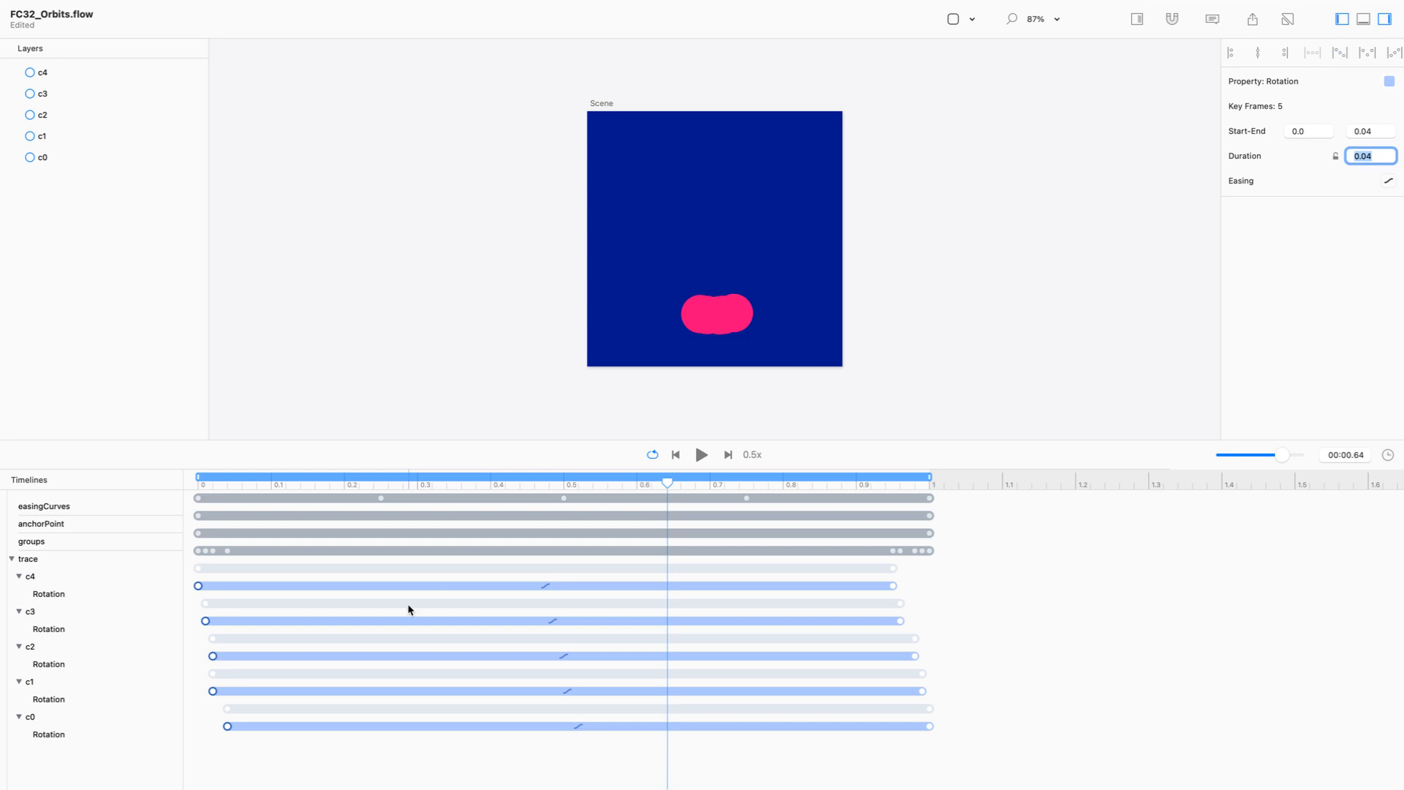
{"action": "left_click", "coordinate": [271, 740]}
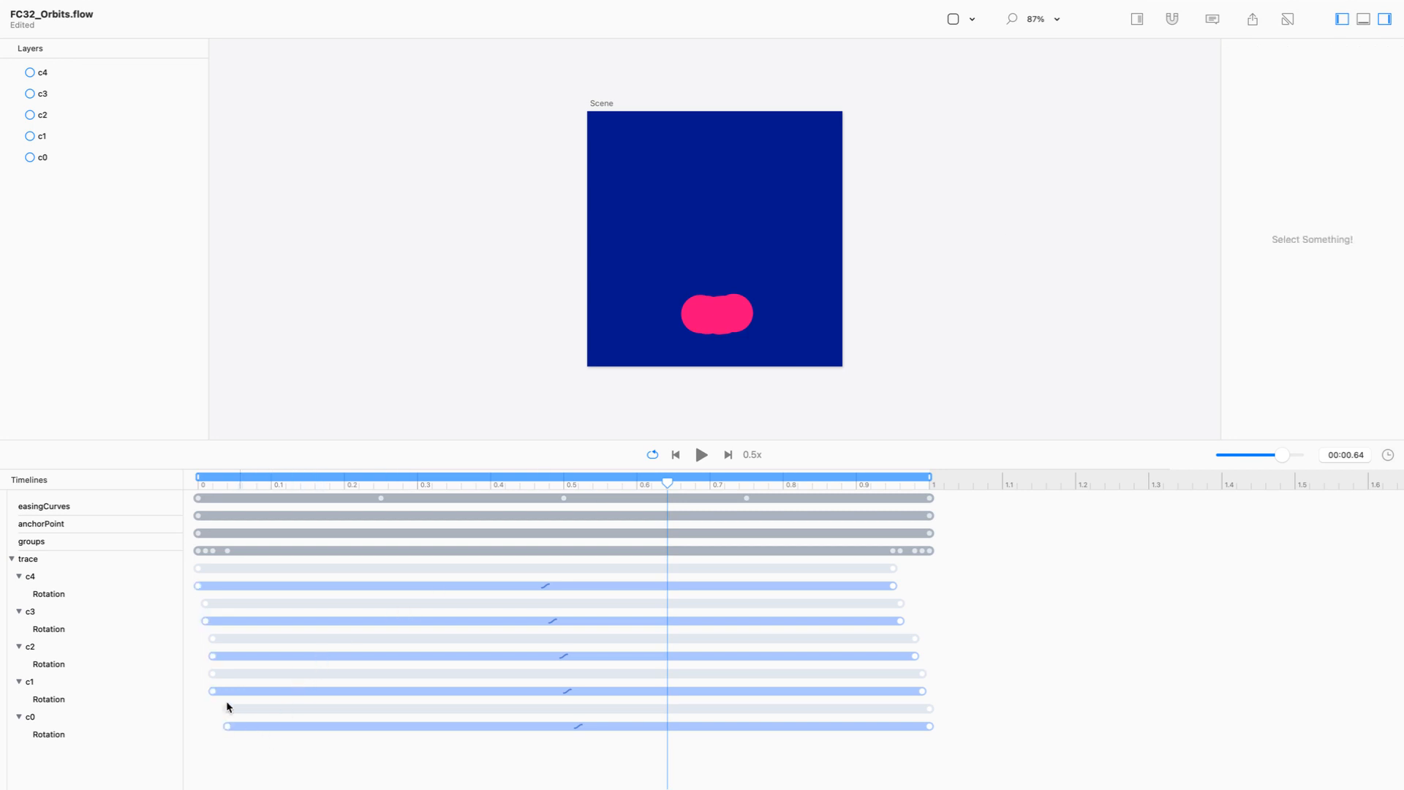
Even out the stagger by moving c1's starting keyframe to 0.03 and the c3 and c4 ending keyframes to 0.97 and 0.96, and preview it.
{"action": "left_click_drag", "start_coordinate": [213, 691], "coordinate": [219, 691]}
{"action": "left_click", "coordinate": [902, 622]}
{"action": "left_click_drag", "start_coordinate": [902, 622], "coordinate": [900, 586]}
{"action": "key", "text": "space"}
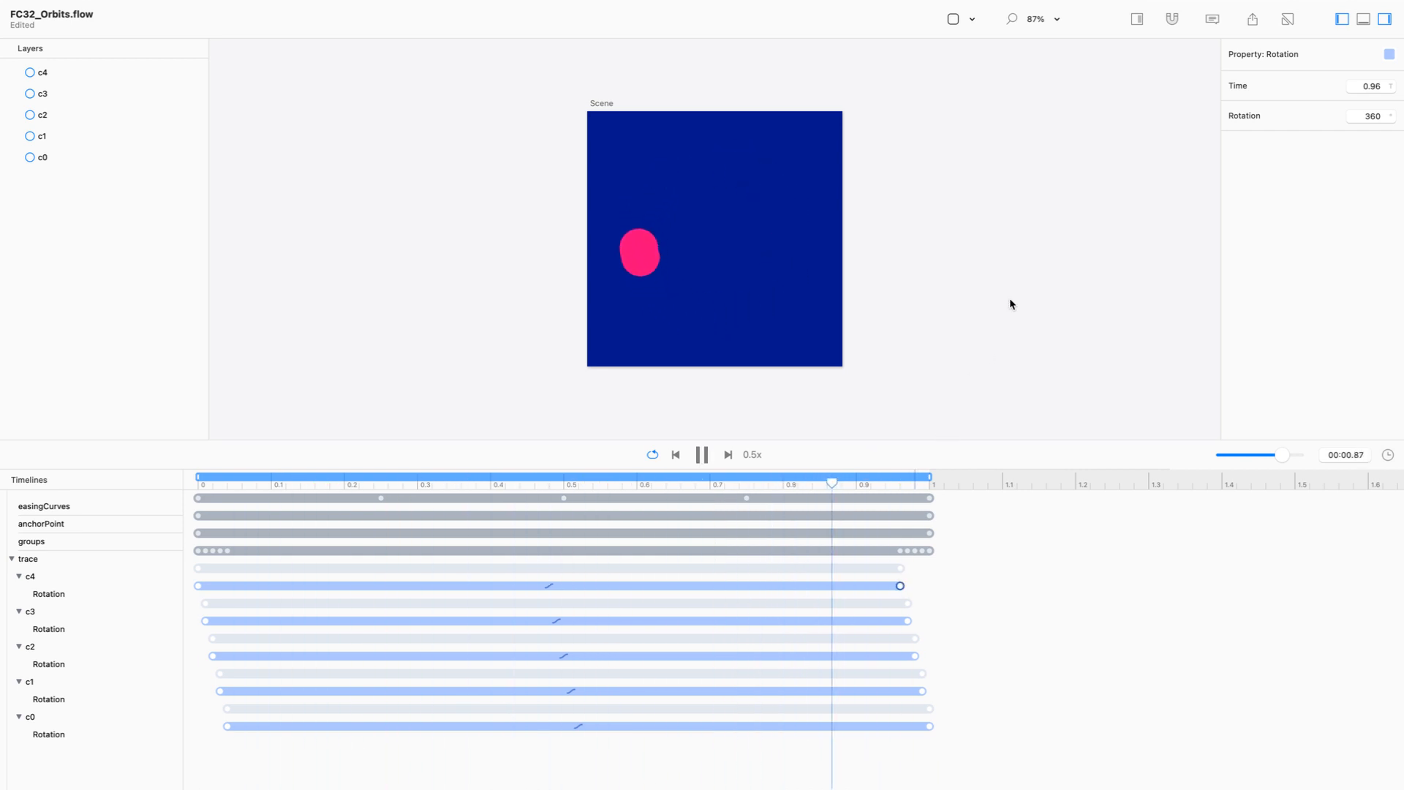
{"action": "key", "text": "space"}
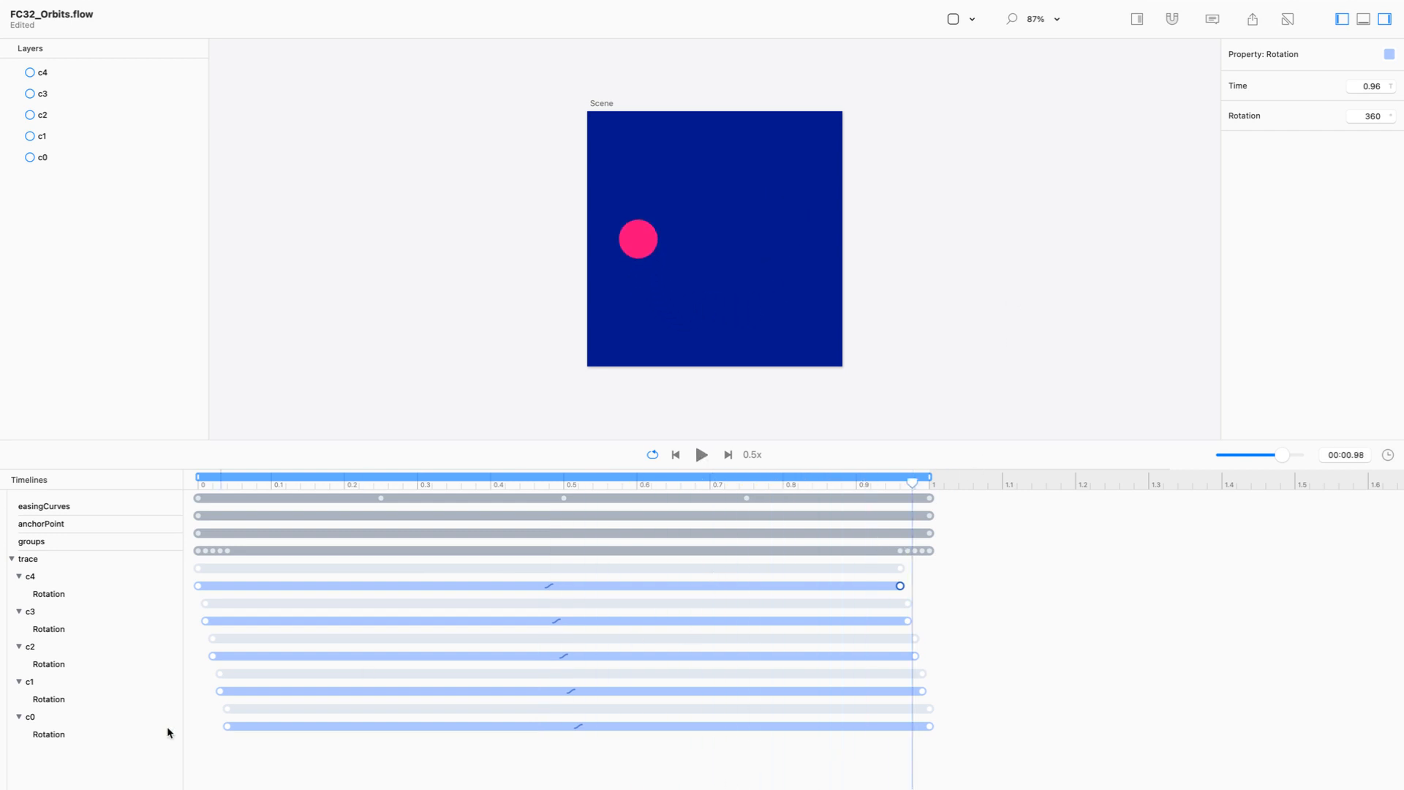
Spread the five starting Rotation keyframes over a duration of 0.08 seconds.
{"action": "left_click_drag", "start_coordinate": [237, 777], "coordinate": [166, 585]}
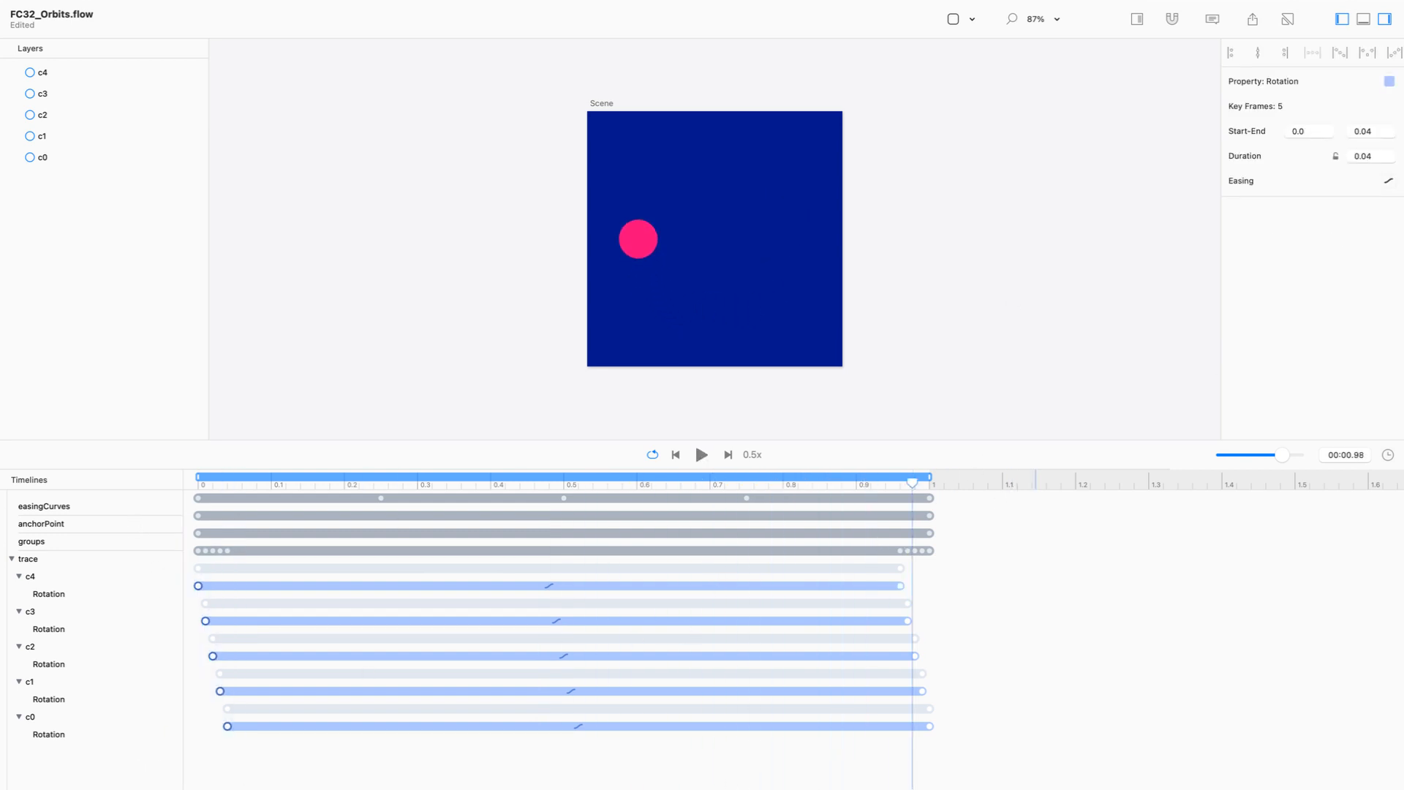
{"action": "left_click", "coordinate": [1376, 153]}
{"action": "key", "text": "BackSpace"}
{"action": "type", "text": "8"}
{"action": "key", "text": "Return"}
Set the start time of the five ending Rotation keyframes to 0.92 seconds and preview the animation.
{"action": "left_click_drag", "start_coordinate": [1014, 553], "coordinate": [912, 727]}
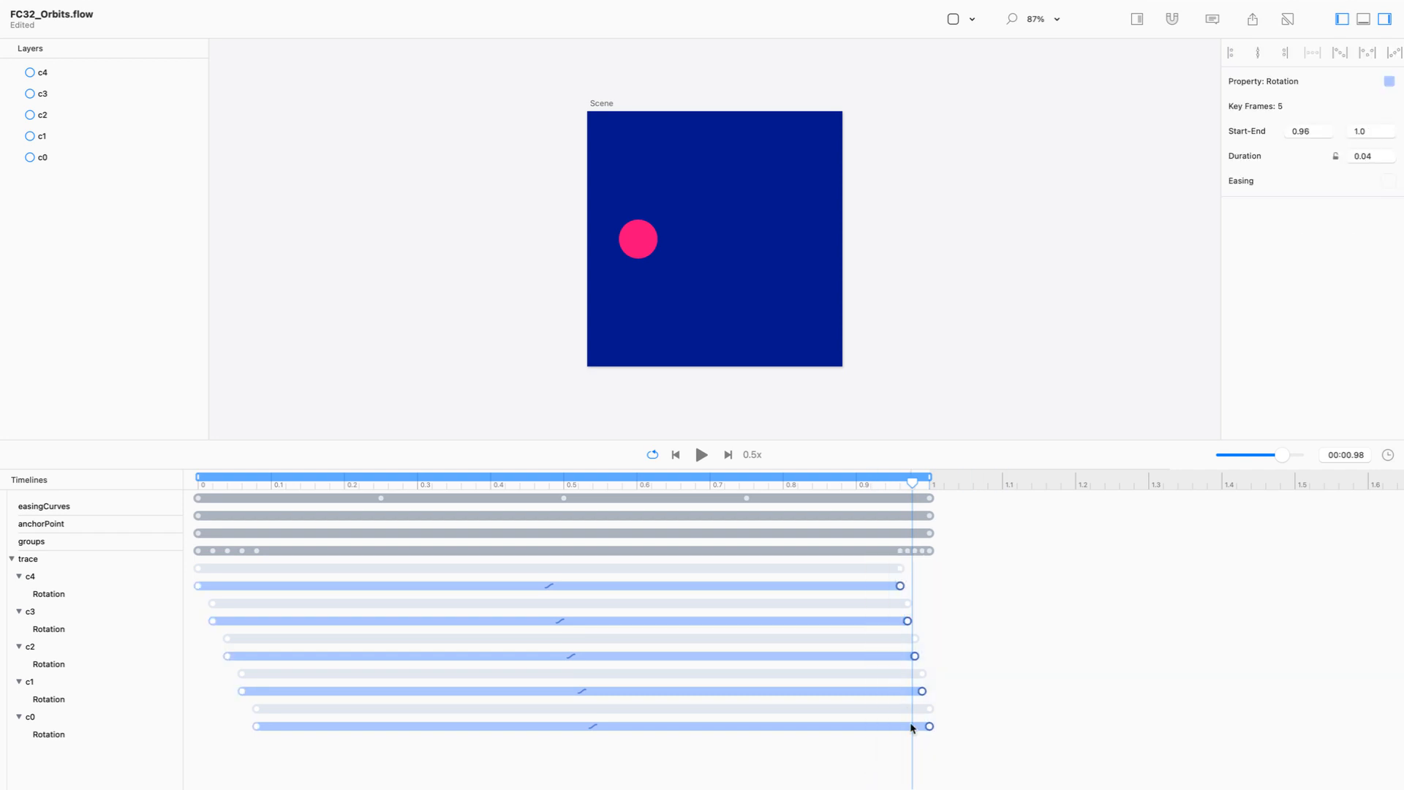
{"action": "double_click", "coordinate": [1304, 128]}
{"action": "type", "text": "0.92"}
{"action": "key", "text": "Return"}
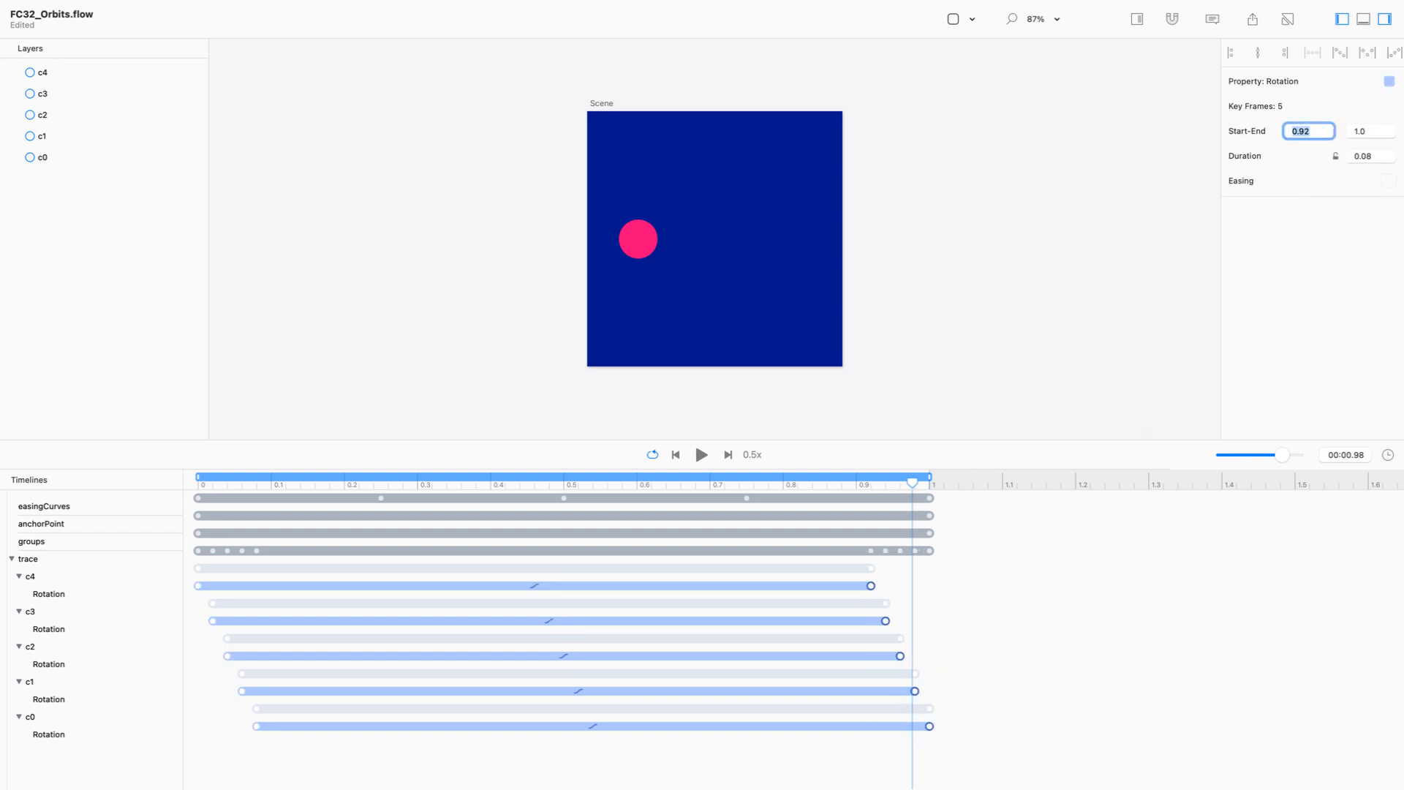
{"action": "left_click", "coordinate": [1022, 284]}
{"action": "key", "text": "space"}
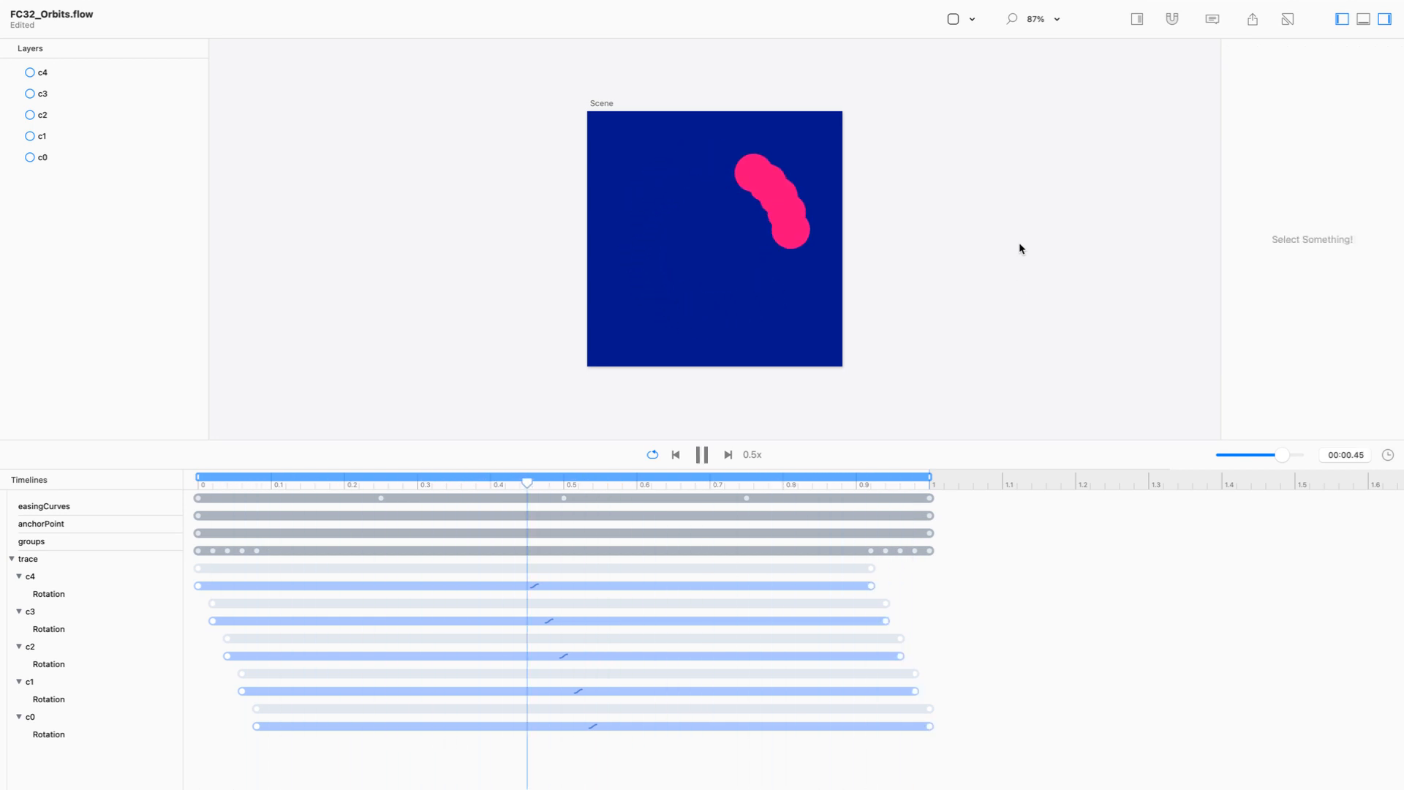
{"action": "key", "text": "space"}
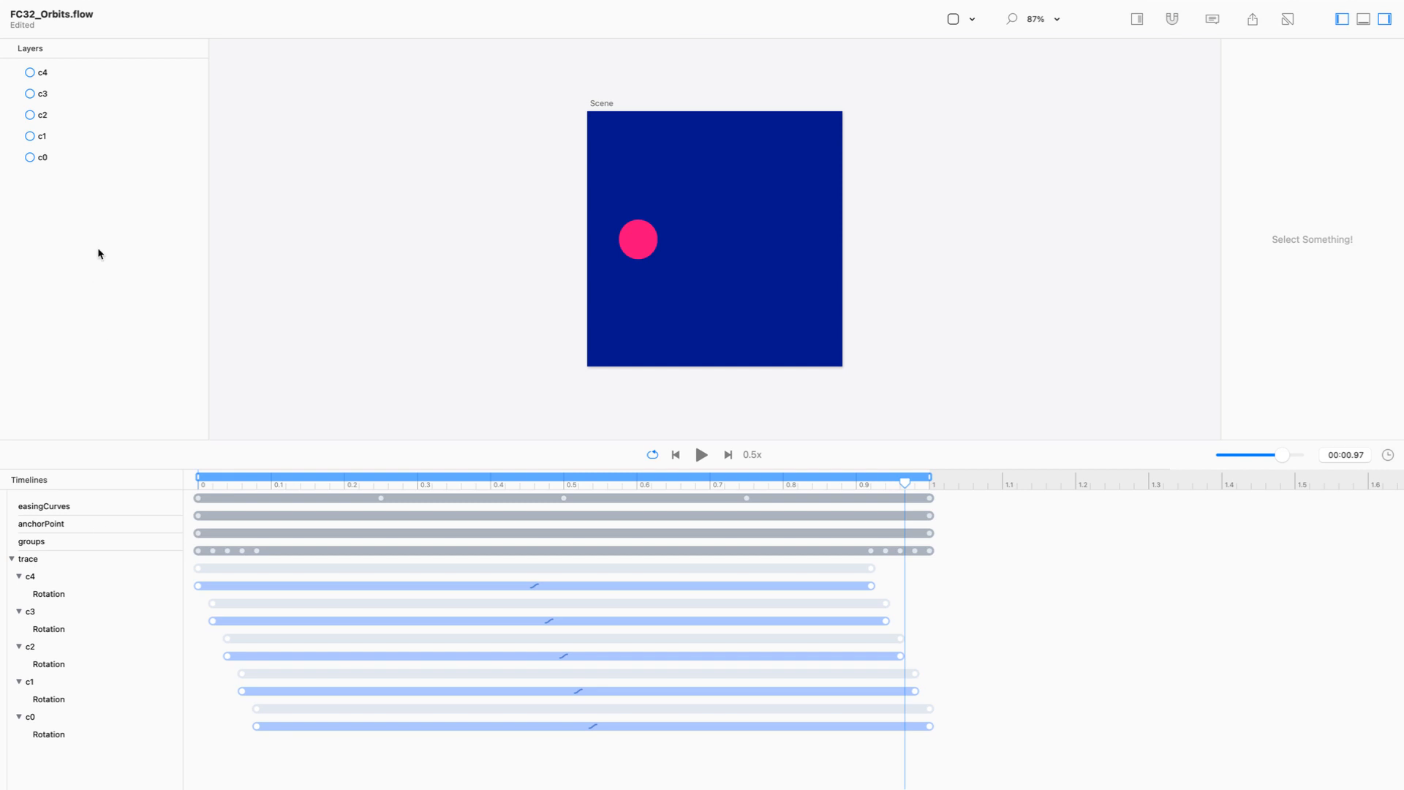
Set the opacity of the c1 circle to 0.95.
{"action": "left_click", "coordinate": [67, 157]}
{"action": "left_click", "coordinate": [103, 140]}
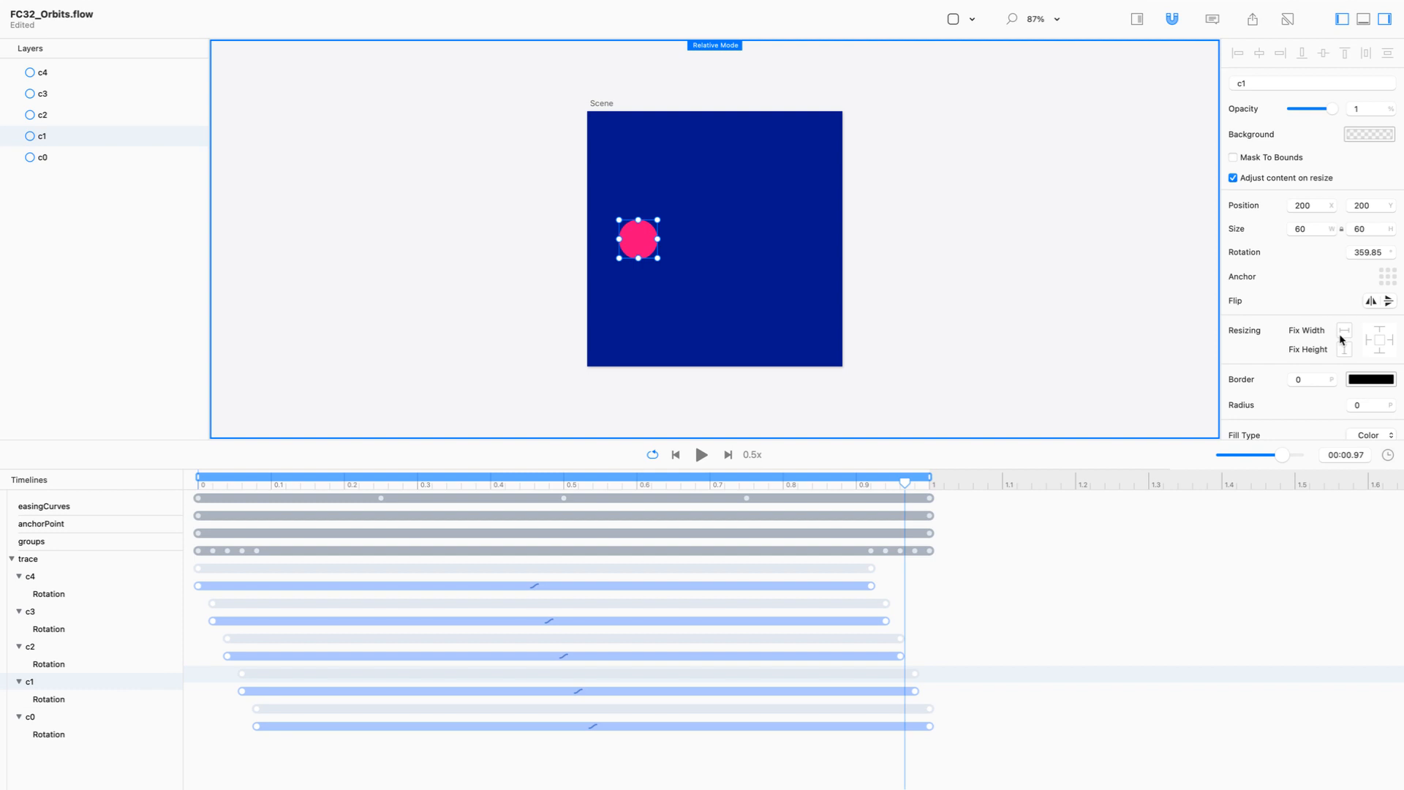
{"action": "left_click", "coordinate": [1367, 109]}
{"action": "double_click", "coordinate": [1362, 112]}
{"action": "type", "text": "0.95"}
{"action": "key", "text": "Return"}
Set the opacity of c2 to 0.9 and of c3 to 0.85.
{"action": "left_click", "coordinate": [73, 115]}
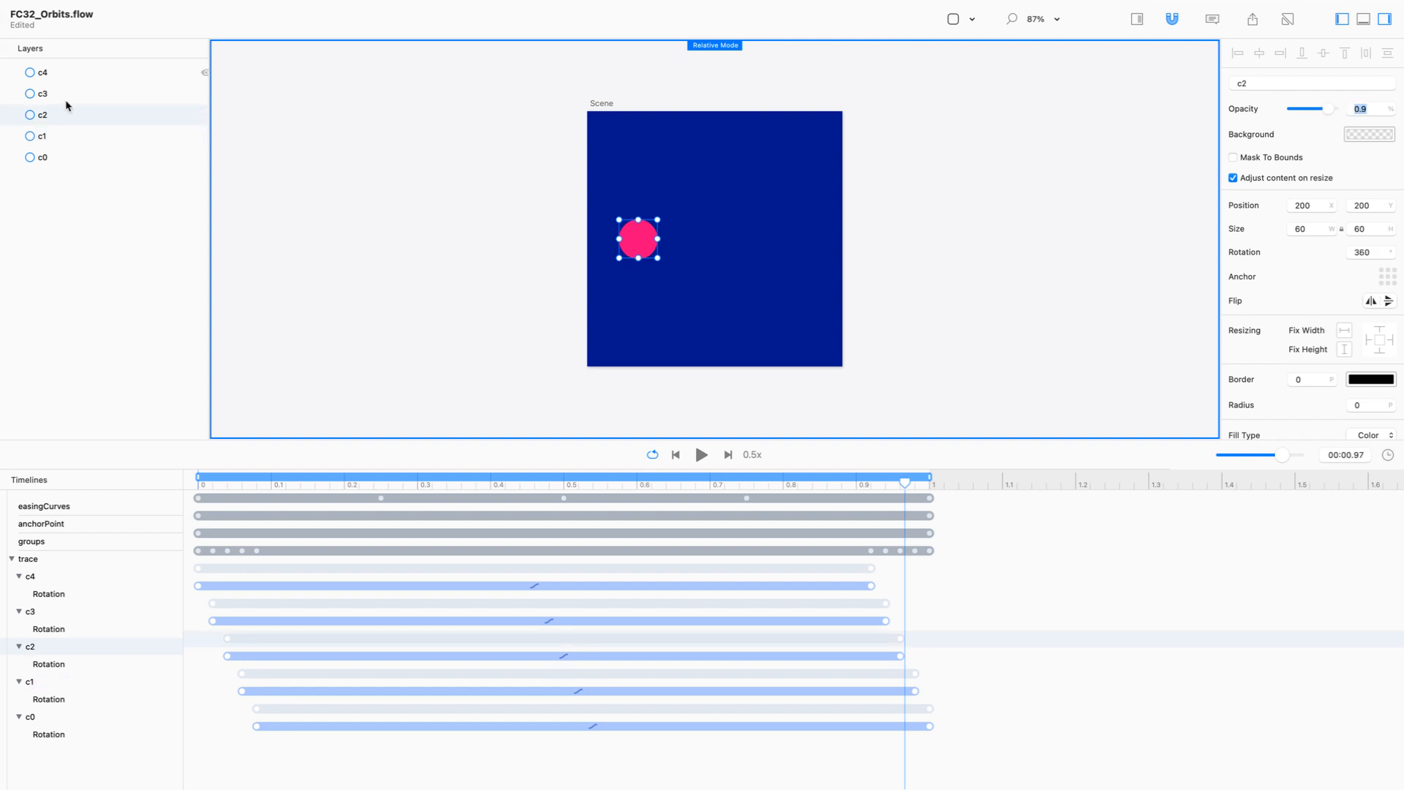
{"action": "left_click", "coordinate": [90, 91]}
{"action": "left_click_drag", "start_coordinate": [1372, 105], "coordinate": [1326, 115]}
{"action": "key", "text": "BackSpace"}
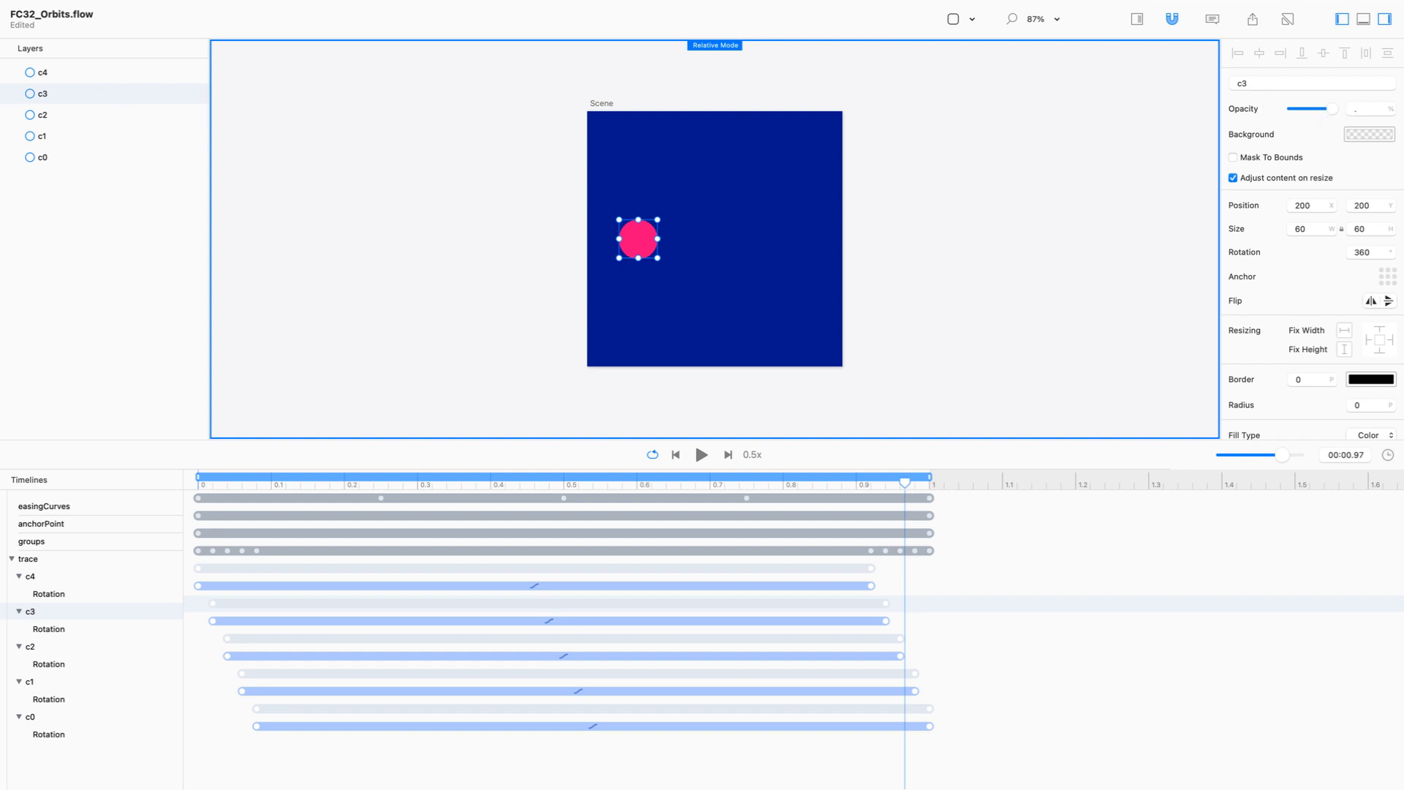
{"action": "key", "text": "Return"}
Set the opacity of c4 to 0.8 and check the trail at 0.55 seconds.
{"action": "left_click", "coordinate": [106, 73]}
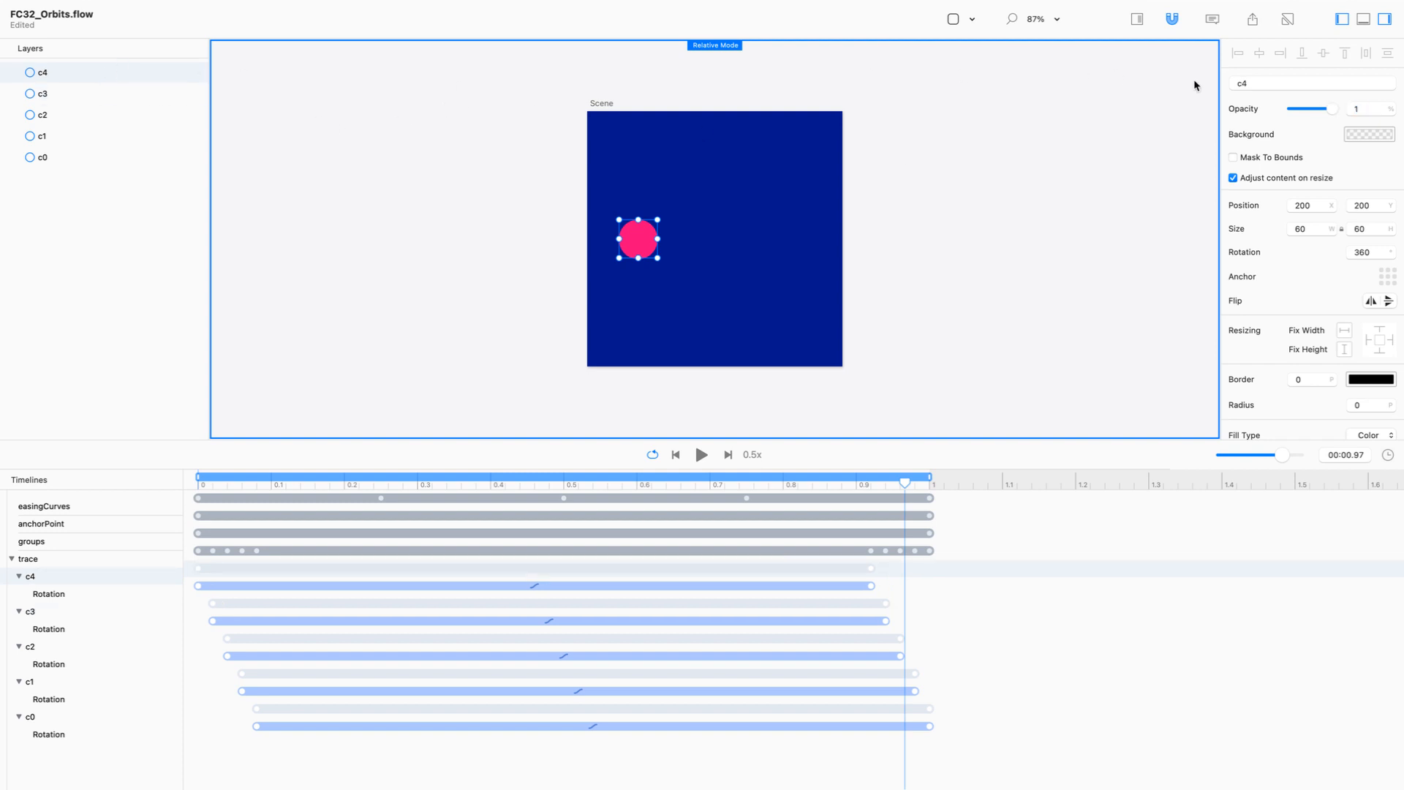
{"action": "left_click", "coordinate": [1369, 110]}
{"action": "type", "text": ".8"}
{"action": "key", "text": "Return"}
{"action": "left_click_drag", "start_coordinate": [906, 483], "coordinate": [600, 493]}
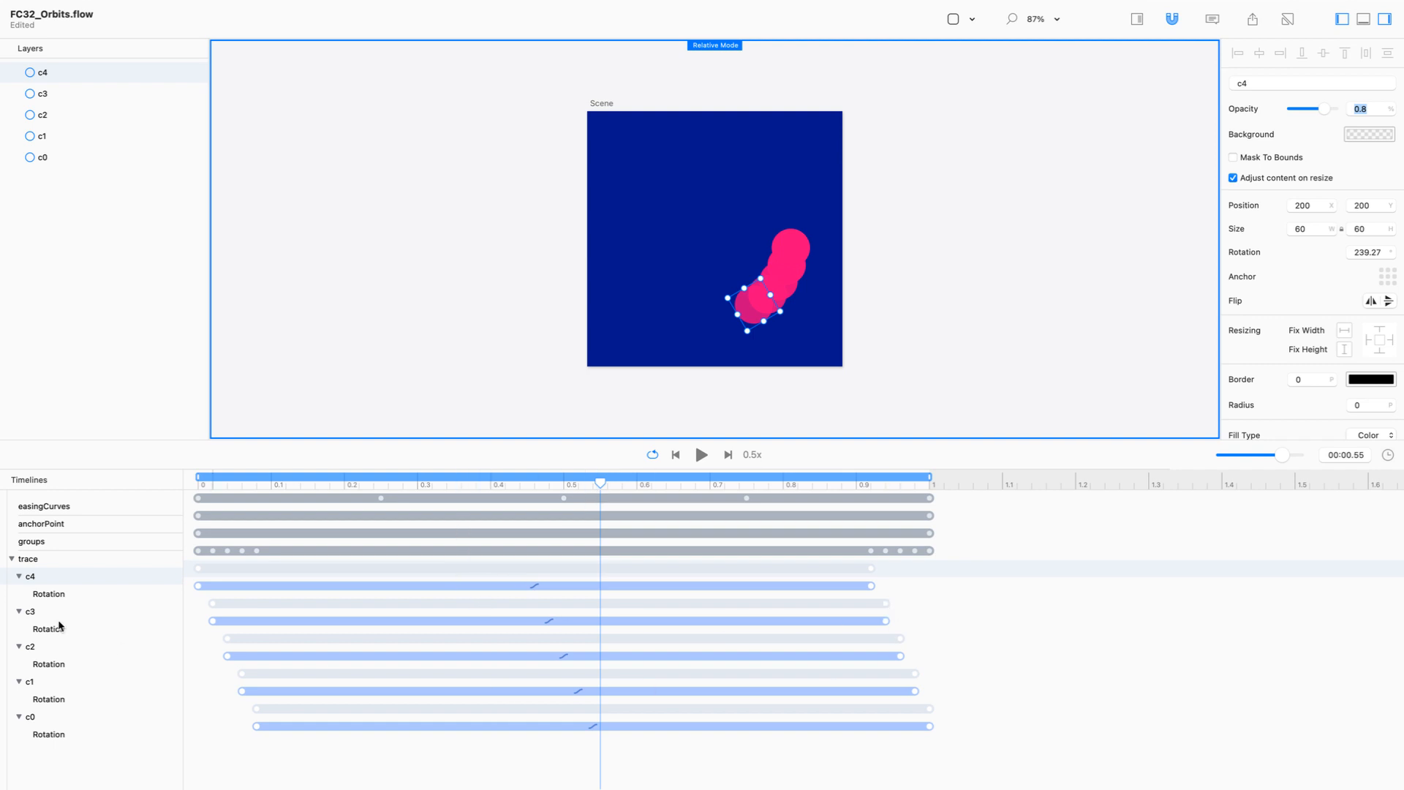
Try reversing the trace timeline, check the trail around 0.46 seconds, and undo the reversal.
{"action": "left_click", "coordinate": [64, 563]}
{"action": "right_click", "coordinate": [66, 563]}
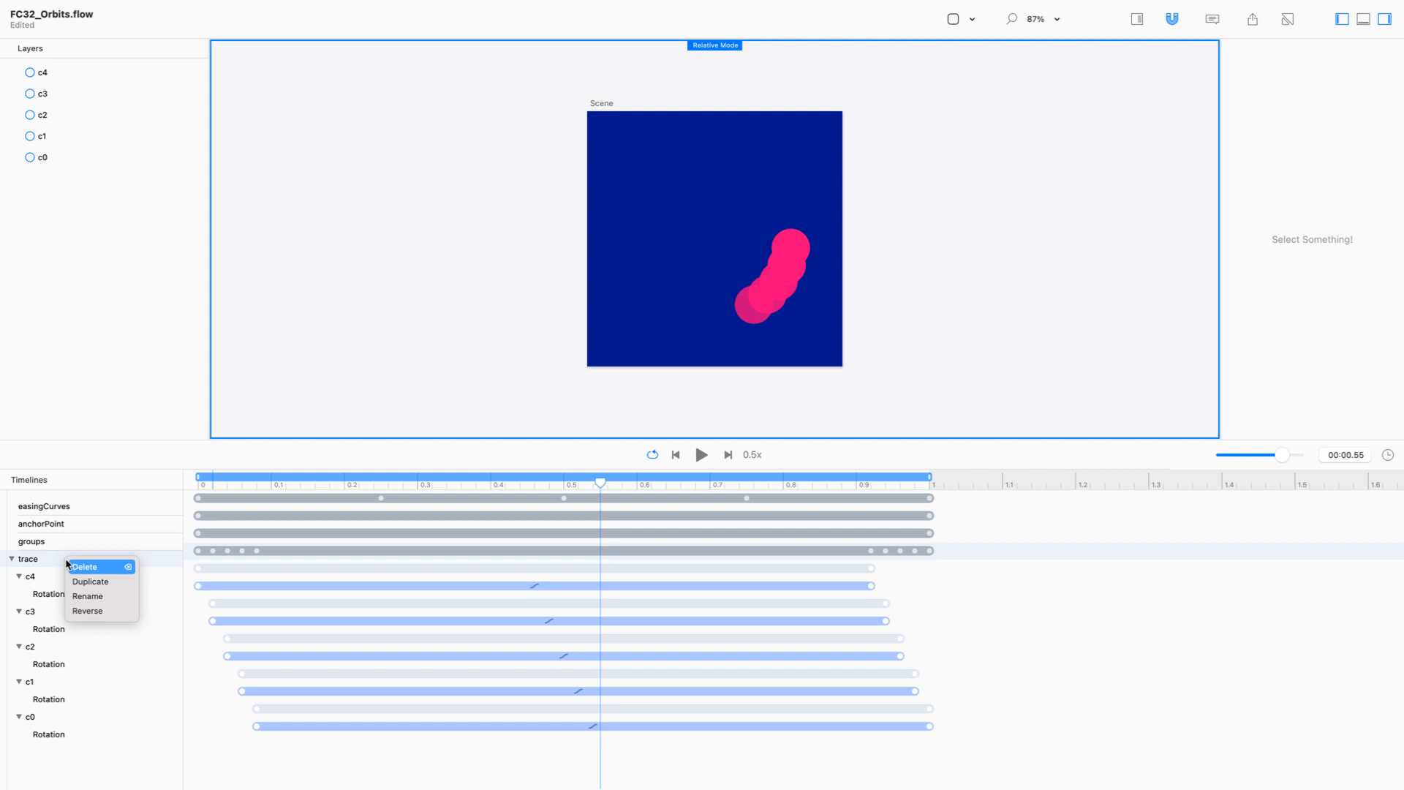
{"action": "left_click", "coordinate": [96, 612]}
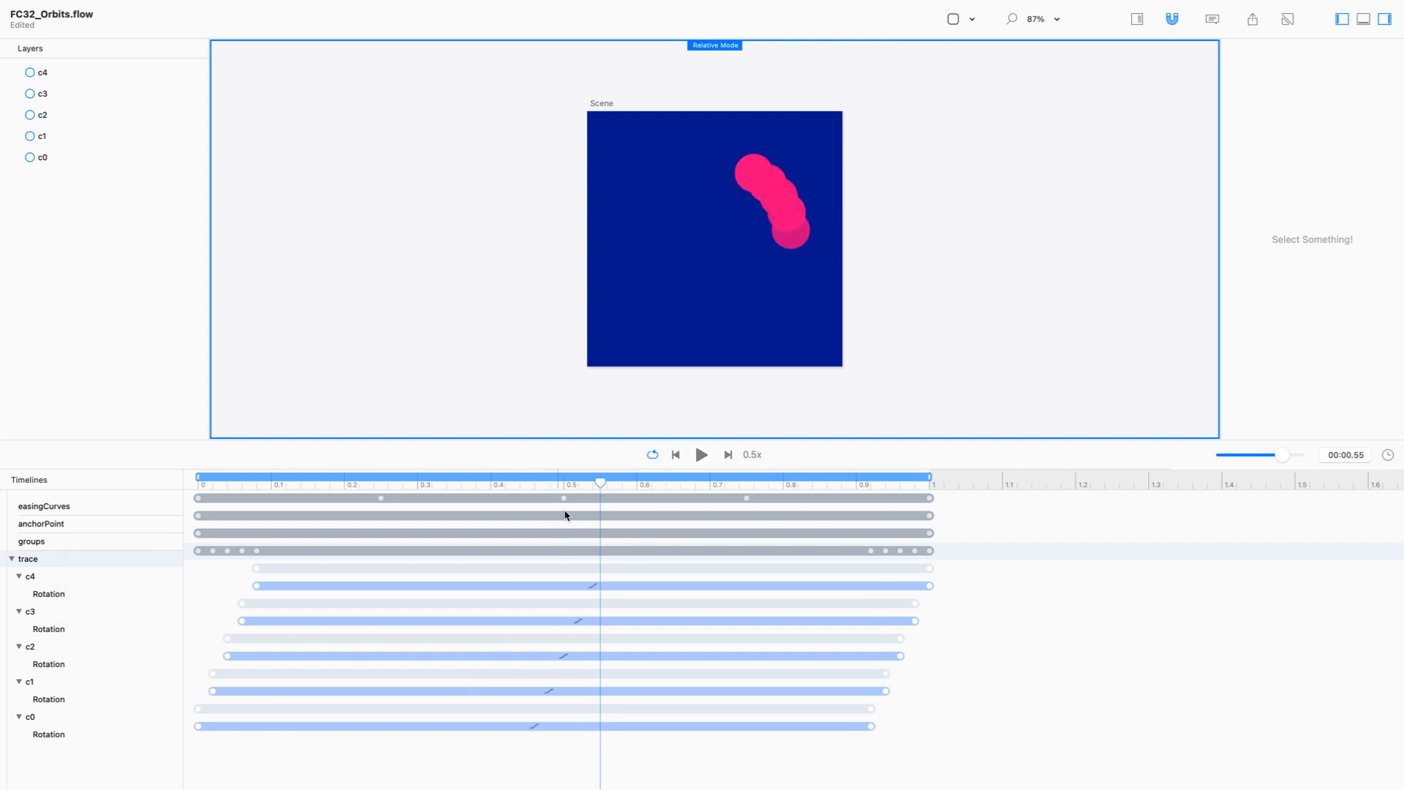
{"action": "left_click_drag", "start_coordinate": [598, 483], "coordinate": [532, 490]}
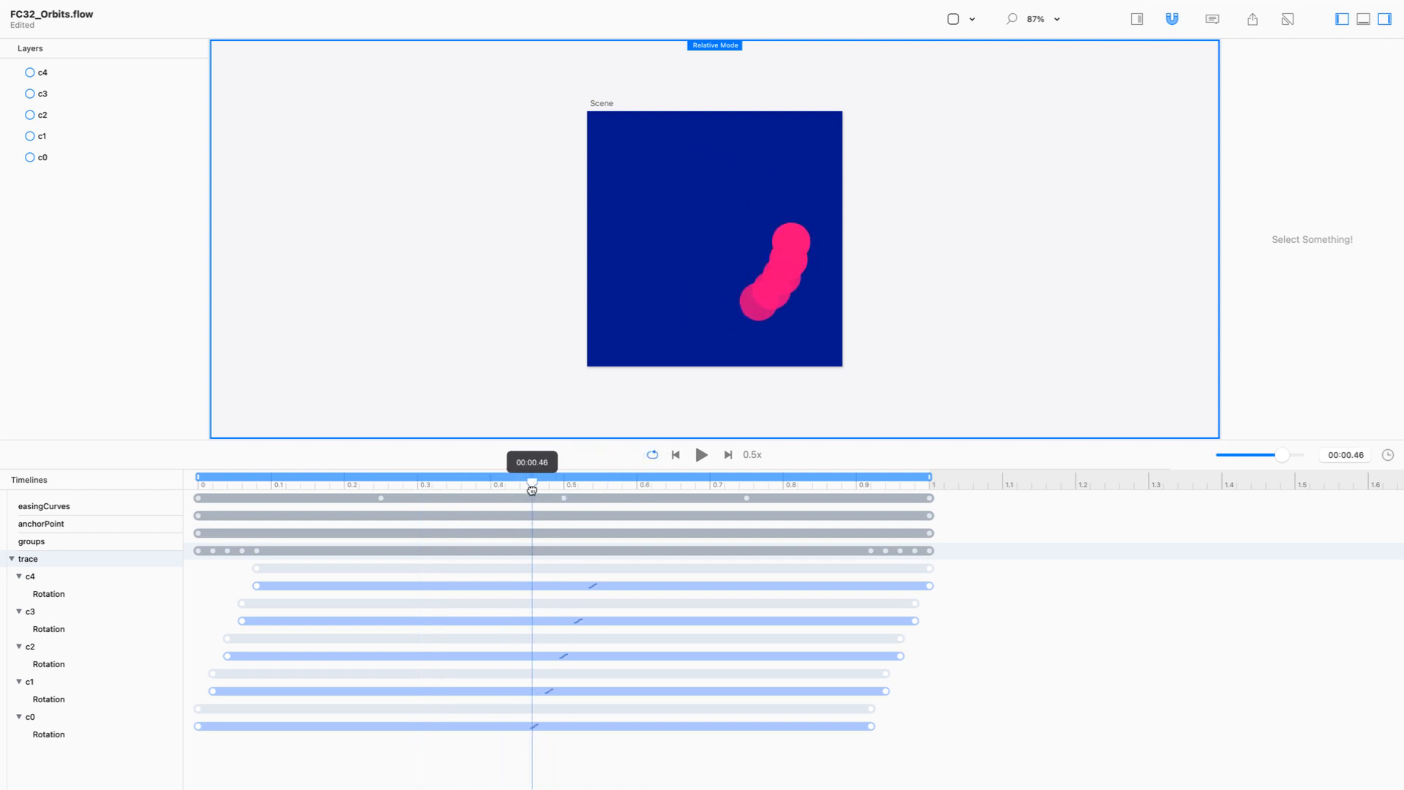
{"action": "key", "text": "super+z"}
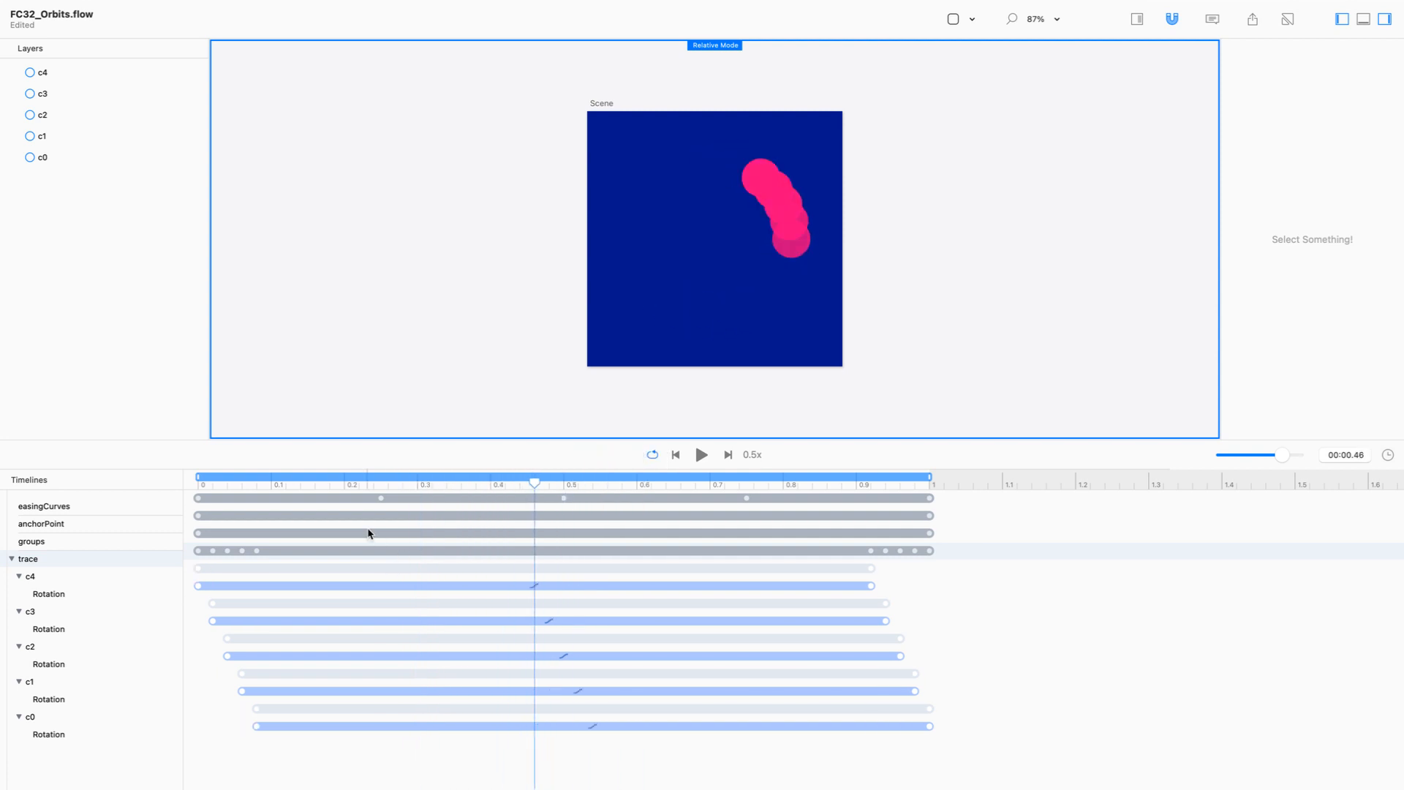
At time 0, raise the opacity of c4 and set the opacity of c3 to 0.9.
{"action": "left_click_drag", "start_coordinate": [530, 484], "coordinate": [6, 454]}
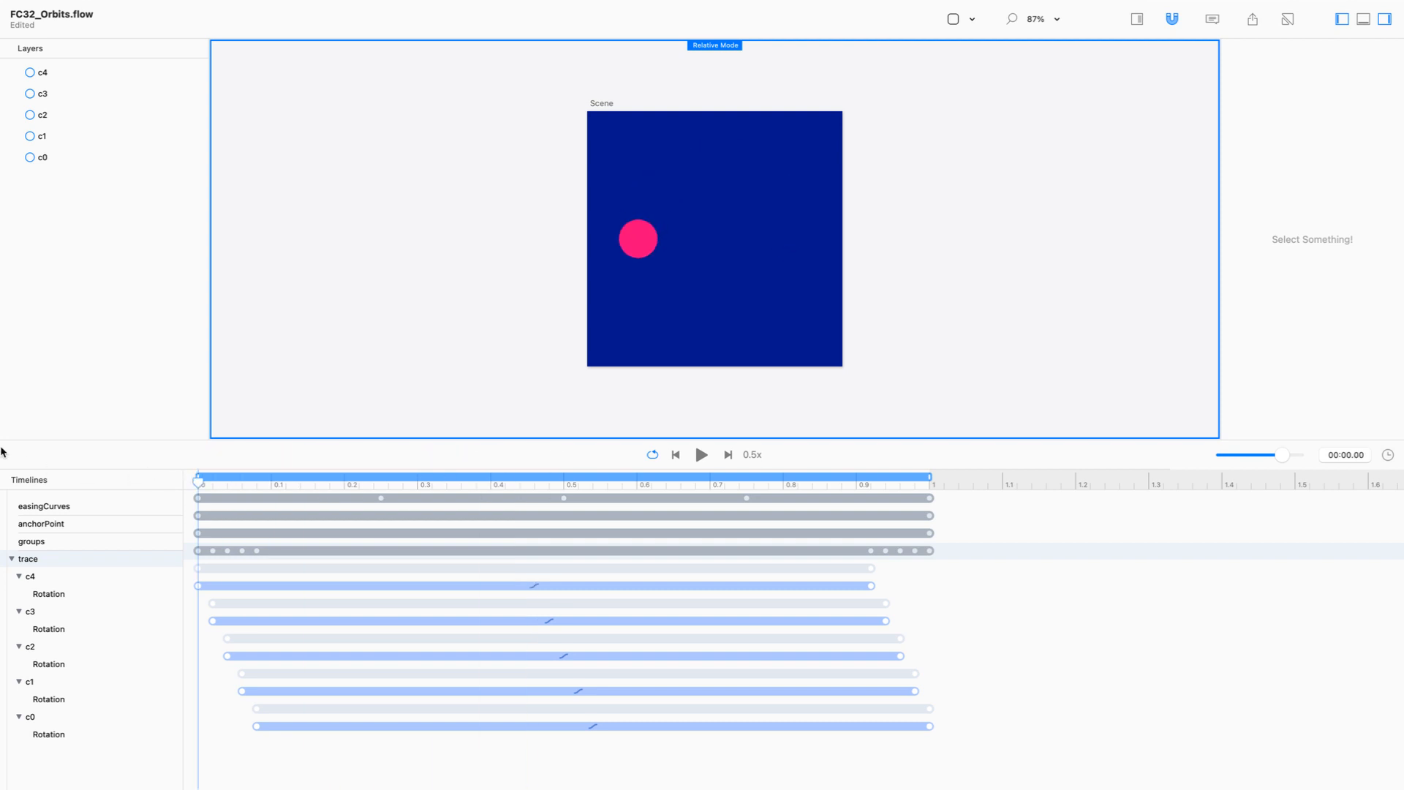
{"action": "left_click", "coordinate": [68, 73]}
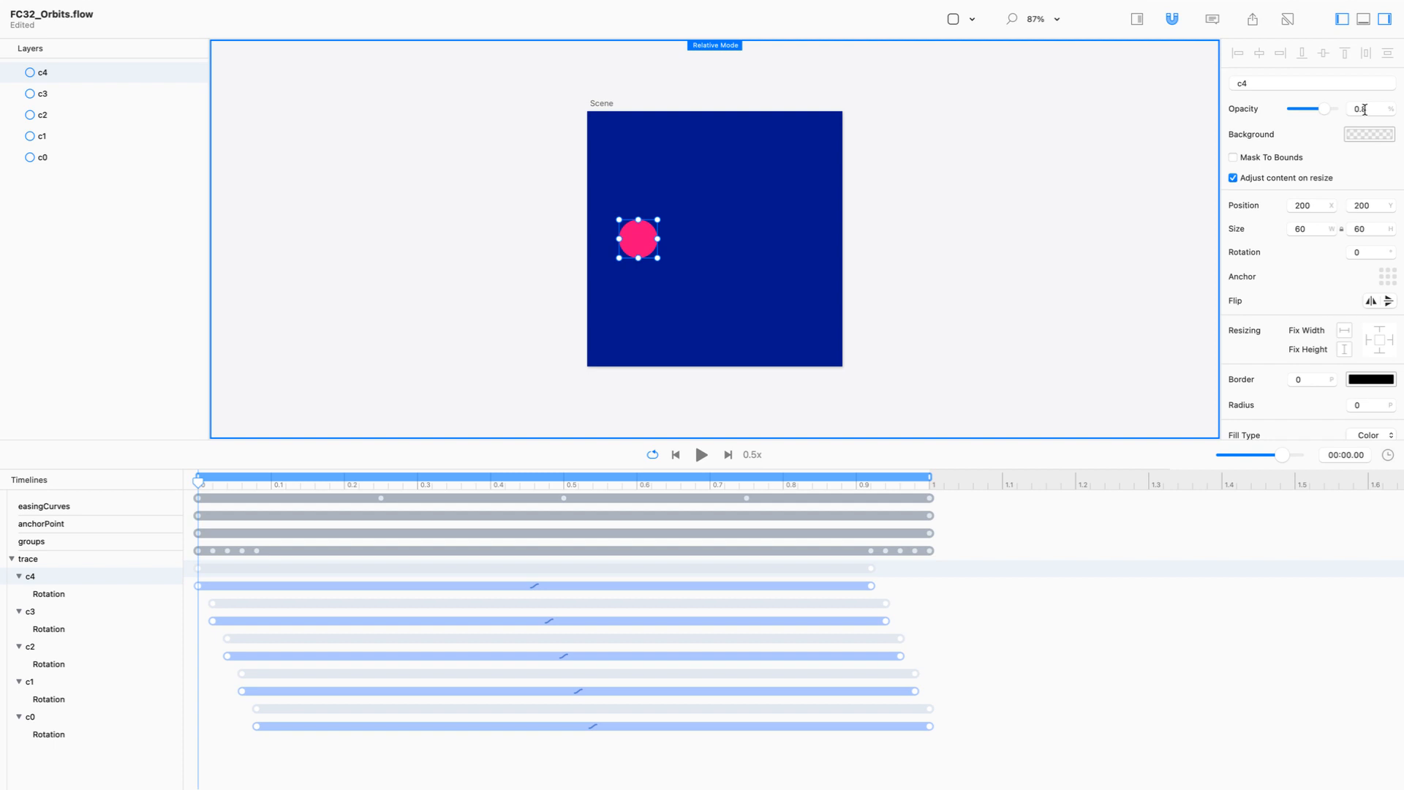
{"action": "left_click", "coordinate": [55, 96]}
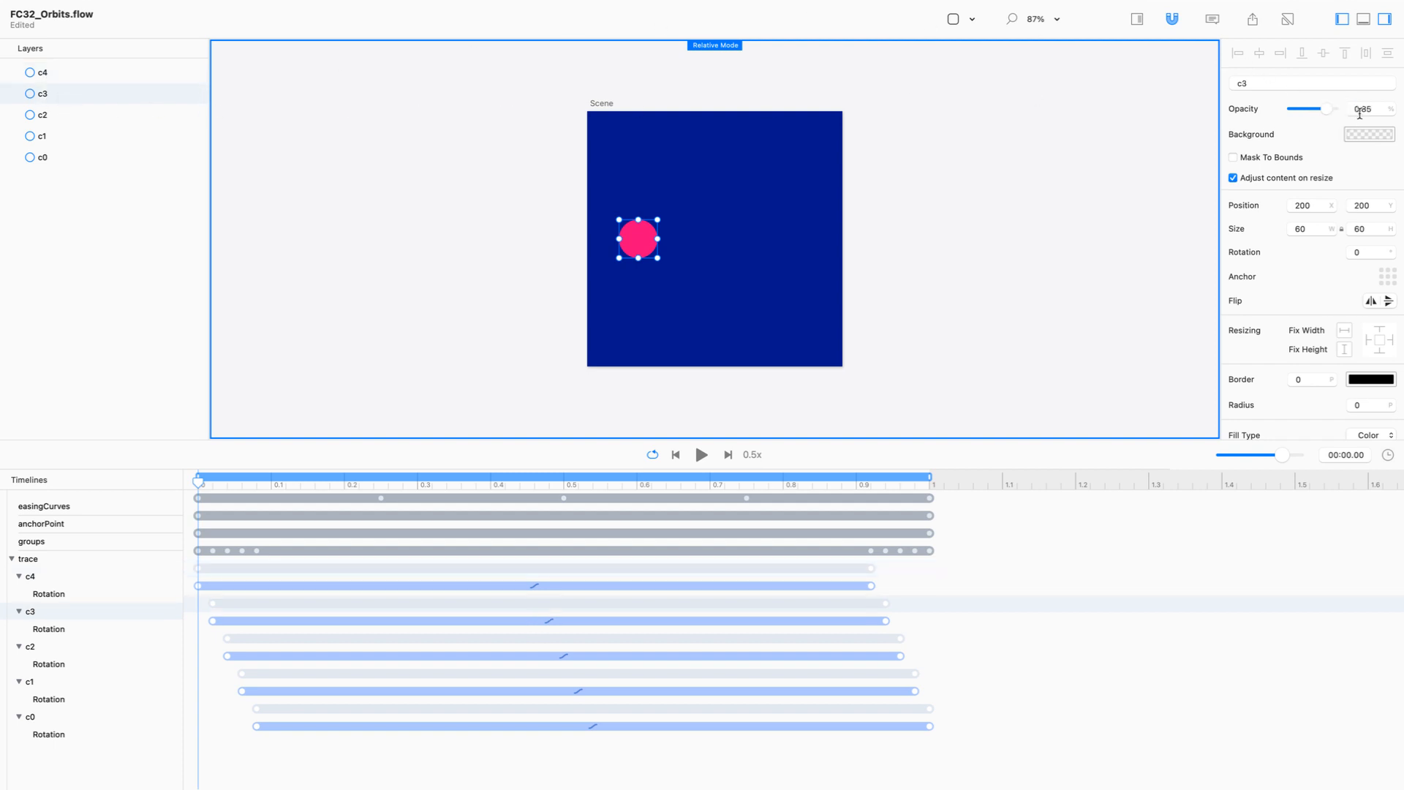
{"action": "type", "text": "9"}
{"action": "key", "text": "Return"}
Set the opacity of c1 to 0.85 and of c0 to 0.8, and check the trail at 0.58 seconds.
{"action": "left_click", "coordinate": [83, 115]}
{"action": "left_click", "coordinate": [87, 136]}
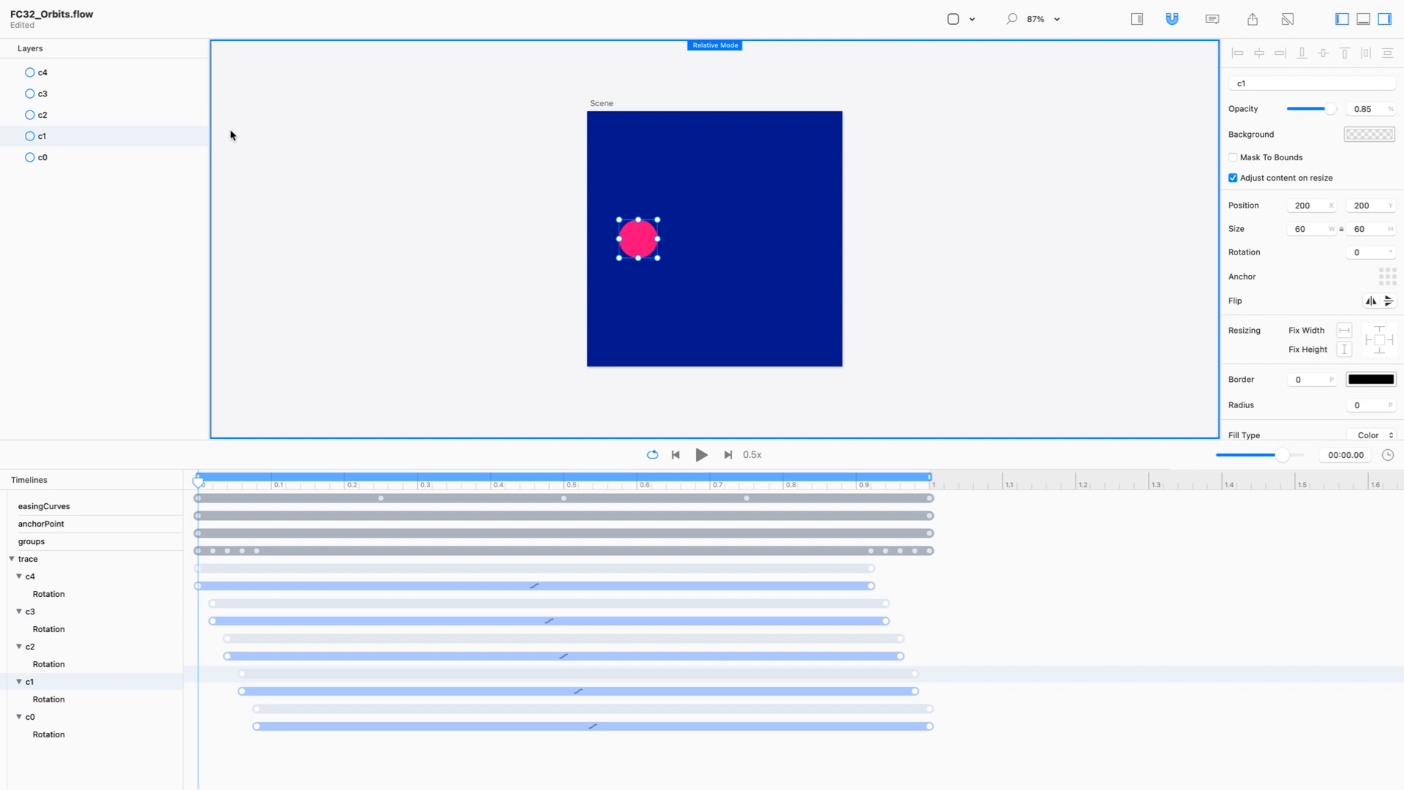
{"action": "left_click", "coordinate": [121, 156]}
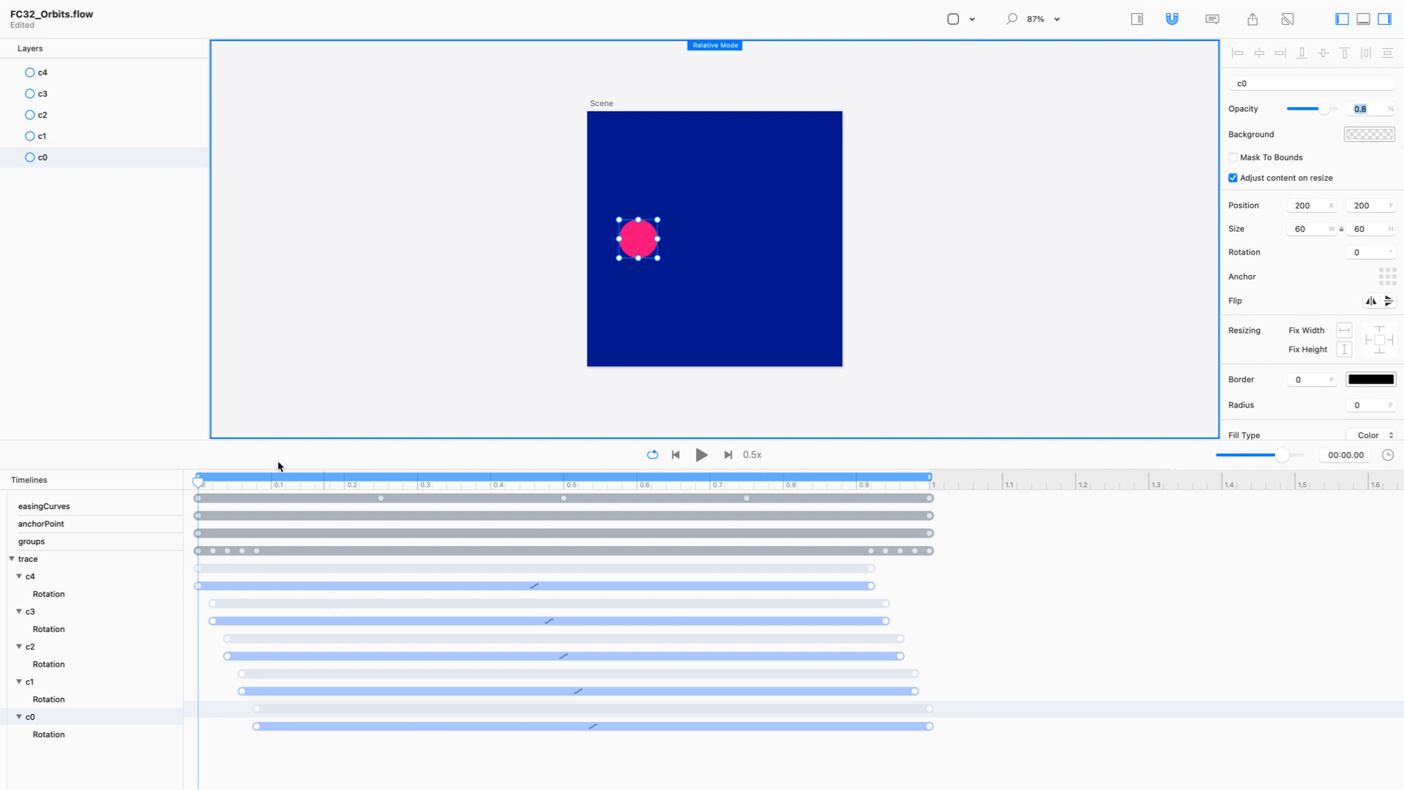
{"action": "left_click_drag", "start_coordinate": [200, 480], "coordinate": [622, 475]}
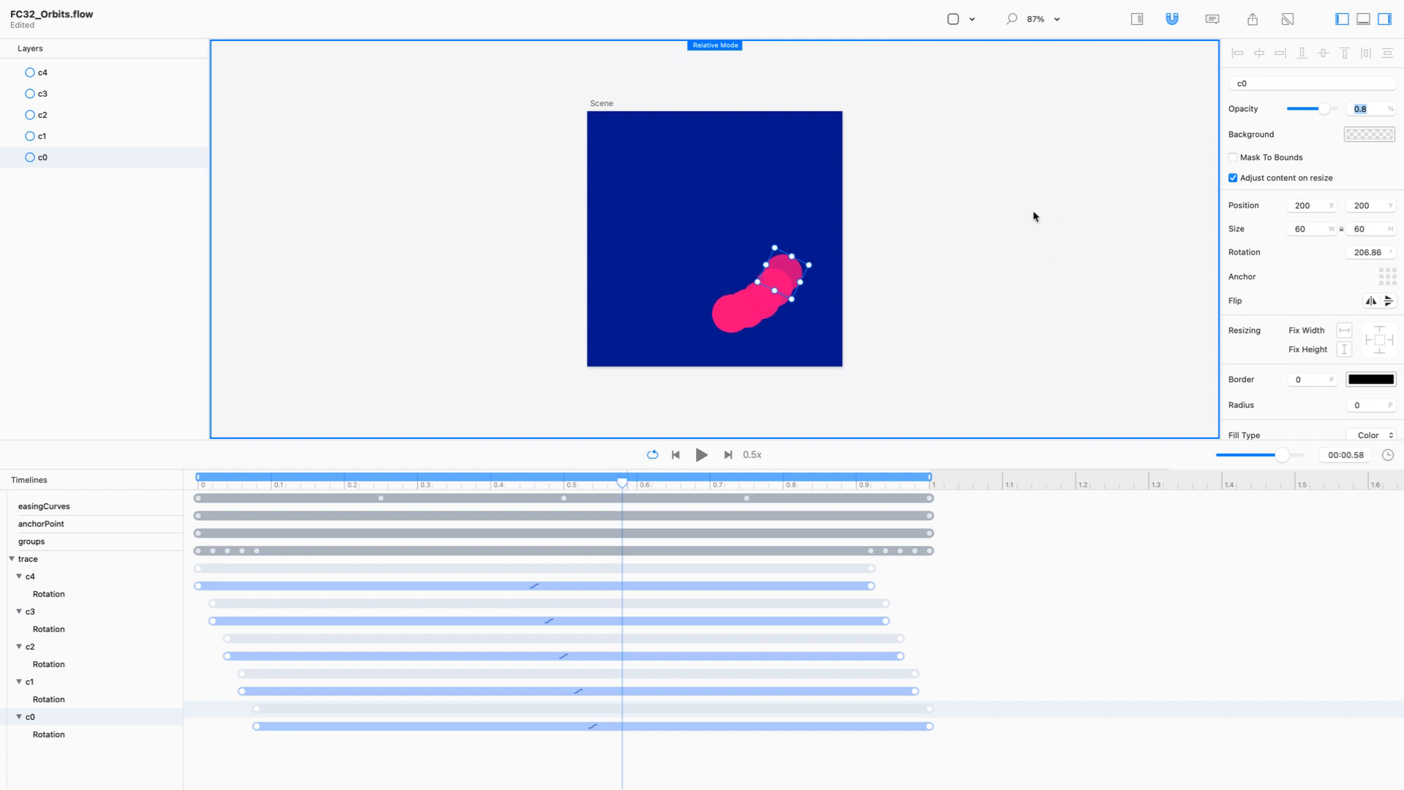
Examine the circles' overlapping opacities up close and compare them with the reference orbit GIF in Preview.
{"action": "left_click", "coordinate": [902, 374]}
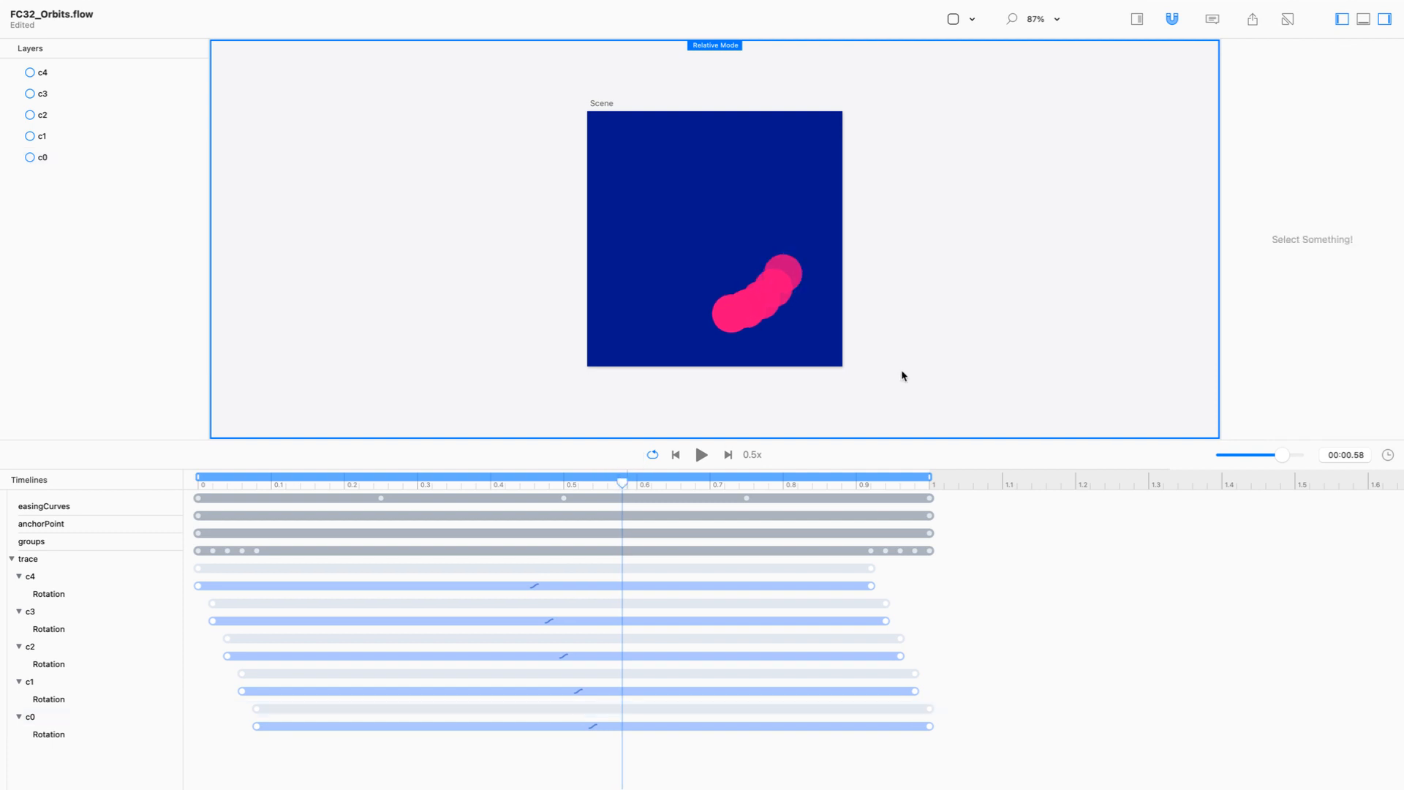
{"action": "key", "text": "super+plus"}
{"action": "key", "text": "super+plus"}
{"action": "key", "text": "super+plus"}
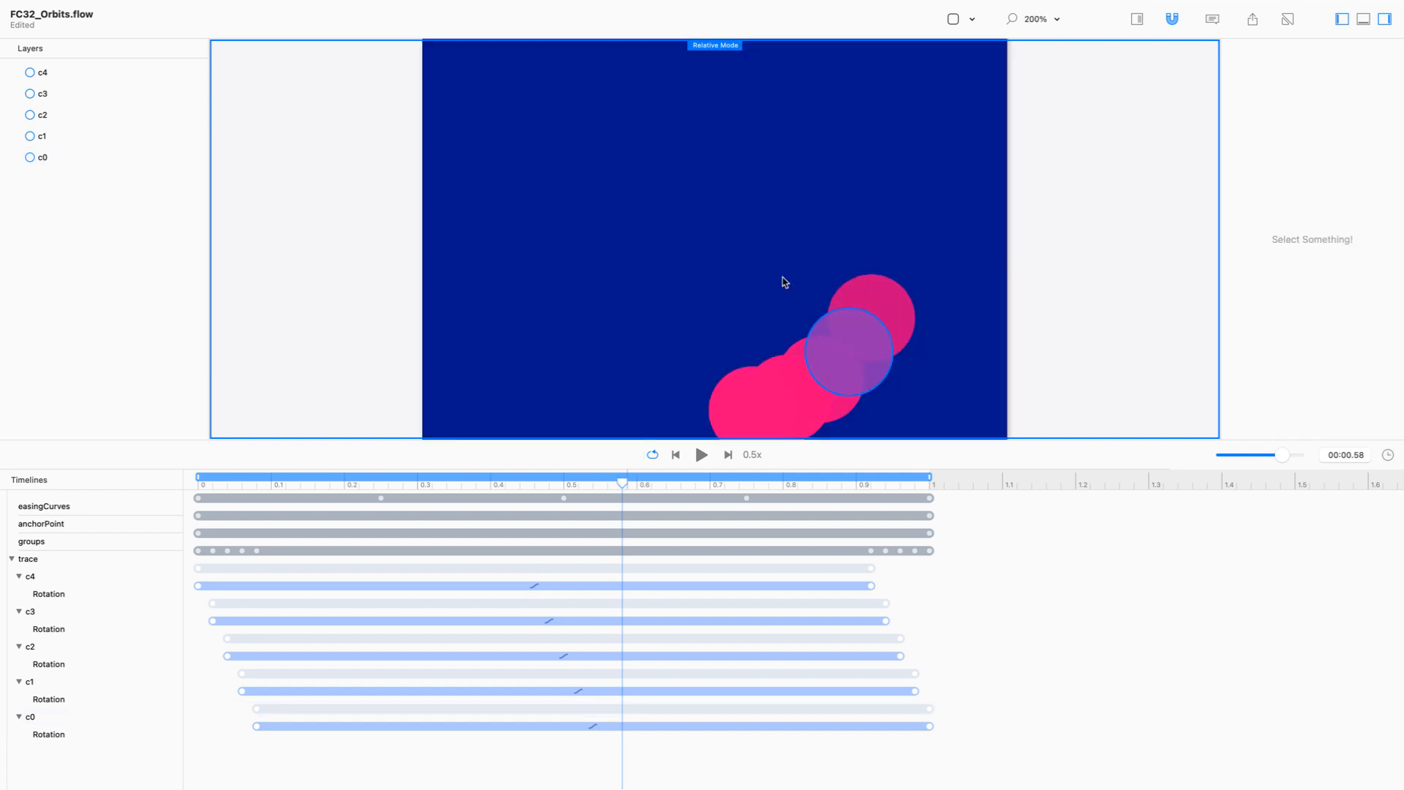
{"action": "scroll", "coordinate": [848, 205], "scroll_direction": "down", "scroll_amount": 4}
{"action": "scroll", "coordinate": [844, 206], "scroll_direction": "up", "scroll_amount": 1}
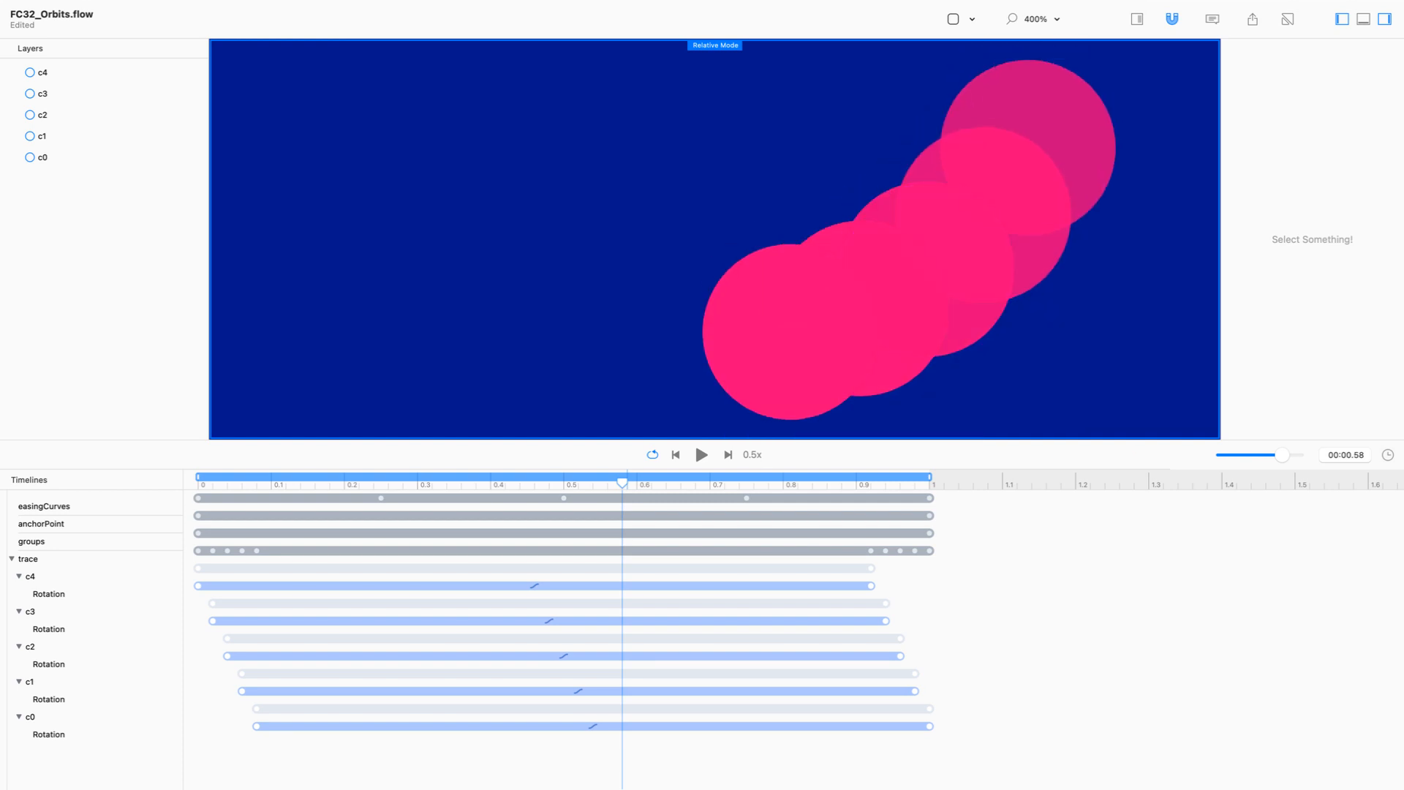
{"action": "key", "text": "super+Tab"}
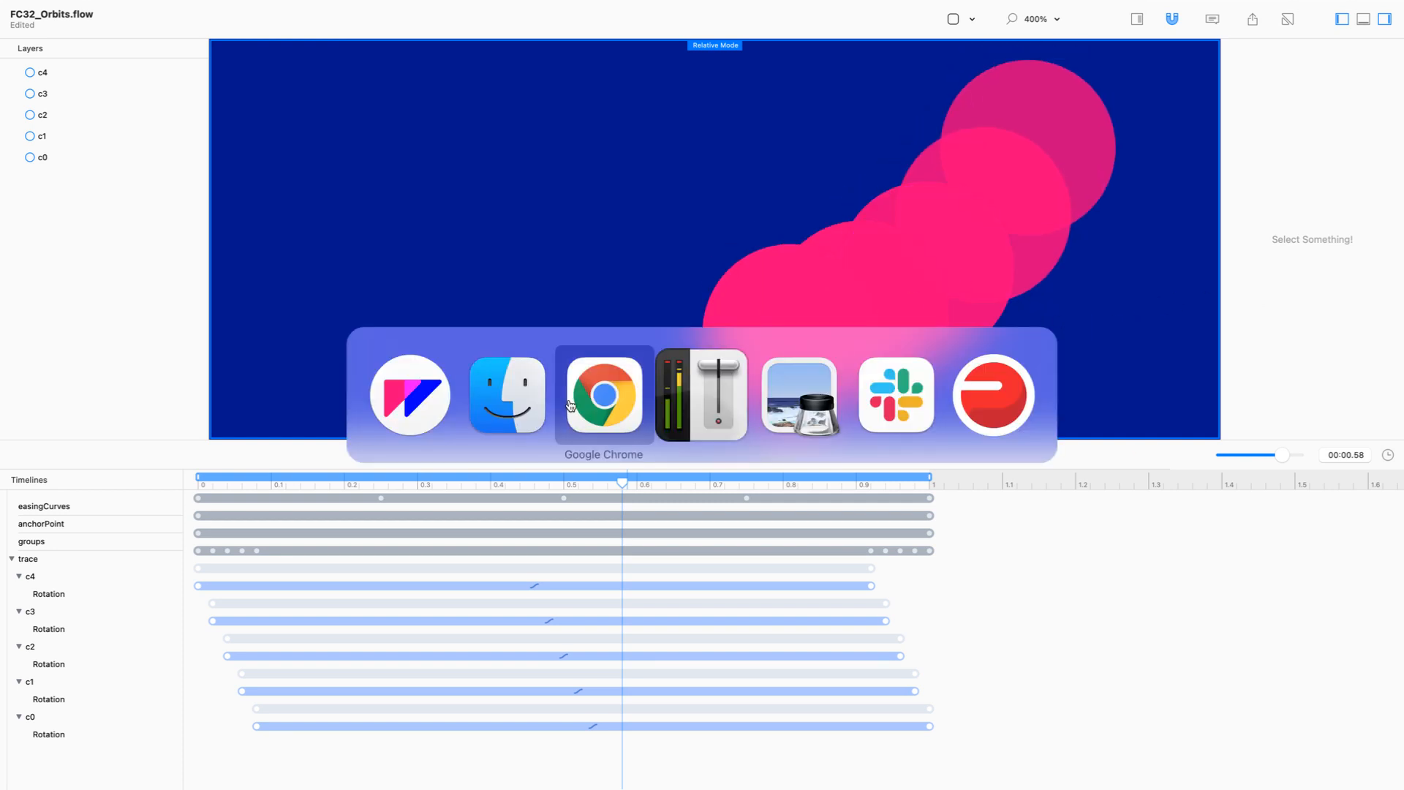
{"action": "left_click", "coordinate": [801, 396]}
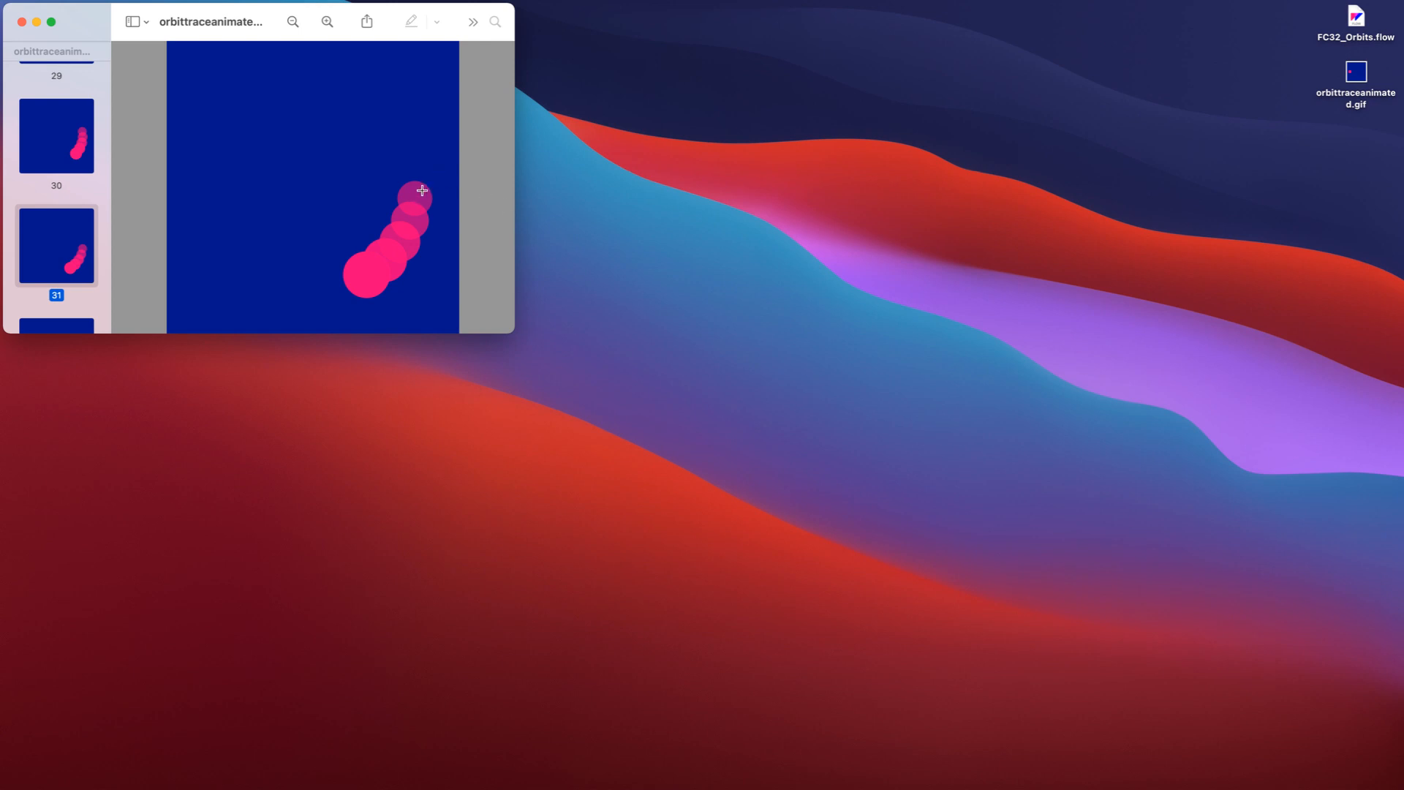
{"action": "key", "text": "ctrl+Right"}
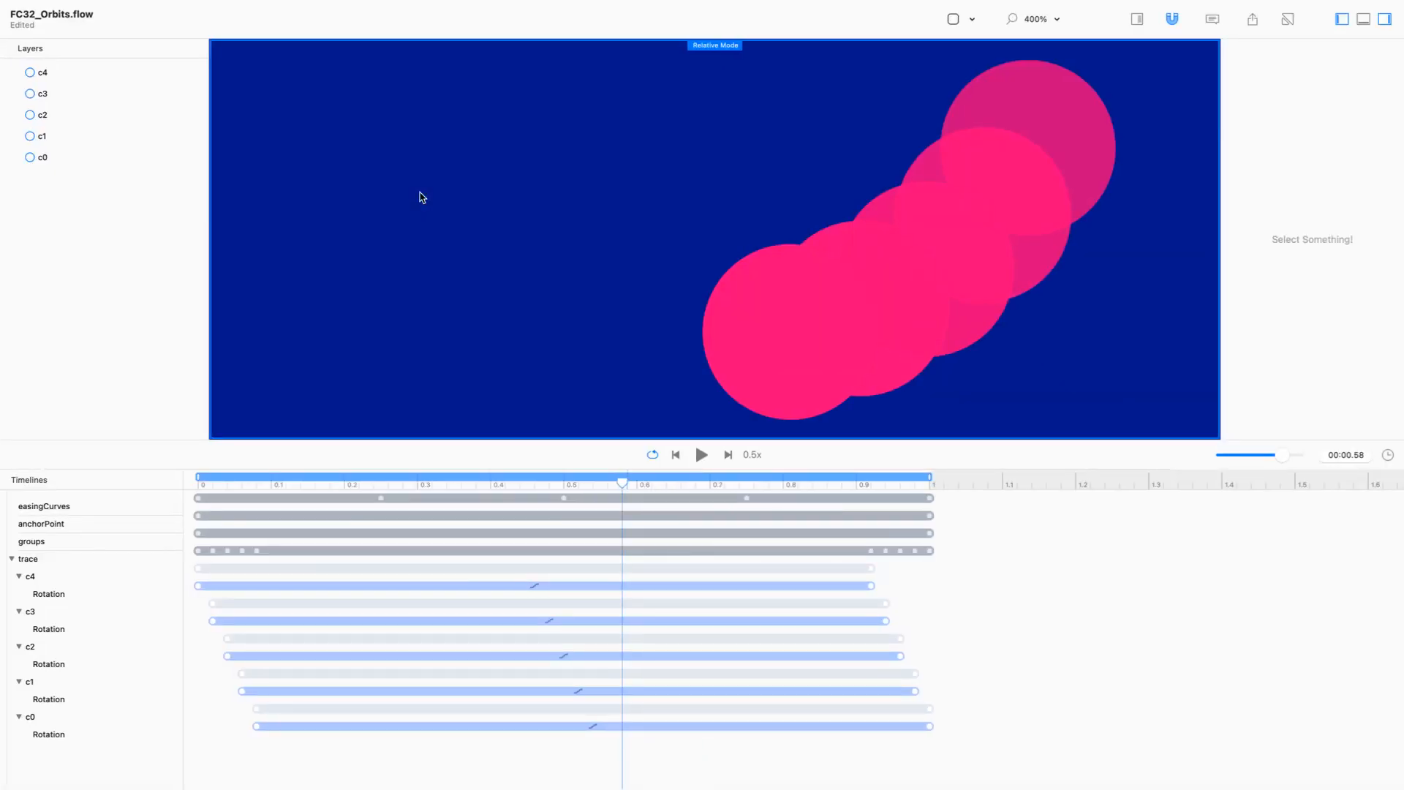
Set the opacity of c2 to 0.8.
{"action": "left_click", "coordinate": [86, 164]}
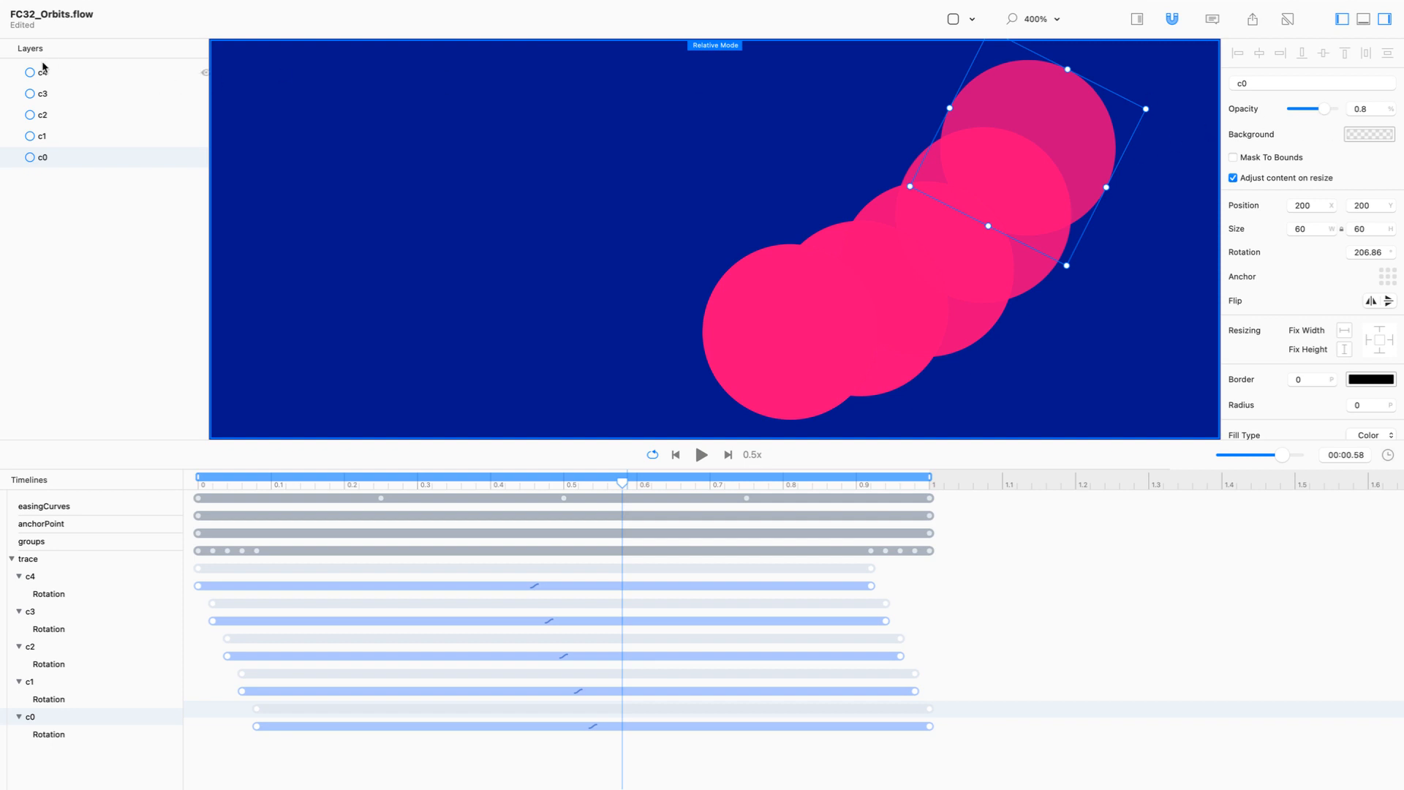
{"action": "left_click", "coordinate": [41, 94]}
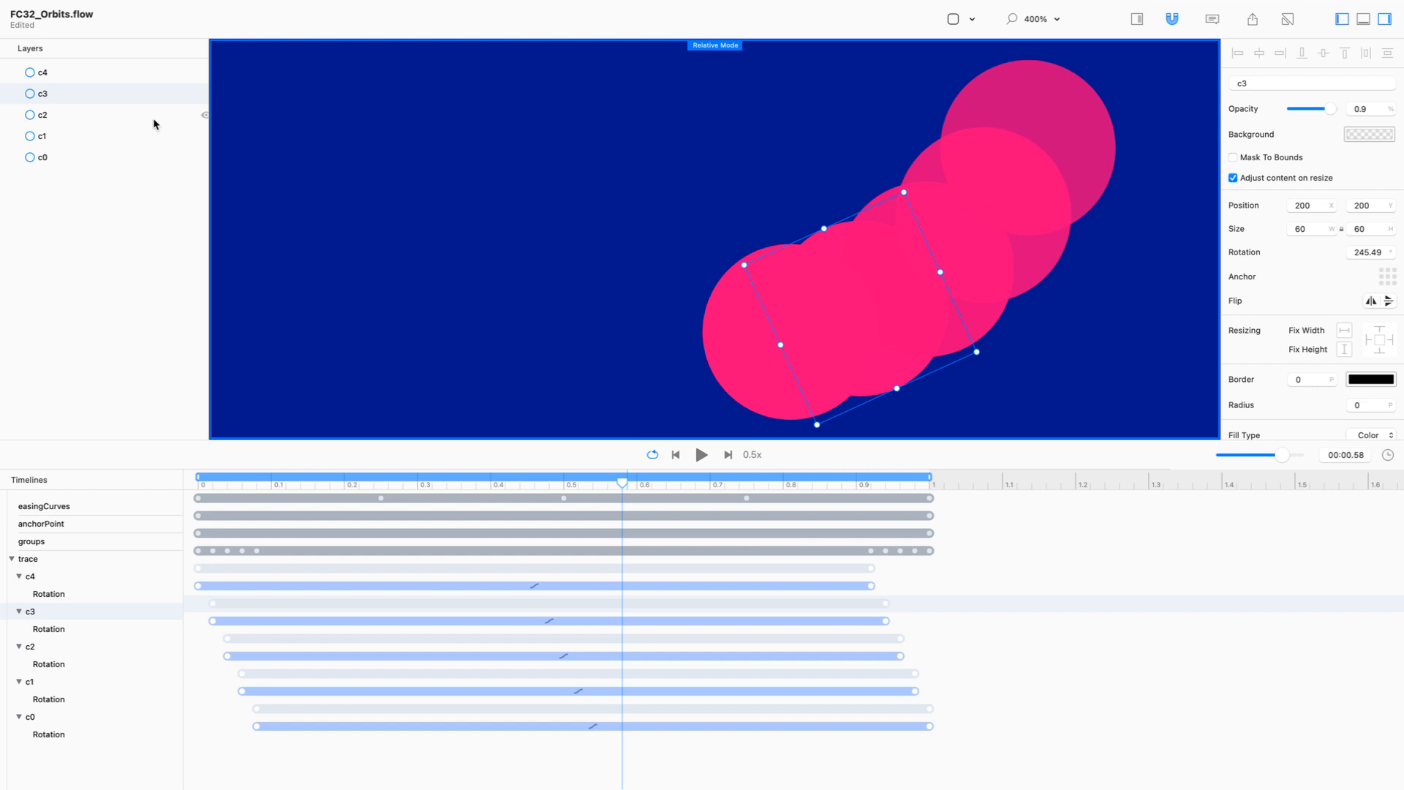
{"action": "left_click", "coordinate": [96, 121]}
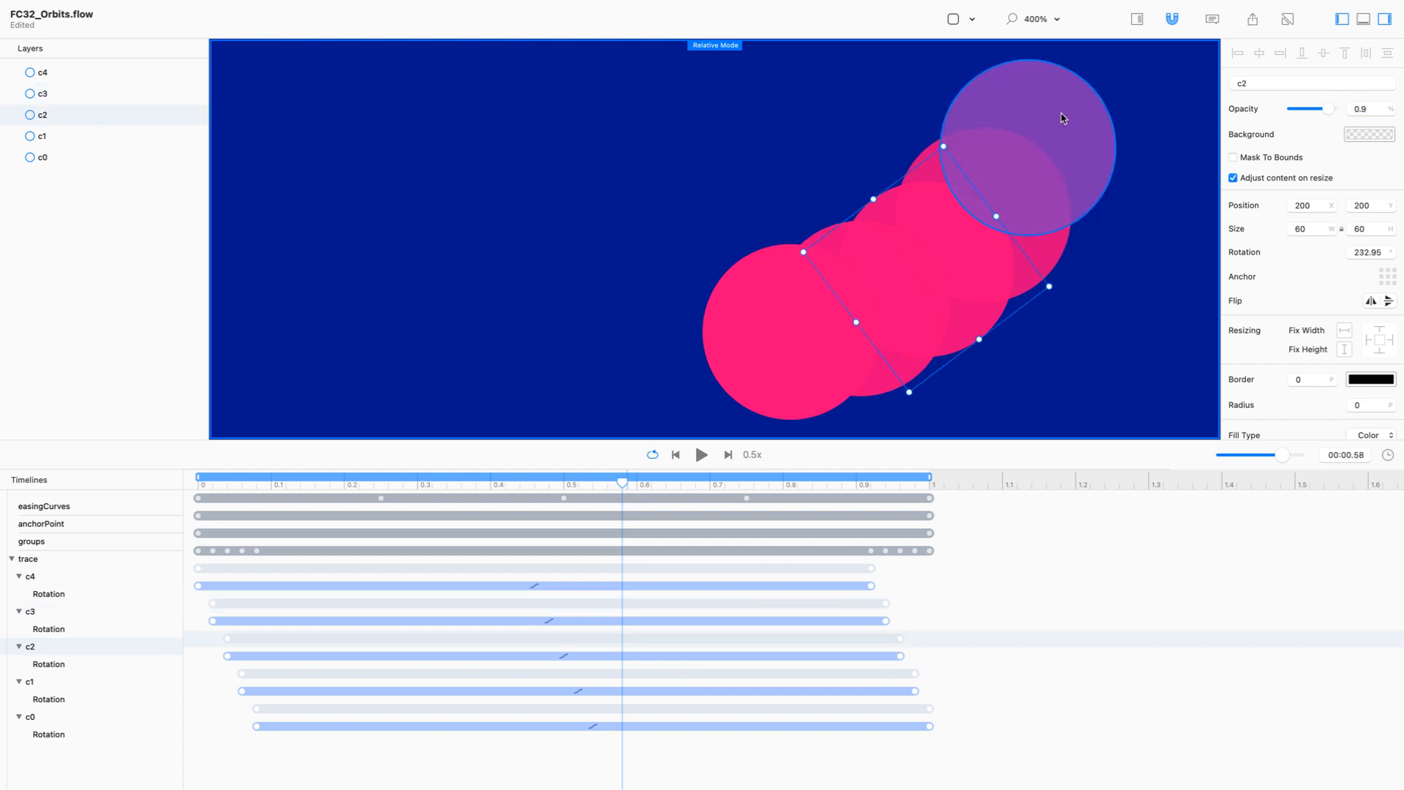
{"action": "left_click", "coordinate": [1371, 109]}
{"action": "type", "text": "0.8"}
{"action": "key", "text": "Return"}
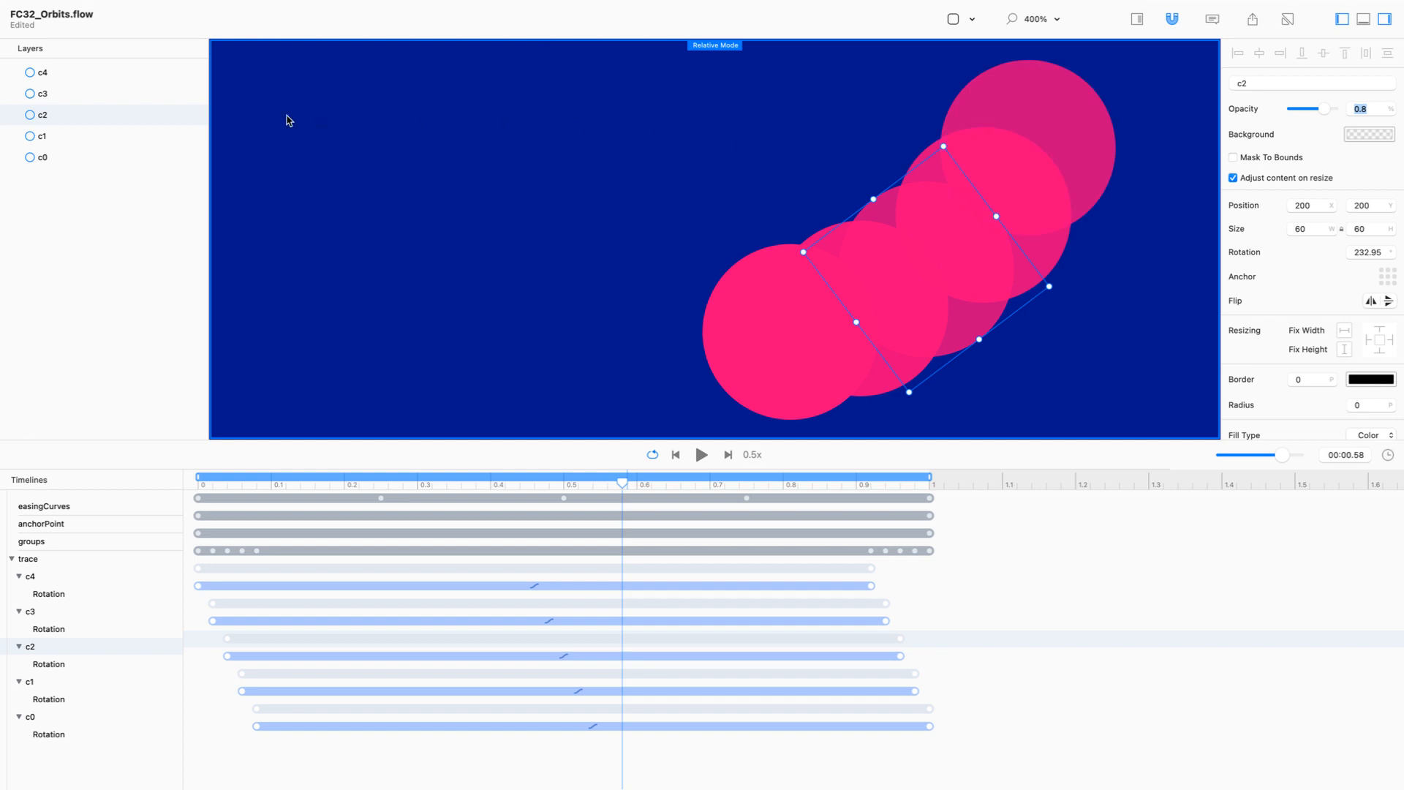
Set the opacity of c1 to 0.7 and of c0 to 0.6.
{"action": "left_click", "coordinate": [127, 136]}
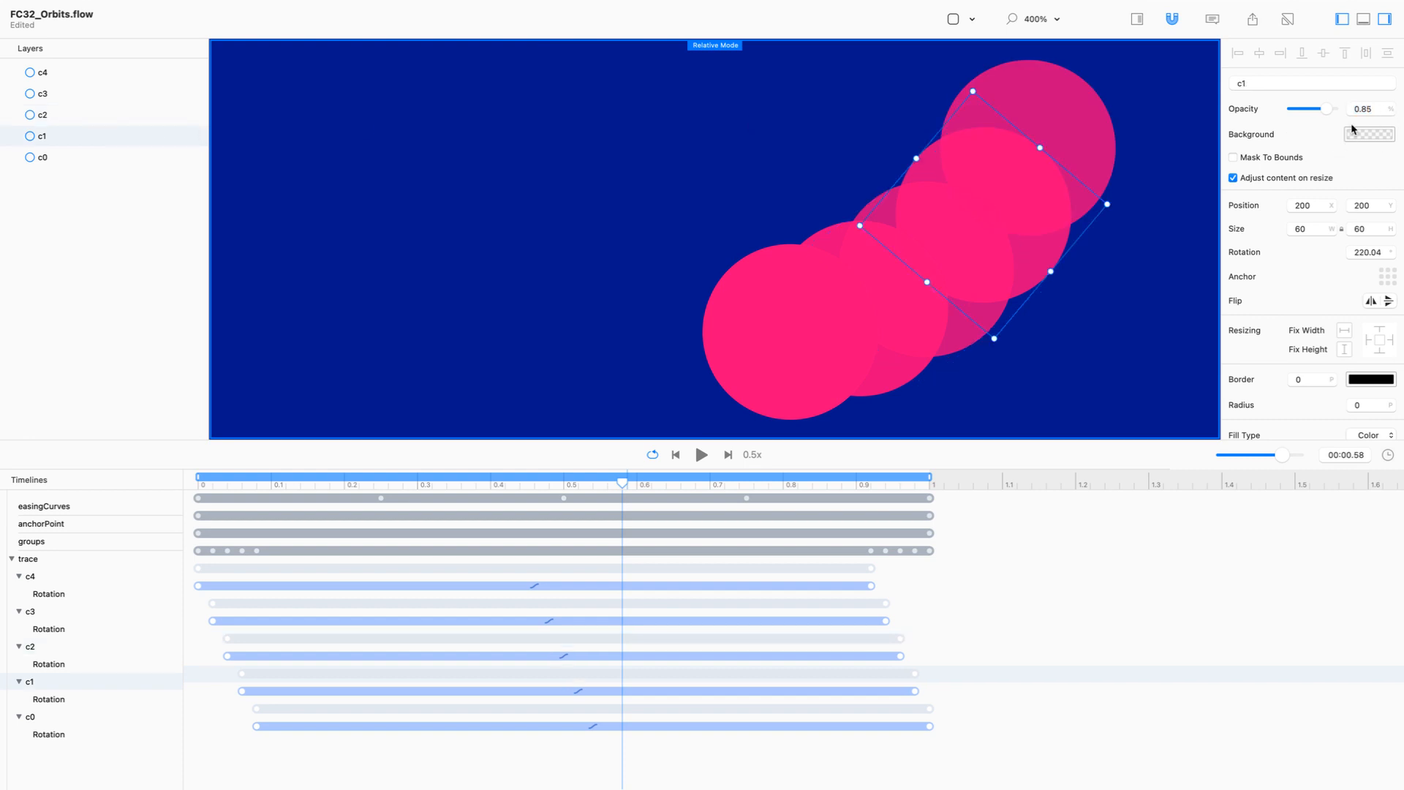
{"action": "left_click_drag", "start_coordinate": [1359, 108], "coordinate": [1396, 106]}
{"action": "type", "text": "7"}
{"action": "key", "text": "Return"}
{"action": "left_click", "coordinate": [120, 161]}
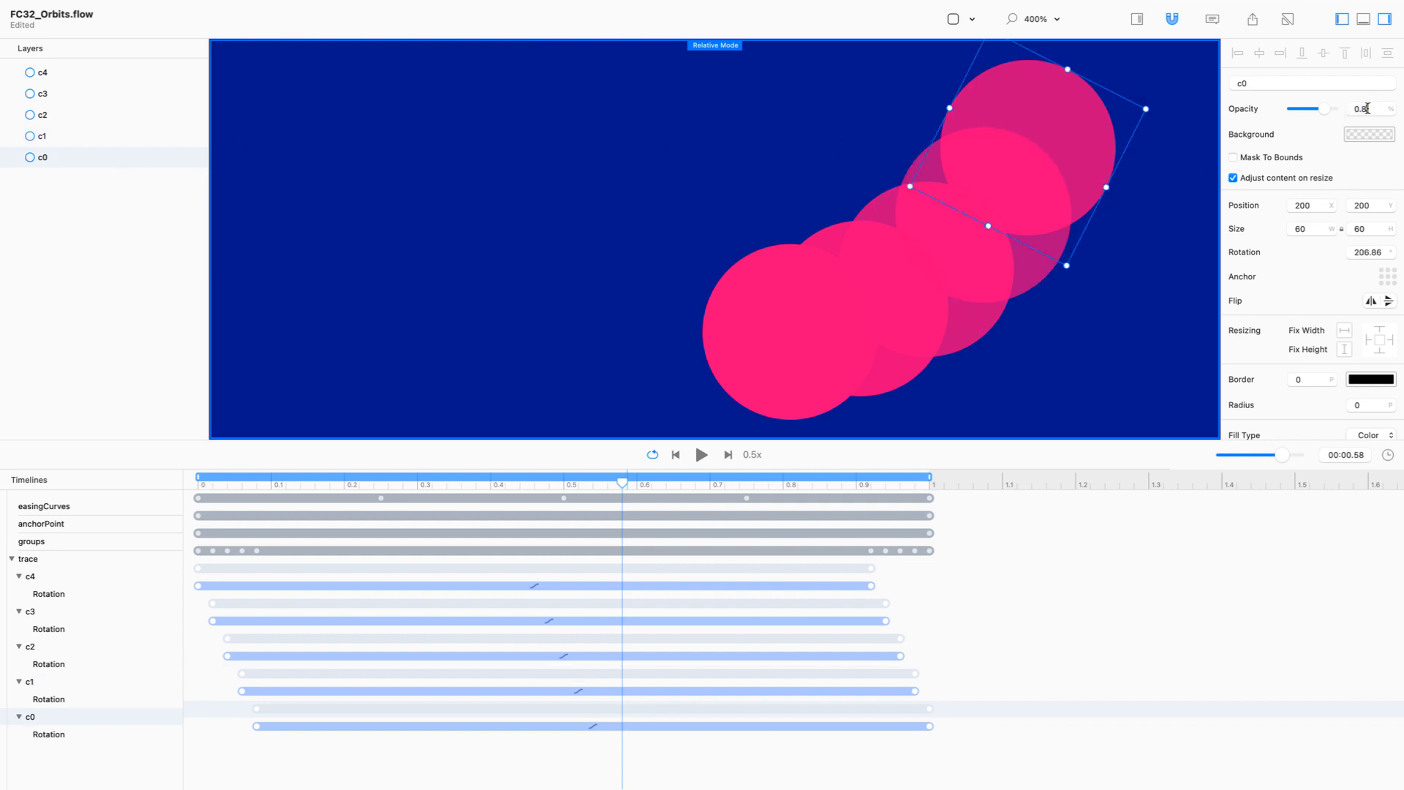
{"action": "type", "text": "0.6"}
{"action": "key", "text": "Return"}
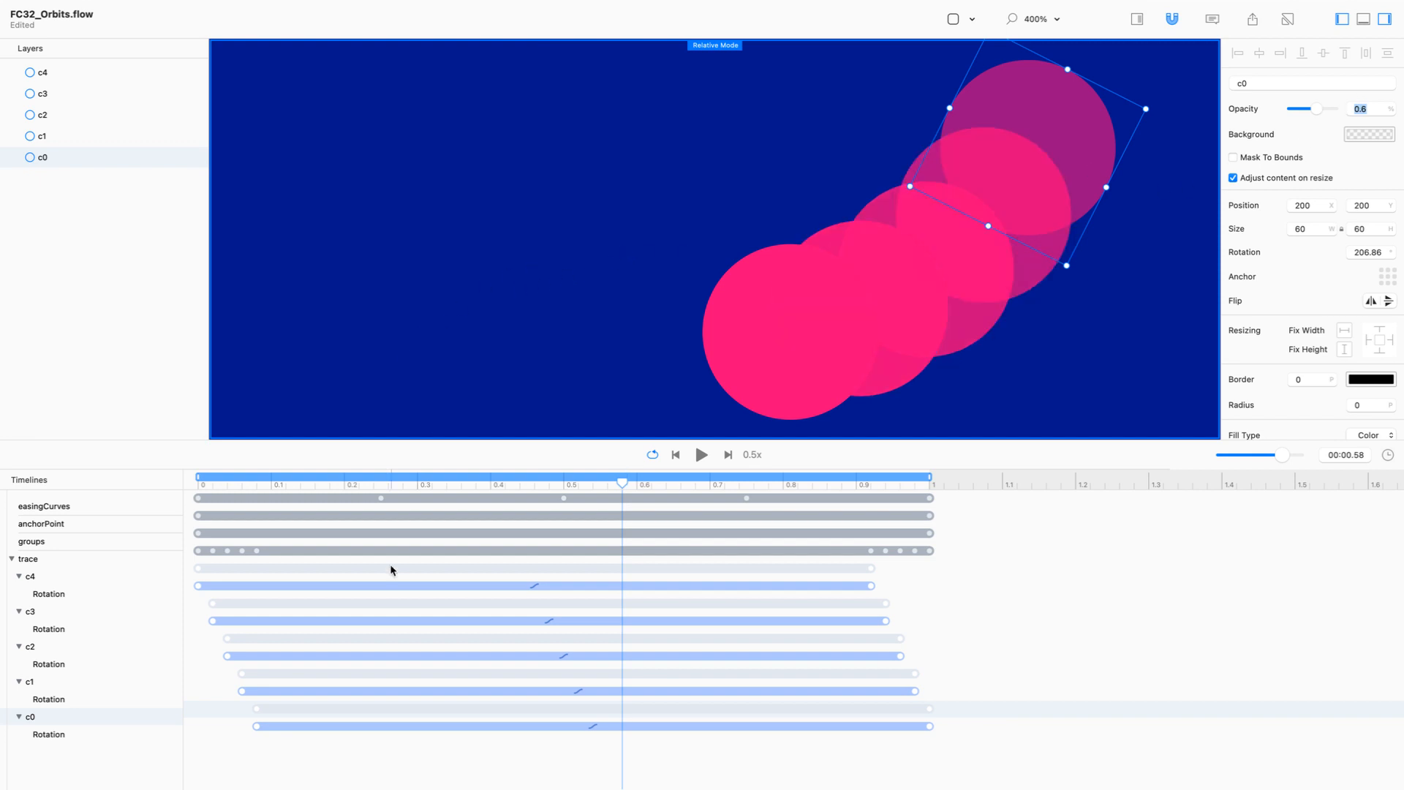
Resize circle c3 to 55 by 55.
{"action": "left_click", "coordinate": [905, 313]}
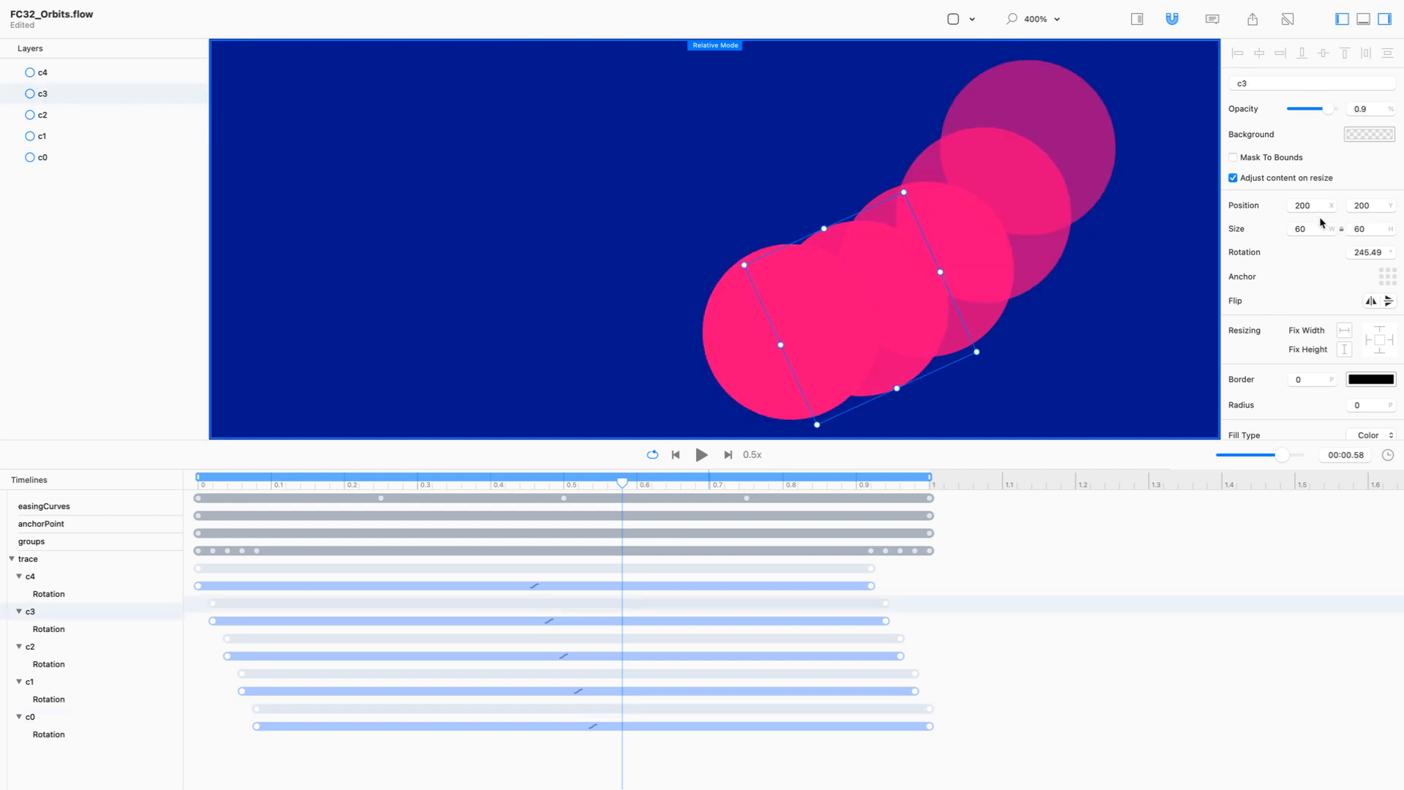
{"action": "double_click", "coordinate": [1308, 229]}
{"action": "type", "text": "55"}
{"action": "key", "text": "Return"}
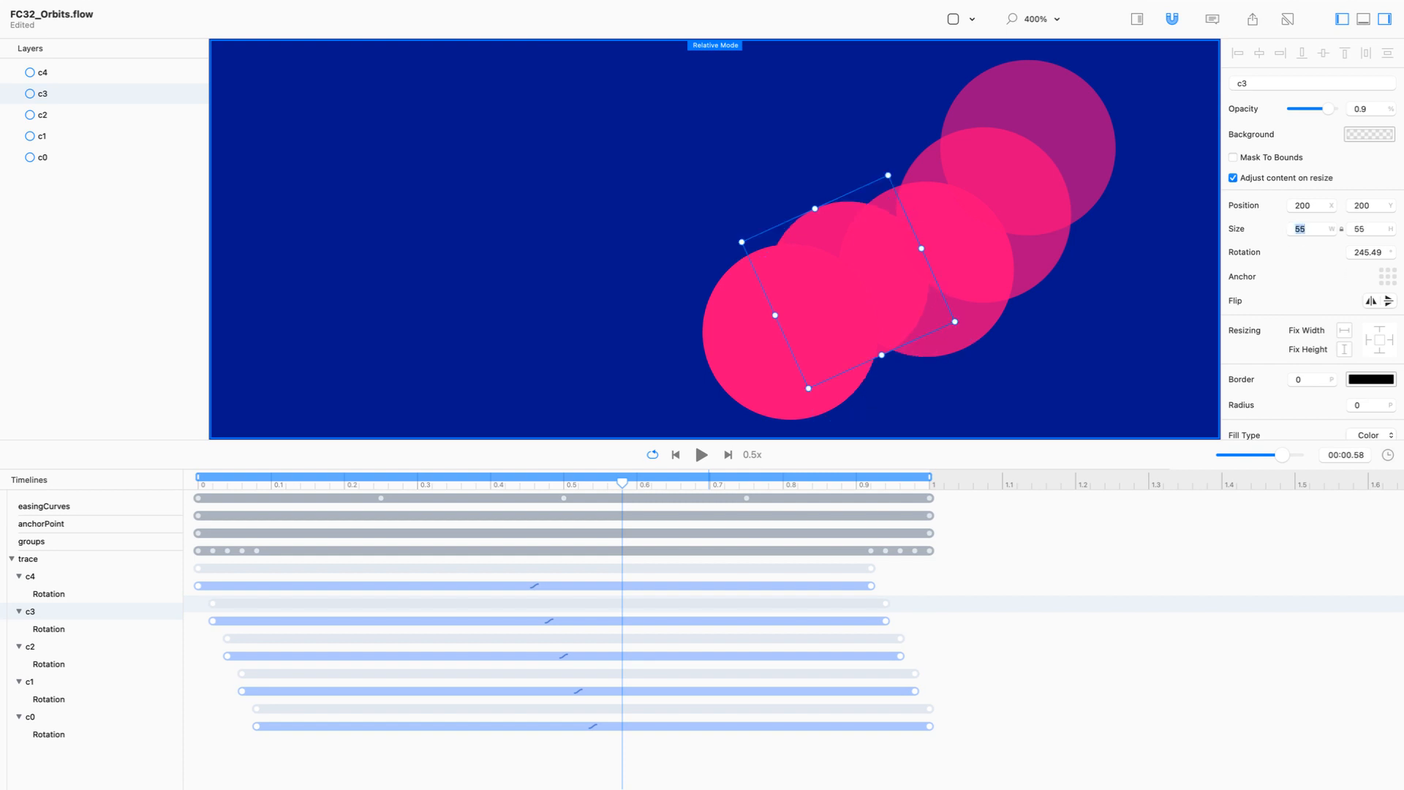
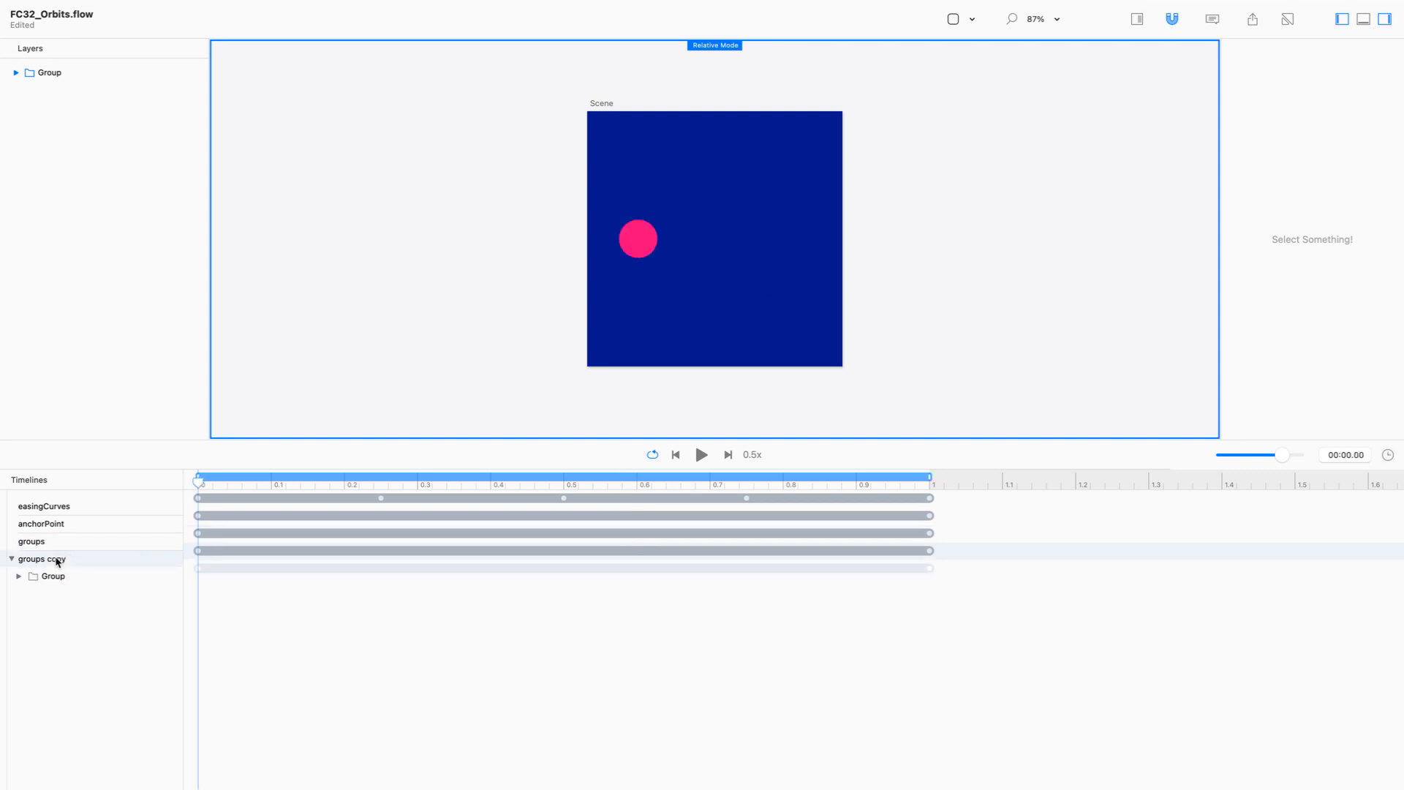
Rename the duplicated groups timeline to trace, expand its Group entry, and rename the group layer g0.
{"action": "double_click", "coordinate": [58, 560]}
{"action": "type", "text": "trace"}
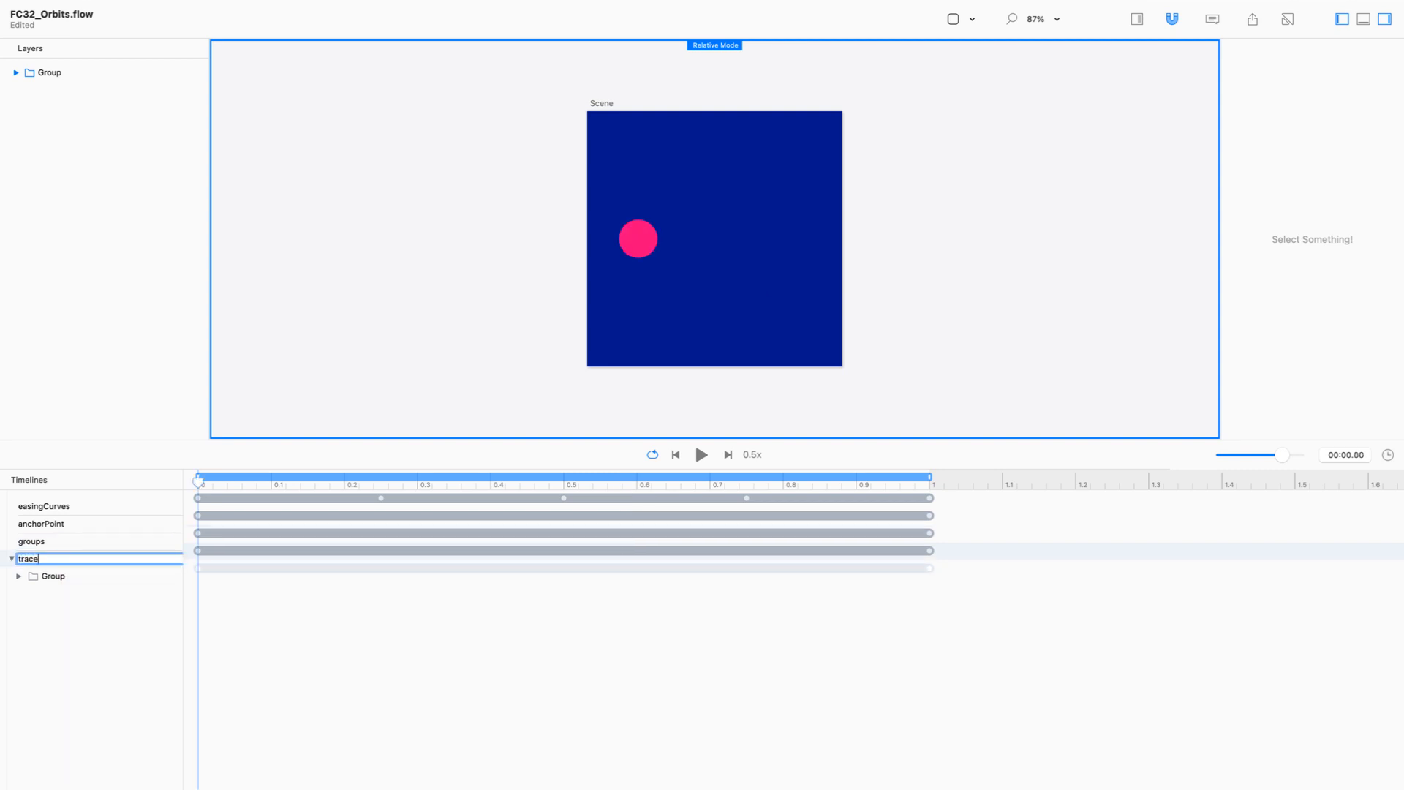
{"action": "key", "text": "Return"}
{"action": "left_click", "coordinate": [18, 576]}
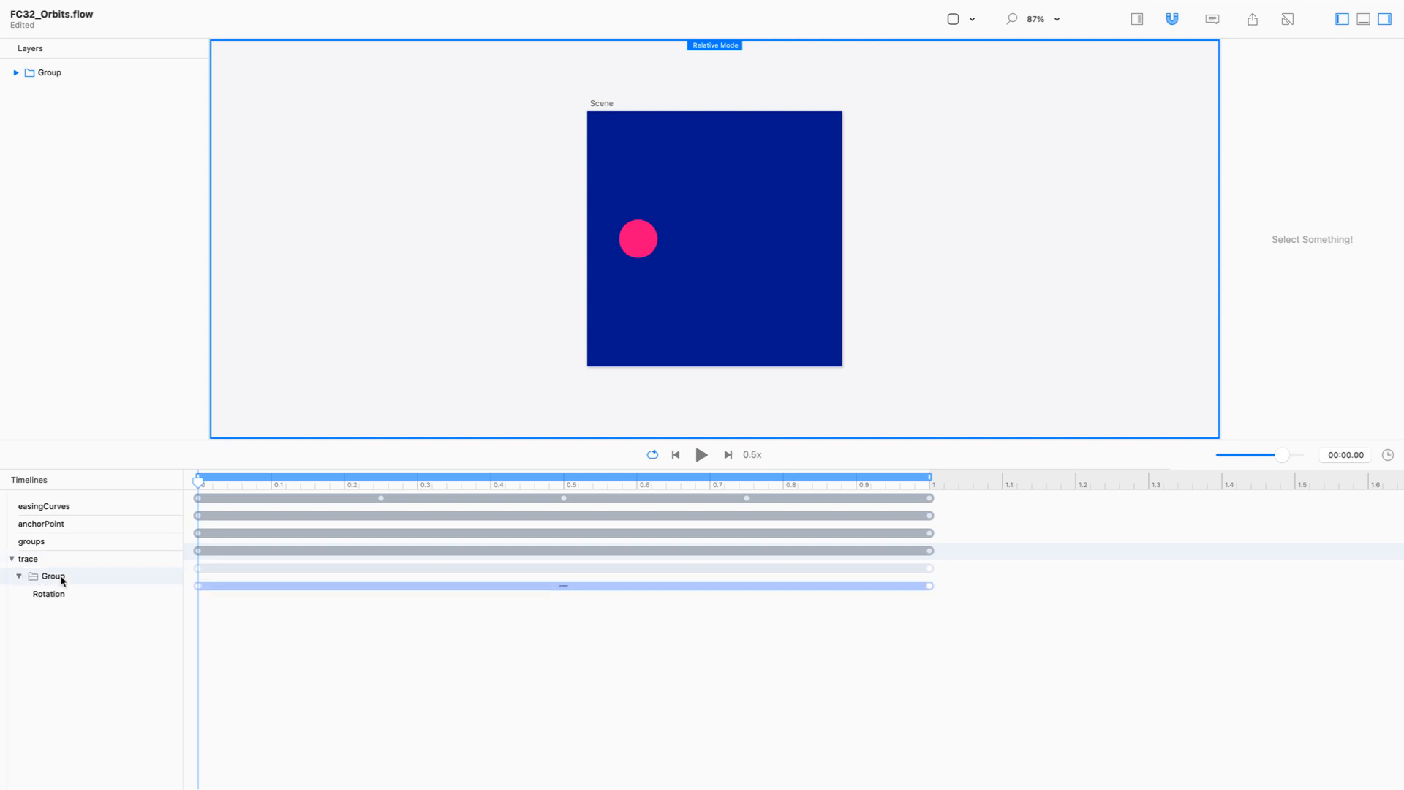
{"action": "left_click", "coordinate": [62, 579]}
{"action": "double_click", "coordinate": [50, 73]}
{"action": "type", "text": "g0"}
{"action": "key", "text": "Return"}
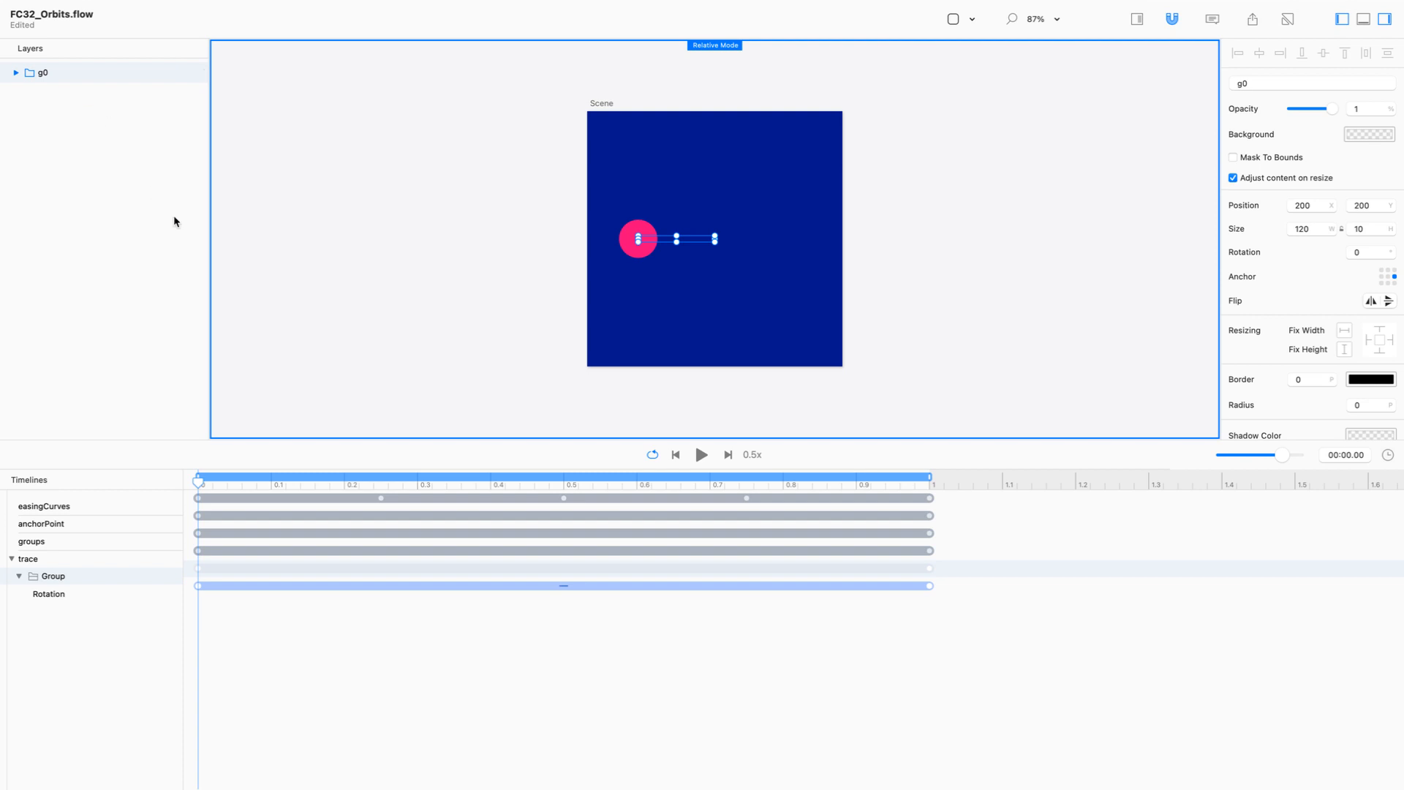
Paste four copies of g0 in place with their keyvalues, and expand the copies' Rotation tracks in the trace timeline.
{"action": "left_click", "coordinate": [118, 8]}
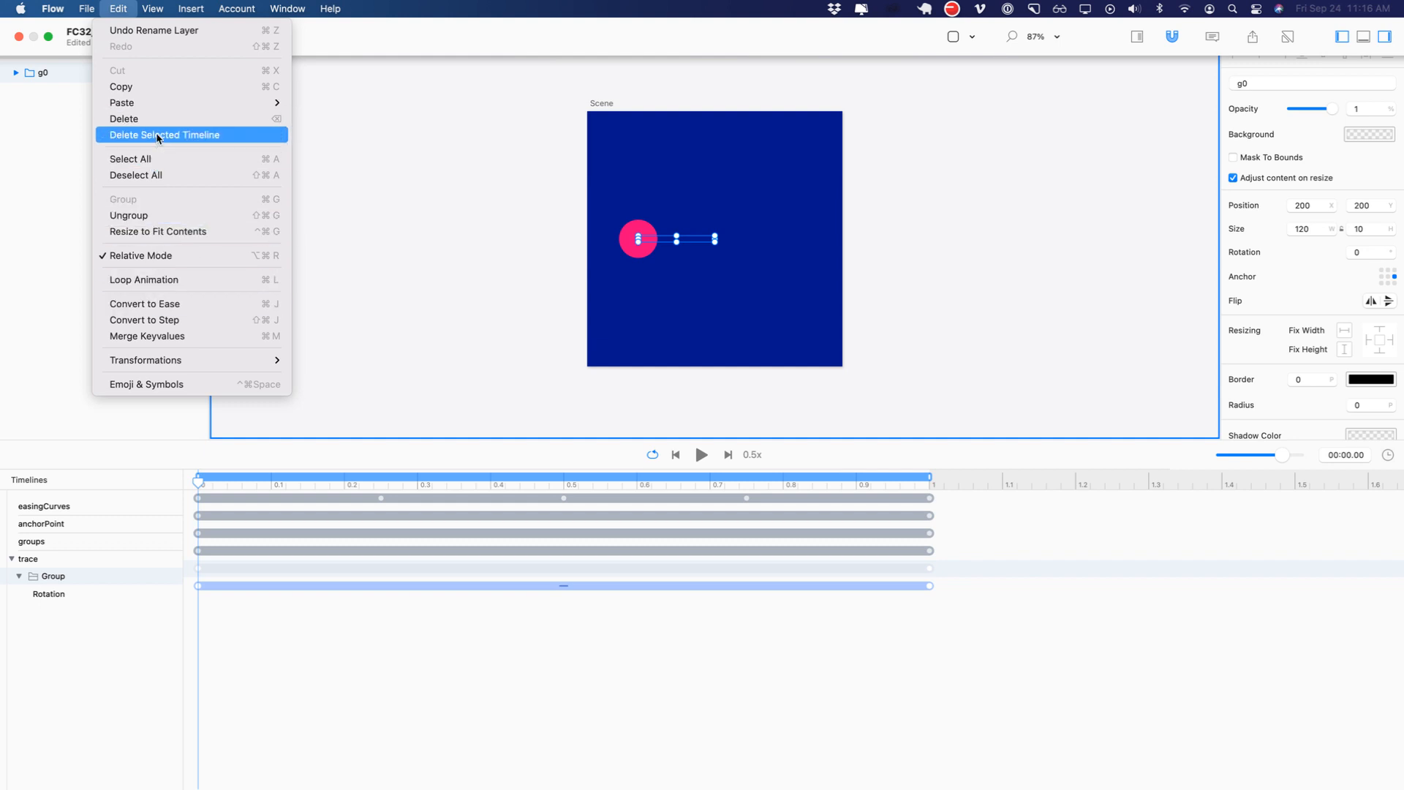
{"action": "mouse_move", "coordinate": [156, 108]}
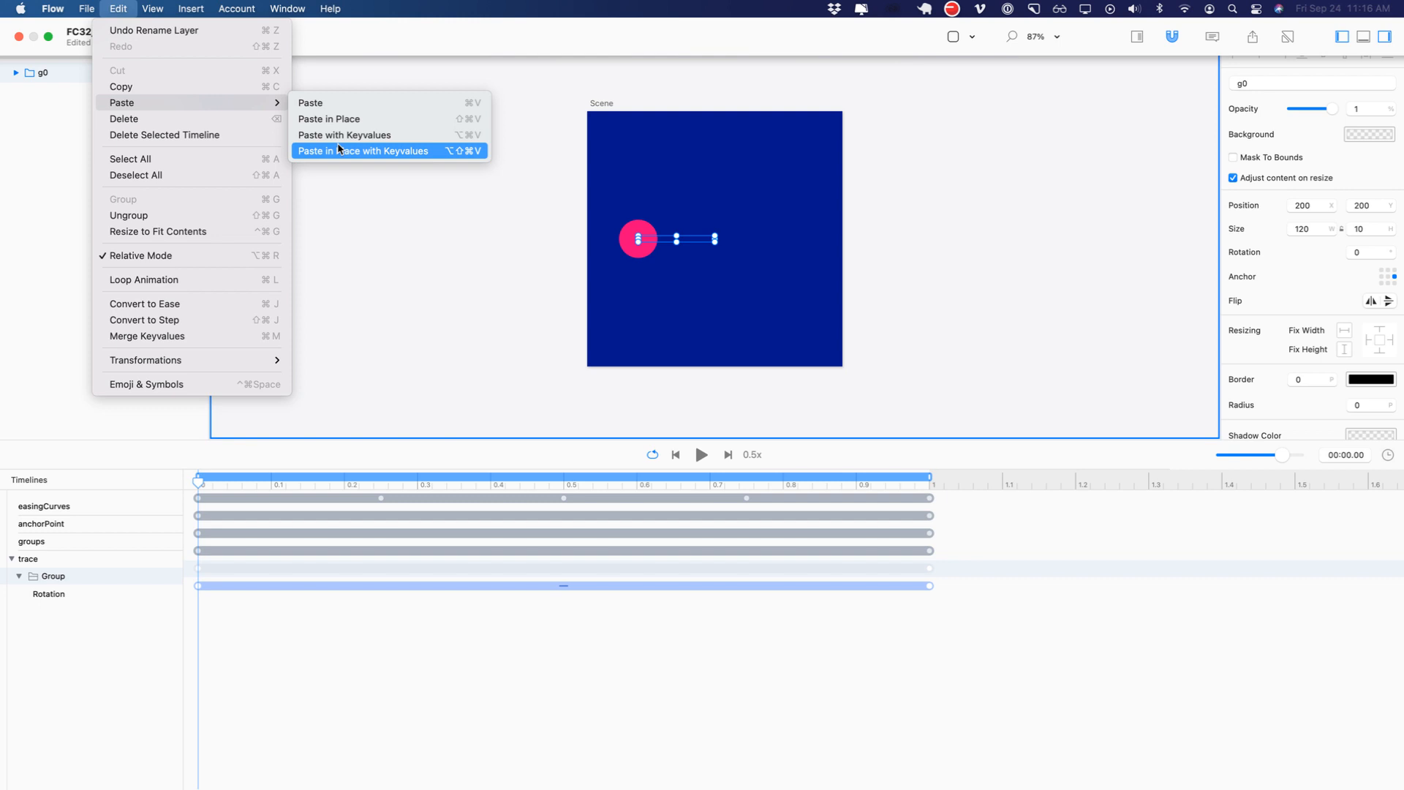
{"action": "left_click", "coordinate": [427, 331]}
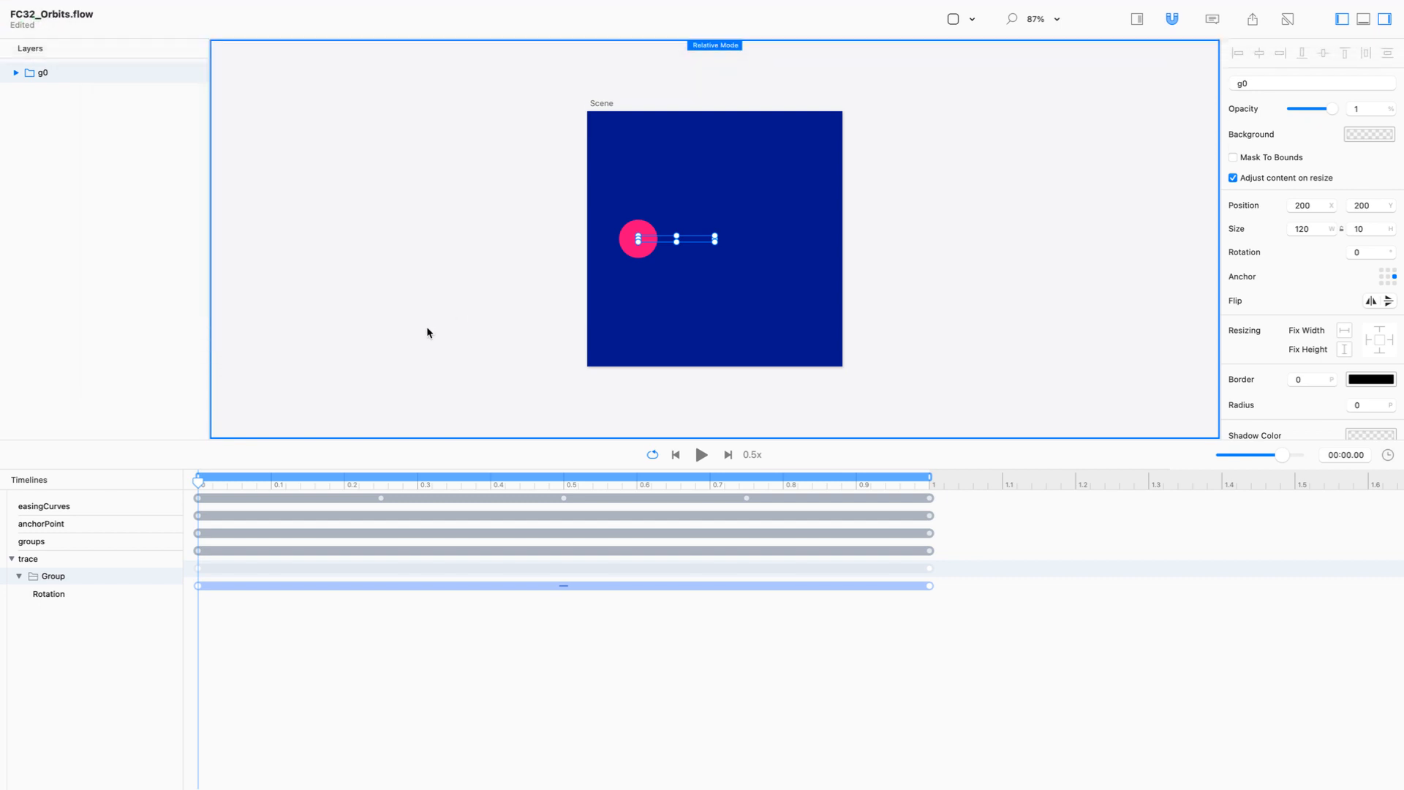
{"action": "key", "text": "alt+shift+super+v"}
{"action": "key", "text": "alt+shift+super+v"}
{"action": "key", "text": "alt+shift+super+v"}
{"action": "key", "text": "alt+shift+super+v"}
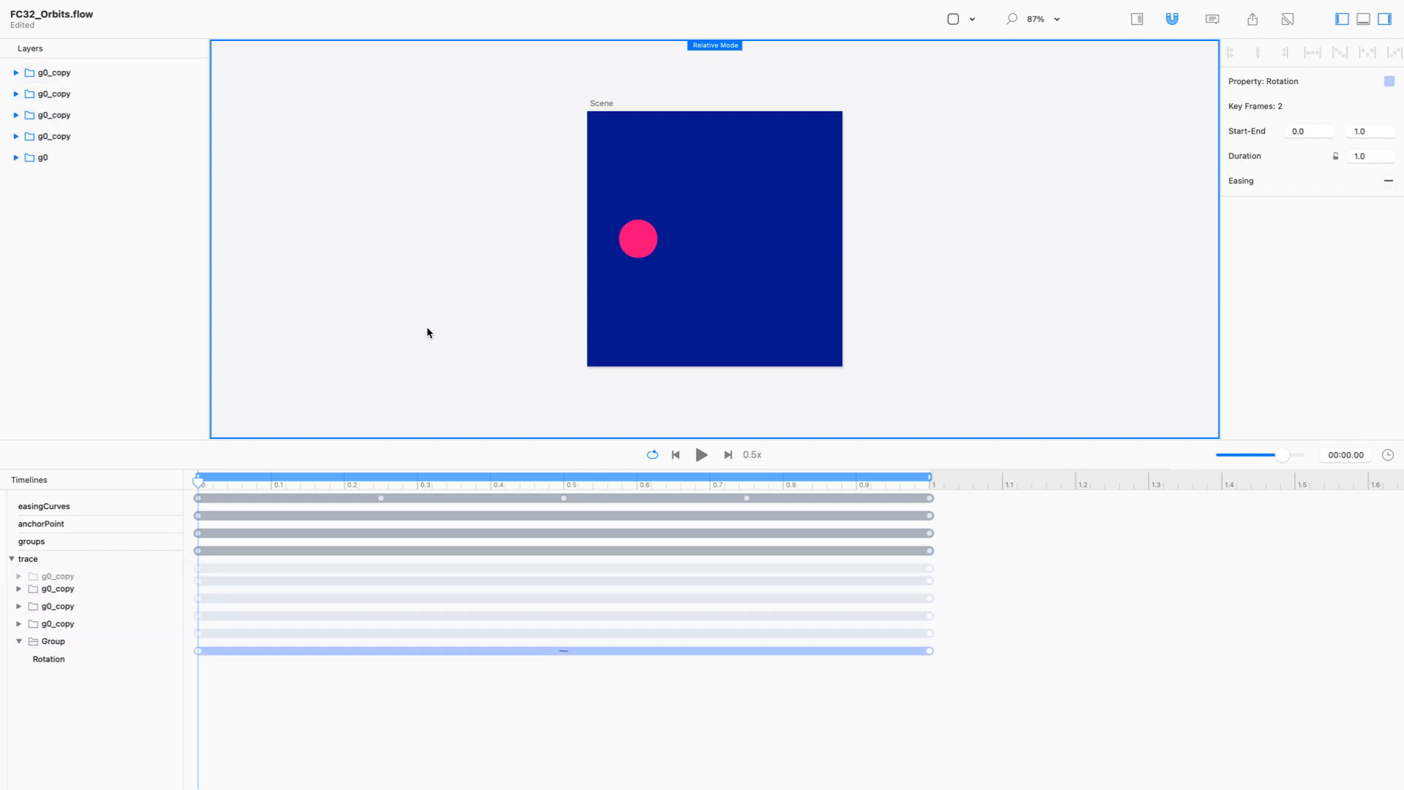
{"action": "left_click", "coordinate": [19, 629]}
{"action": "left_click", "coordinate": [19, 611]}
{"action": "left_click", "coordinate": [19, 594]}
{"action": "left_click", "coordinate": [19, 577]}
Rename the first two group layers in the stack g0 and g1.
{"action": "left_click", "coordinate": [91, 574]}
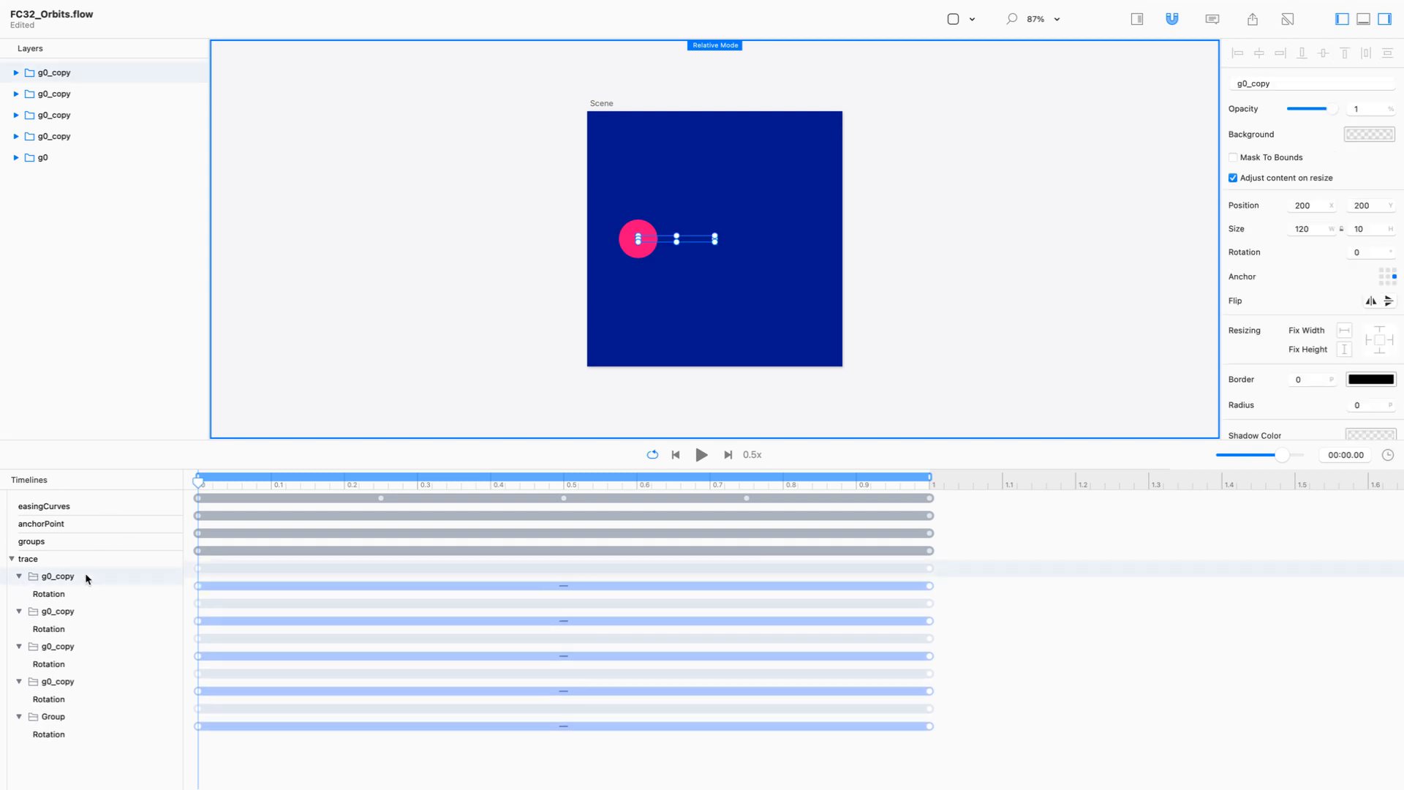
{"action": "key", "text": "Return"}
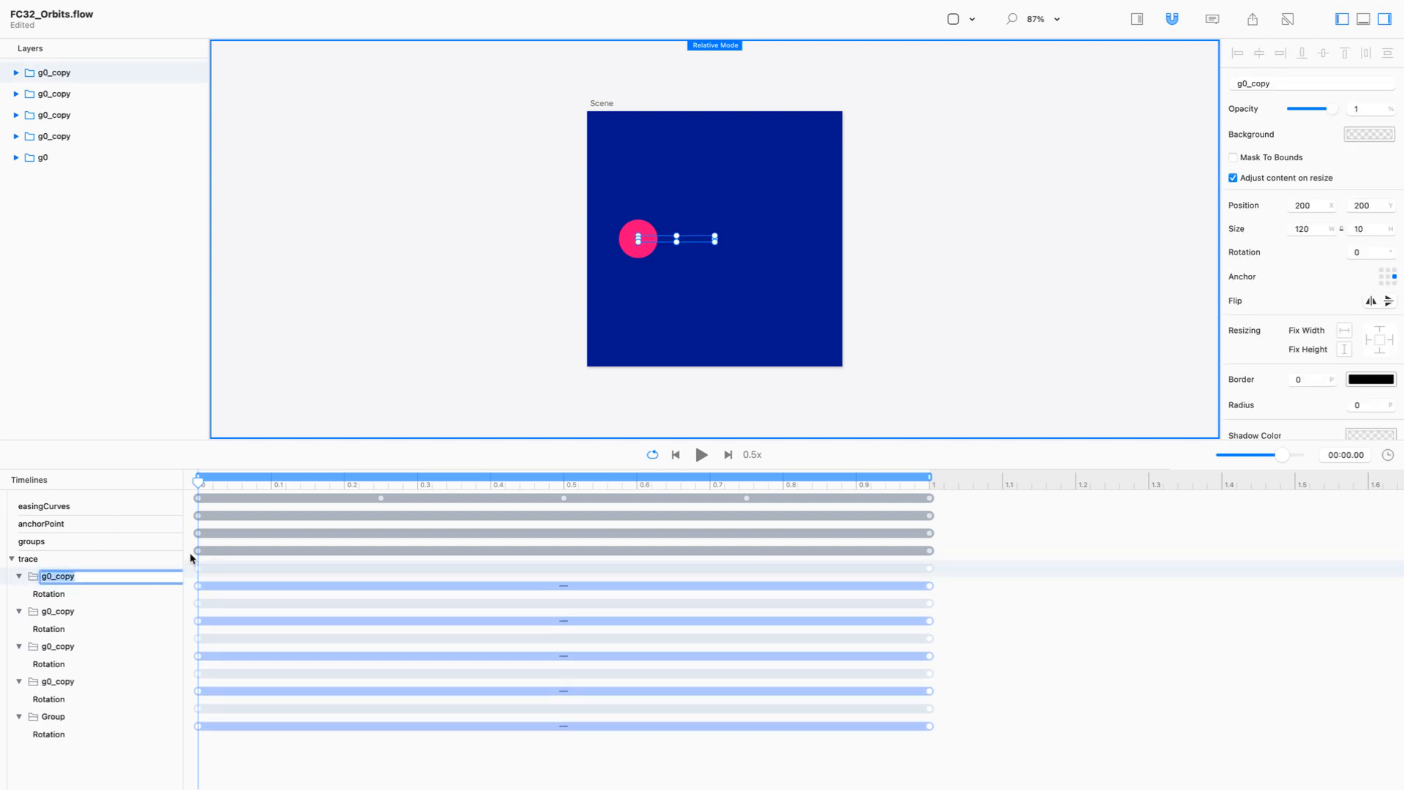
{"action": "double_click", "coordinate": [52, 72]}
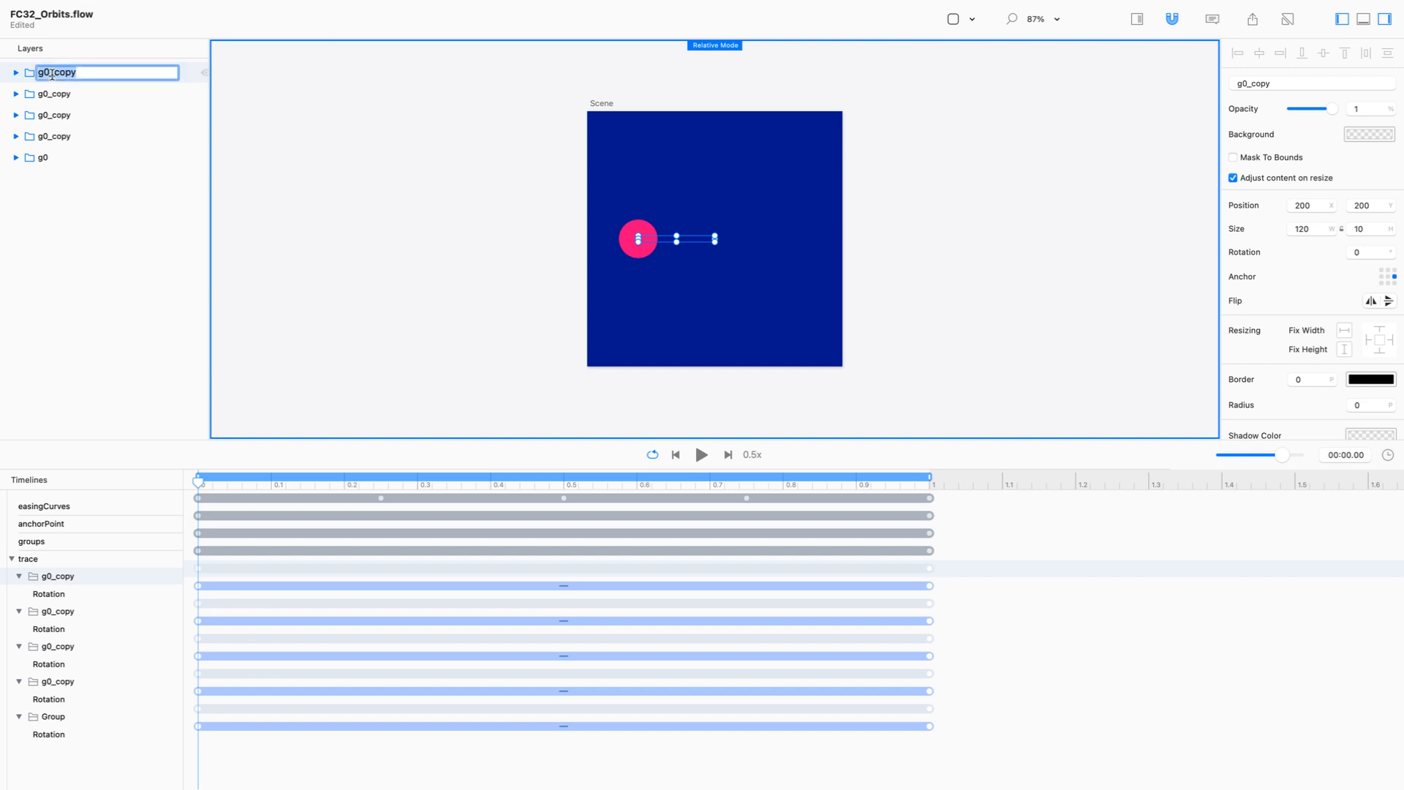
{"action": "type", "text": "g0"}
{"action": "key", "text": "Return"}
{"action": "key", "text": "Down"}
{"action": "key", "text": "Return"}
{"action": "type", "text": "g1"}
{"action": "key", "text": "Return"}
Rename the remaining three group layers g2, g3 and g4 in stacking order.
{"action": "key", "text": "Down"}
{"action": "key", "text": "Return"}
{"action": "type", "text": "g2"}
{"action": "key", "text": "Return"}
{"action": "key", "text": "Down"}
{"action": "key", "text": "Return"}
{"action": "type", "text": "g3"}
{"action": "key", "text": "Return"}
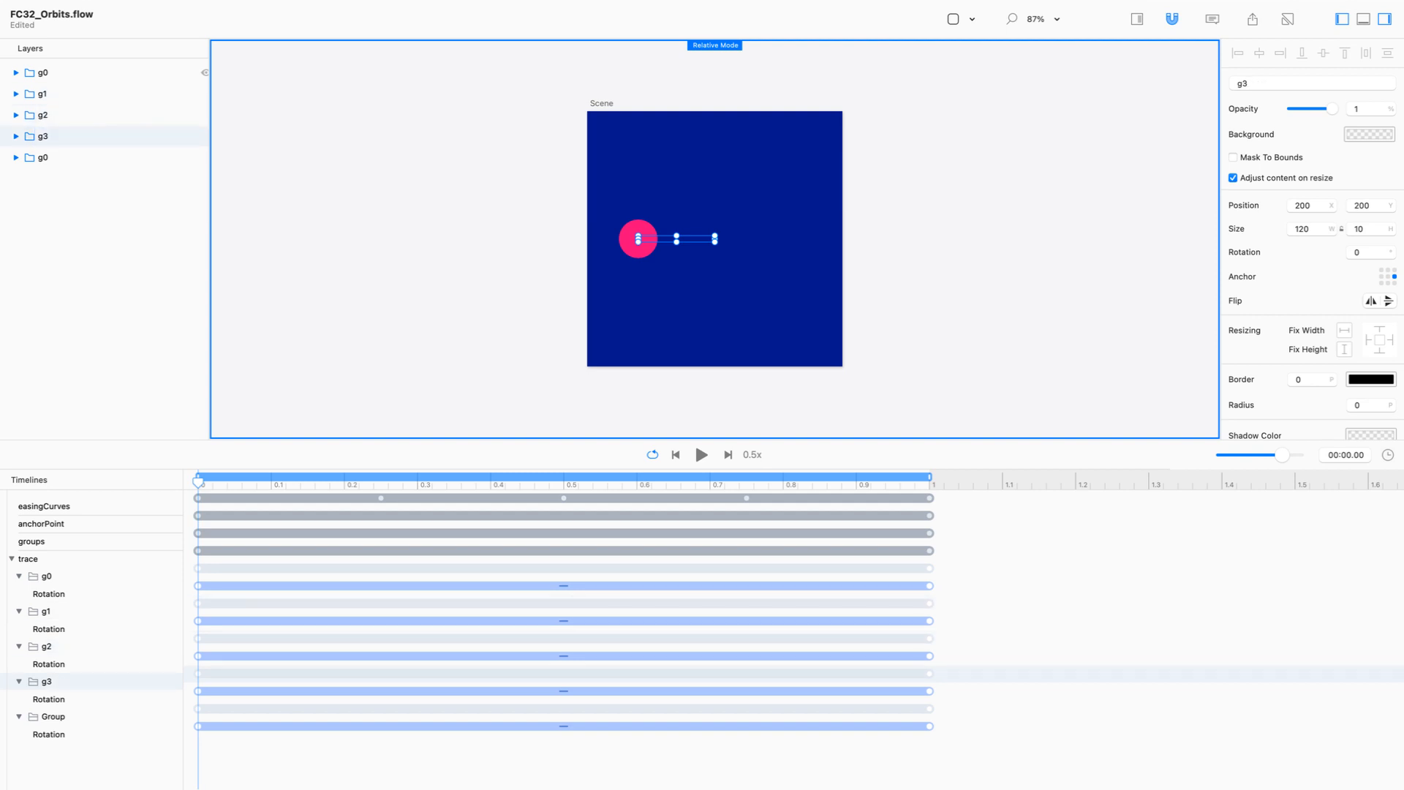
{"action": "key", "text": "Down"}
{"action": "key", "text": "Return"}
{"action": "type", "text": "g"}
{"action": "key", "text": "Return"}
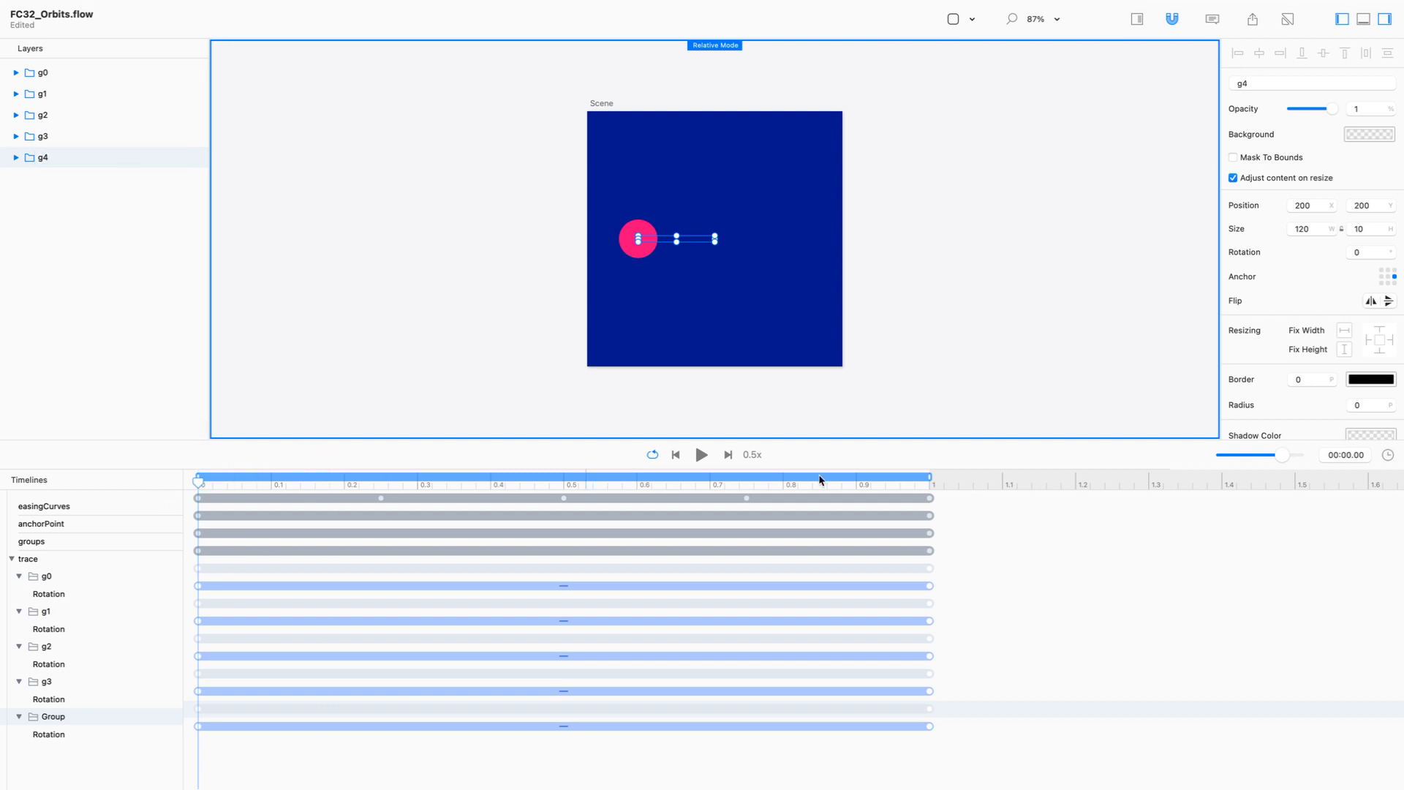
Shift the rotation keyframes of the last group to 0.08–1.08 seconds and those of g3 to 0.06–1.06 seconds.
{"action": "left_click_drag", "start_coordinate": [1037, 576], "coordinate": [795, 781]}
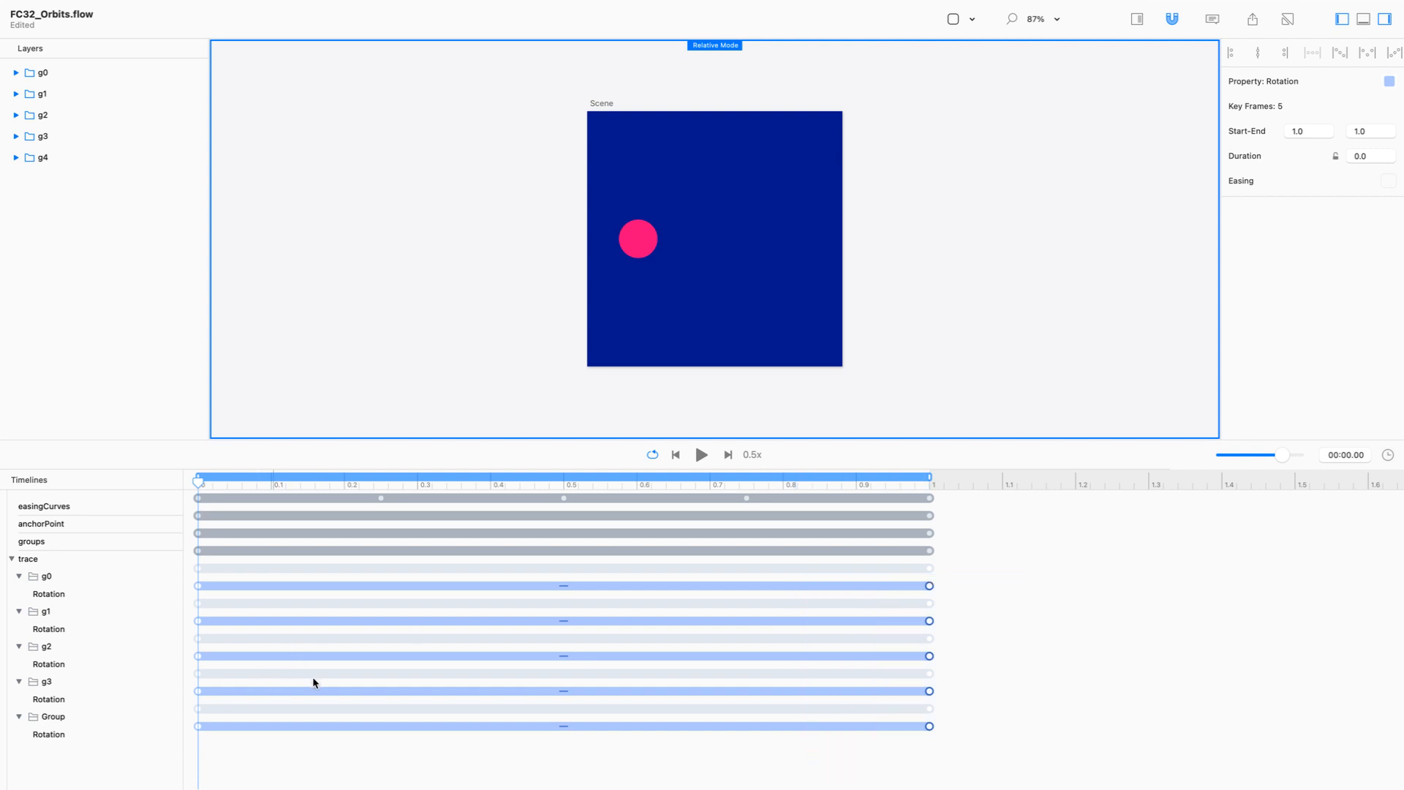
{"action": "left_click", "coordinate": [961, 616]}
{"action": "left_click_drag", "start_coordinate": [978, 606], "coordinate": [174, 769]}
{"action": "left_click", "coordinate": [197, 750]}
{"action": "left_click", "coordinate": [931, 731]}
{"action": "left_click_drag", "start_coordinate": [932, 730], "coordinate": [975, 695]}
{"action": "left_click", "coordinate": [930, 692], "text": "shift"}
{"action": "key", "text": "super+z"}
{"action": "left_click", "coordinate": [1034, 673]}
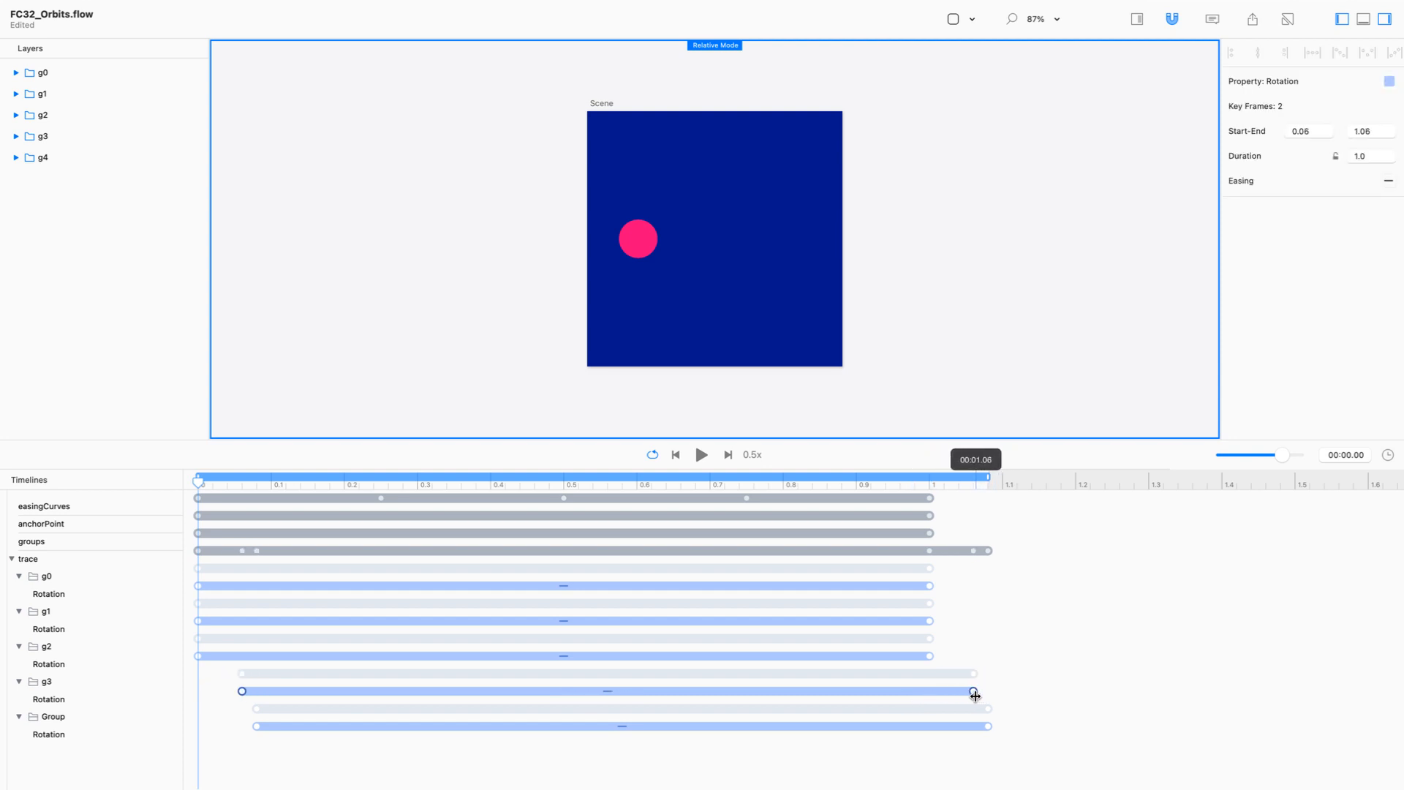
Shift the rotation keyframes of g2 to 0.04–1.04 seconds and those of g1 to 0.02–1.02 seconds.
{"action": "left_click", "coordinate": [930, 658], "text": "shift"}
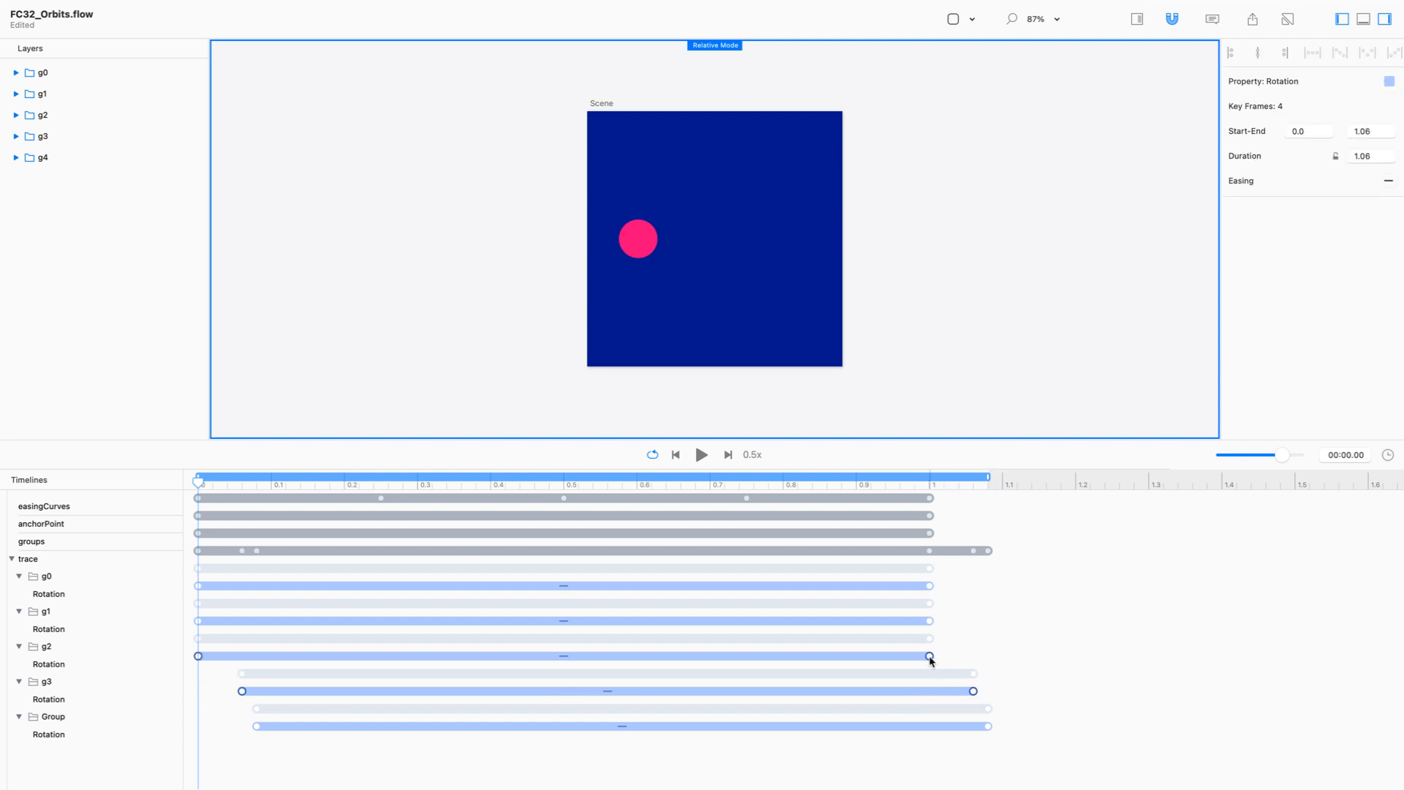
{"action": "left_click_drag", "start_coordinate": [930, 656], "coordinate": [959, 655]}
{"action": "key", "text": "super+z"}
{"action": "left_click", "coordinate": [1020, 648]}
{"action": "left_click", "coordinate": [930, 622]}
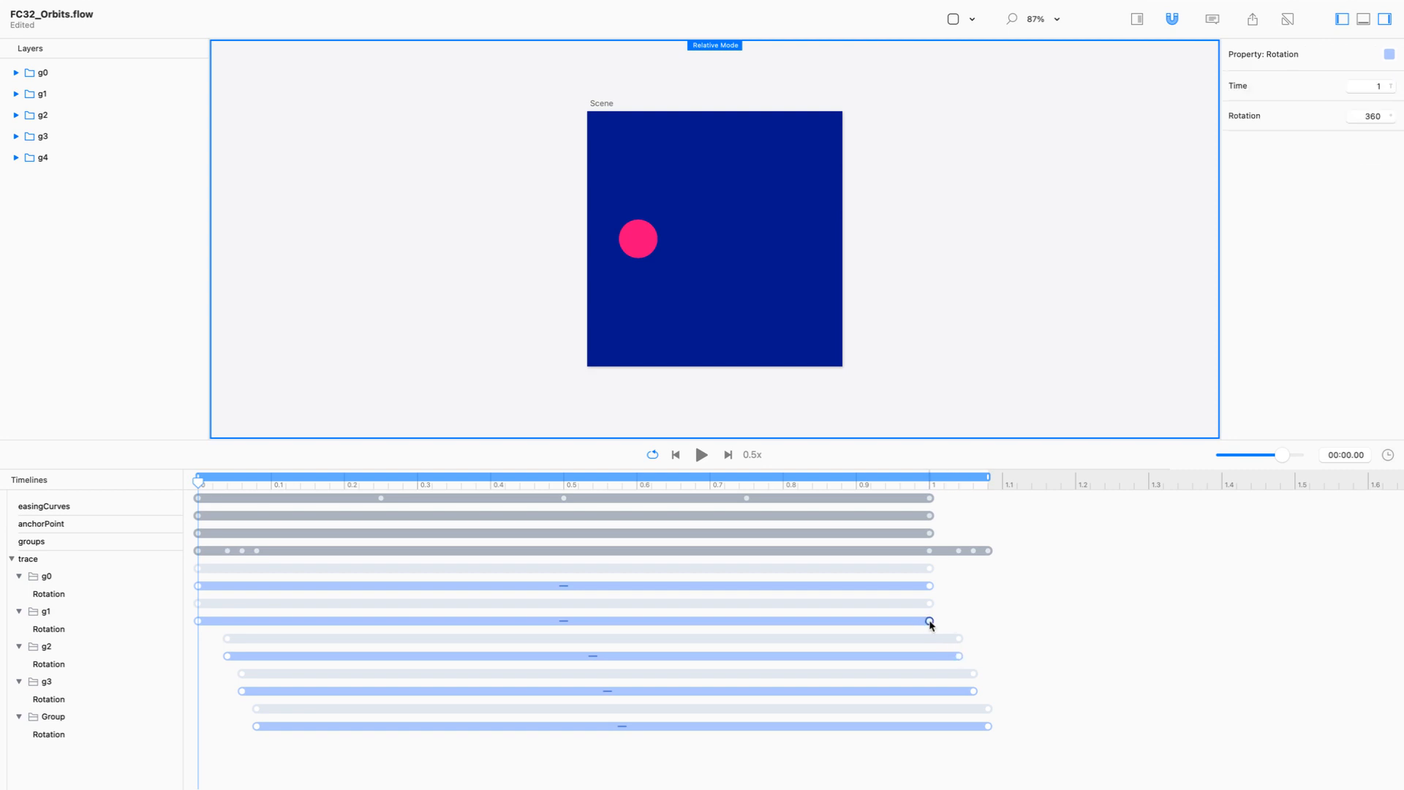
{"action": "left_click", "coordinate": [931, 626]}
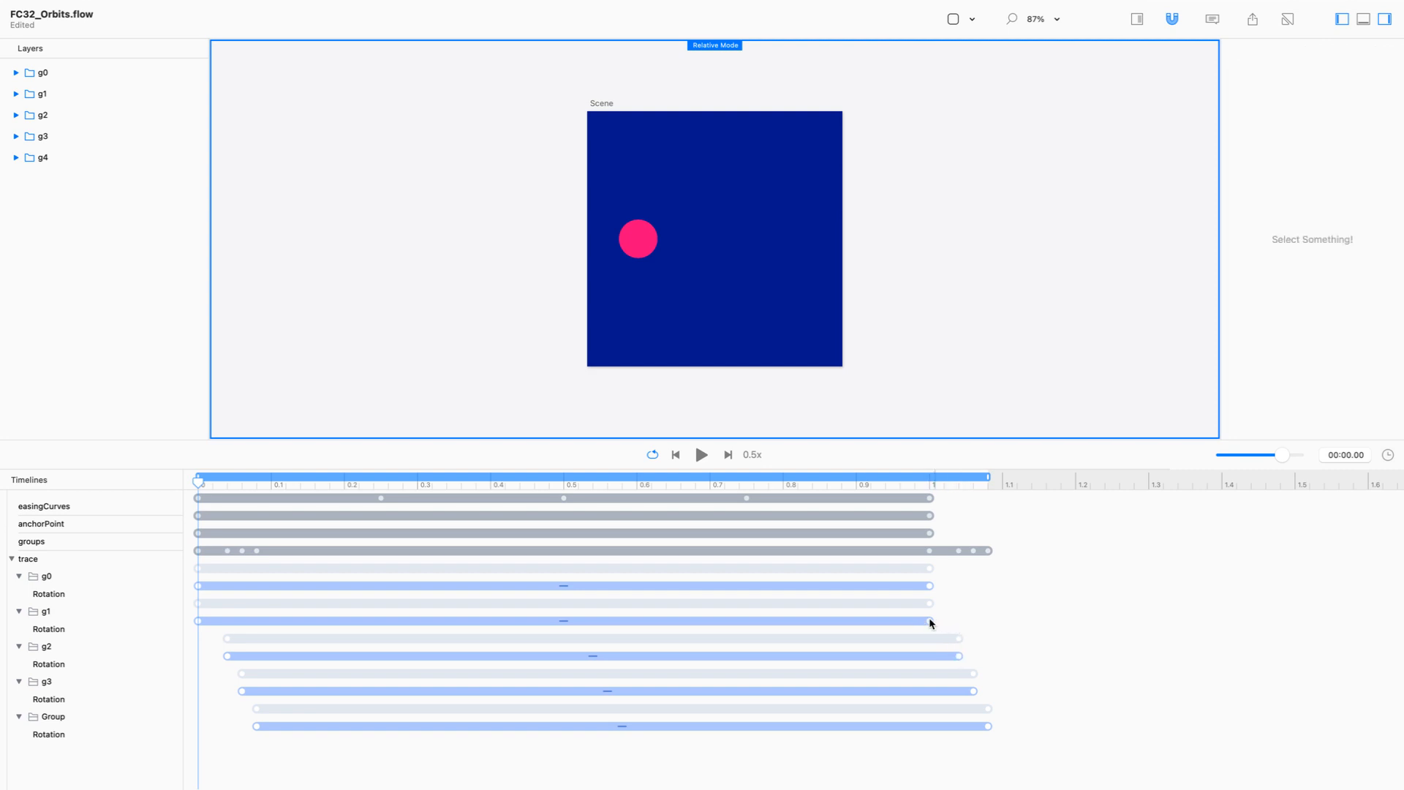
{"action": "left_click_drag", "start_coordinate": [931, 621], "coordinate": [944, 622]}
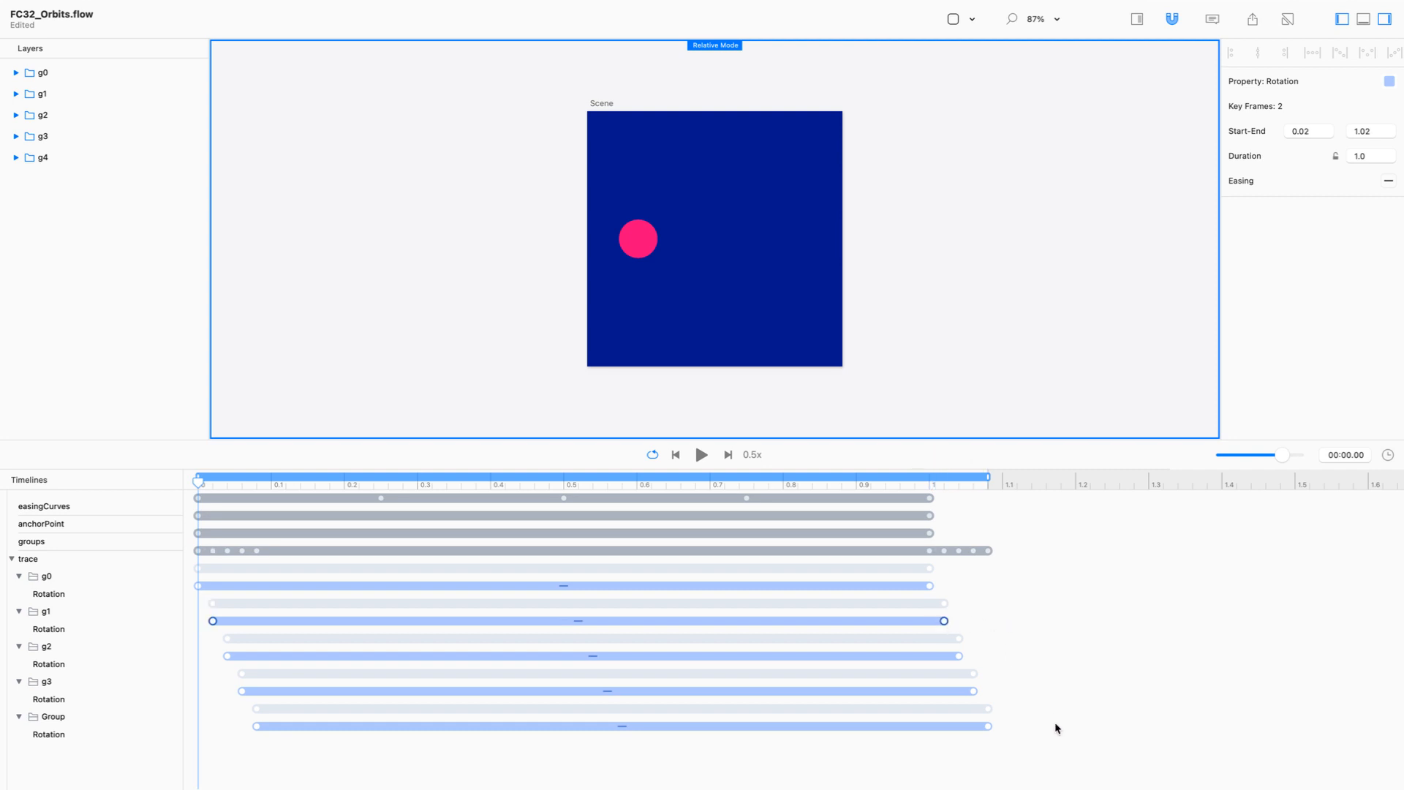
Try scaling the trace timeline to a length of 1 second, and undo the scaling.
{"action": "left_click_drag", "start_coordinate": [1074, 766], "coordinate": [183, 594]}
{"action": "left_click", "coordinate": [1388, 455]}
{"action": "type", "text": "1"}
{"action": "left_click", "coordinate": [1263, 466]}
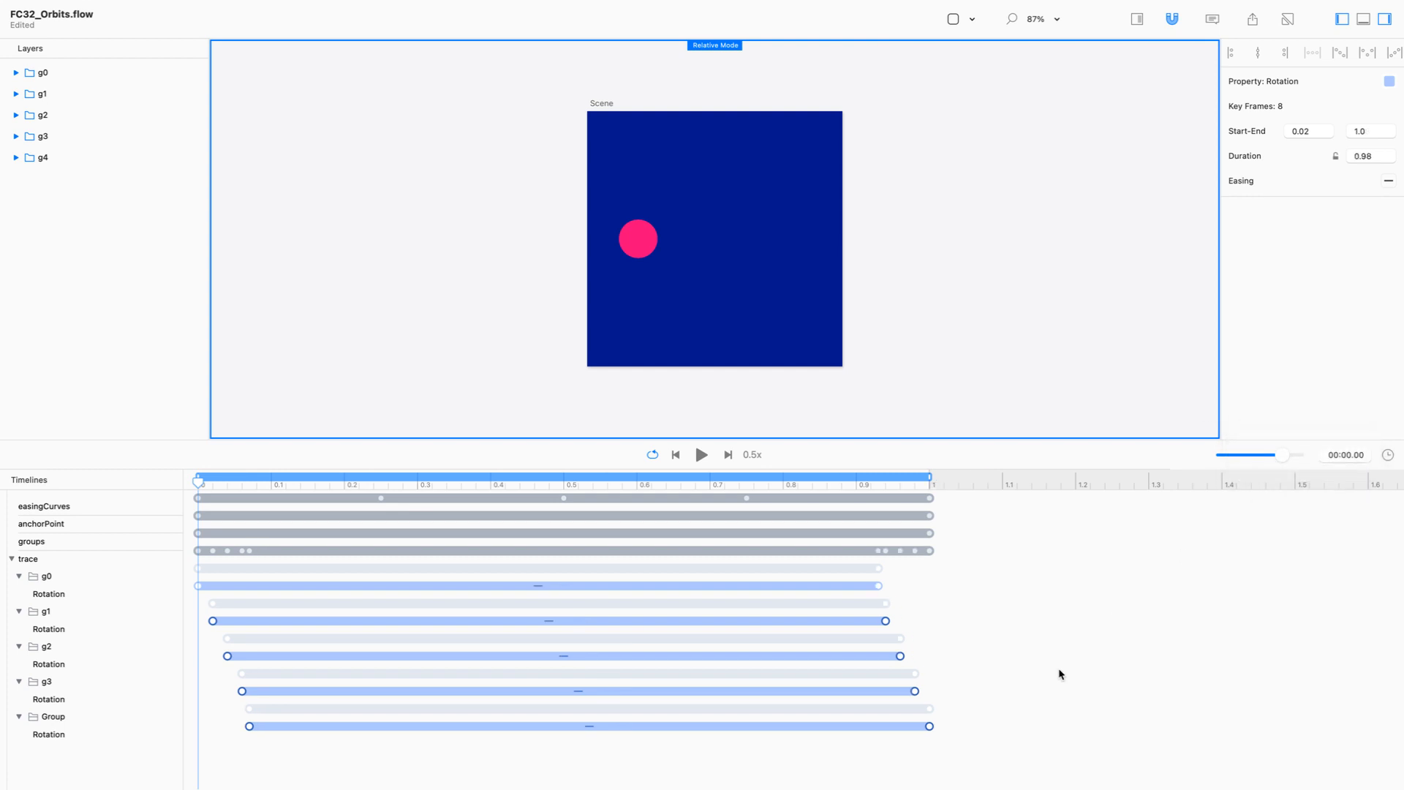
{"action": "key", "text": "super+z"}
{"action": "left_click", "coordinate": [1108, 667]}
Lock the duration of the five ending rotation keyframes and set their end time to 1.0.
{"action": "left_click_drag", "start_coordinate": [1044, 756], "coordinate": [885, 551]}
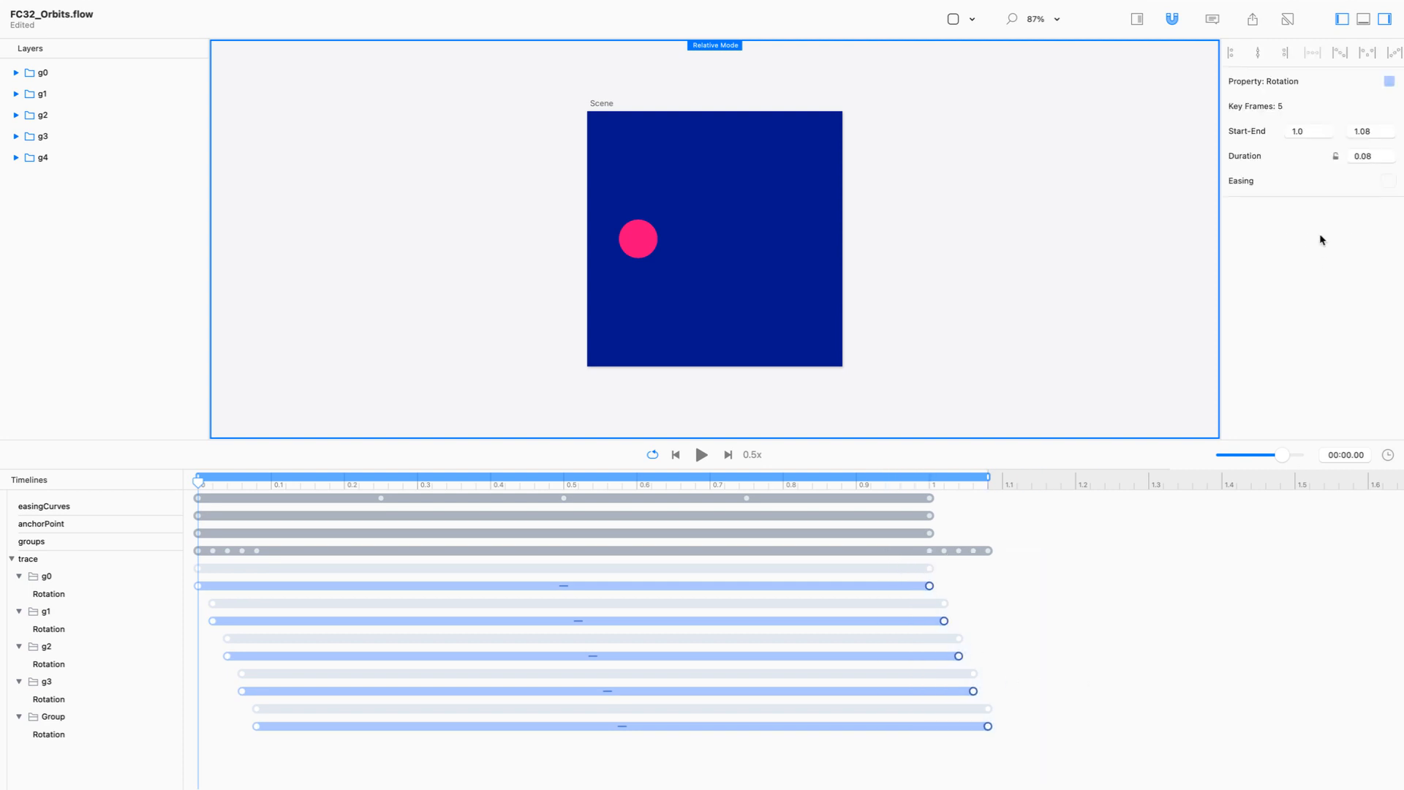
{"action": "left_click", "coordinate": [1336, 155]}
{"action": "left_click", "coordinate": [1381, 134]}
{"action": "type", "text": "1"}
{"action": "key", "text": "Return"}
Set the timeline length to 1 second with the Expand option and preview the animation.
{"action": "left_click", "coordinate": [1389, 455]}
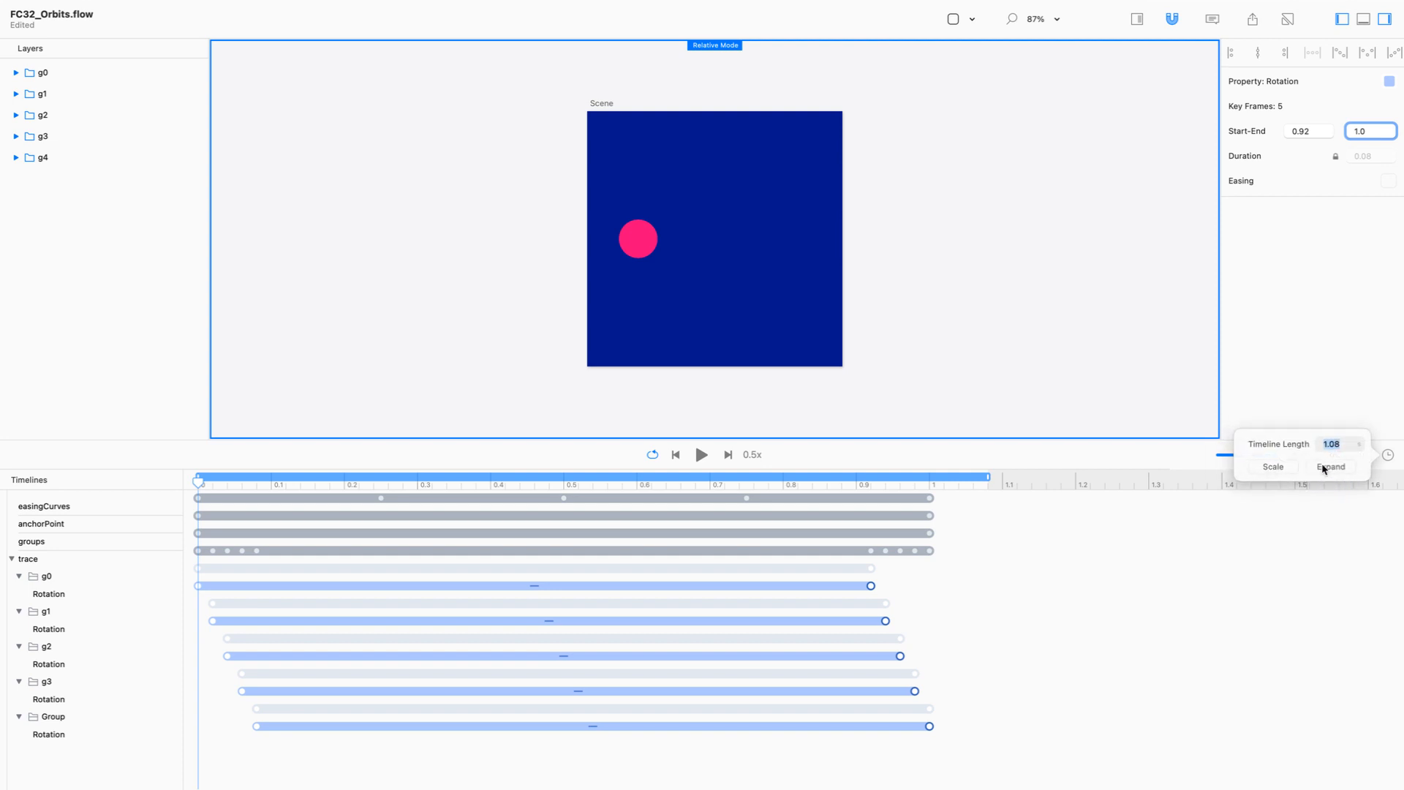
{"action": "type", "text": "1"}
{"action": "left_click", "coordinate": [1327, 468]}
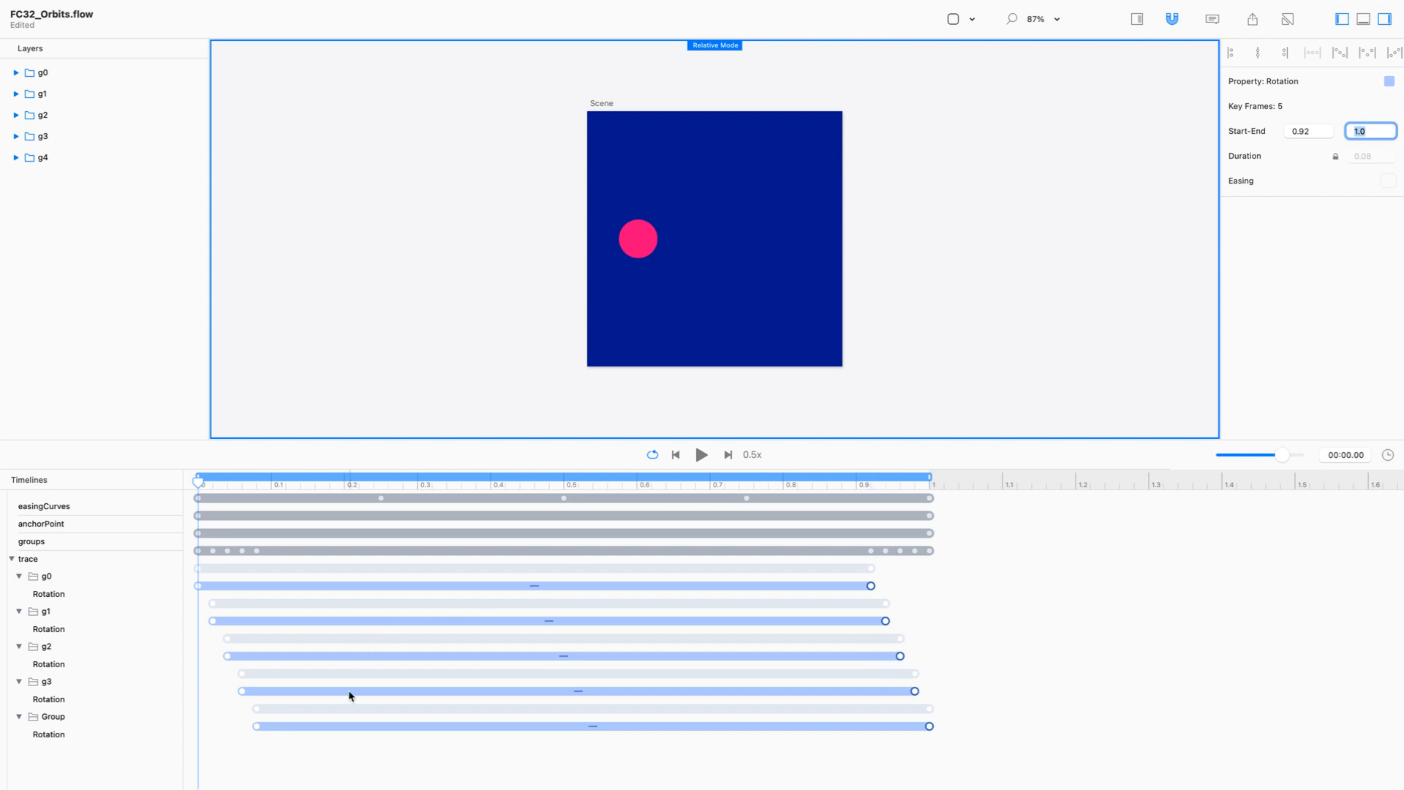
{"action": "left_click", "coordinate": [999, 374]}
{"action": "key", "text": "space"}
{"action": "key", "text": "space"}
Apply Ease Both easing to the rotation of all five groups and play the animation.
{"action": "left_click_drag", "start_coordinate": [369, 775], "coordinate": [189, 562]}
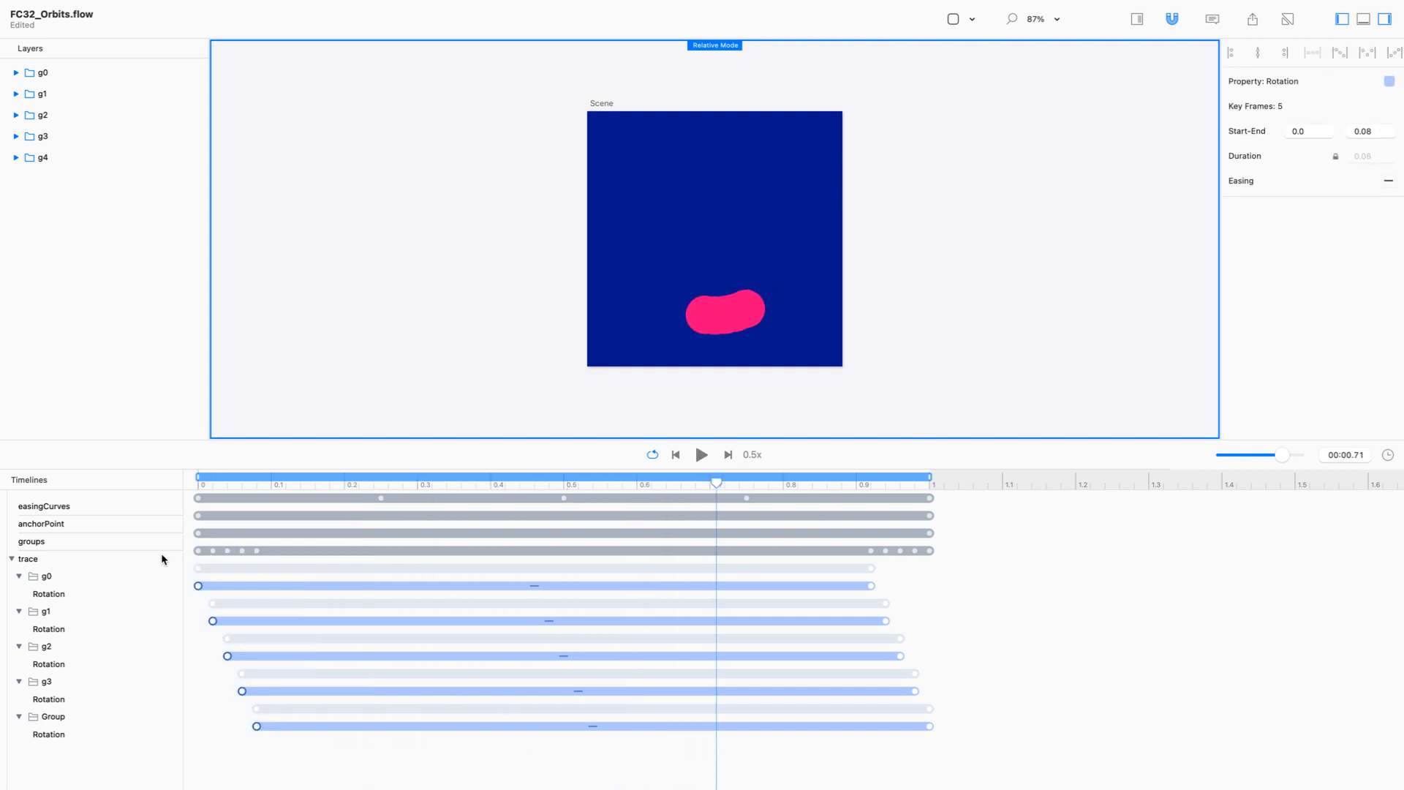
{"action": "left_click", "coordinate": [1388, 181]}
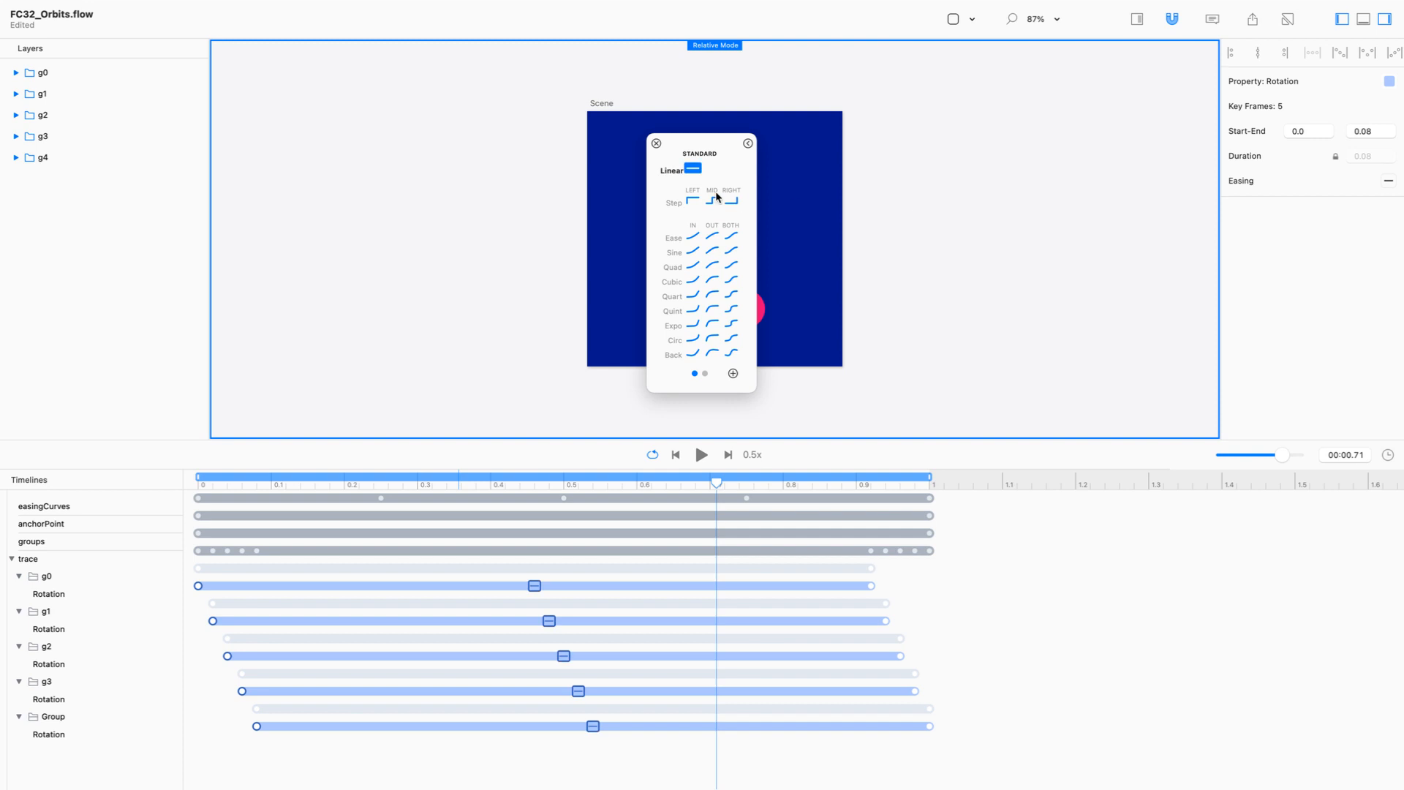
{"action": "left_click", "coordinate": [730, 236]}
{"action": "left_click", "coordinate": [656, 143]}
{"action": "key", "text": "space"}
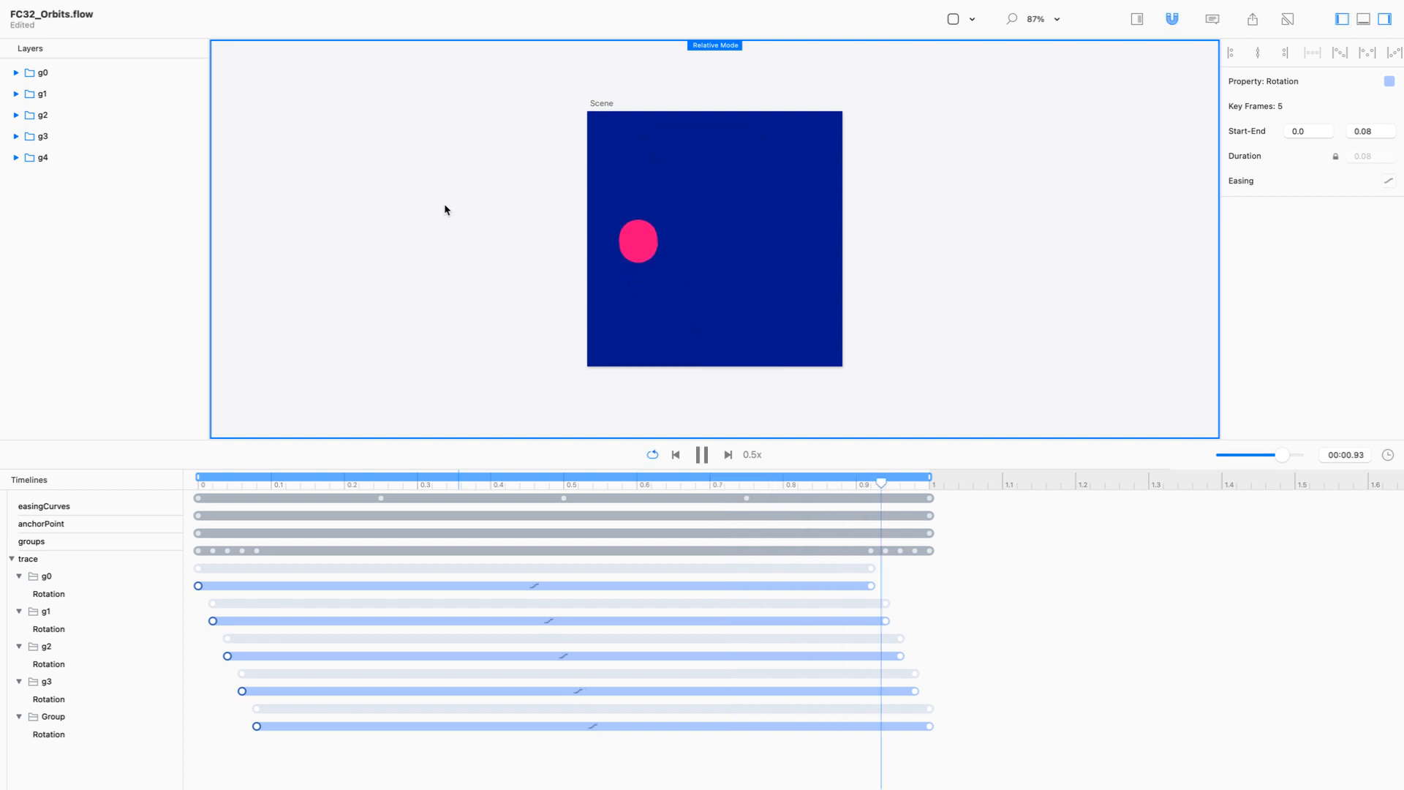
Pause the preview with the playhead at 0.59 seconds and expand groups g0 to g4 to reveal their circles.
{"action": "key", "text": "space"}
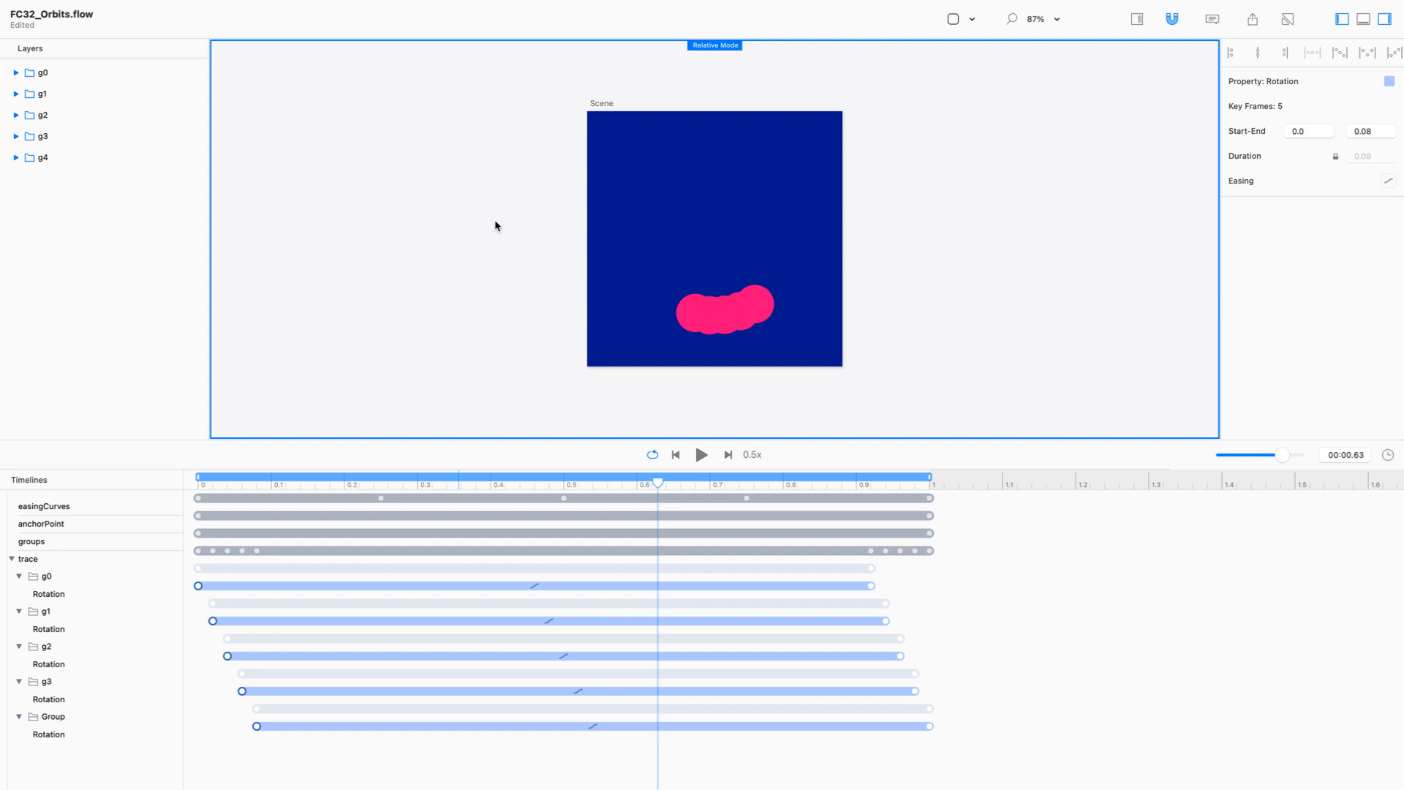
{"action": "left_click_drag", "start_coordinate": [376, 482], "coordinate": [633, 504]}
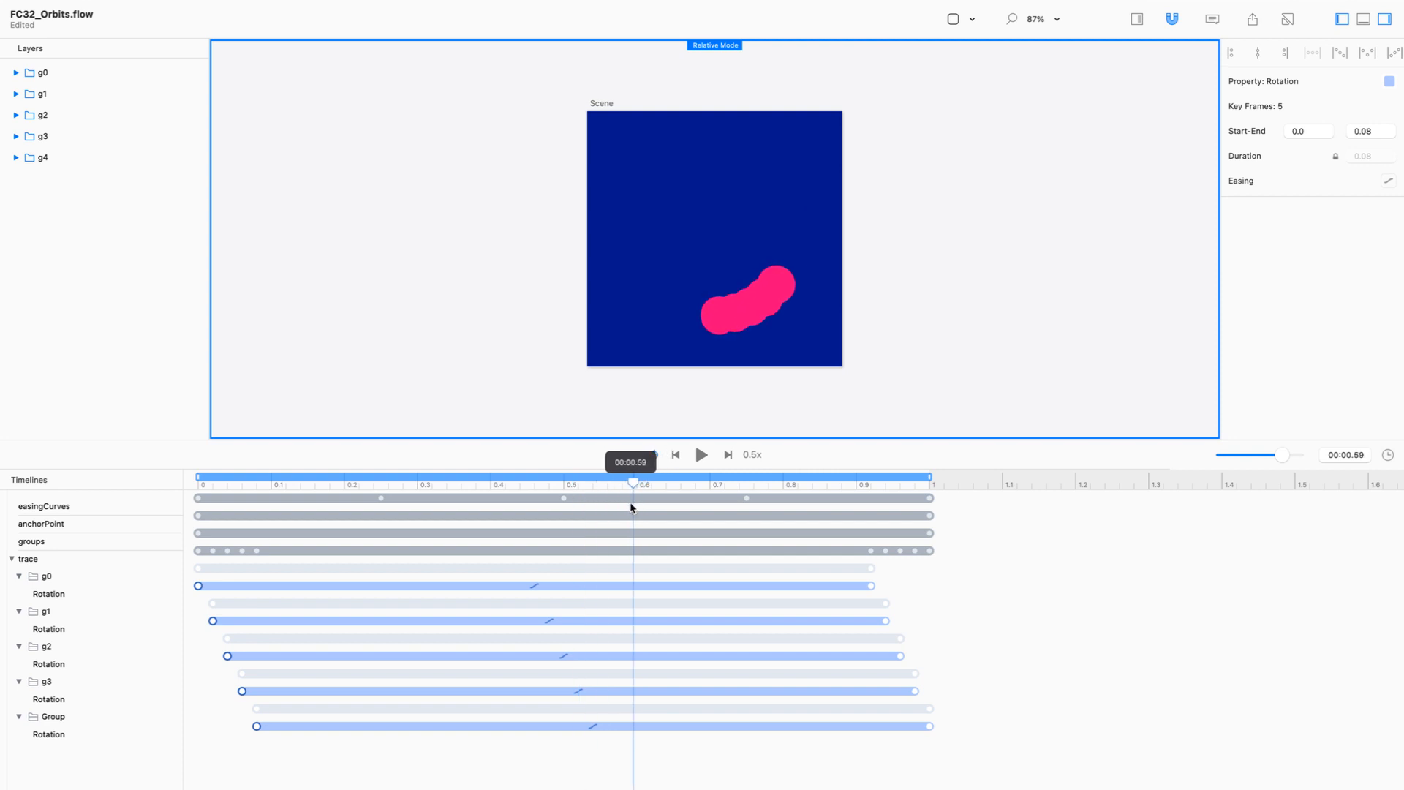
{"action": "left_click", "coordinate": [84, 94]}
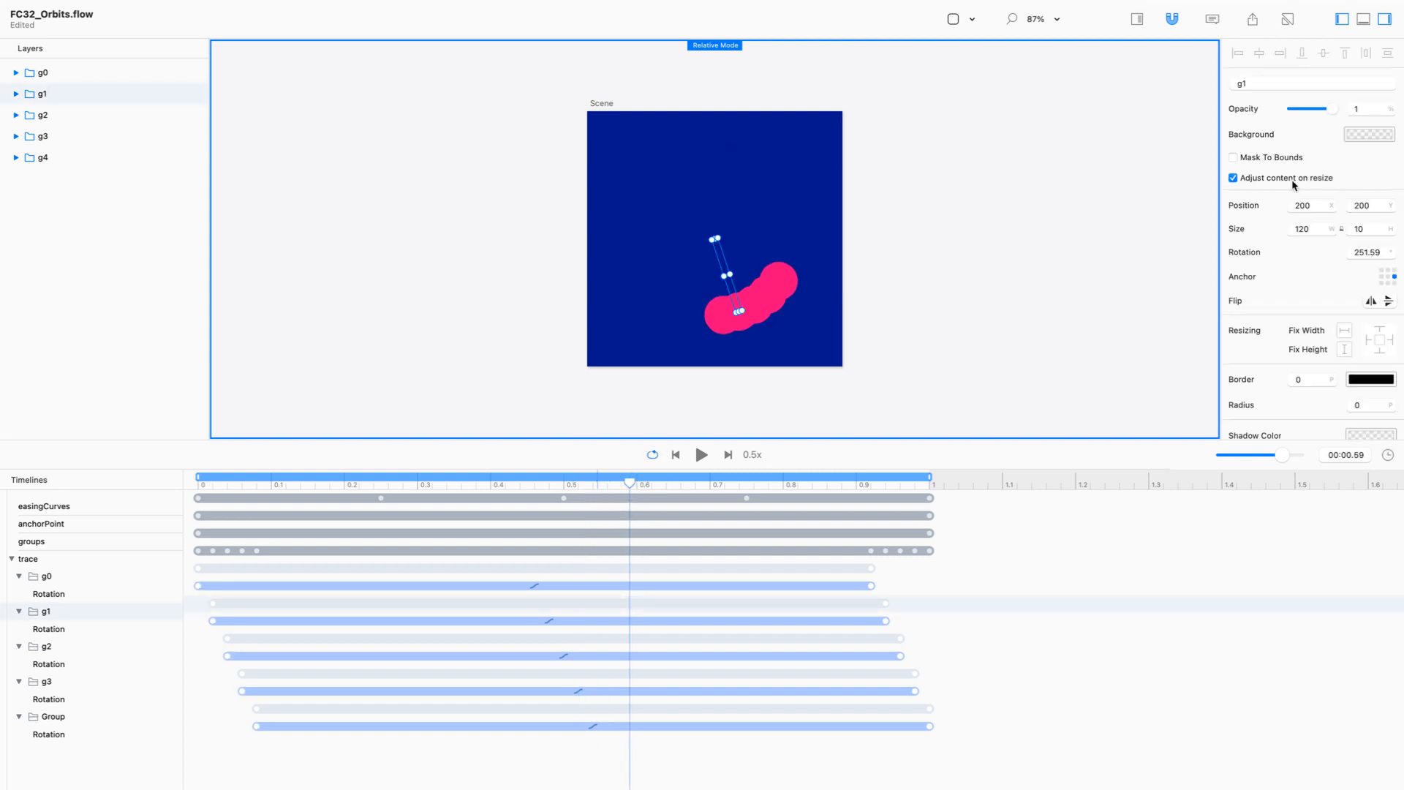
{"action": "left_click", "coordinate": [15, 72]}
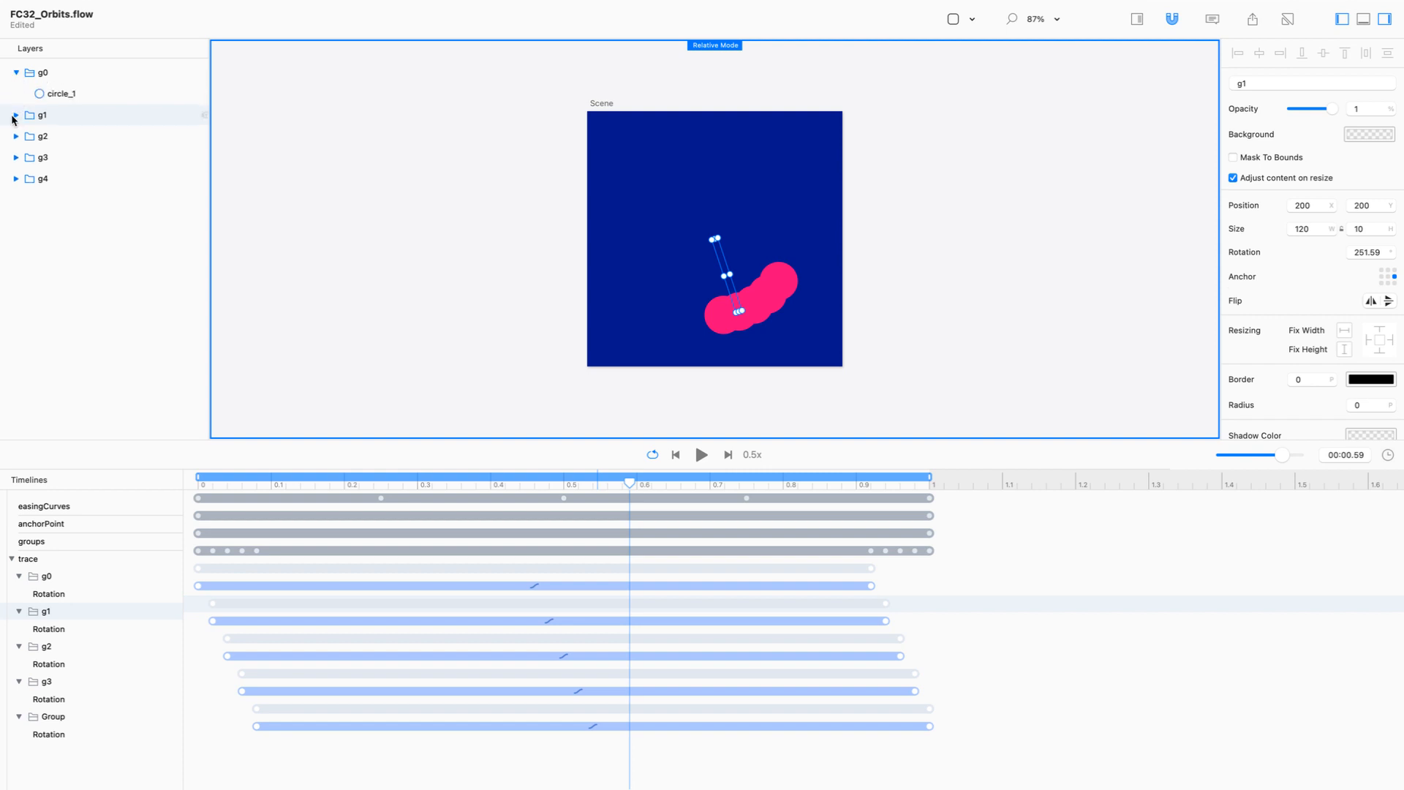
{"action": "left_click", "coordinate": [17, 115]}
{"action": "left_click", "coordinate": [16, 158]}
{"action": "left_click", "coordinate": [16, 200]}
{"action": "left_click", "coordinate": [17, 244]}
Rename the circle in group g1 as c1 and the circle in group g0 as c0.
{"action": "left_click", "coordinate": [70, 135]}
{"action": "double_click", "coordinate": [70, 137]}
{"action": "type", "text": "c1"}
{"action": "key", "text": "Return"}
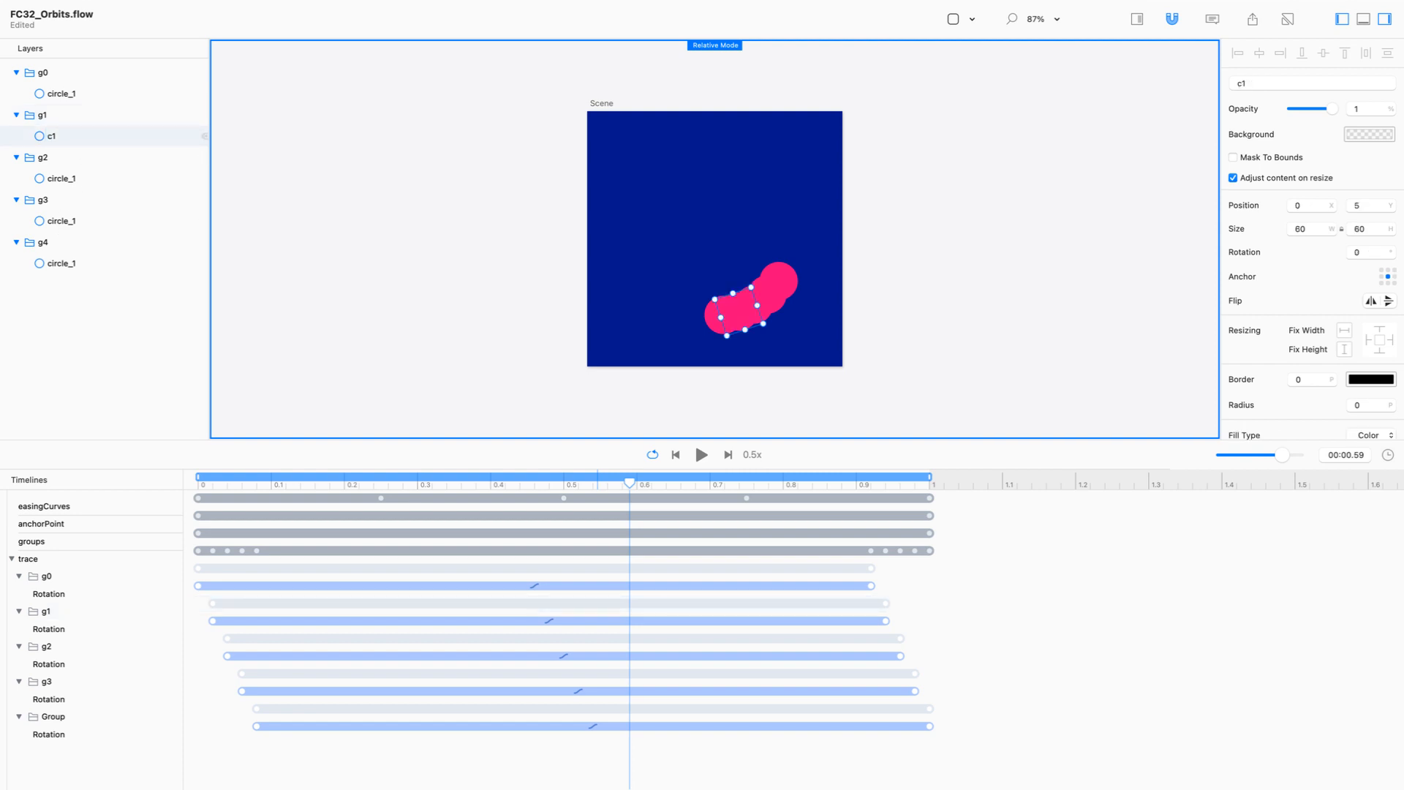
{"action": "double_click", "coordinate": [68, 93]}
{"action": "type", "text": "c0"}
{"action": "key", "text": "Return"}
Set circle c1's opacity to 0.9 and its size to 55.
{"action": "left_click", "coordinate": [62, 137]}
{"action": "left_click", "coordinate": [1370, 111]}
{"action": "left_click", "coordinate": [1377, 229]}
{"action": "type", "text": "55"}
{"action": "key", "text": "Return"}
Rename the circle in group g2 as c2.
{"action": "left_click", "coordinate": [80, 180]}
{"action": "double_click", "coordinate": [67, 181]}
{"action": "type", "text": "c"}
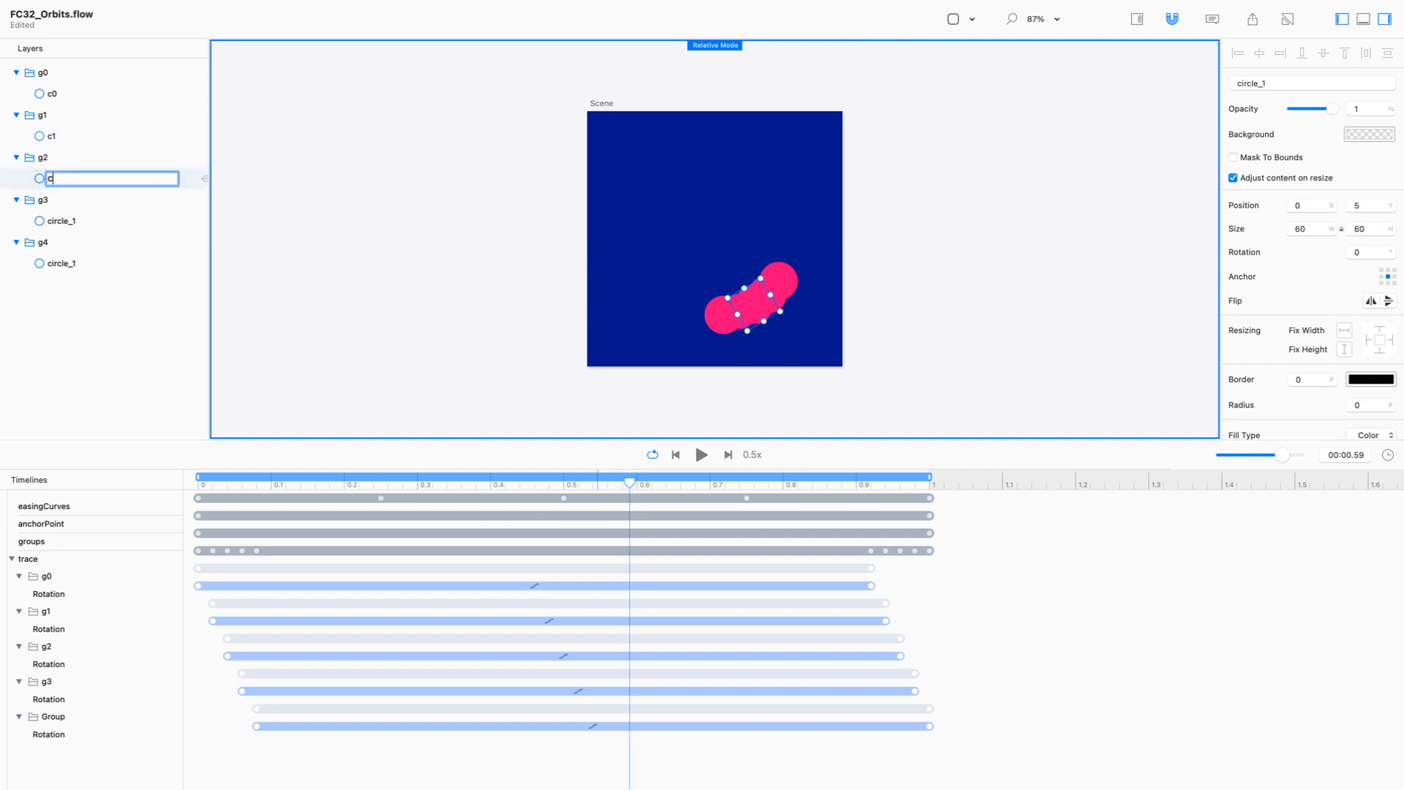
{"action": "type", "text": "2"}
{"action": "key", "text": "Return"}
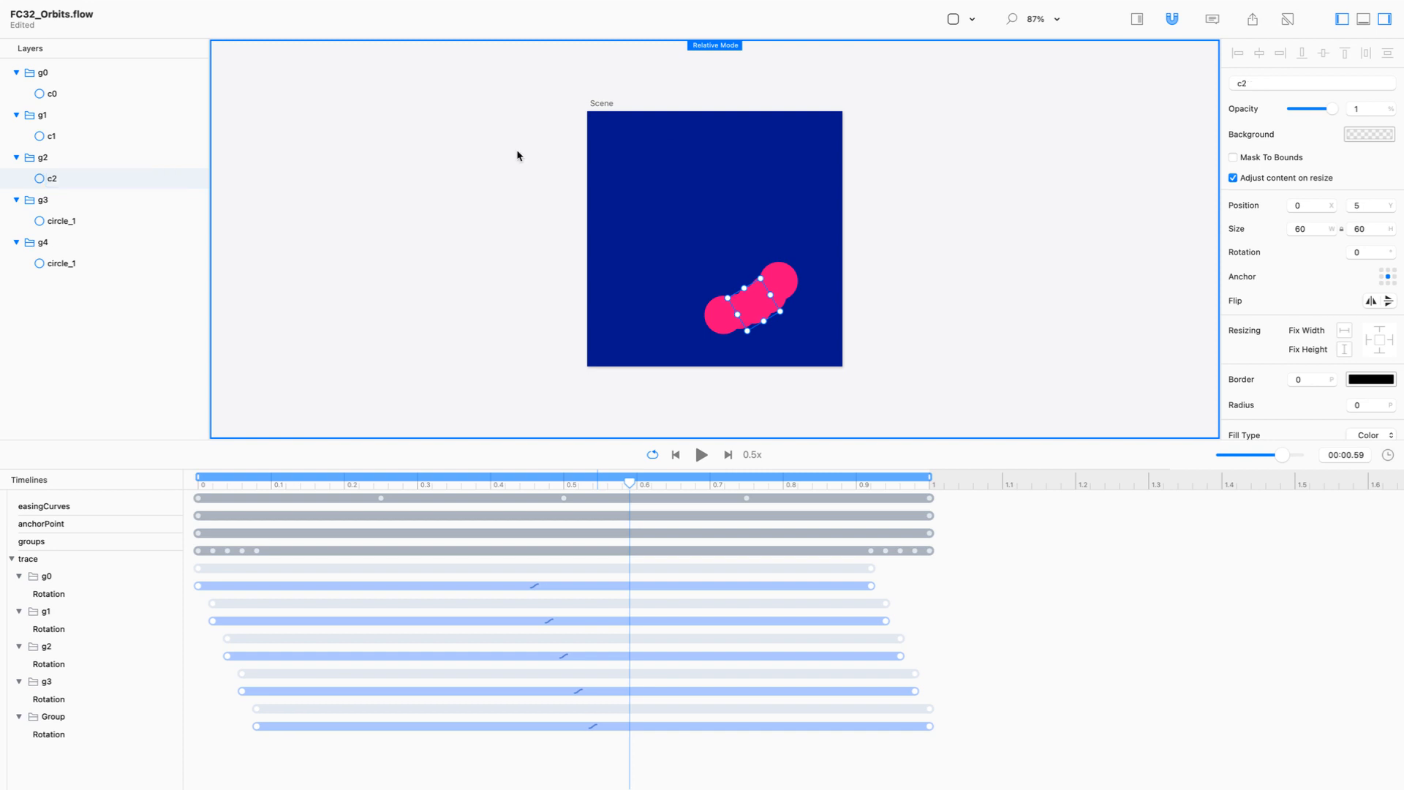
Set circle c2's size to 50 and its opacity to 0.8.
{"action": "double_click", "coordinate": [1358, 229]}
{"action": "type", "text": "50"}
{"action": "key", "text": "Return"}
{"action": "double_click", "coordinate": [1321, 86]}
{"action": "left_click", "coordinate": [1357, 108]}
{"action": "type", "text": "0.8"}
{"action": "key", "text": "Return"}
Rename the circle in group g3 as c3.
{"action": "left_click", "coordinate": [109, 220]}
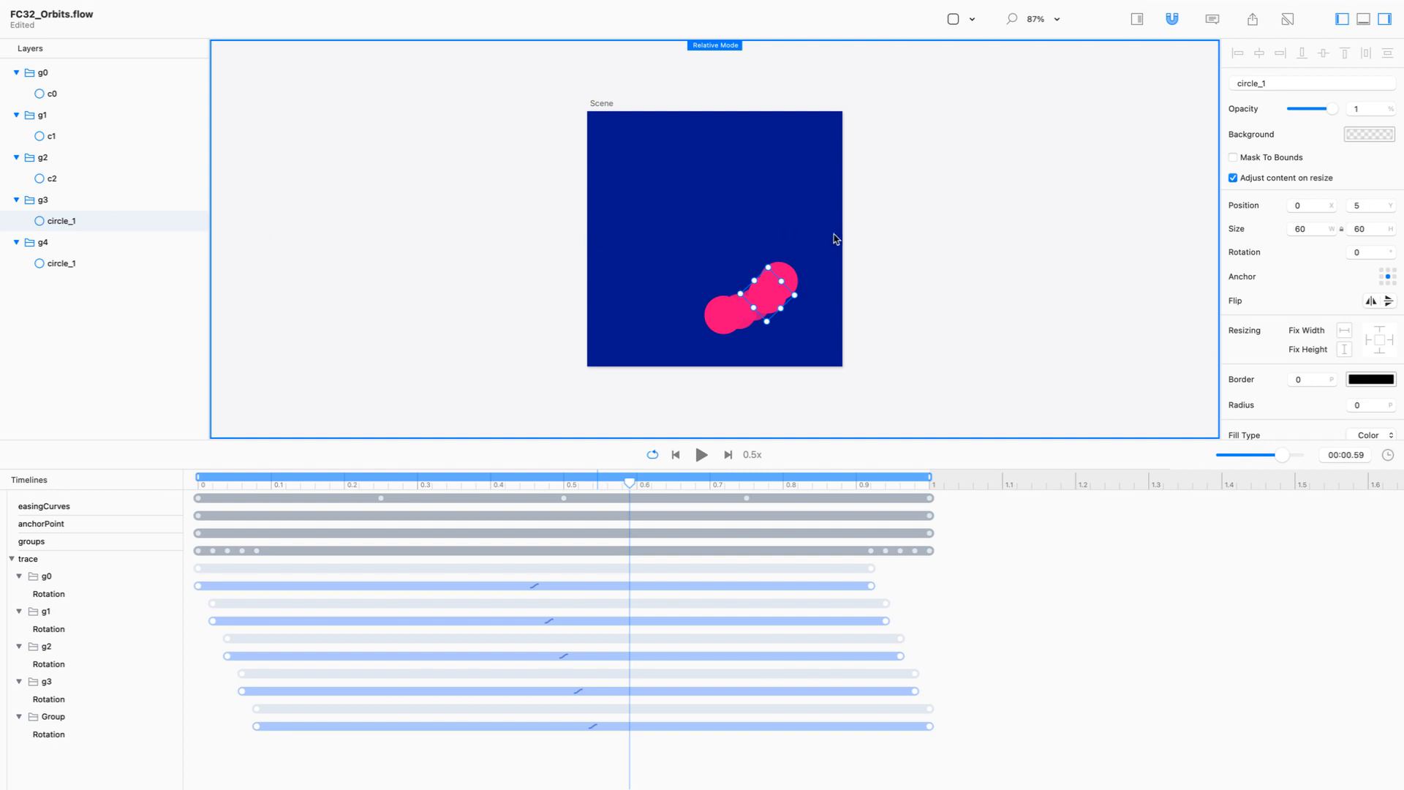
{"action": "key", "text": "Return"}
{"action": "type", "text": "c3"}
{"action": "key", "text": "Return"}
Set circle c3's size to 45 and its opacity to 0.7.
{"action": "double_click", "coordinate": [1372, 227]}
{"action": "type", "text": "45"}
{"action": "key", "text": "Return"}
{"action": "left_click", "coordinate": [1368, 108]}
{"action": "type", "text": "0.7"}
{"action": "key", "text": "Return"}
Rename the circle in group g4 as c4.
{"action": "left_click", "coordinate": [81, 265]}
{"action": "double_click", "coordinate": [81, 265]}
{"action": "type", "text": "g"}
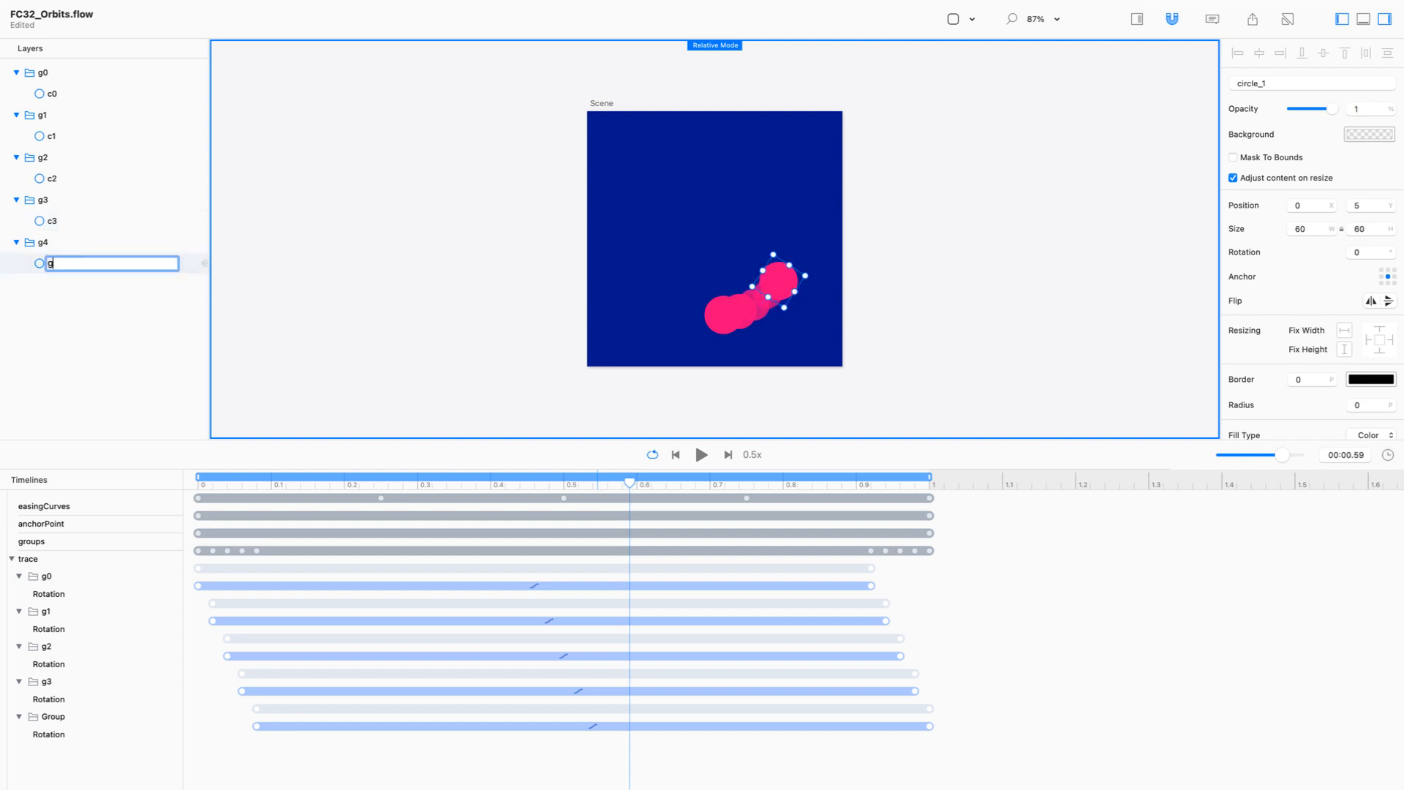
{"action": "type", "text": "4"}
{"action": "key", "text": "Return"}
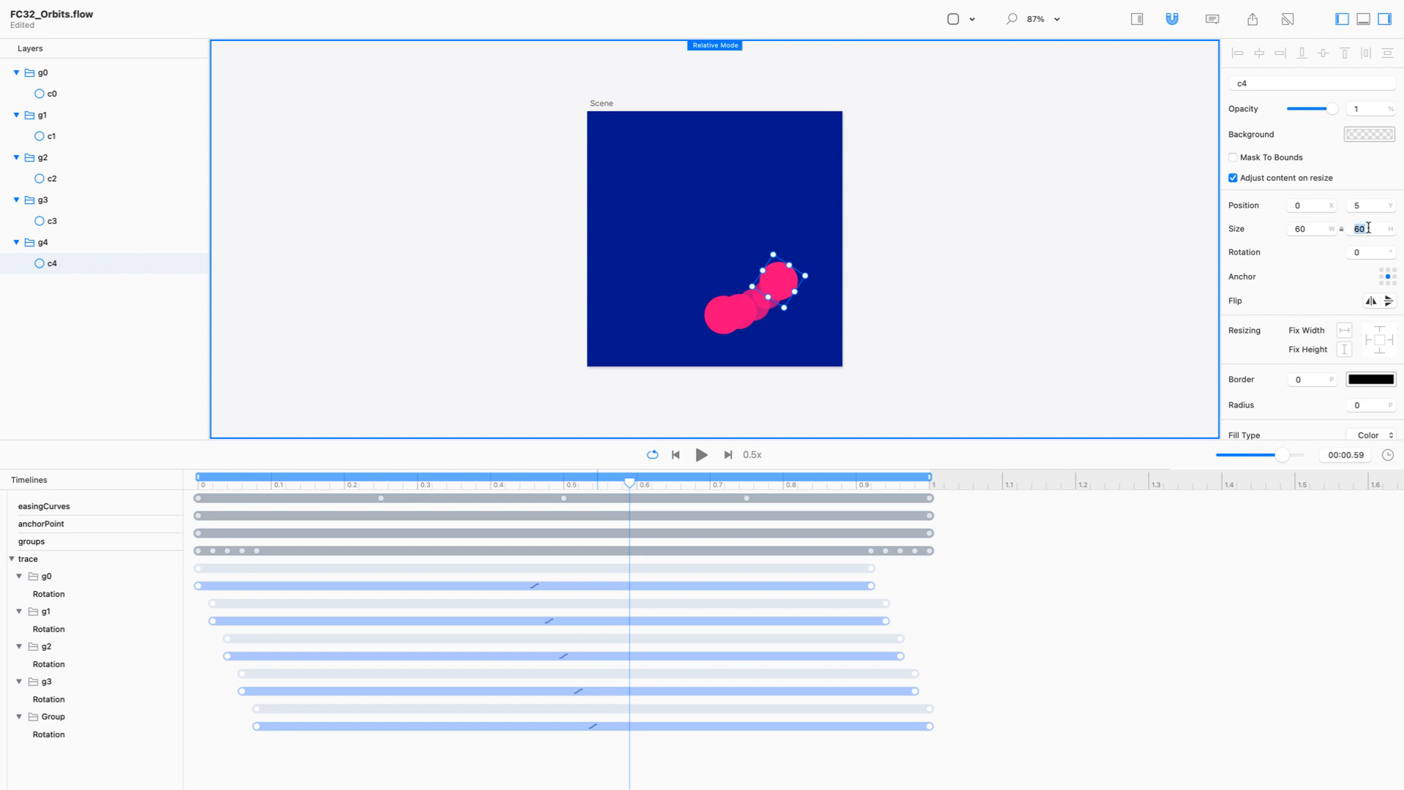
Set circle c4's size to 40 and its opacity to 0.6.
{"action": "type", "text": "40"}
{"action": "key", "text": "Return"}
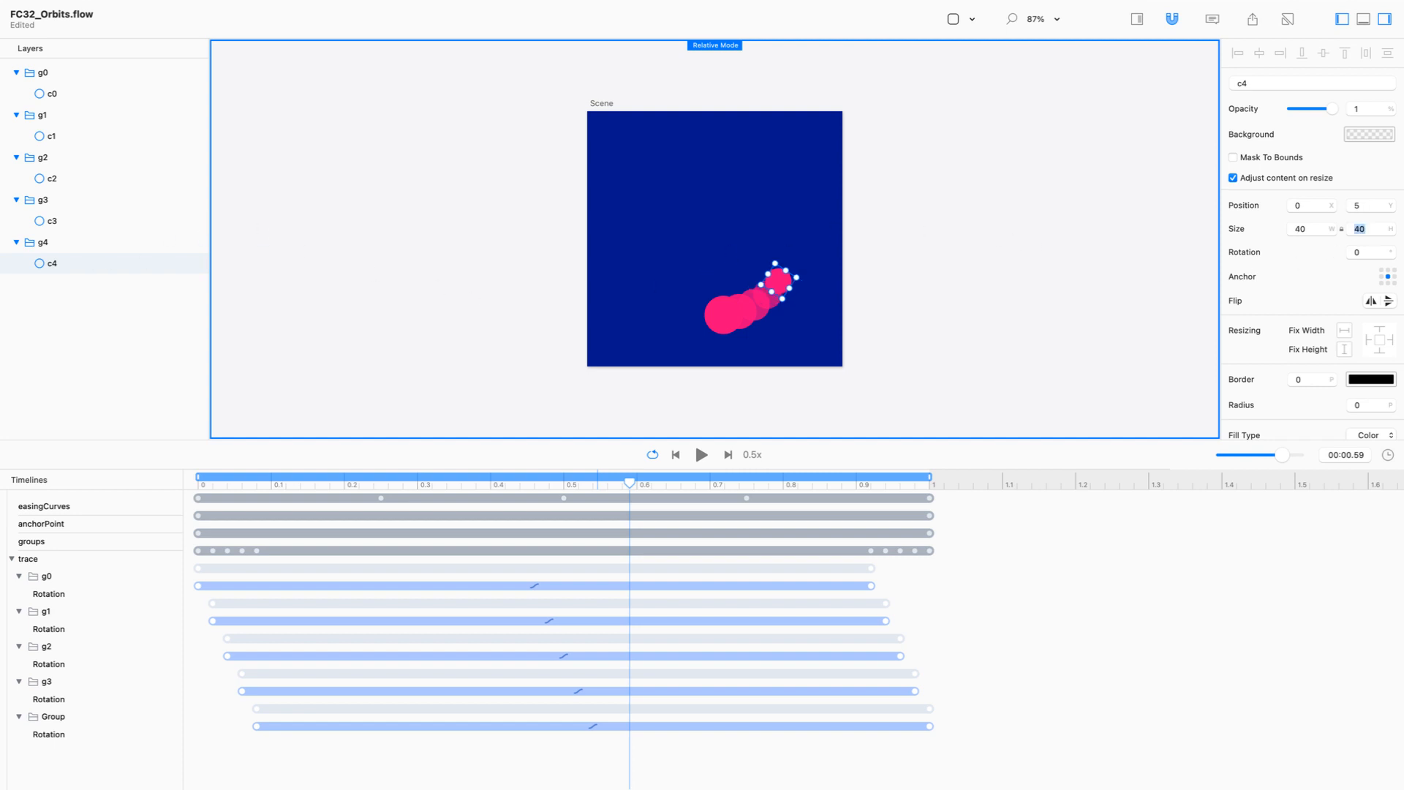
{"action": "left_click", "coordinate": [1371, 104]}
{"action": "type", "text": ".6"}
{"action": "key", "text": "Return"}
{"action": "left_click", "coordinate": [1043, 260]}
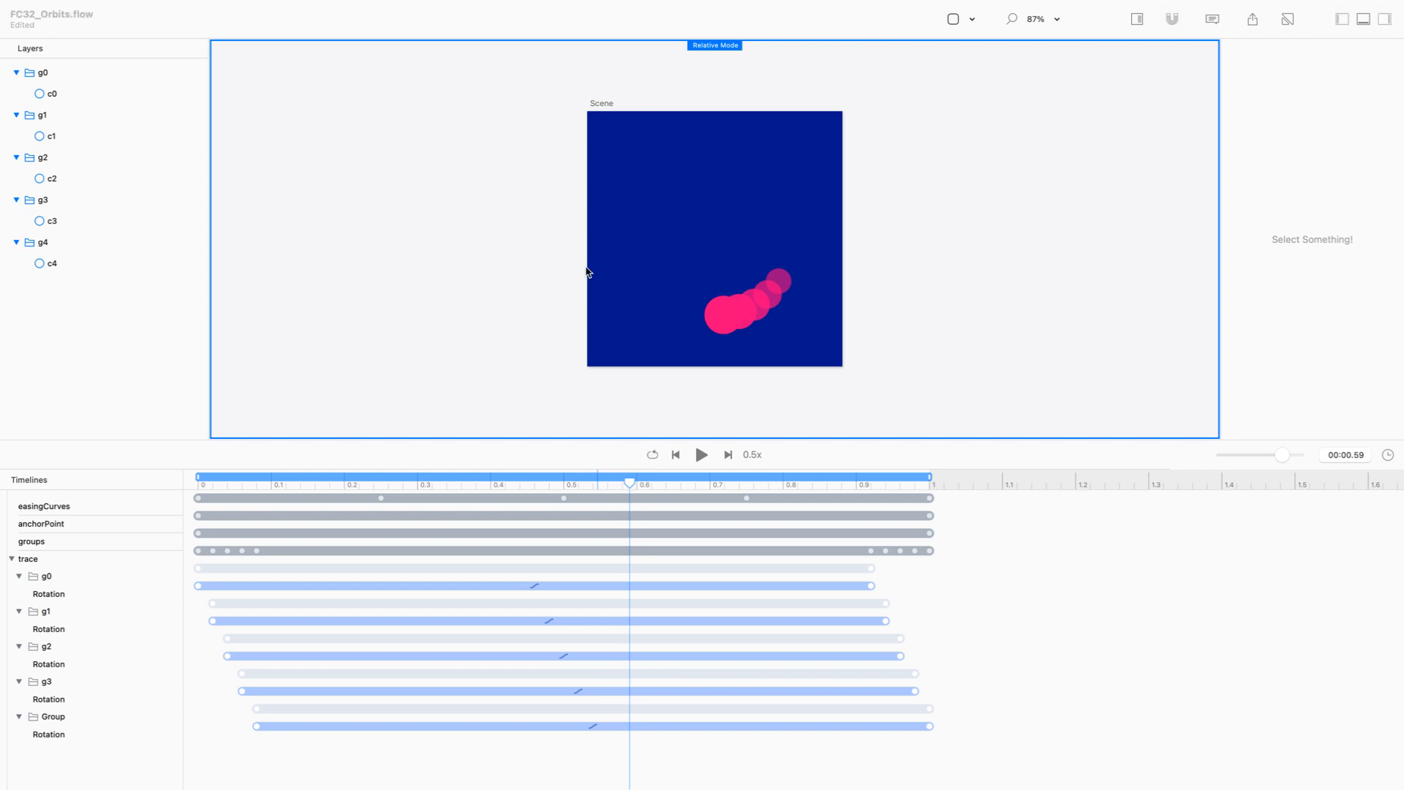
Switch to Preview to examine the trail in the reference GIF, and return to Flow.
{"action": "key", "text": "super+Tab"}
{"action": "left_click", "coordinate": [607, 391]}
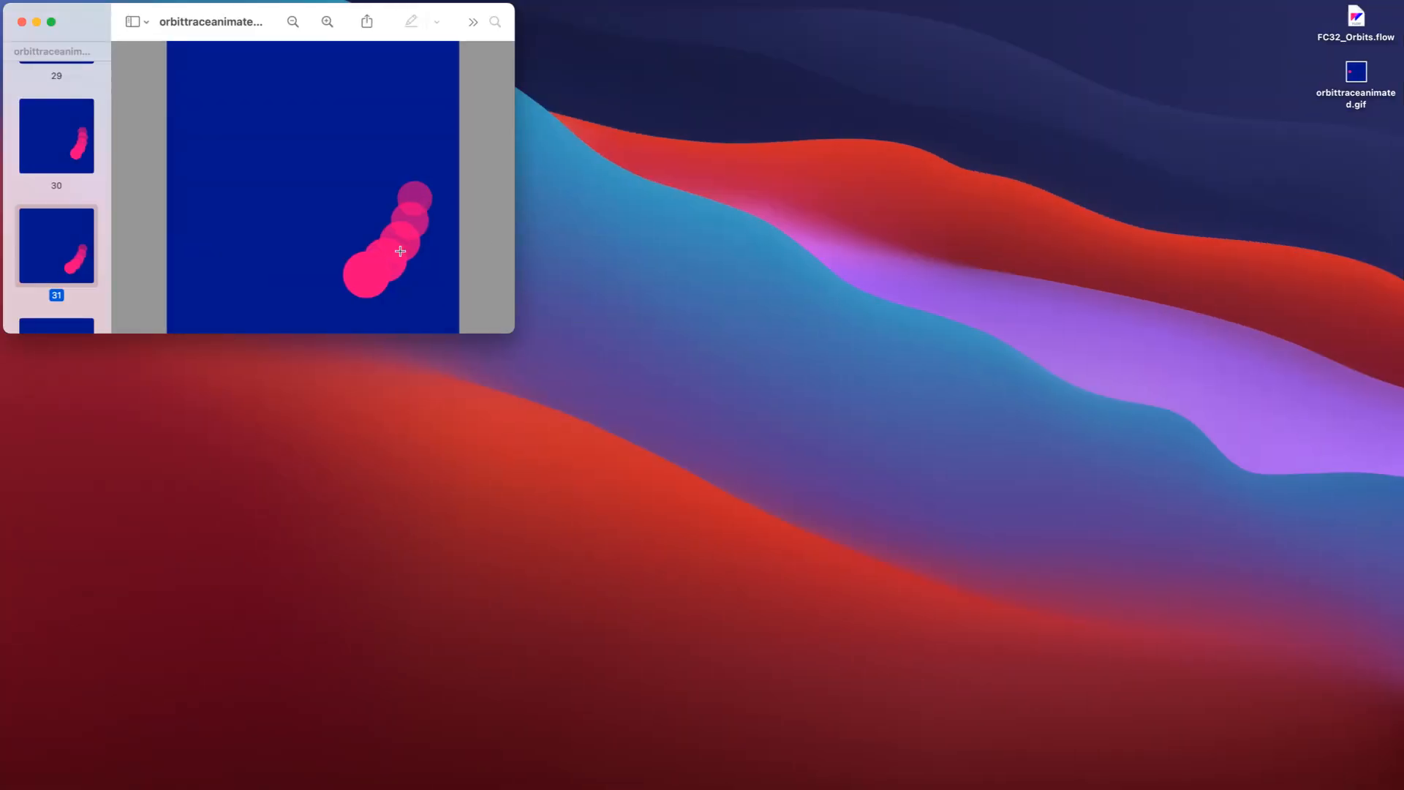
{"action": "key", "text": "super+Tab"}
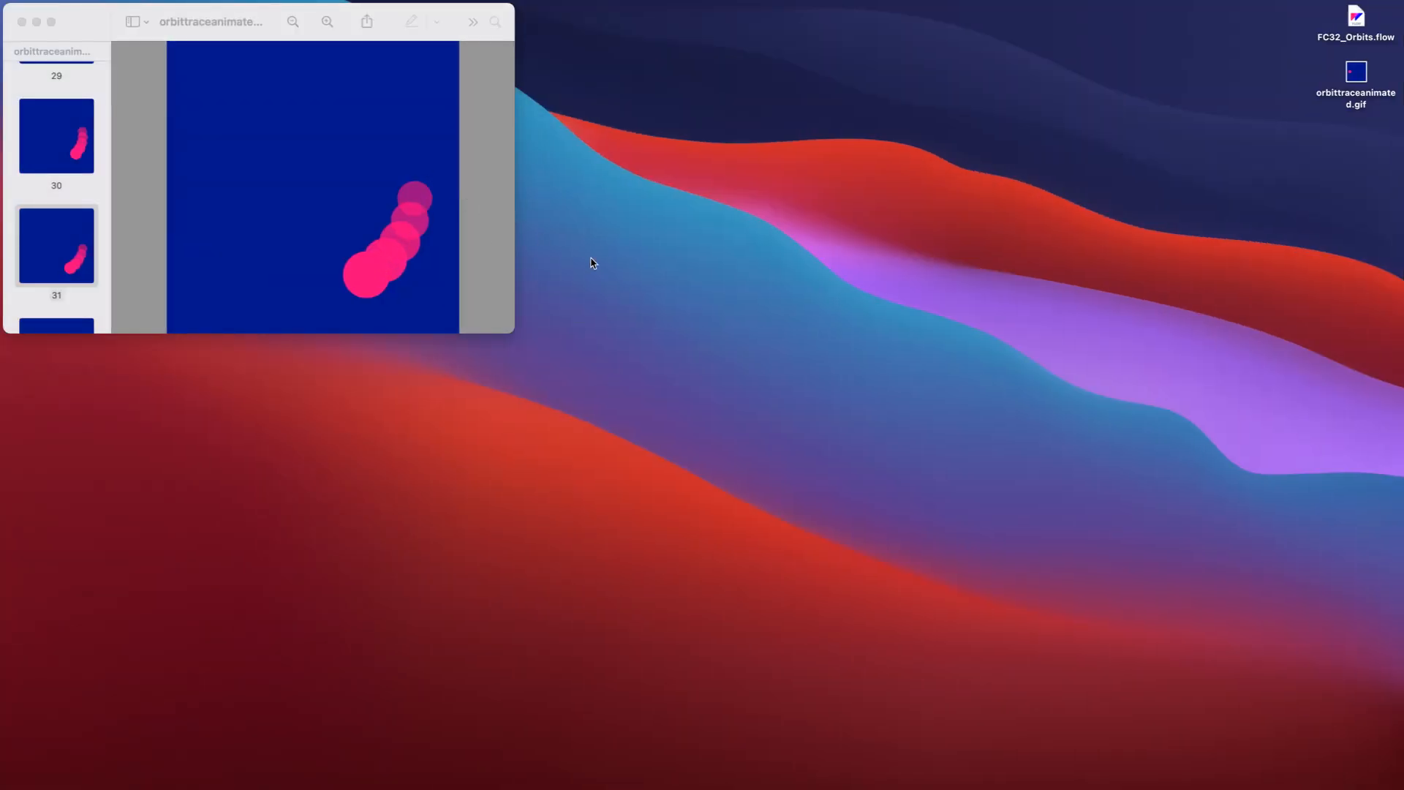
{"action": "key", "text": "super+Tab"}
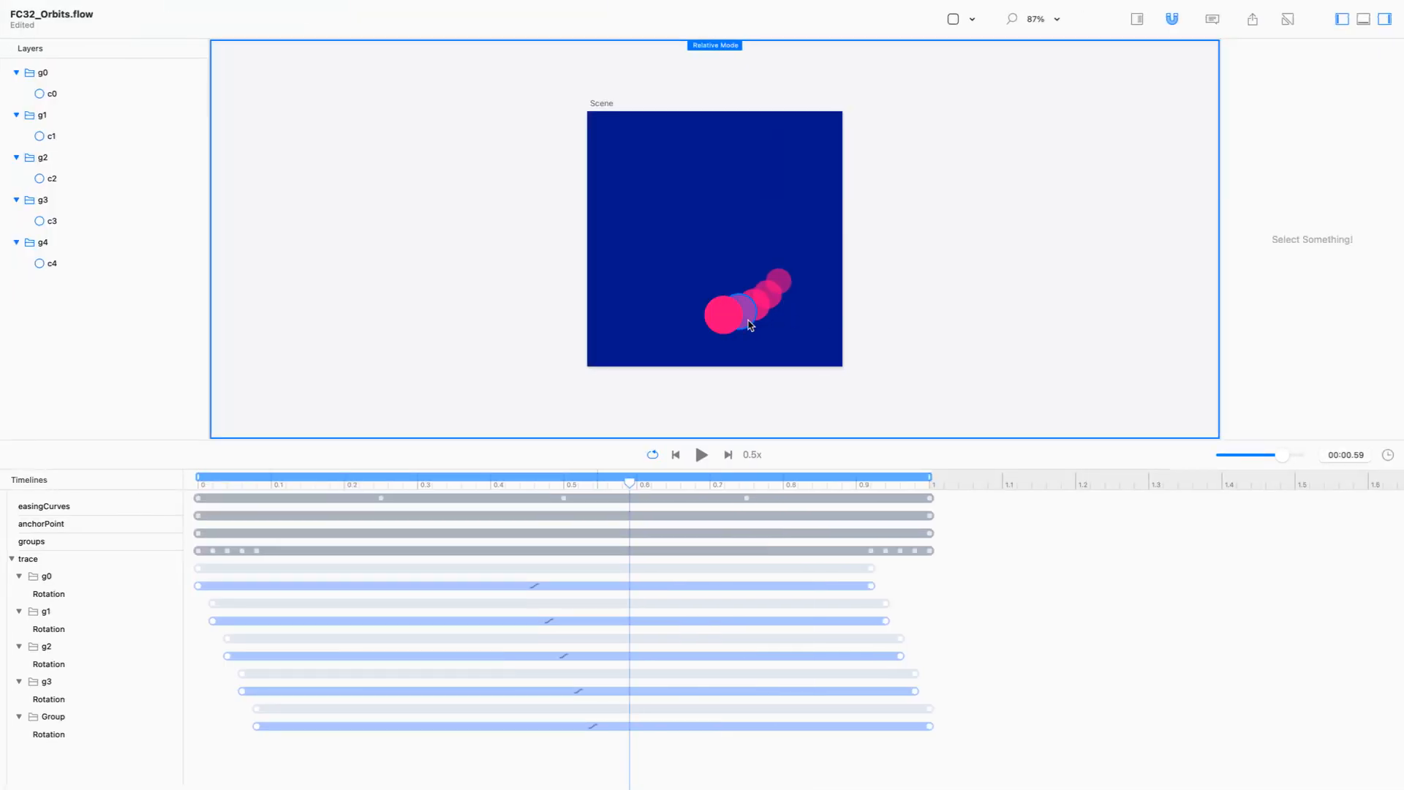
Set the size of circle c1 to 58.
{"action": "left_click", "coordinate": [751, 324]}
{"action": "left_click", "coordinate": [1375, 229]}
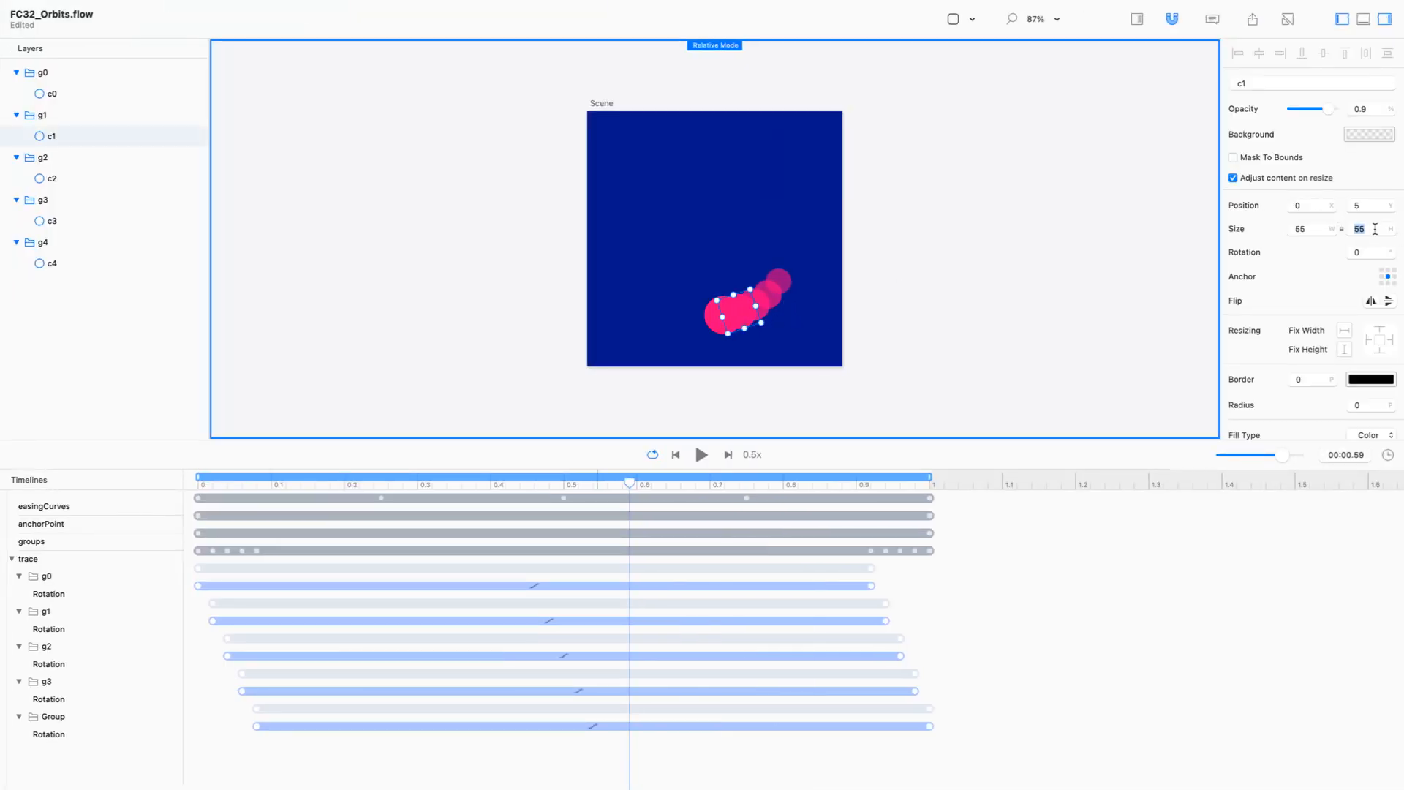
{"action": "left_click", "coordinate": [914, 261]}
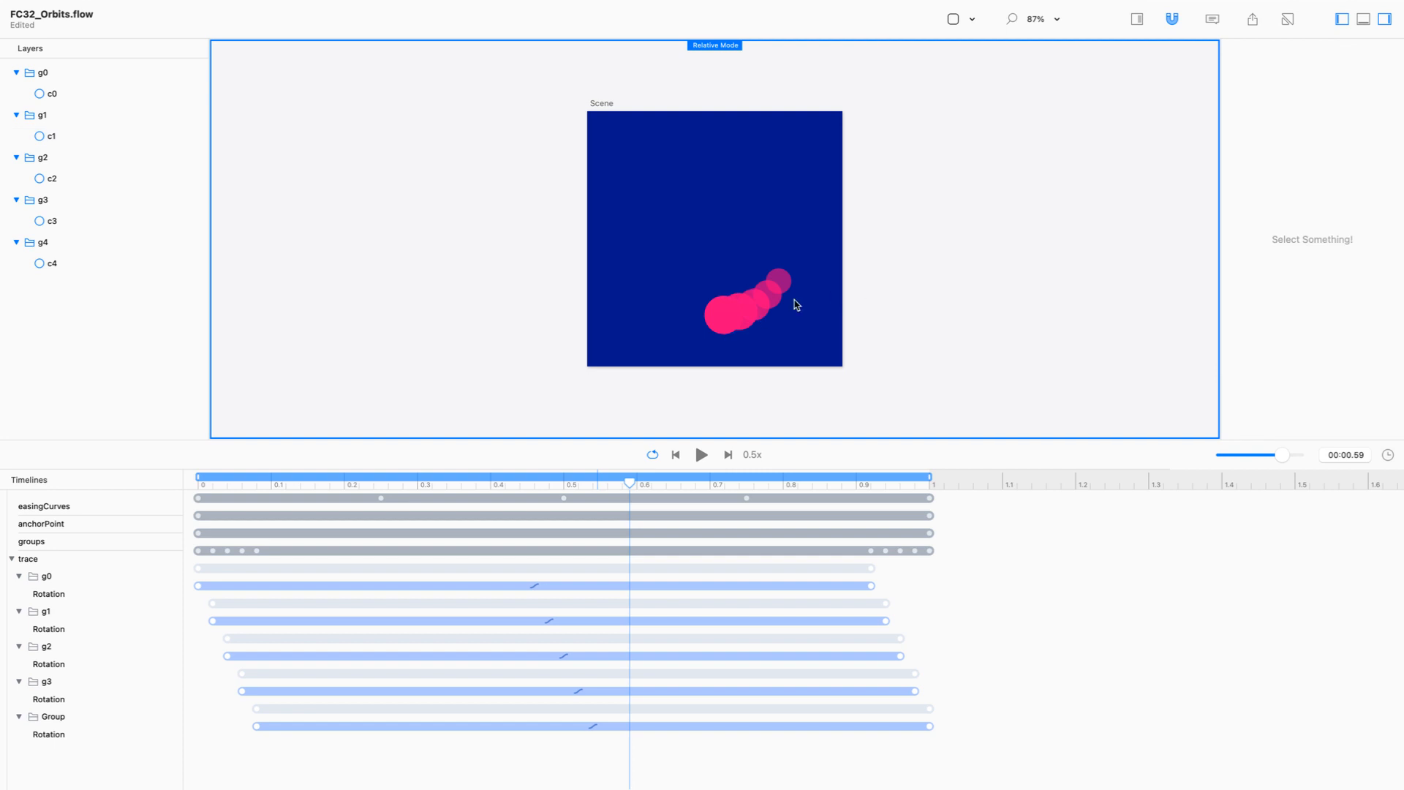
Enlarge circles c2 and c4 and set circle c3's size to 52.
{"action": "left_click", "coordinate": [771, 306]}
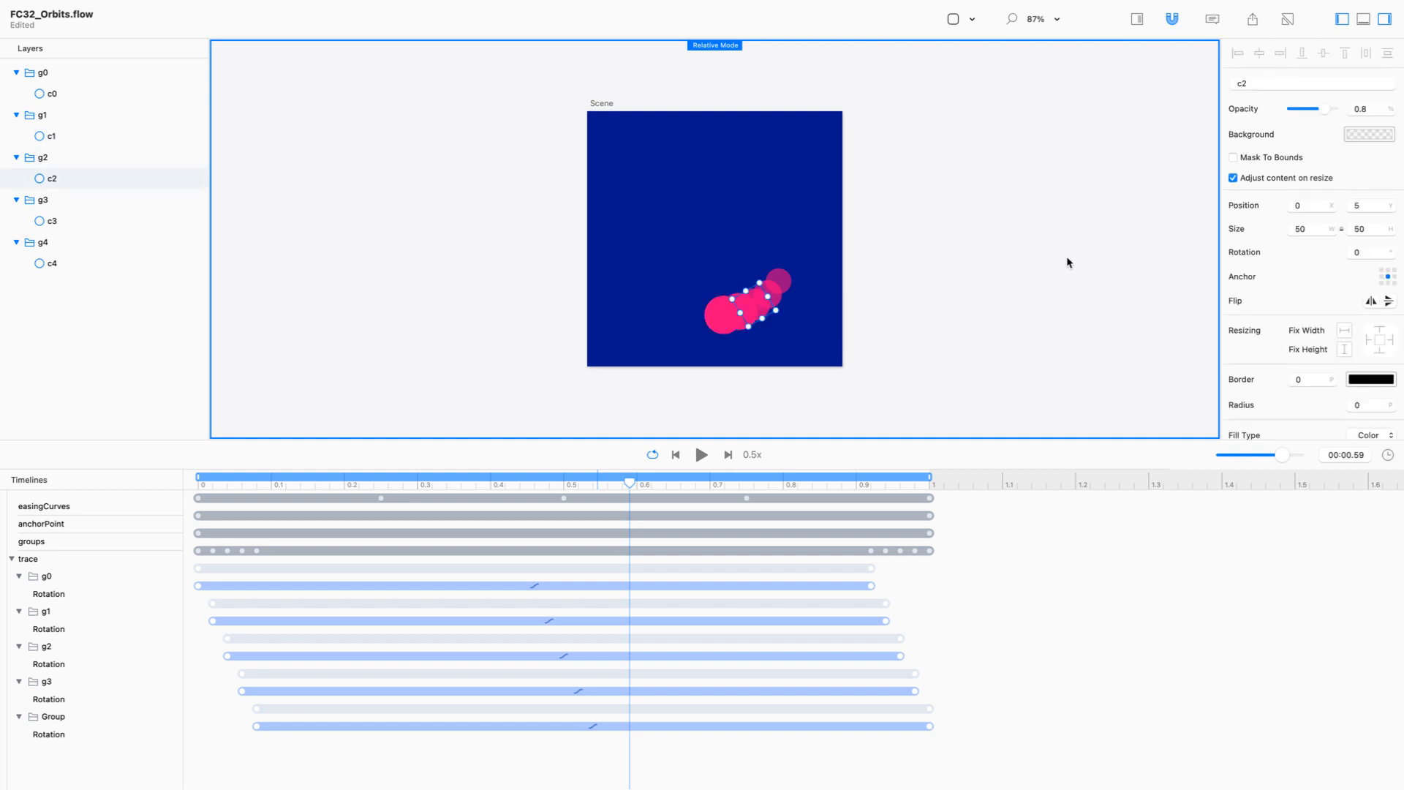
{"action": "left_click", "coordinate": [1368, 231]}
{"action": "left_click", "coordinate": [932, 302]}
{"action": "left_click", "coordinate": [784, 294]}
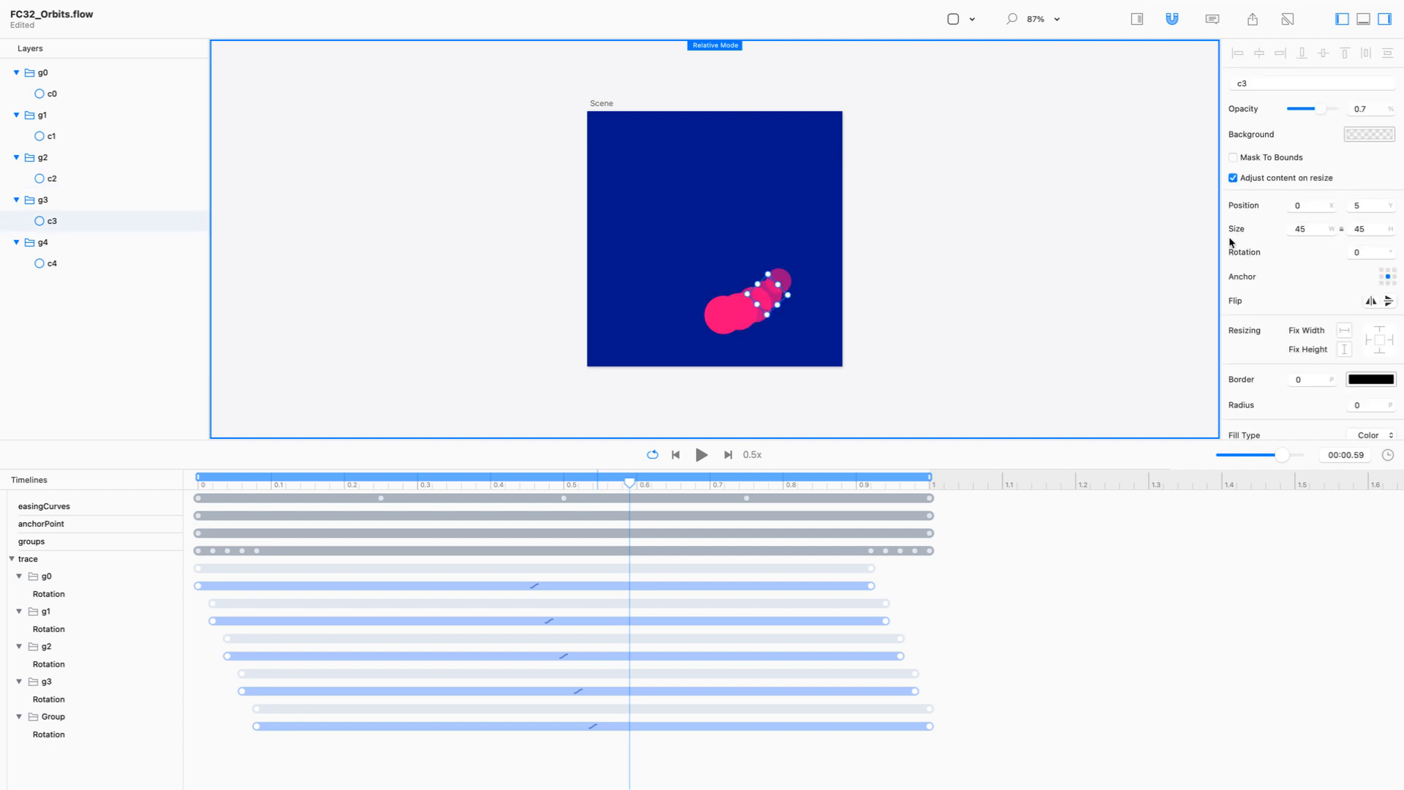
{"action": "left_click", "coordinate": [1363, 228]}
{"action": "left_click", "coordinate": [1027, 276]}
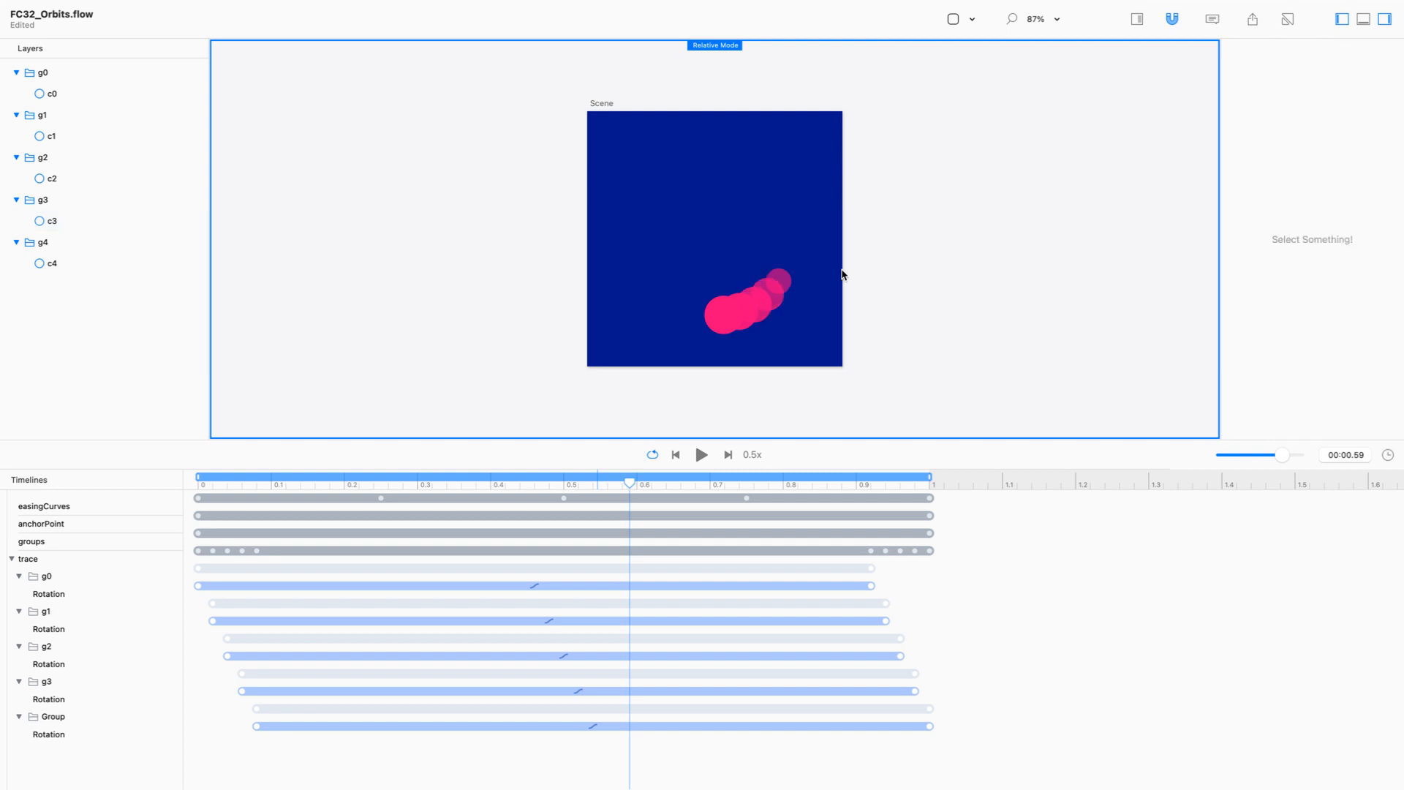
{"action": "left_click", "coordinate": [778, 276]}
{"action": "left_click", "coordinate": [1362, 230]}
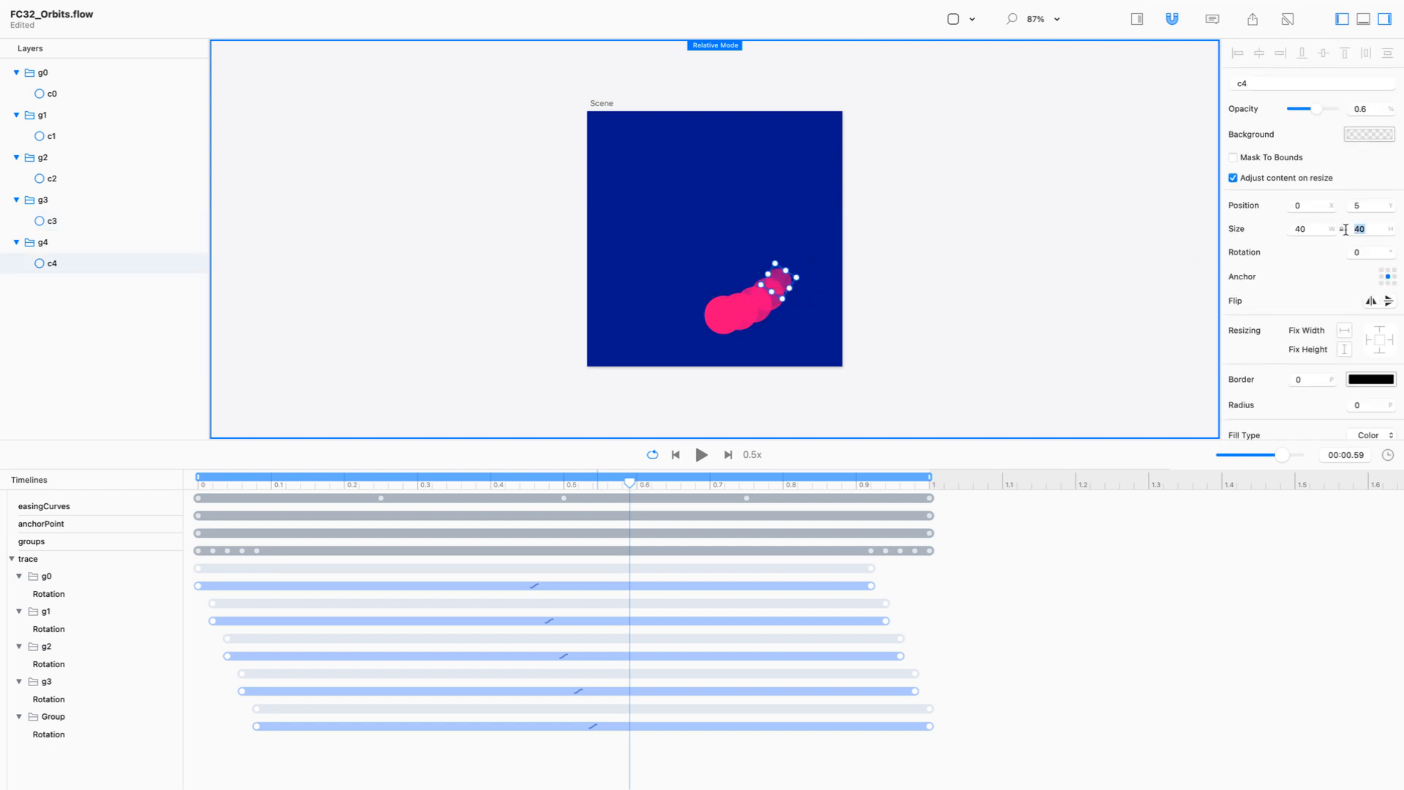
{"action": "left_click", "coordinate": [1007, 264]}
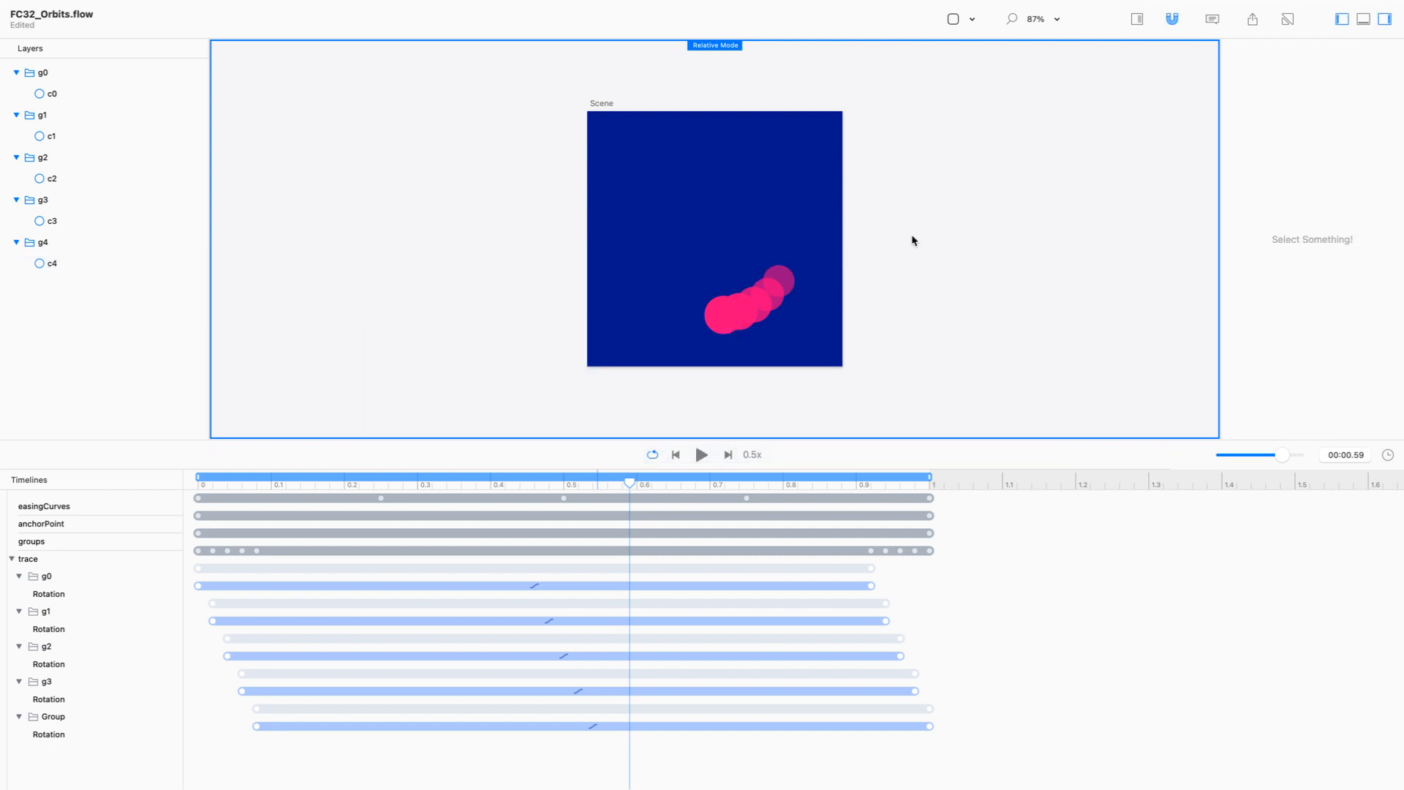
Compare the trail with the reference GIF in Preview, and check the sizes of circles c3 and c1 in Flow.
{"action": "key", "text": "super+Tab"}
{"action": "key", "text": "super+Tab"}
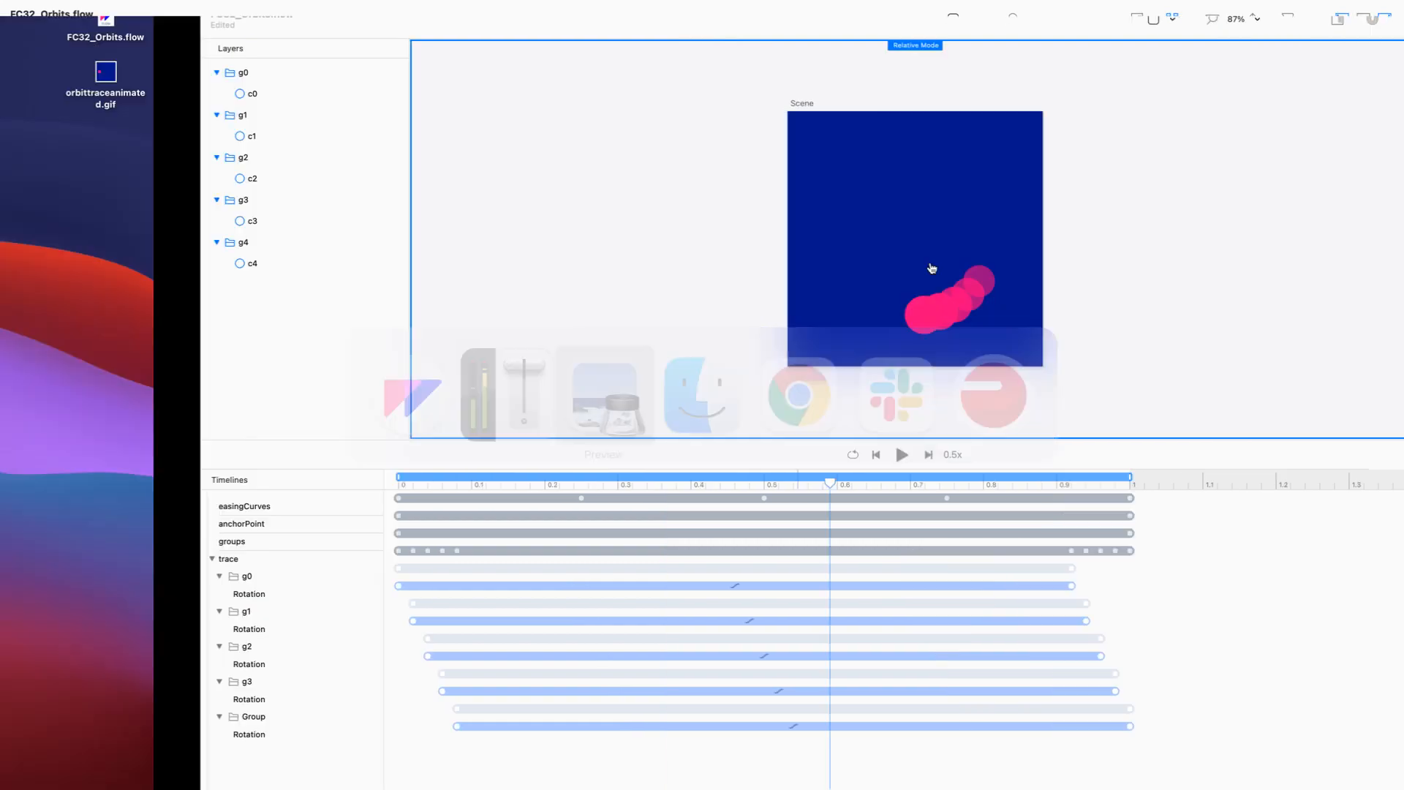
{"action": "key", "text": "super+Tab"}
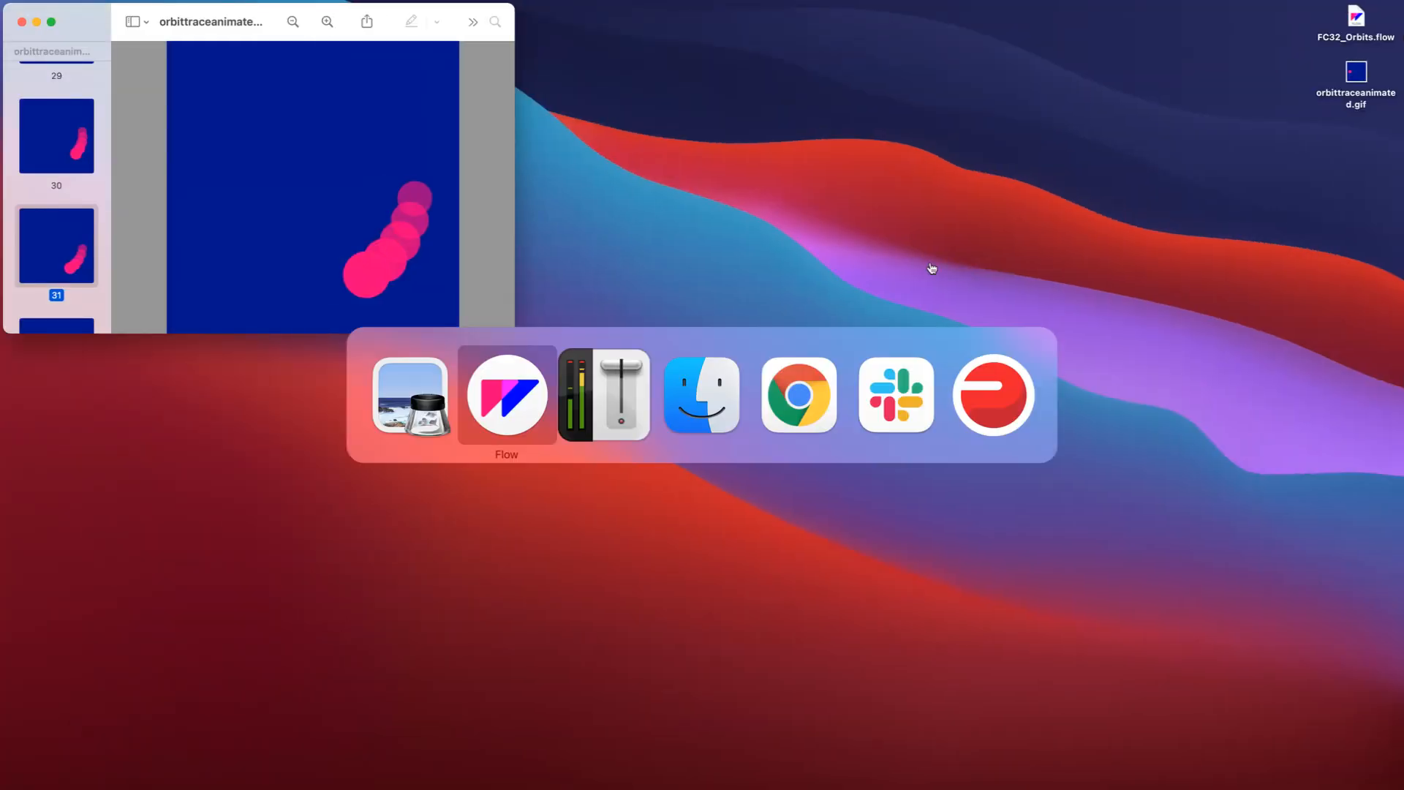
{"action": "left_click", "coordinate": [788, 288]}
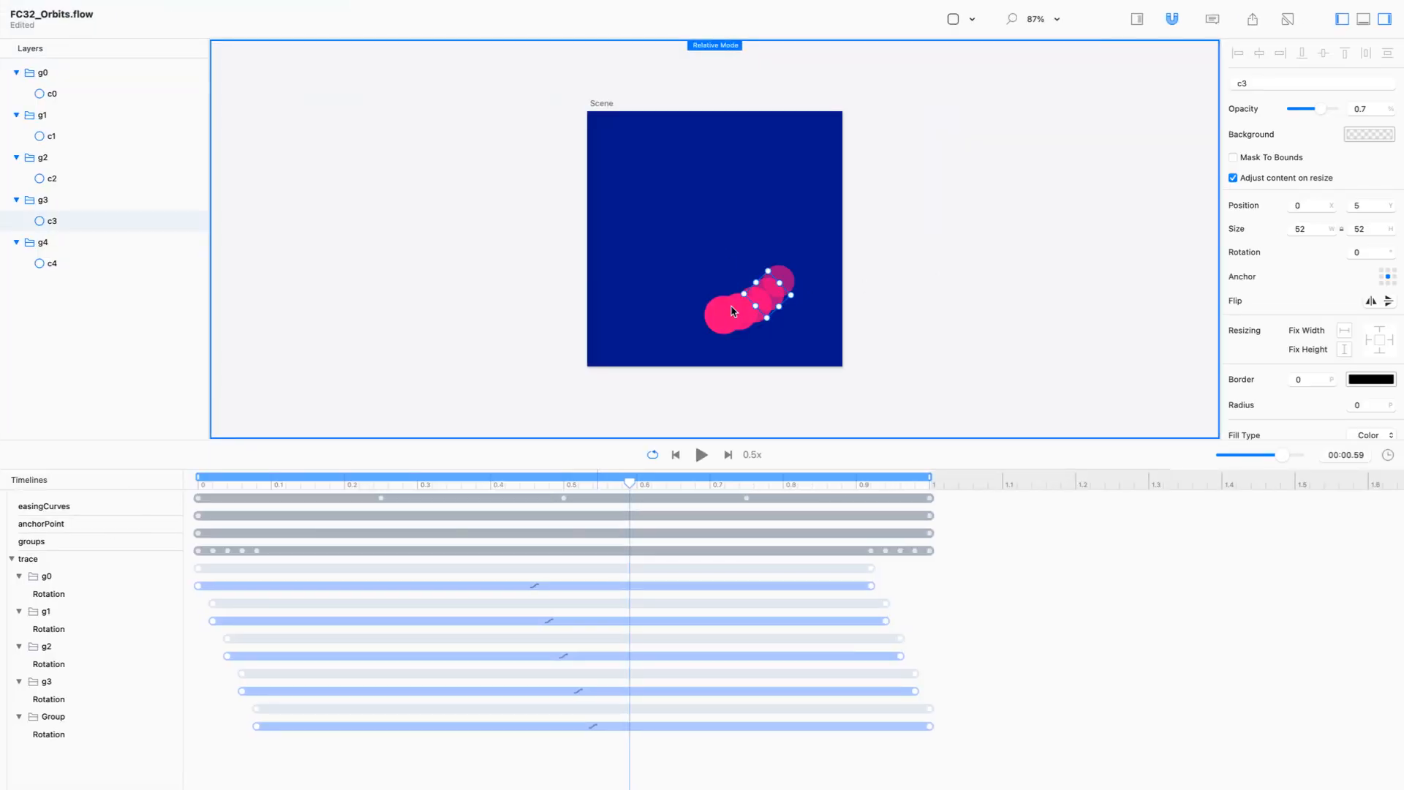
{"action": "left_click", "coordinate": [766, 331]}
{"action": "left_click", "coordinate": [748, 310]}
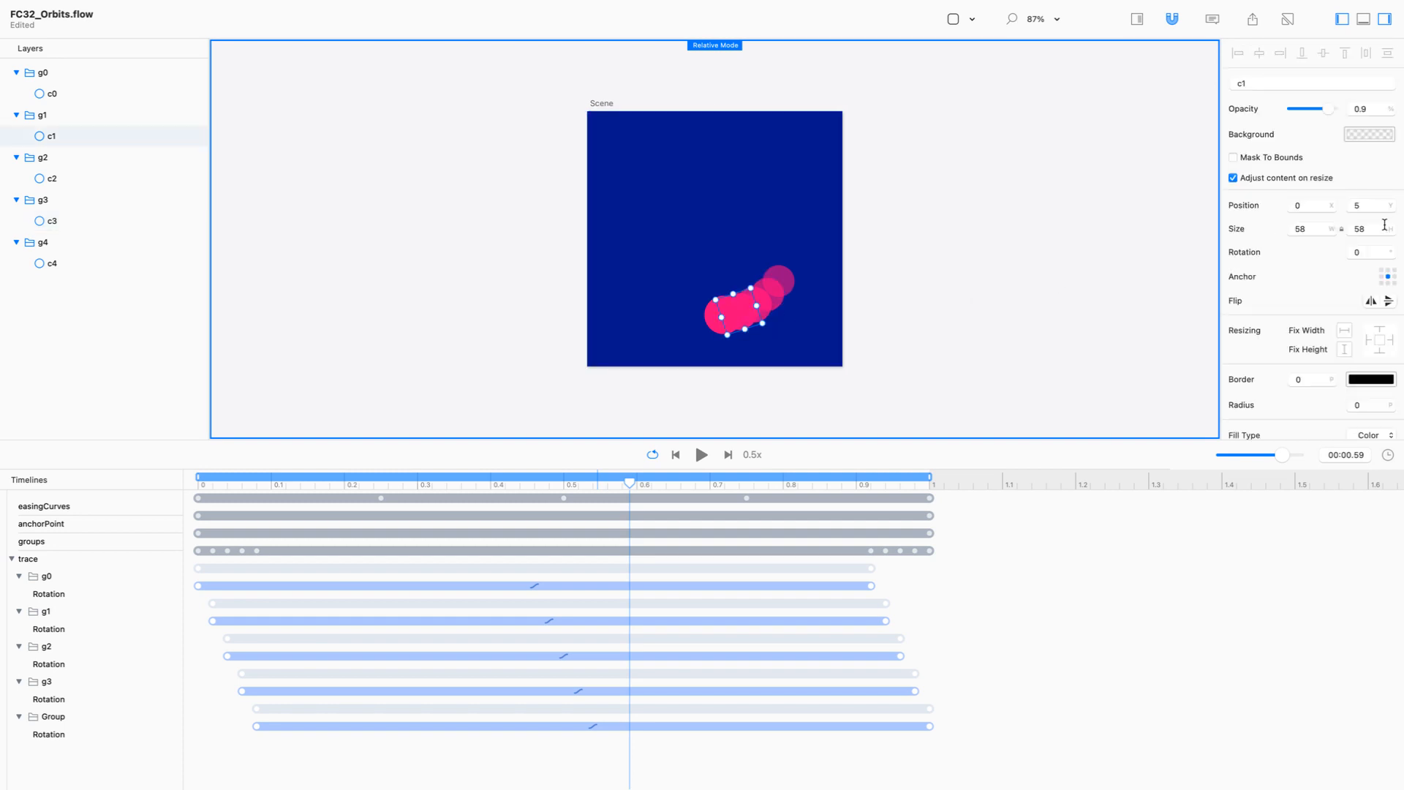
{"action": "left_click", "coordinate": [967, 312]}
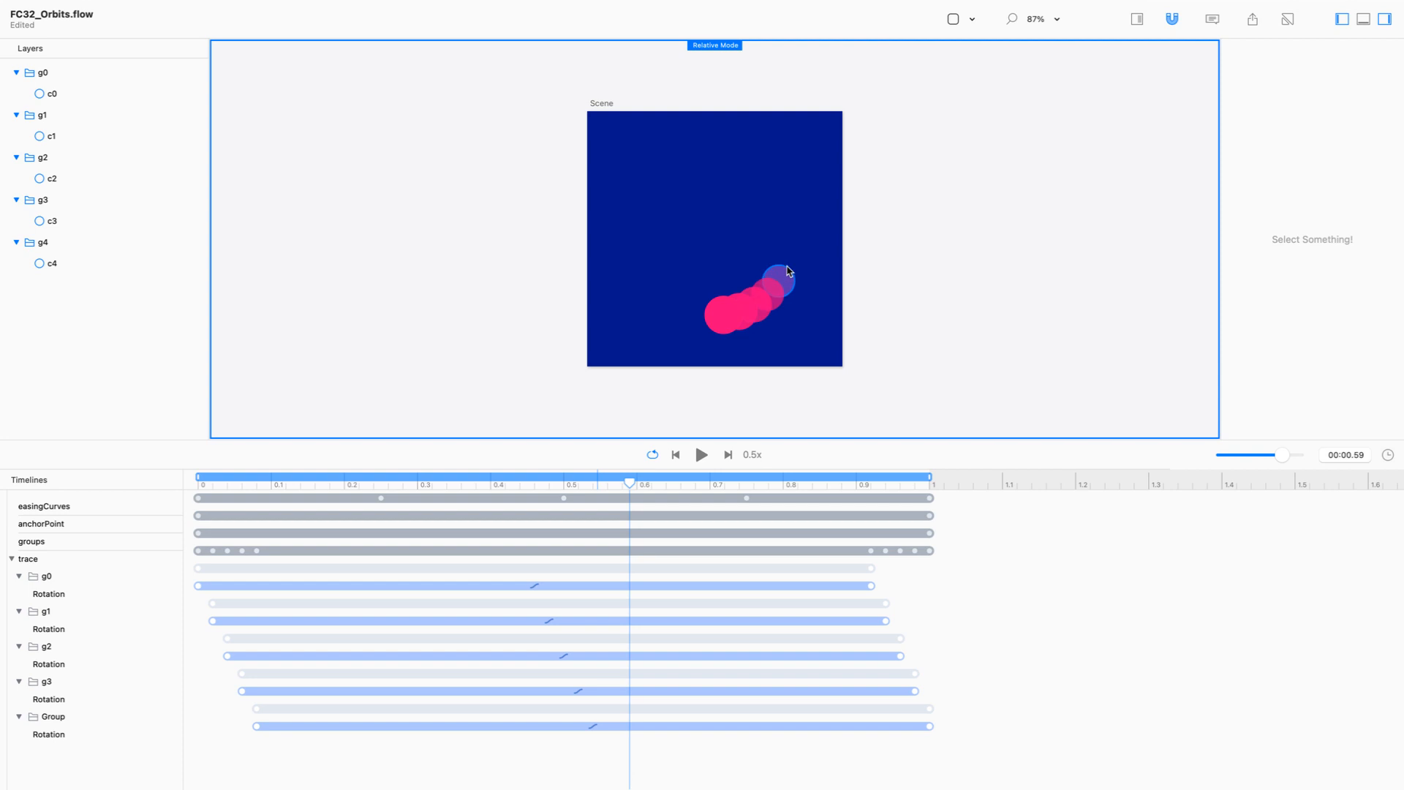
Revise the size of circle c1 and set circle c2's size to 52.
{"action": "left_click", "coordinate": [749, 313]}
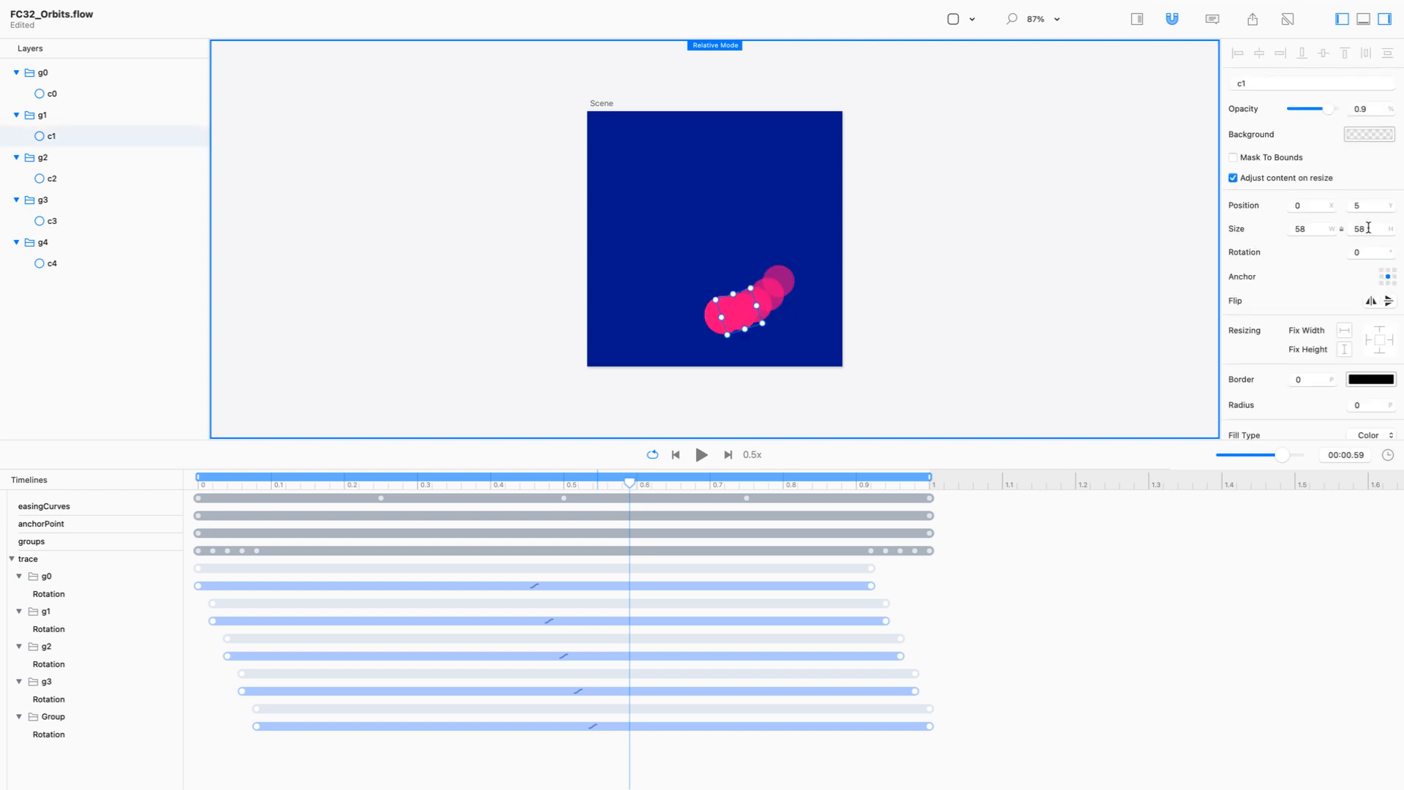
{"action": "key", "text": "Return"}
{"action": "left_click", "coordinate": [766, 303]}
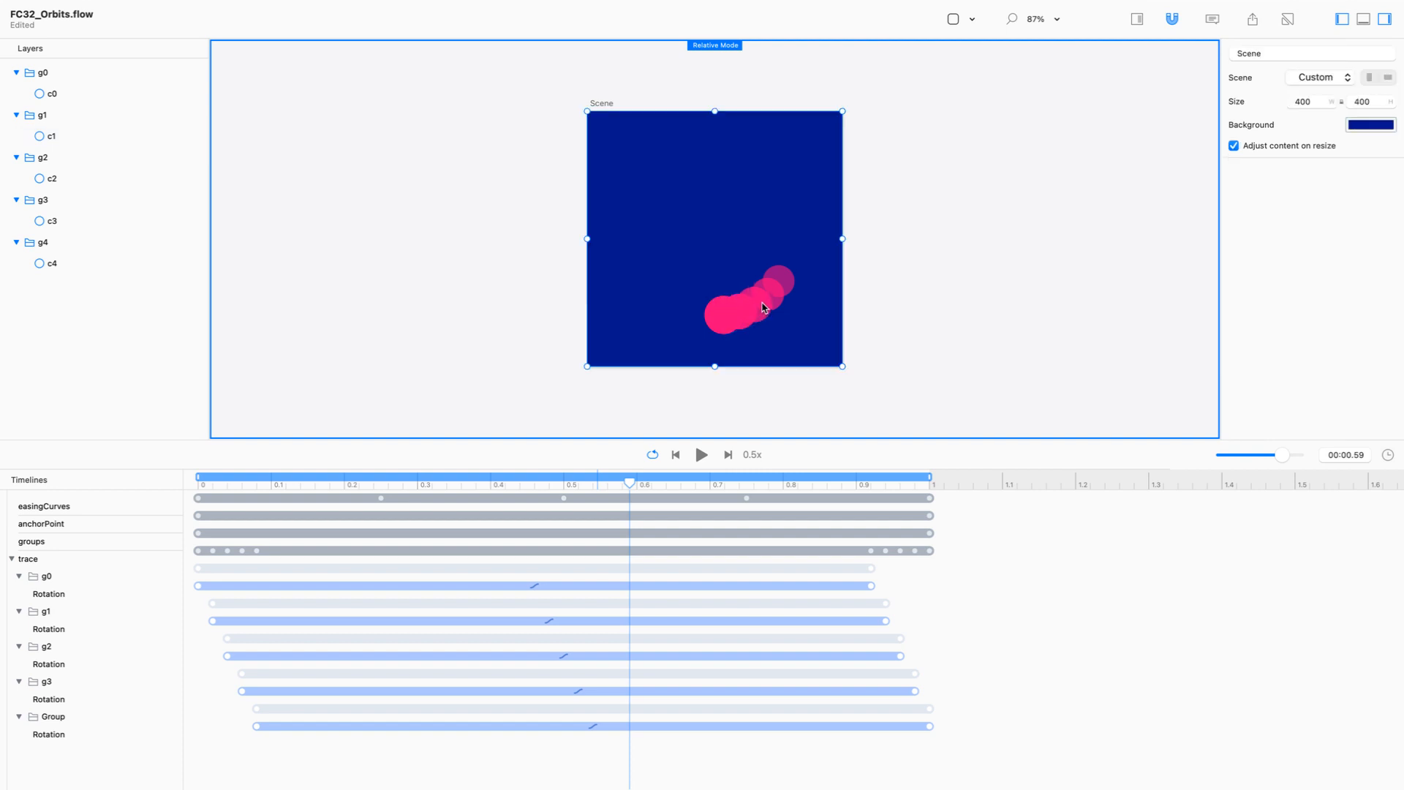
{"action": "left_click", "coordinate": [931, 307]}
{"action": "left_click", "coordinate": [768, 303]}
{"action": "left_click", "coordinate": [1365, 227]}
{"action": "type", "text": "52"}
{"action": "key", "text": "Return"}
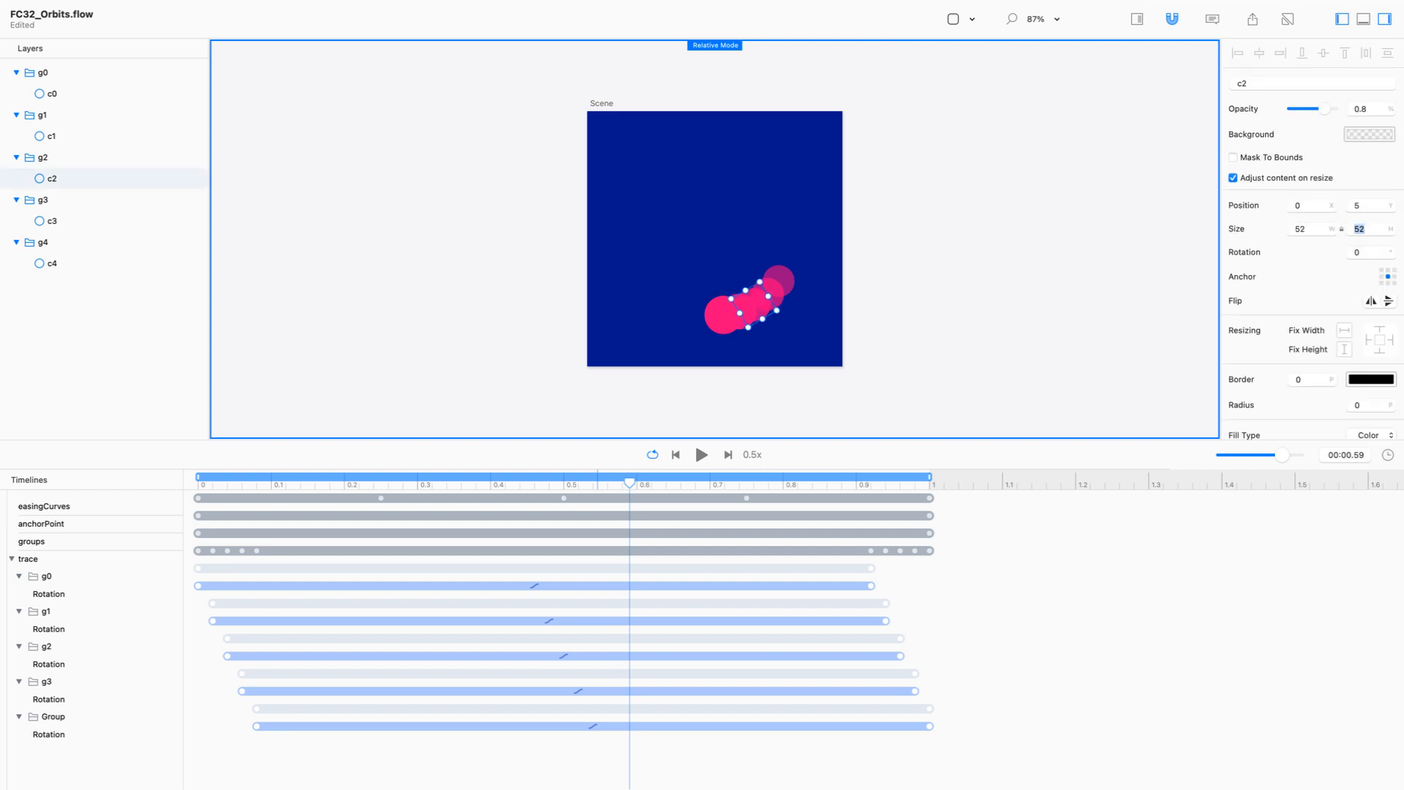
Set the size of circle c3 to 48.
{"action": "left_click", "coordinate": [776, 296]}
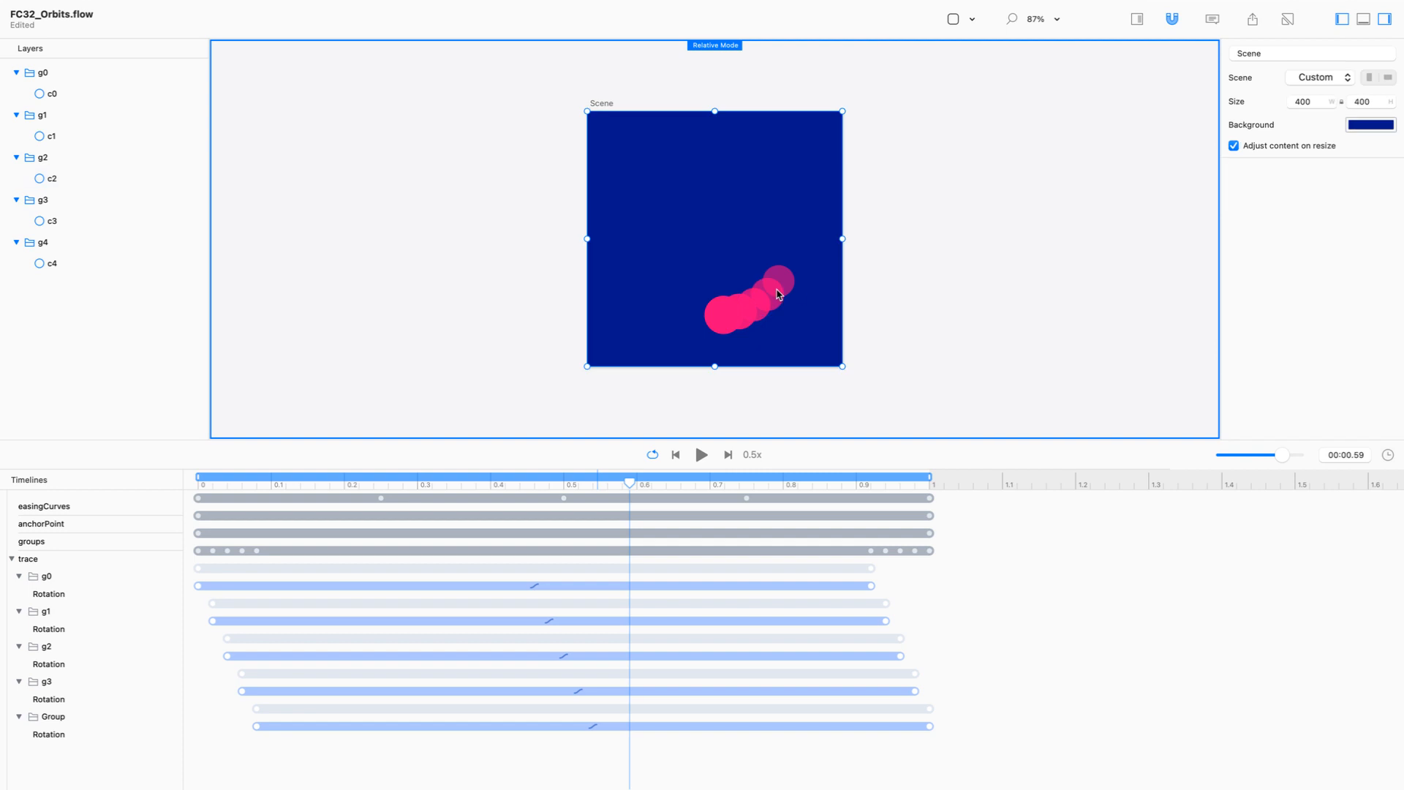
{"action": "left_click", "coordinate": [784, 299]}
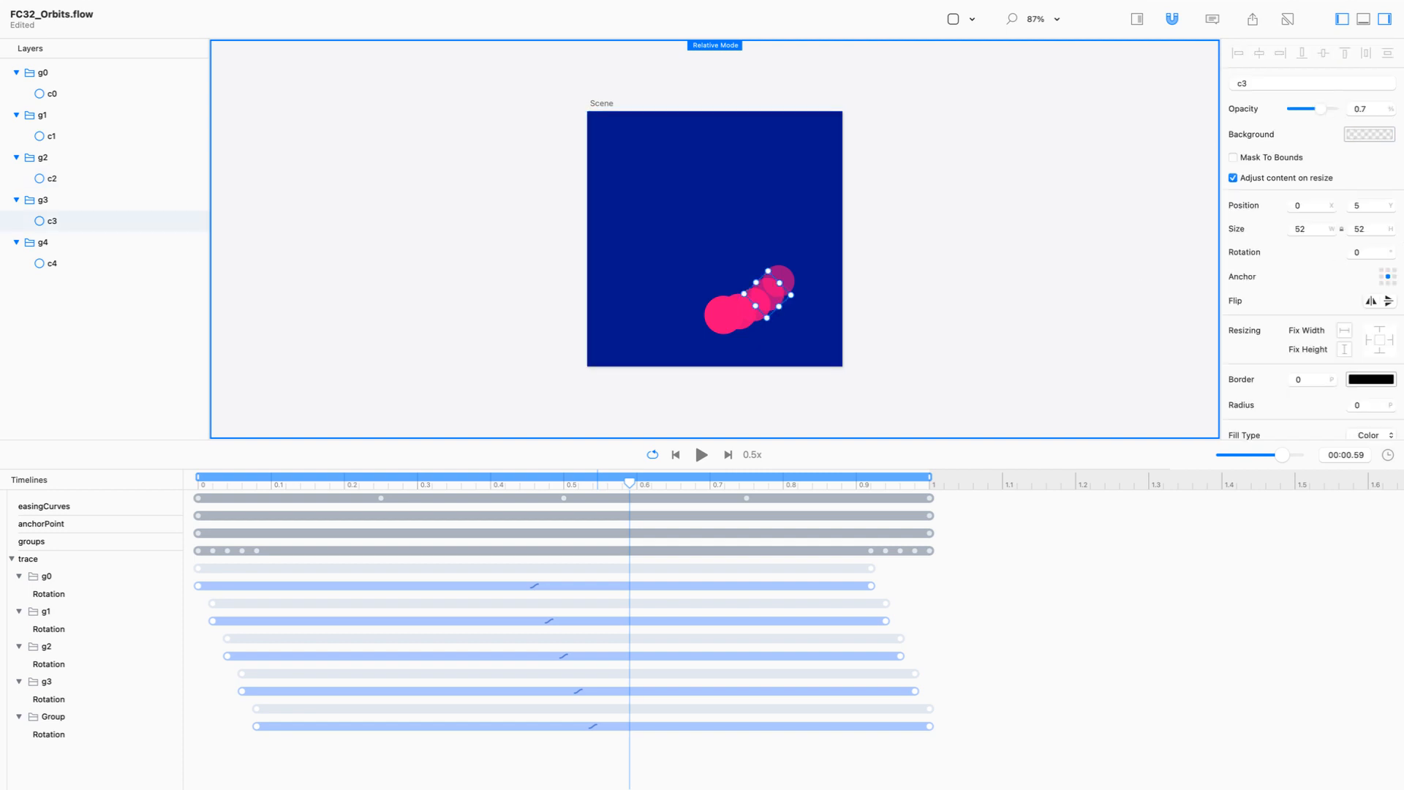
{"action": "left_click", "coordinate": [1368, 228]}
{"action": "type", "text": "48"}
{"action": "key", "text": "Return"}
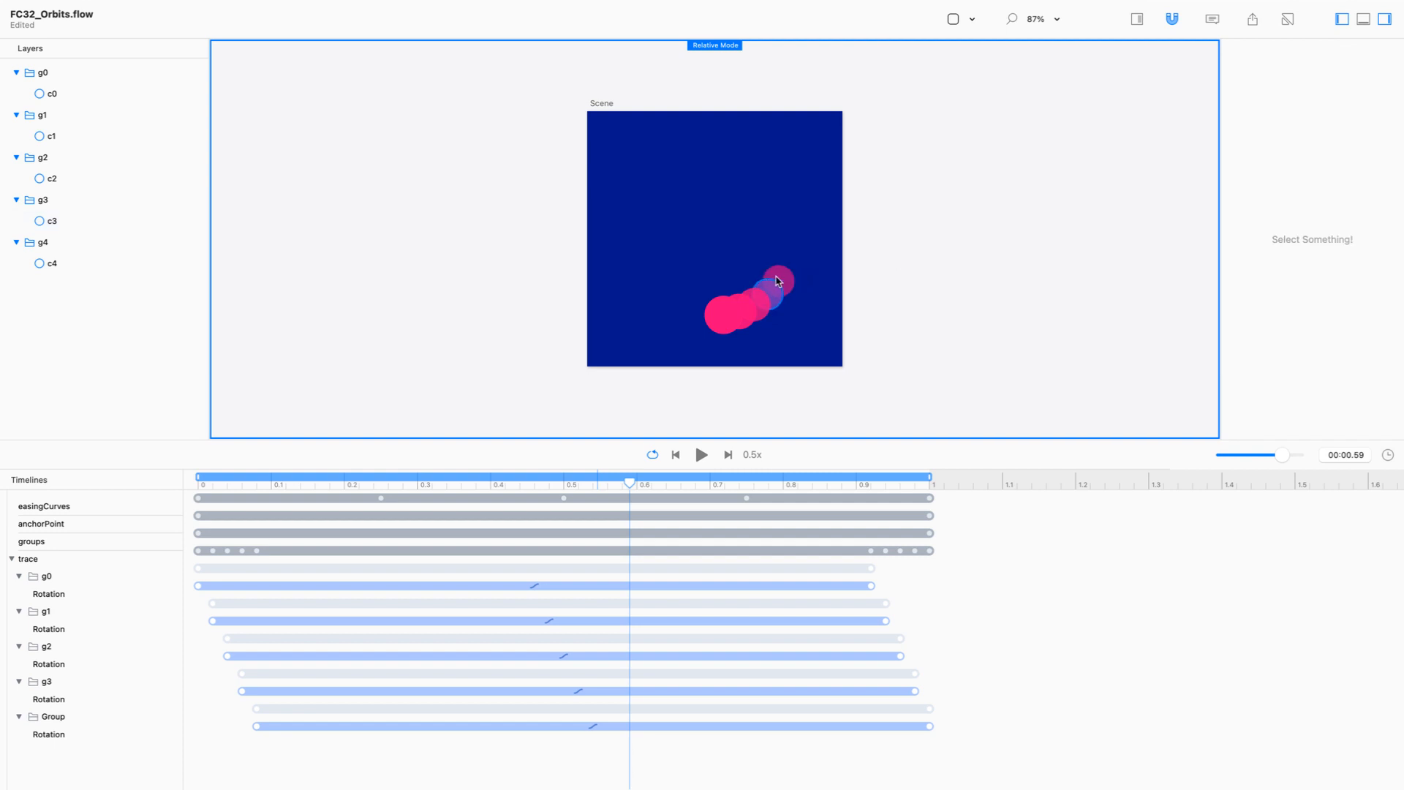
Set the size of circle c4 to 44 and clear the selection.
{"action": "left_click", "coordinate": [782, 278]}
{"action": "left_click", "coordinate": [1366, 228]}
{"action": "type", "text": "44"}
{"action": "key", "text": "Return"}
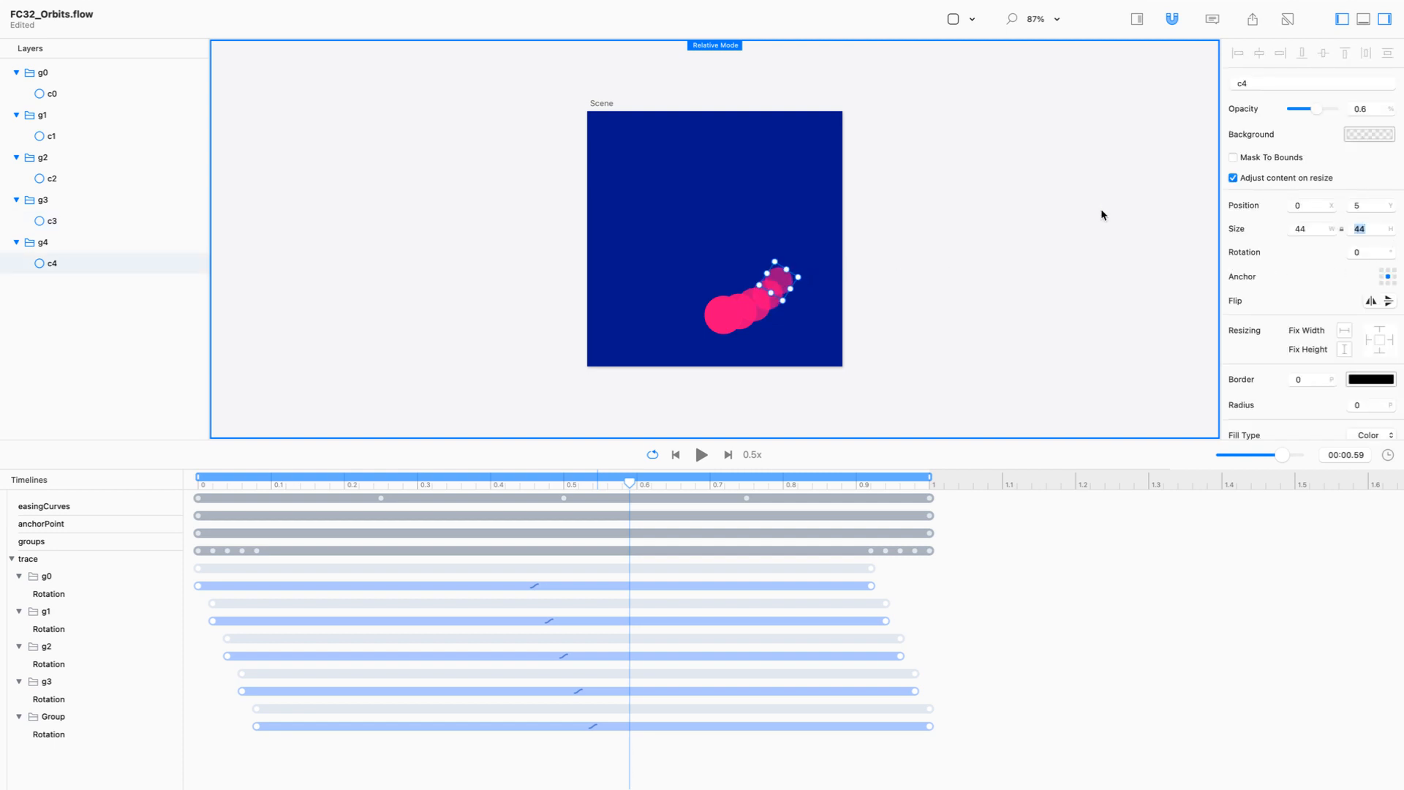
{"action": "left_click", "coordinate": [899, 265]}
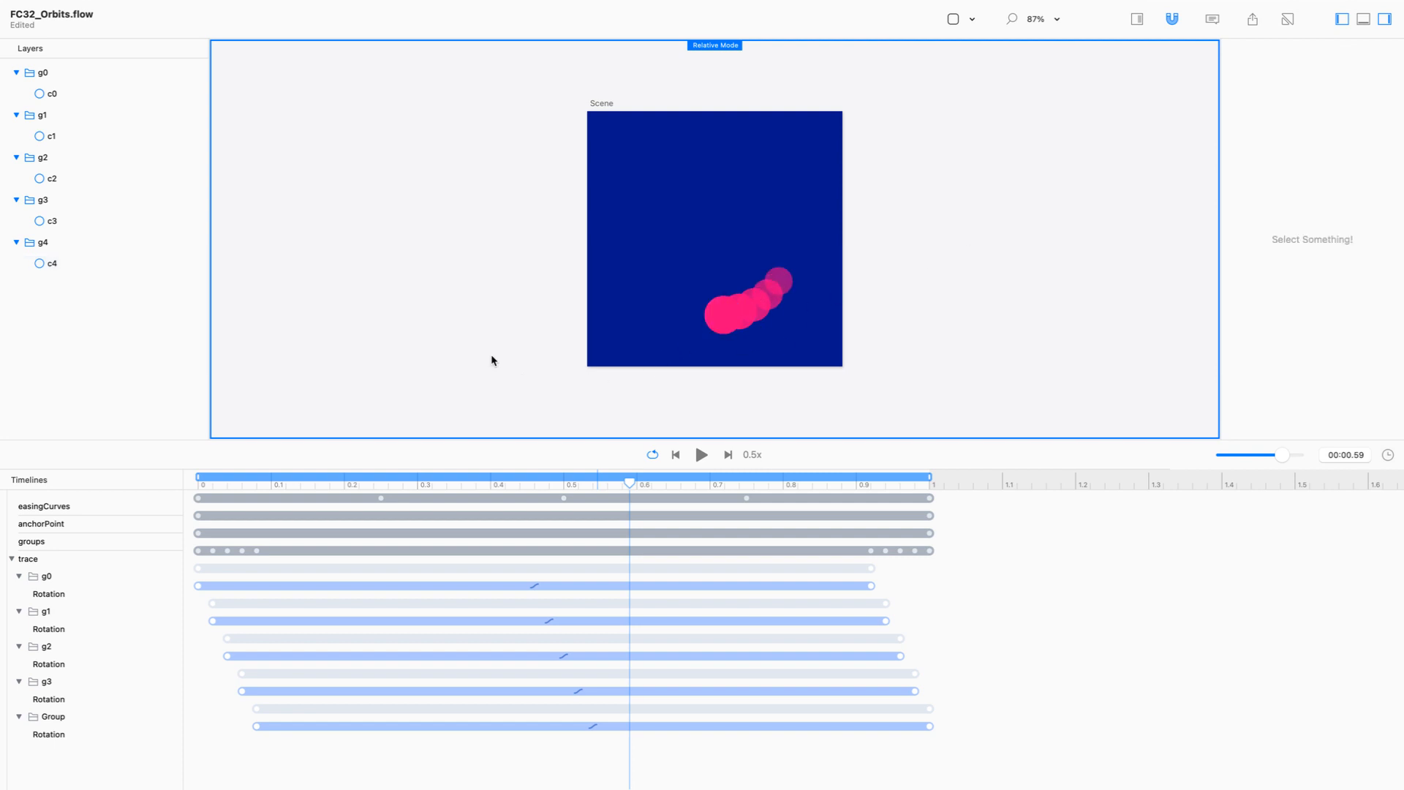
Compare the trail with the reference GIF in Preview and return to Flow.
{"action": "key", "text": "super+Tab"}
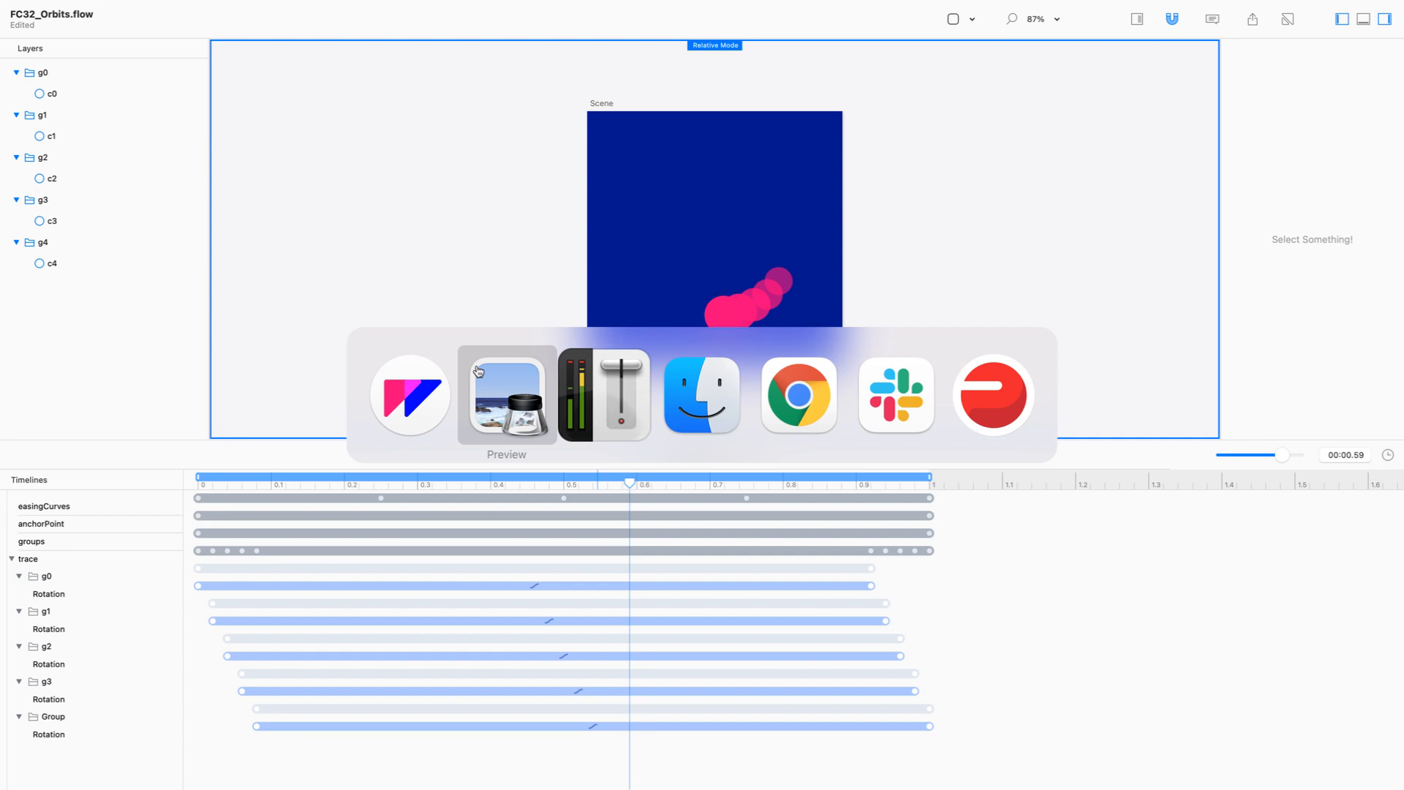
{"action": "key", "text": "super+Tab"}
{"action": "left_click", "coordinate": [517, 381]}
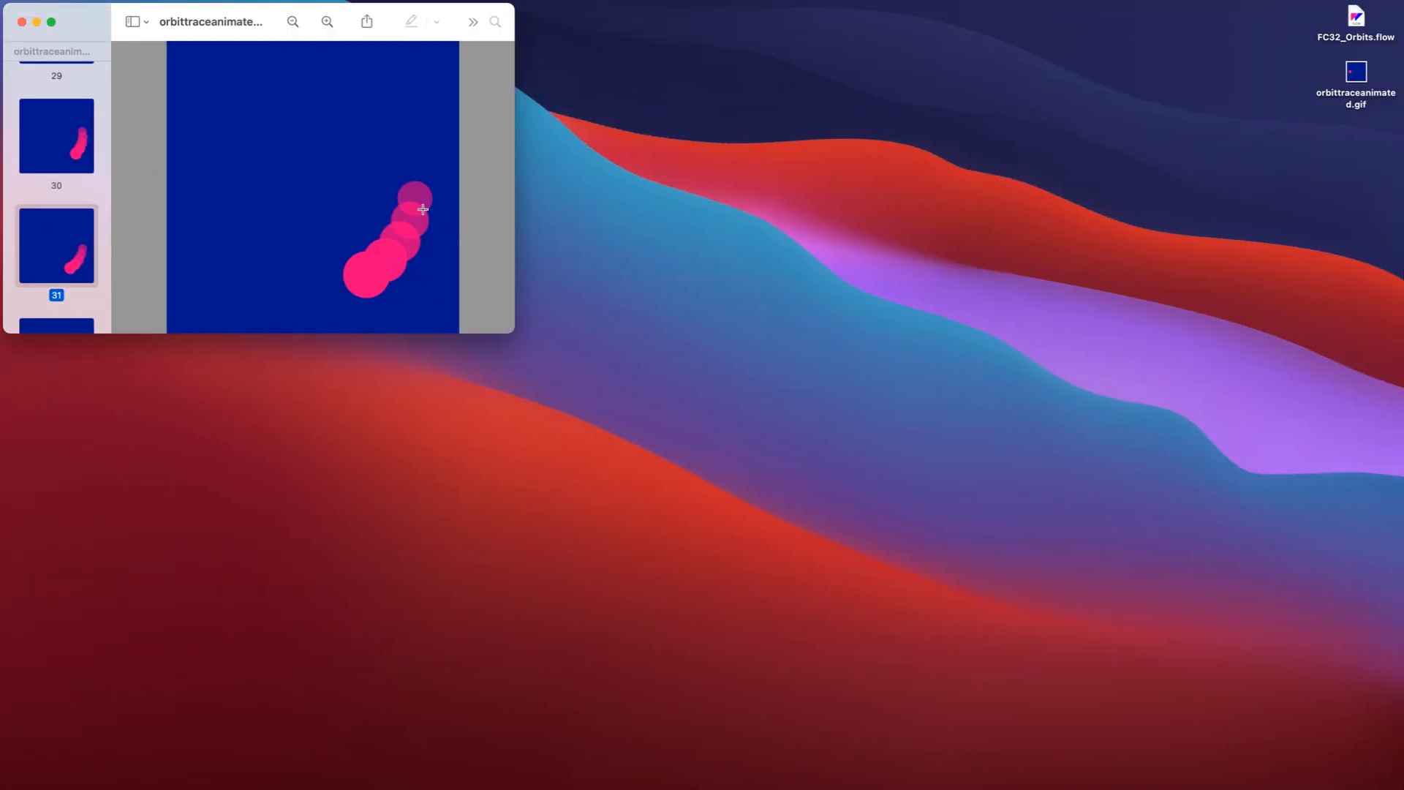
{"action": "key", "text": "super+Tab"}
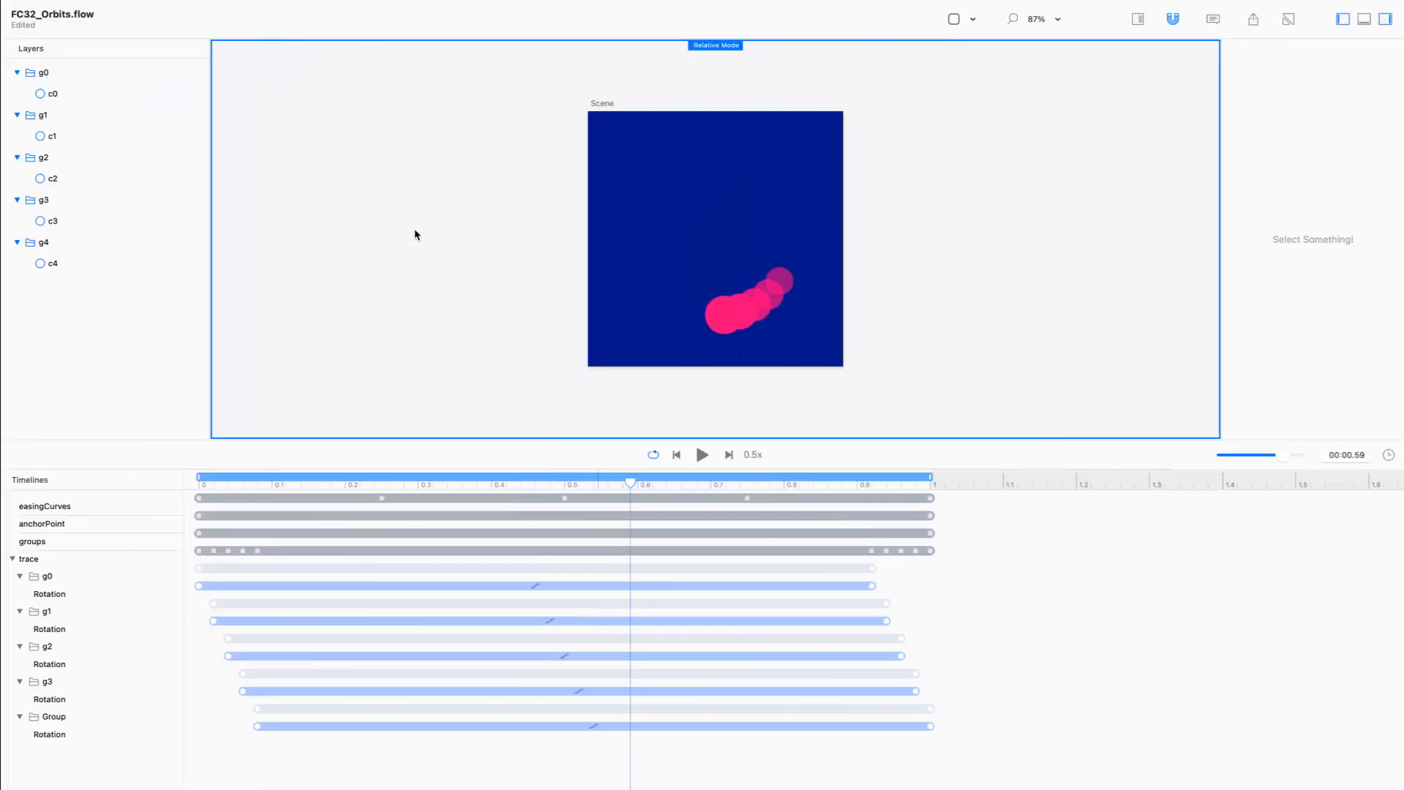
Set the easing of all five groups' Rotation animations to Sine Both and clear the selection.
{"action": "left_click_drag", "start_coordinate": [303, 740], "coordinate": [173, 581]}
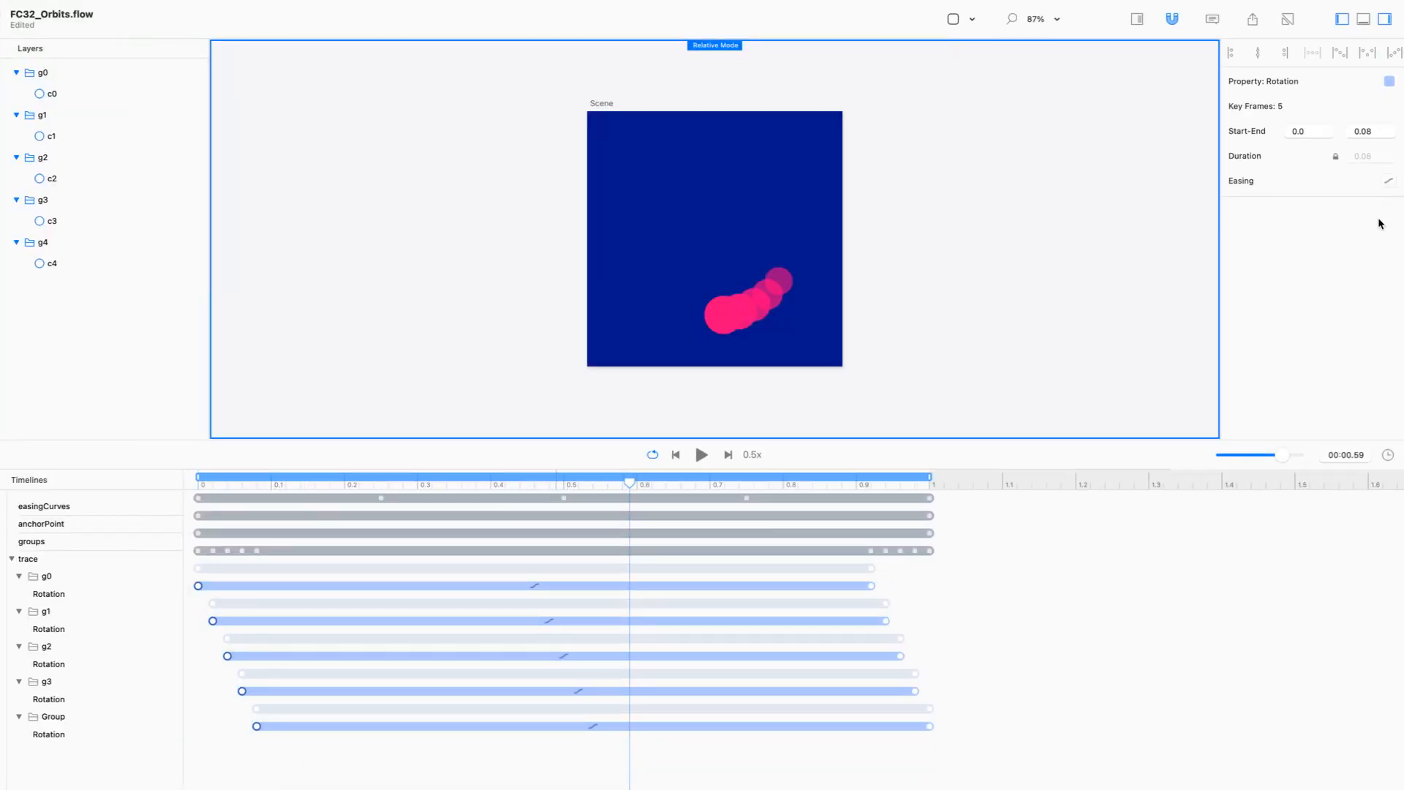
{"action": "left_click", "coordinate": [1389, 182]}
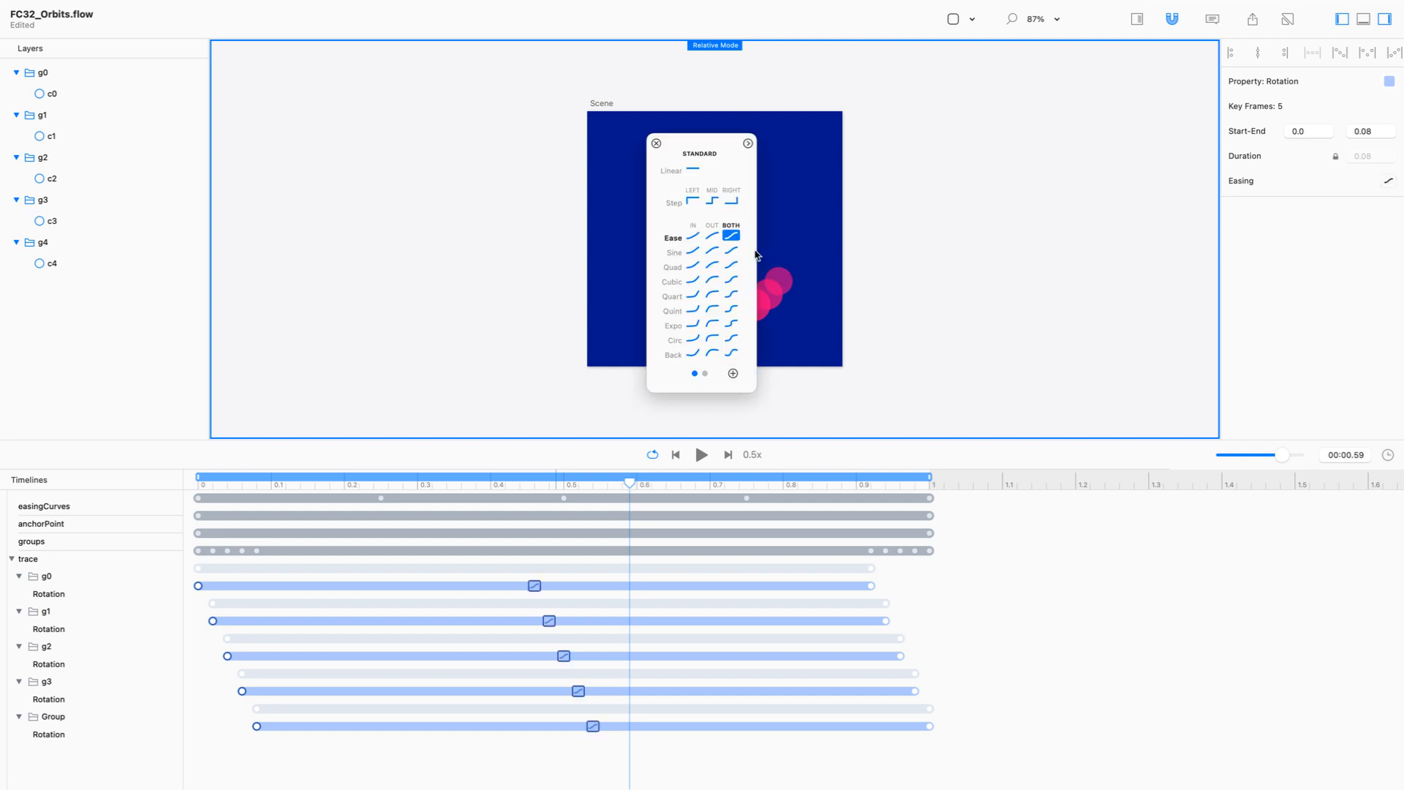
{"action": "left_click", "coordinate": [731, 265]}
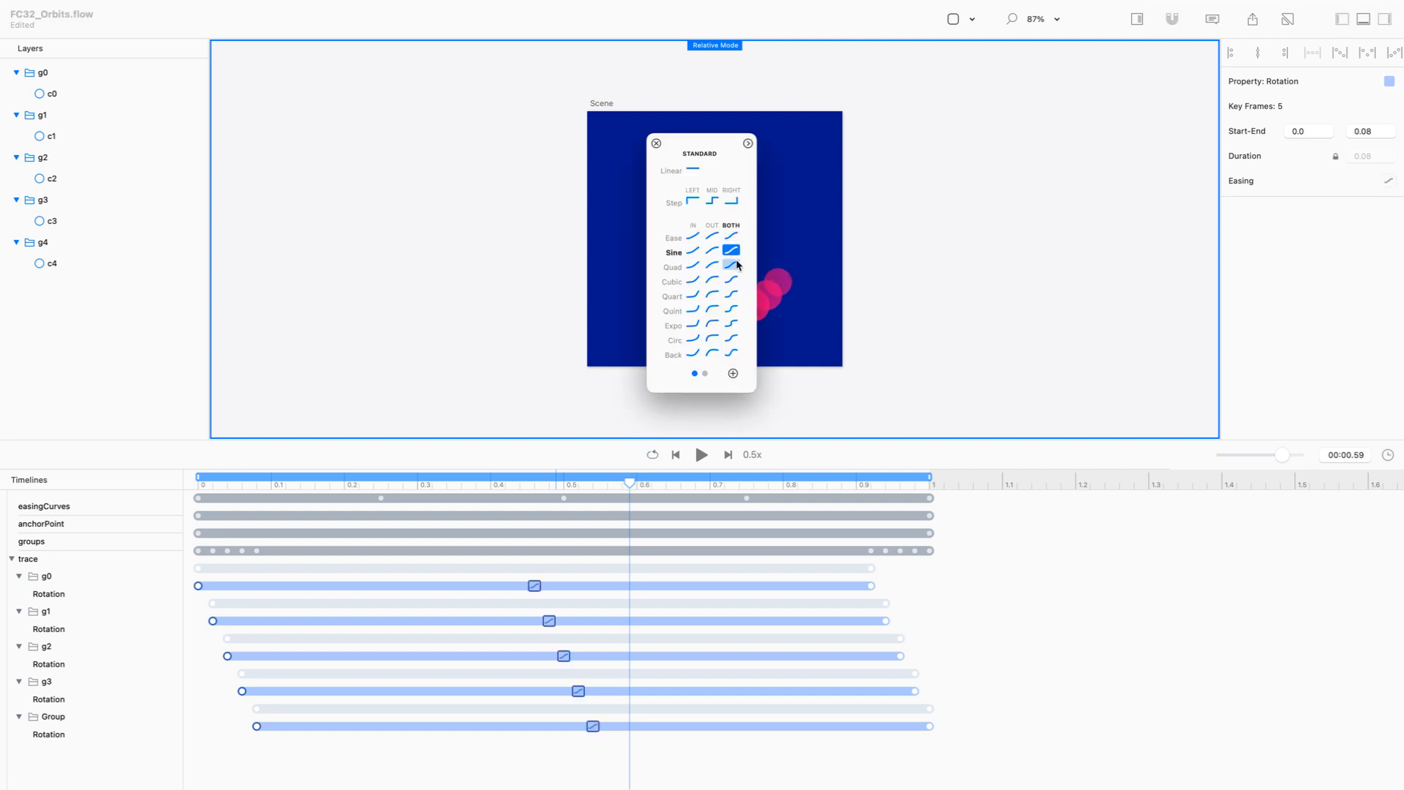
{"action": "left_click_drag", "start_coordinate": [669, 154], "coordinate": [1063, 154]}
{"action": "left_click", "coordinate": [1042, 151]}
{"action": "left_click", "coordinate": [978, 251]}
Enlarge the canvas area and review the animation at 1x and 0.5x playback speeds.
{"action": "key", "text": "space"}
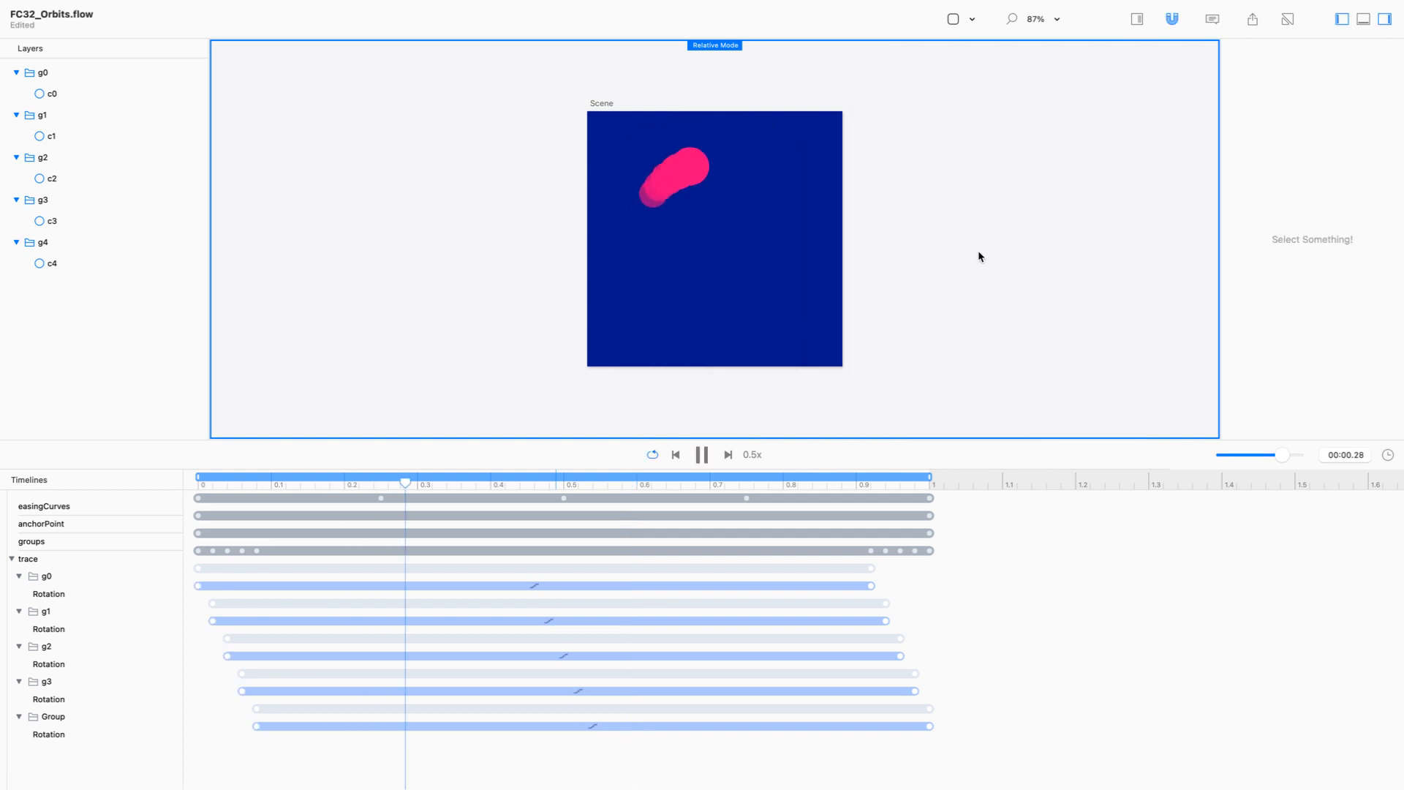
{"action": "left_click", "coordinate": [751, 454]}
{"action": "key", "text": "space"}
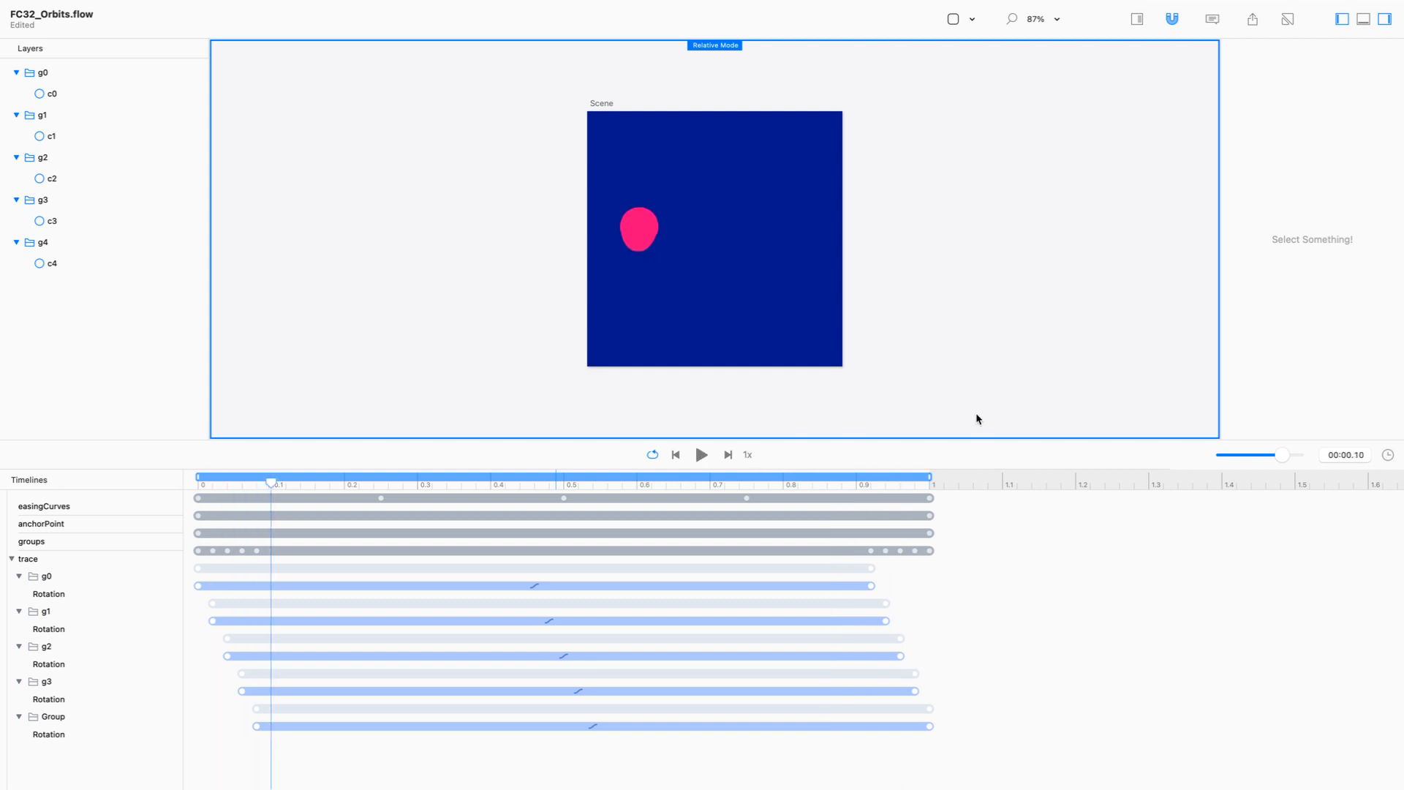
{"action": "left_click_drag", "start_coordinate": [969, 440], "coordinate": [969, 623]}
{"action": "key", "text": "space"}
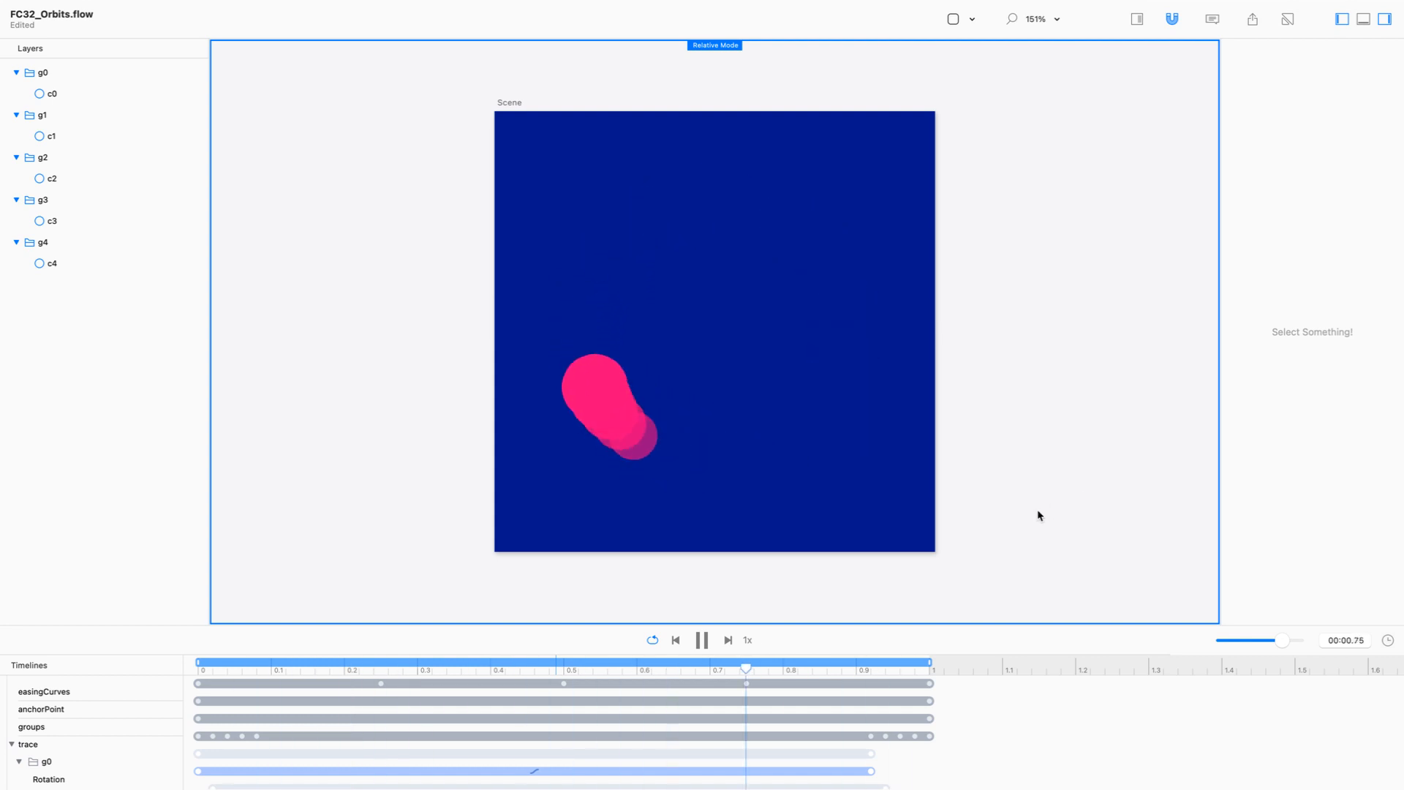
{"action": "left_click", "coordinate": [746, 641]}
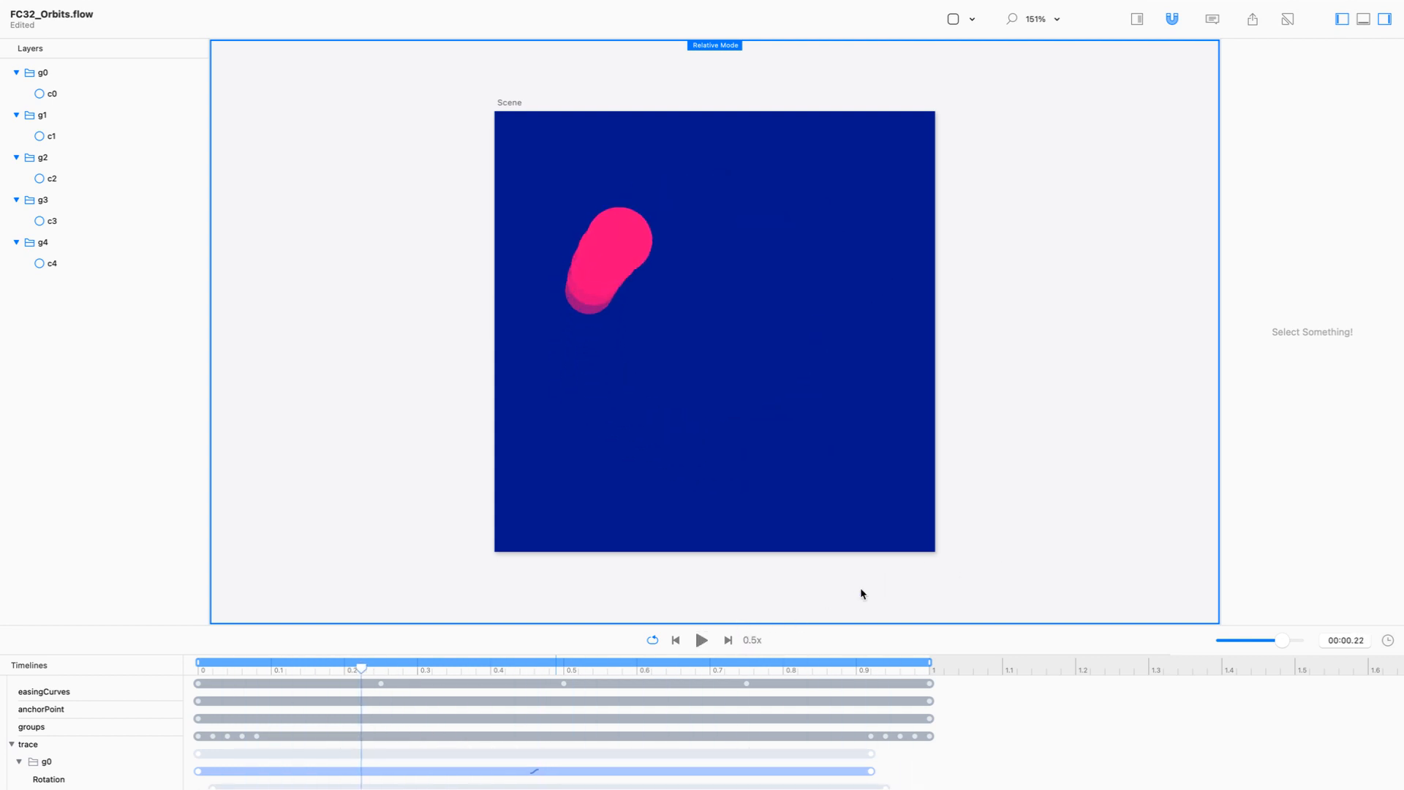
{"action": "left_click", "coordinate": [702, 641]}
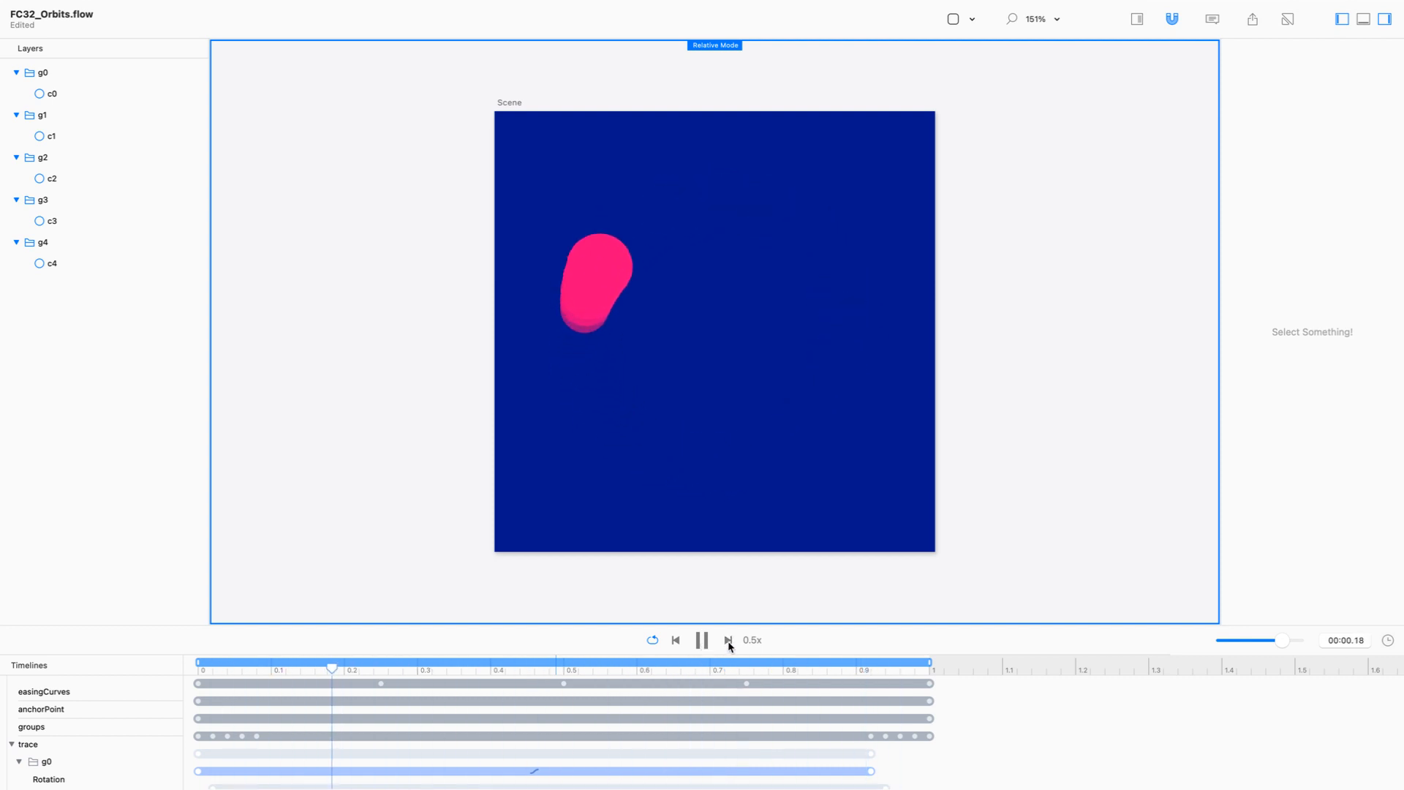
Scale the trace timeline to a length of 1.5 seconds and preview the animation at 1x speed.
{"action": "left_click", "coordinate": [1387, 641]}
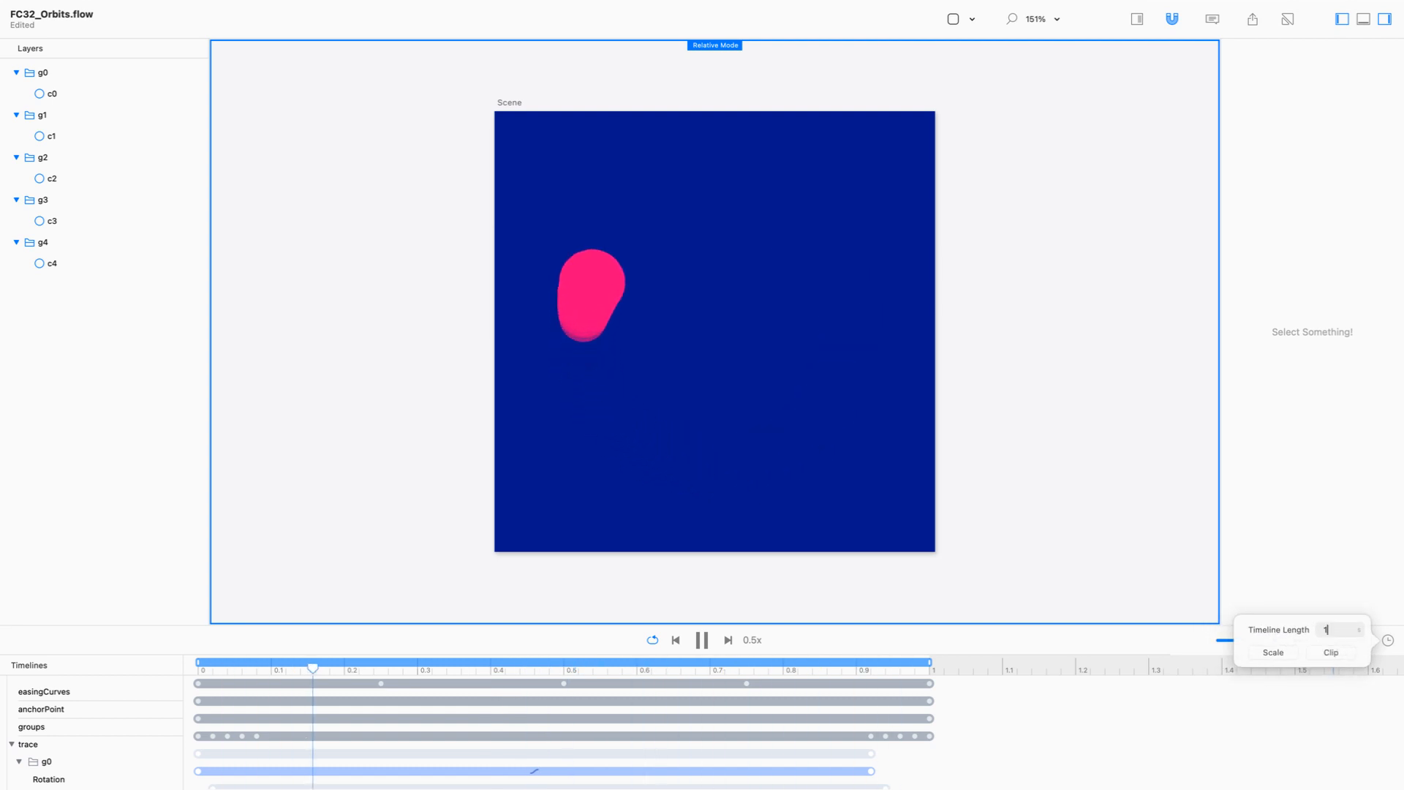
{"action": "type", "text": ".5"}
{"action": "left_click", "coordinate": [1331, 653]}
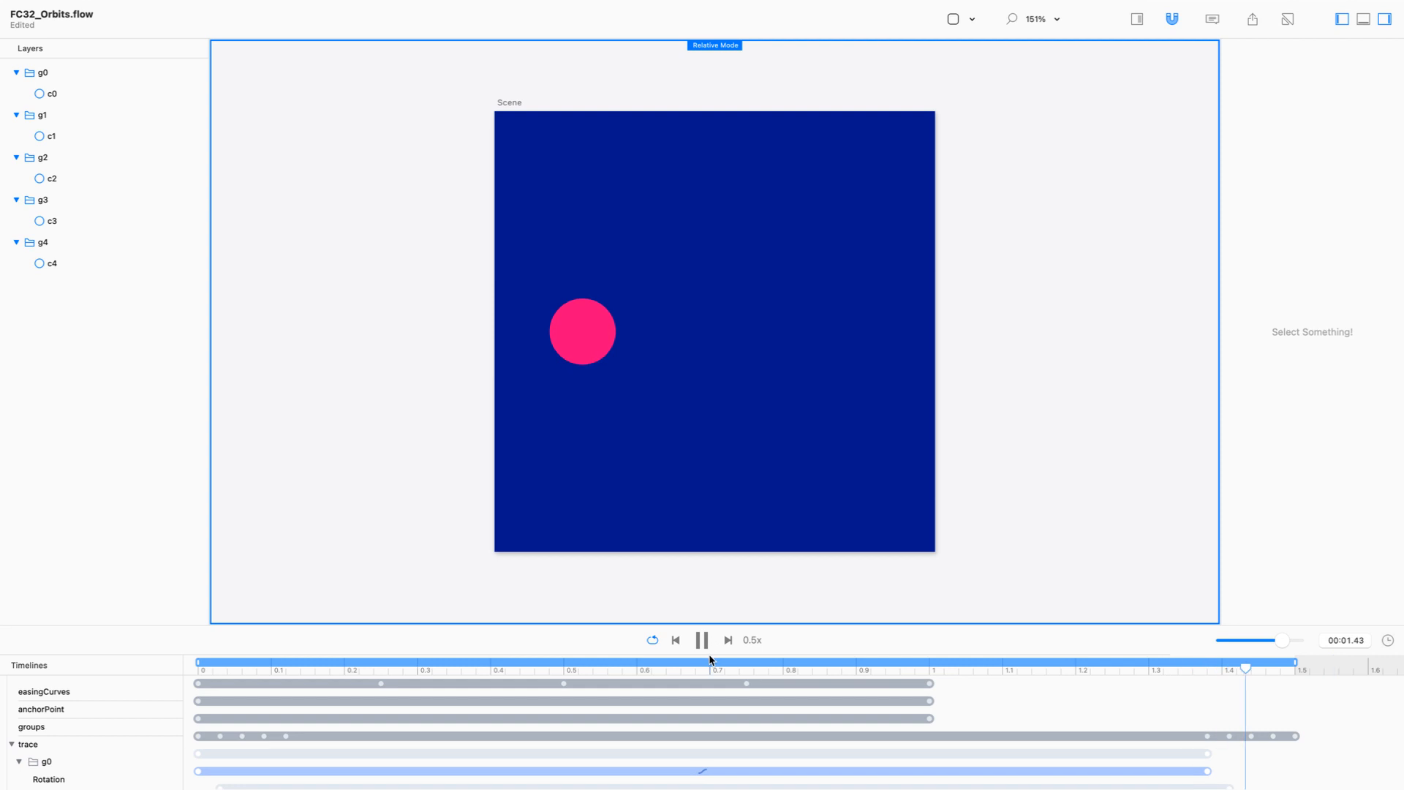
{"action": "left_click", "coordinate": [751, 640]}
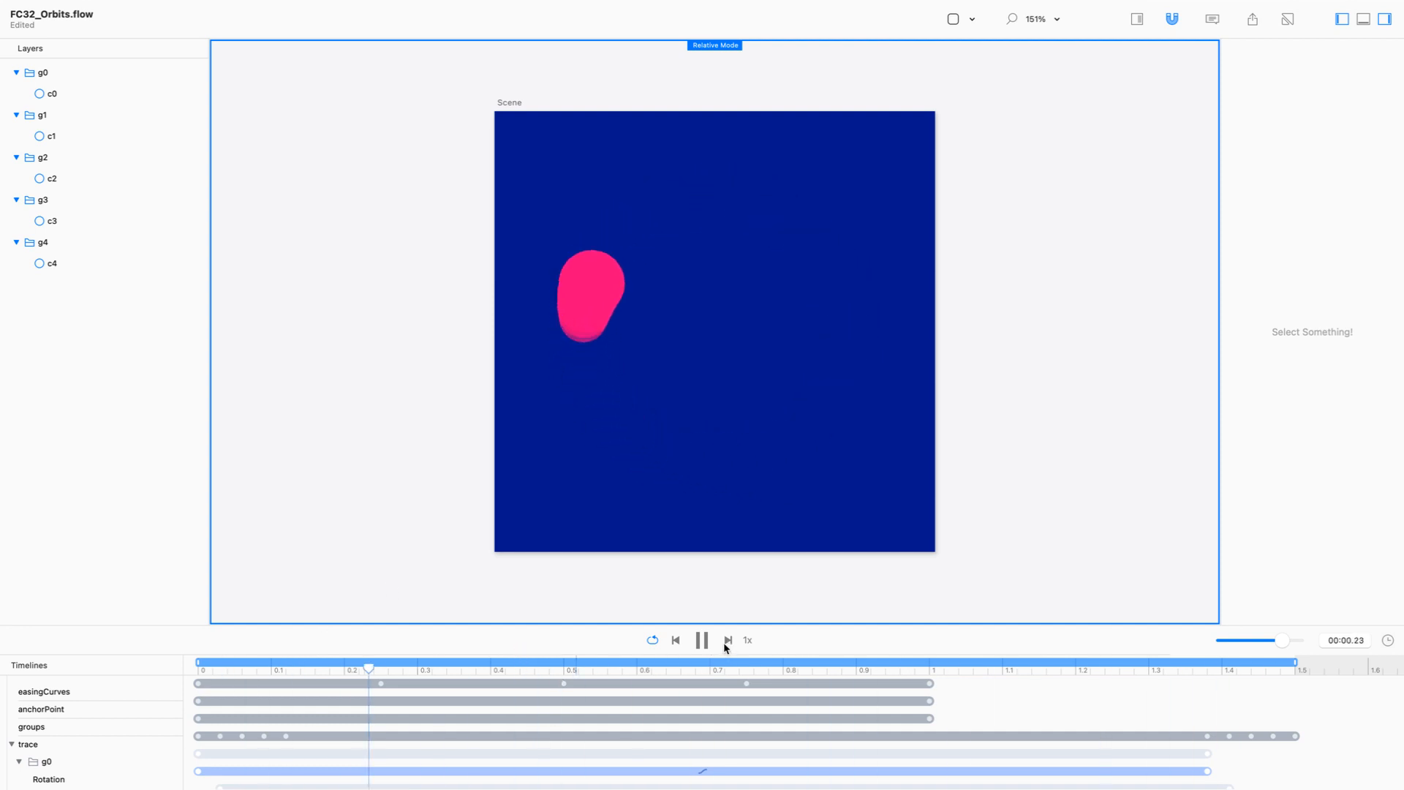
{"action": "left_click", "coordinate": [703, 642]}
{"action": "key", "text": "super+Tab"}
{"action": "key", "text": "super+Tab"}
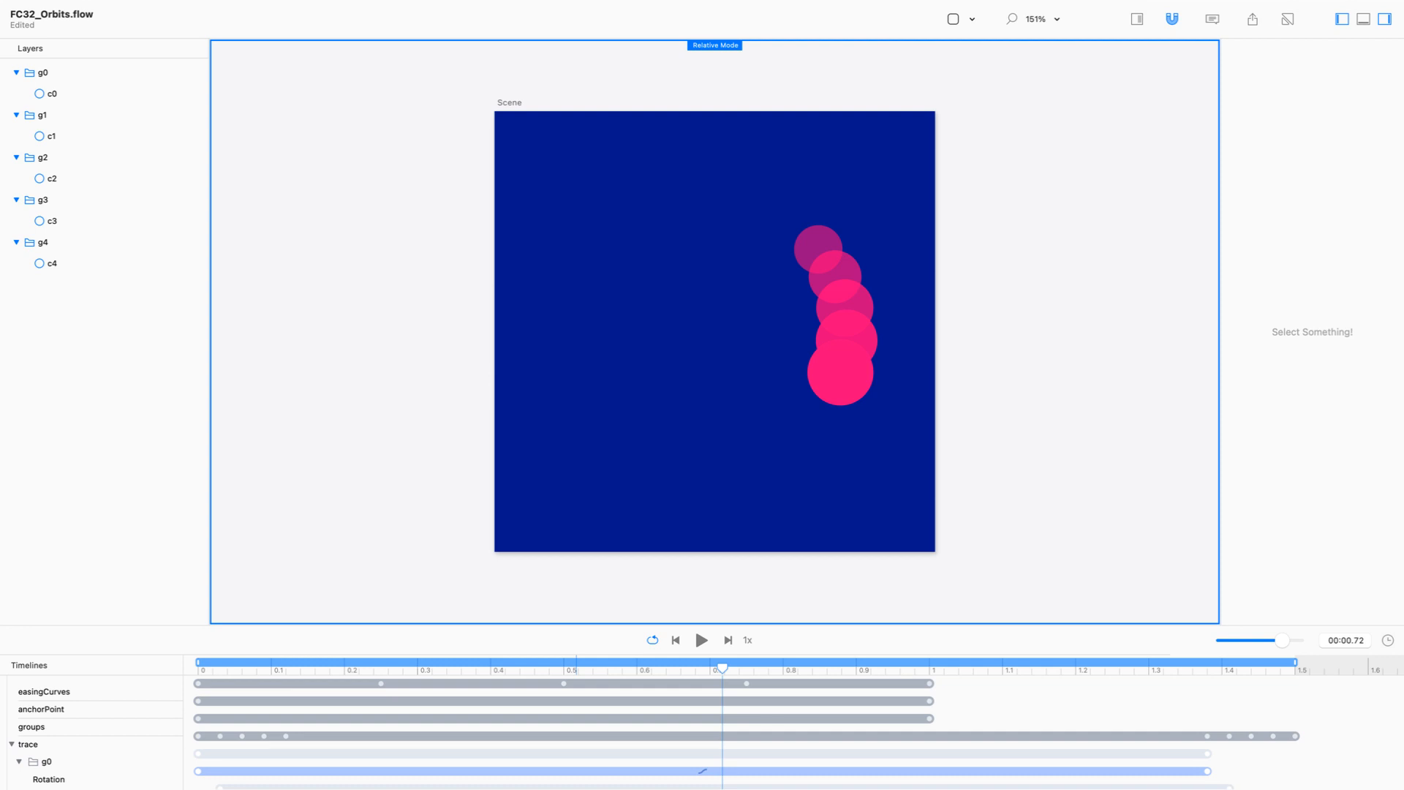
{"action": "key", "text": "ctrl+Up"}
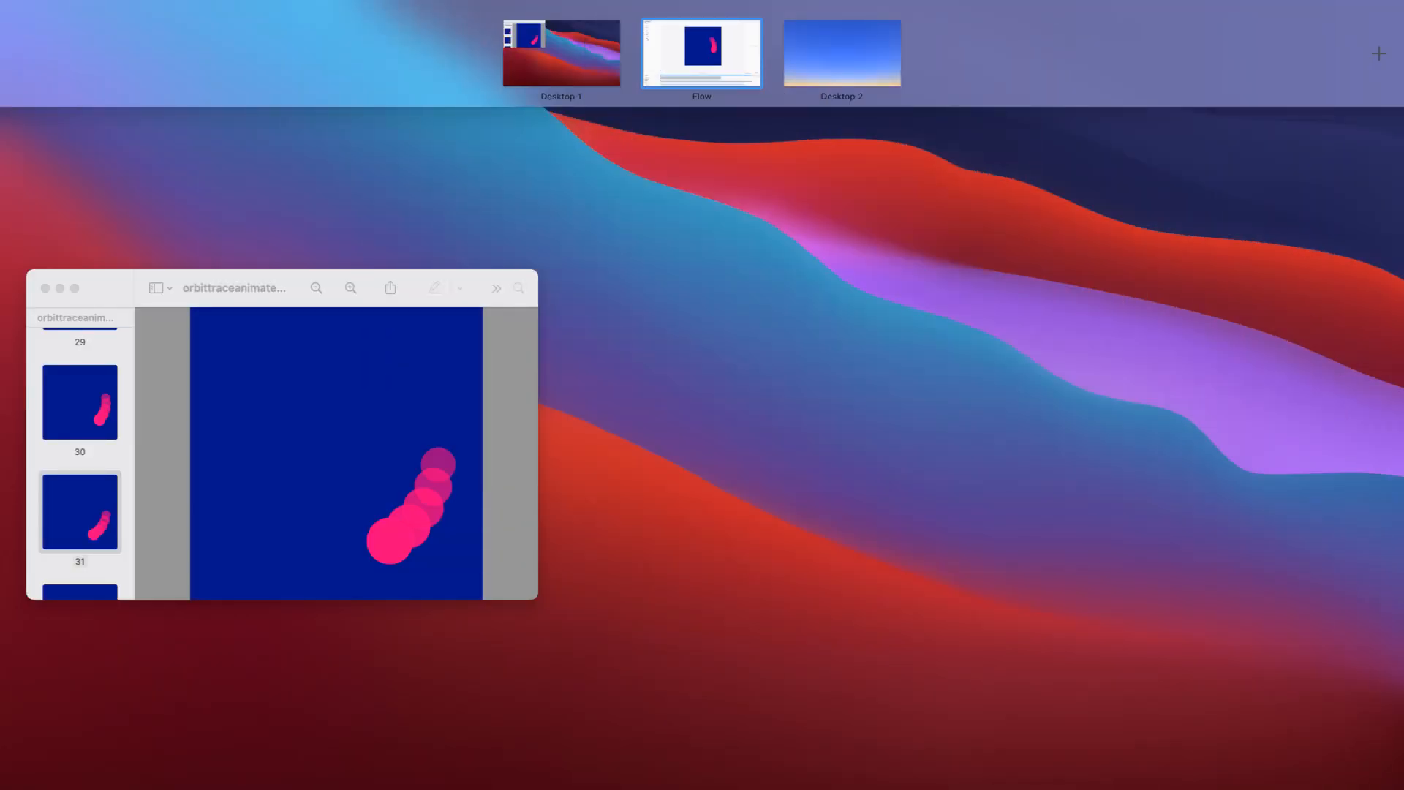
{"action": "key", "text": "ctrl+Up"}
{"action": "mouse_move", "coordinate": [1130, 782]}
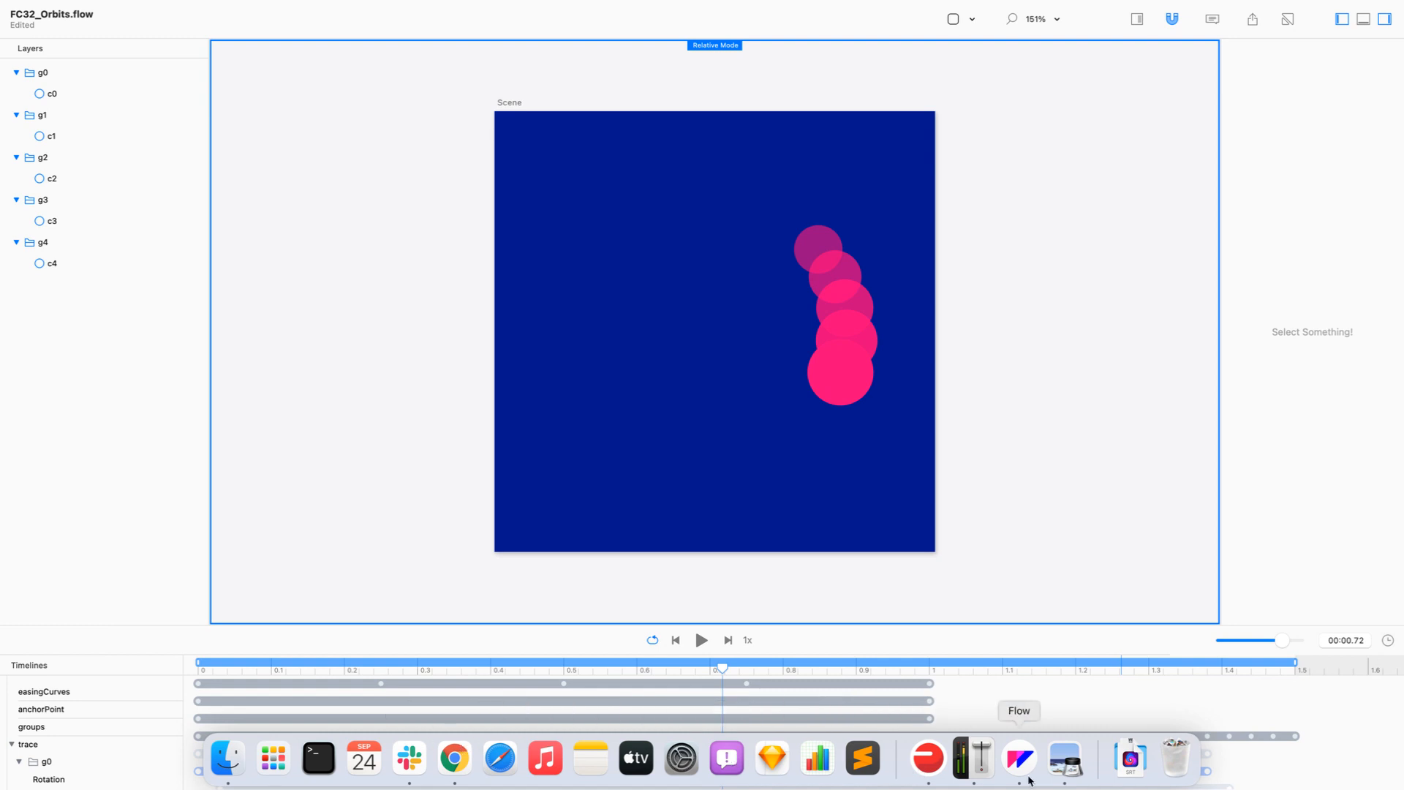
Open the Mail app and put the Orbit zip archive onto the desktop.
{"action": "key", "text": "super+space"}
{"action": "type", "text": "mail"}
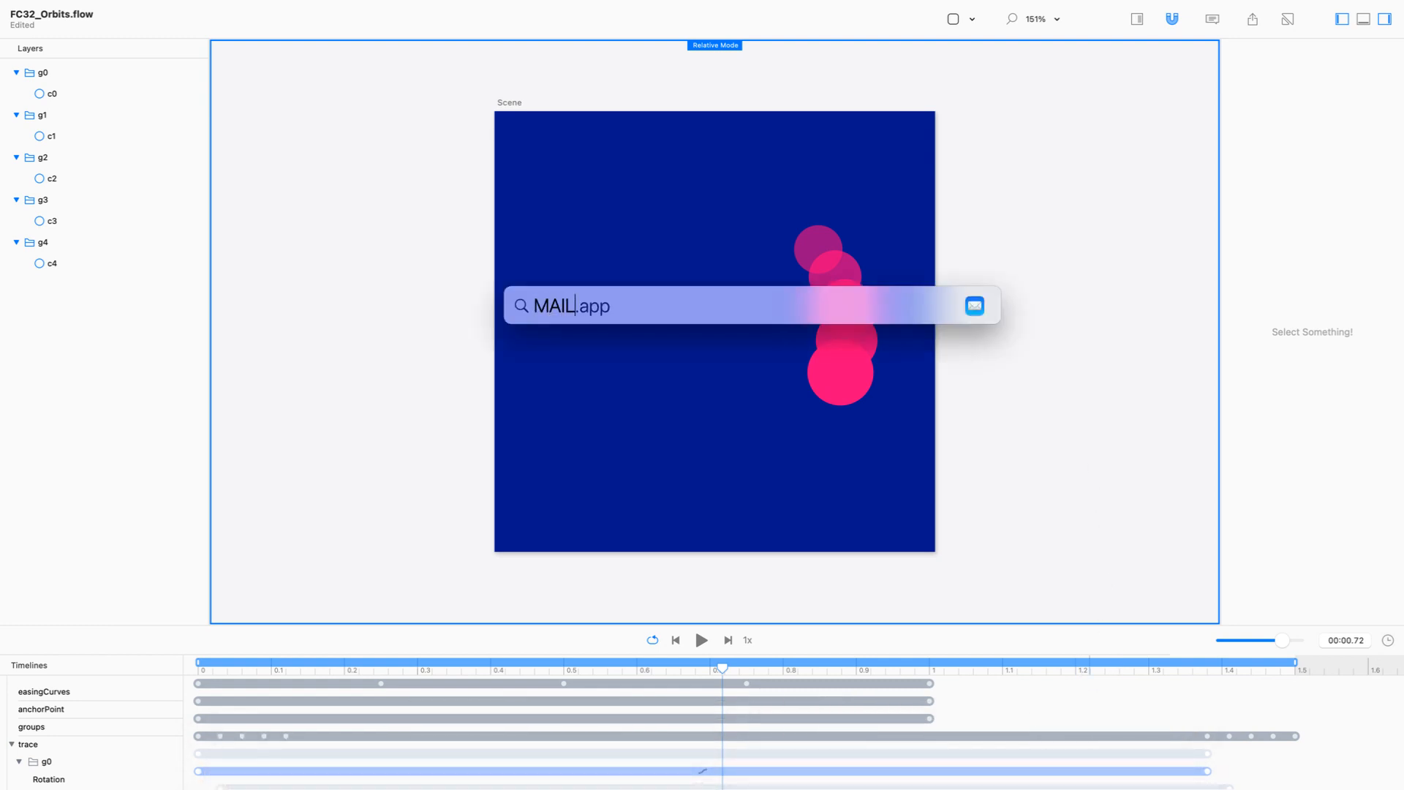
{"action": "key", "text": "Return"}
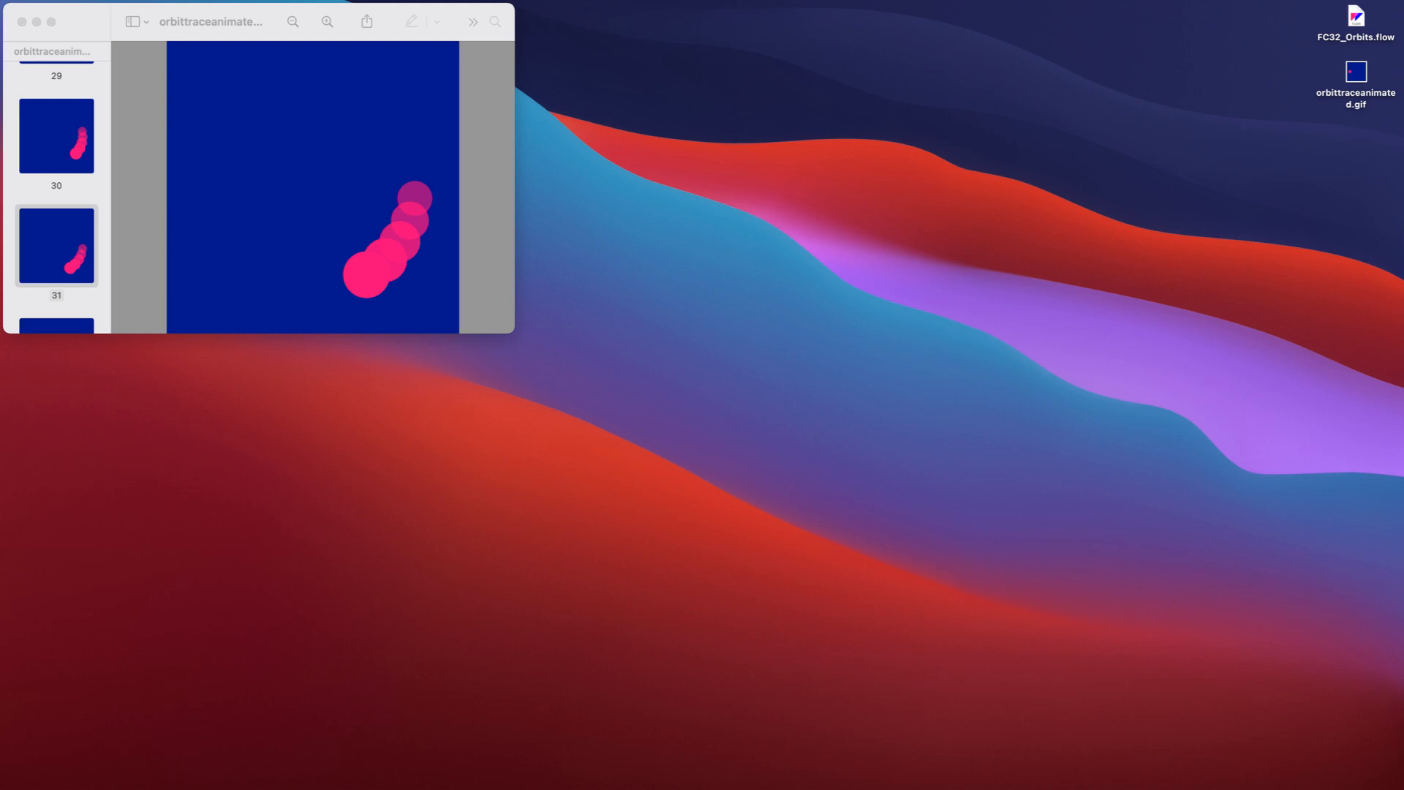
{"action": "left_click_drag", "start_coordinate": [1210, 470], "coordinate": [1217, 455]}
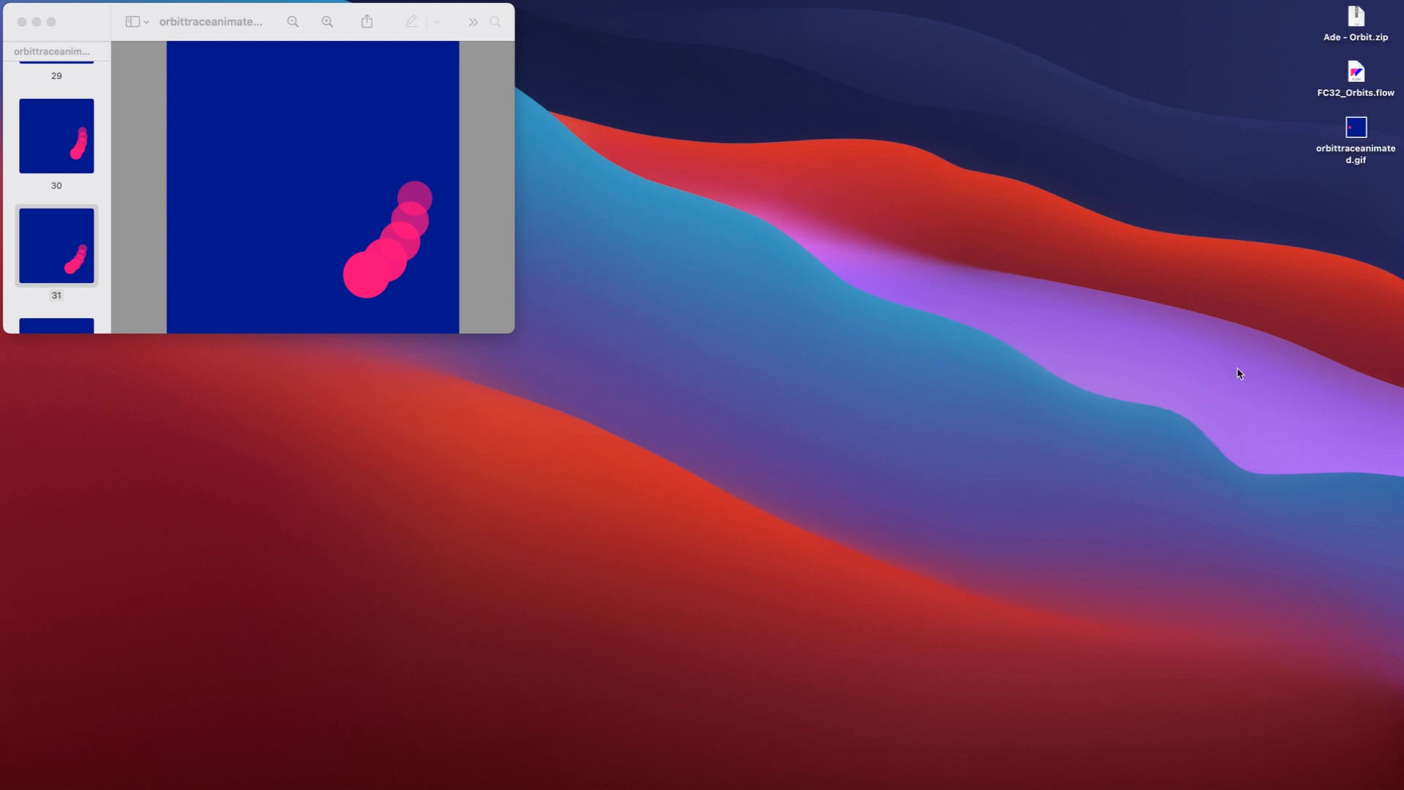
Extract the Orbit zip archive and open its Flow project in full screen.
{"action": "double_click", "coordinate": [1358, 32]}
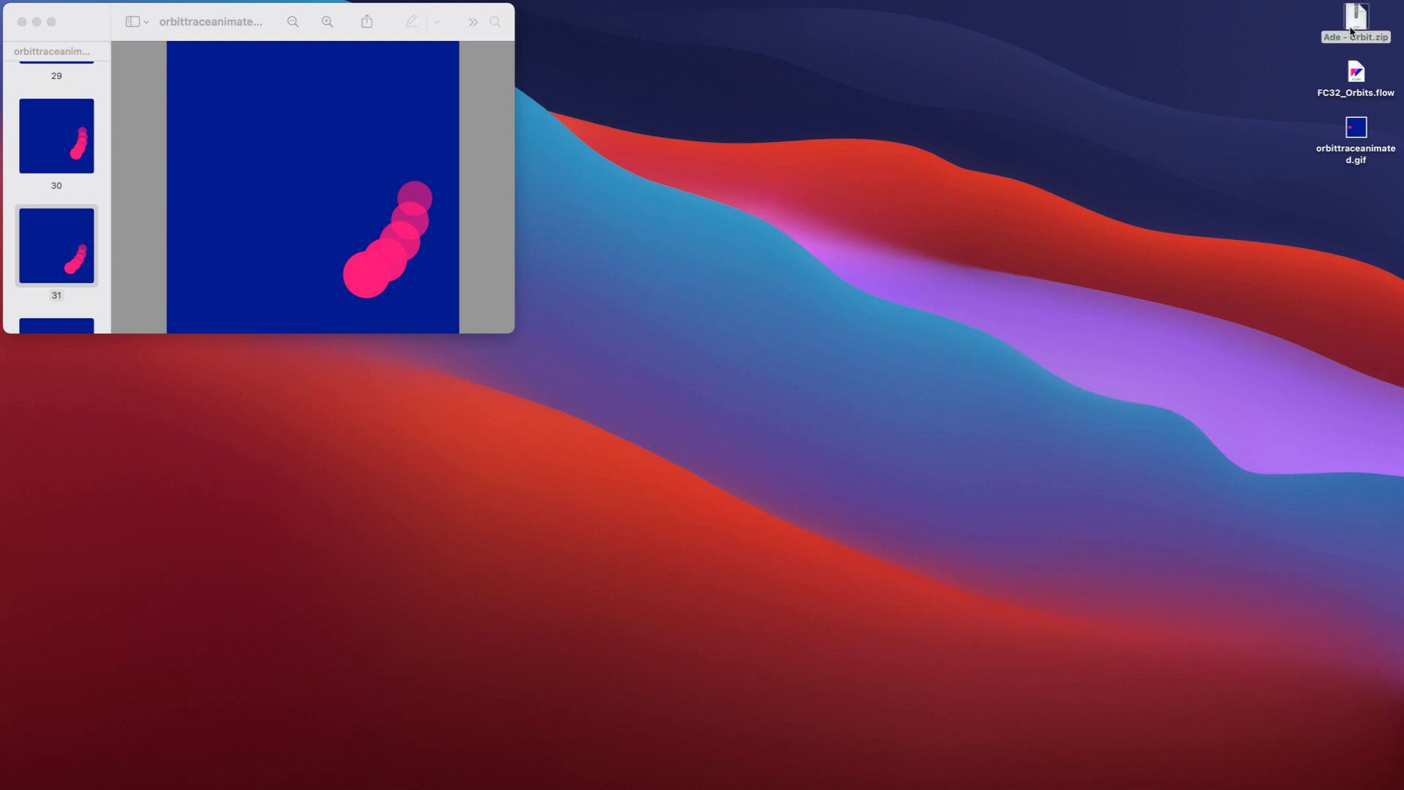
{"action": "left_click", "coordinate": [1359, 20]}
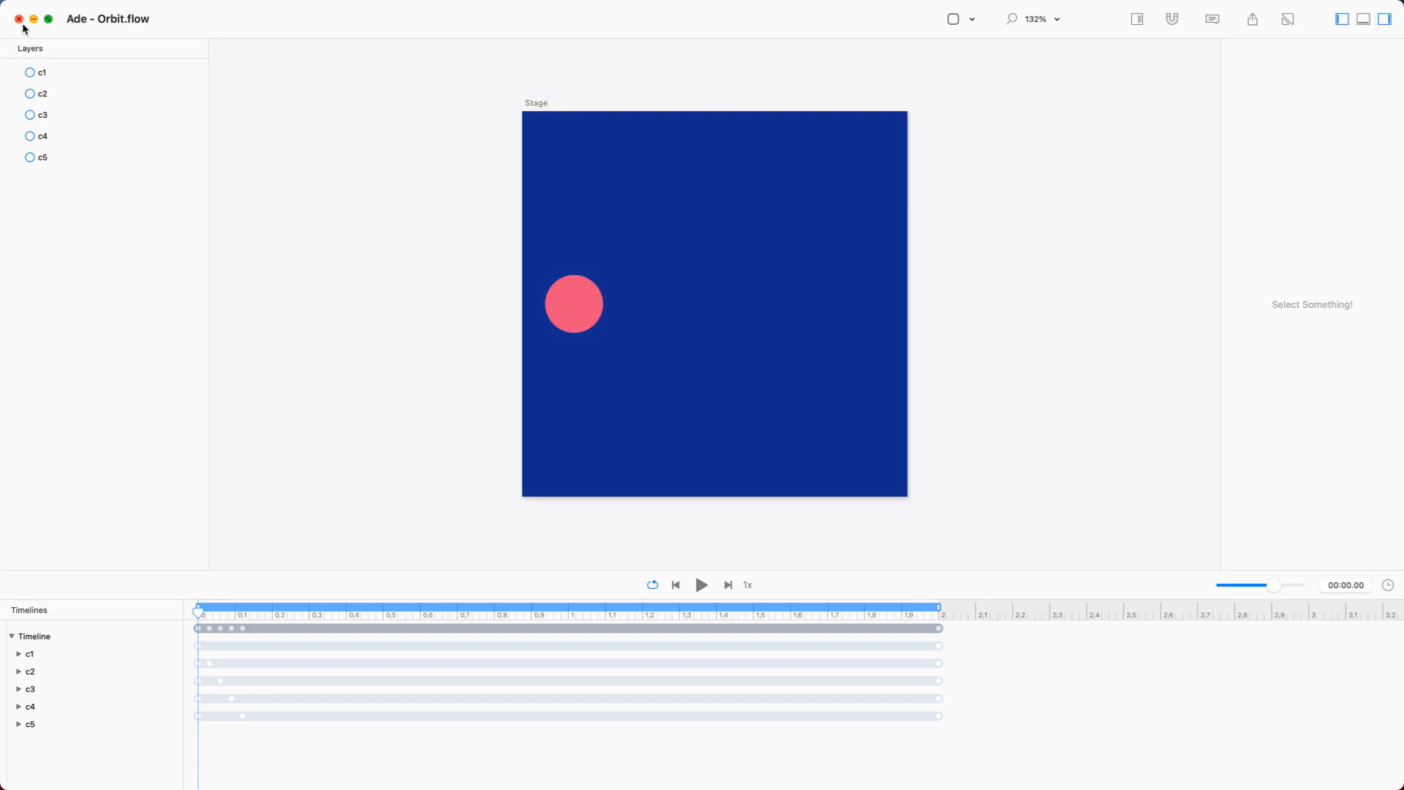
{"action": "left_click", "coordinate": [48, 20]}
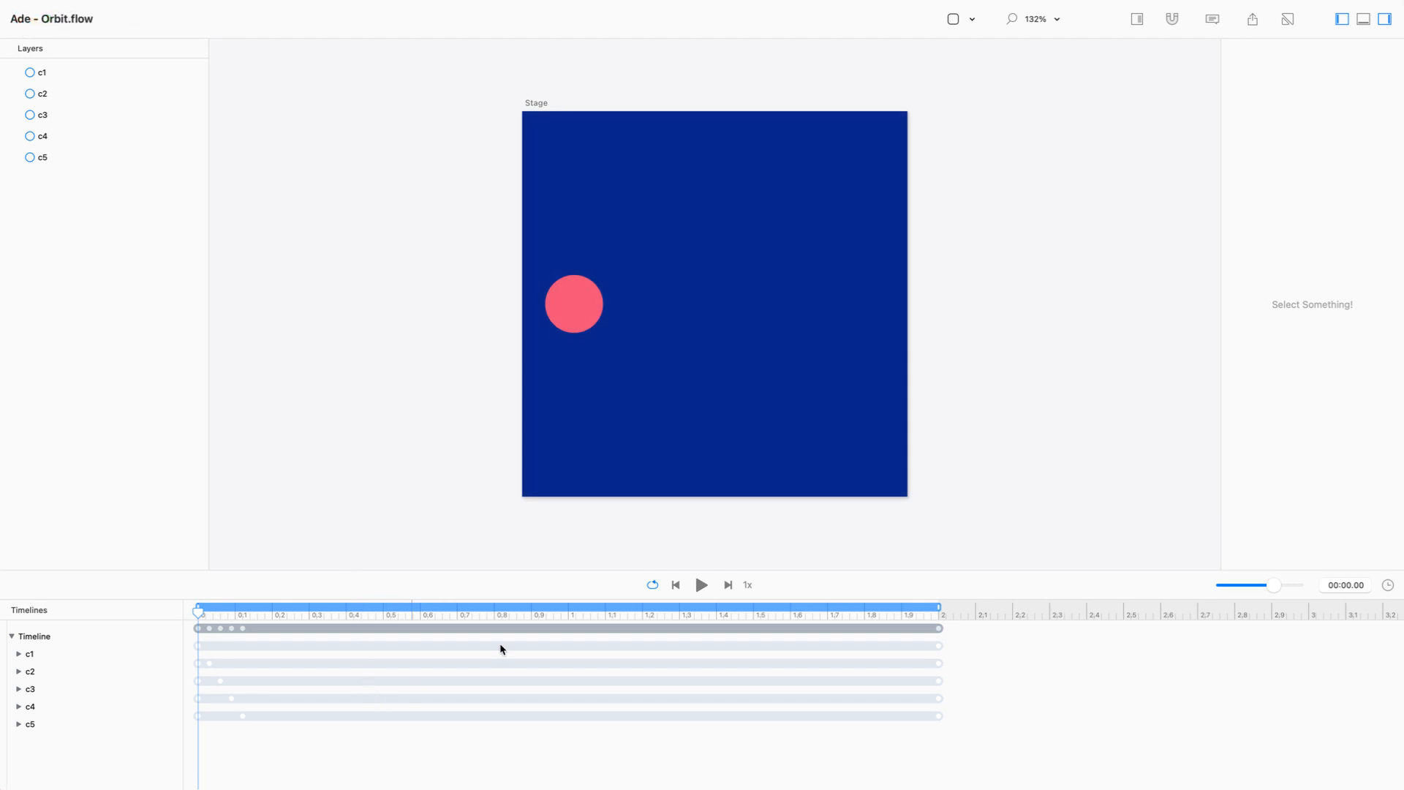
Play the Orbit project's animation and examine the Rotation and Fill Color tracks of circles c1 to c5.
{"action": "left_click", "coordinate": [700, 585]}
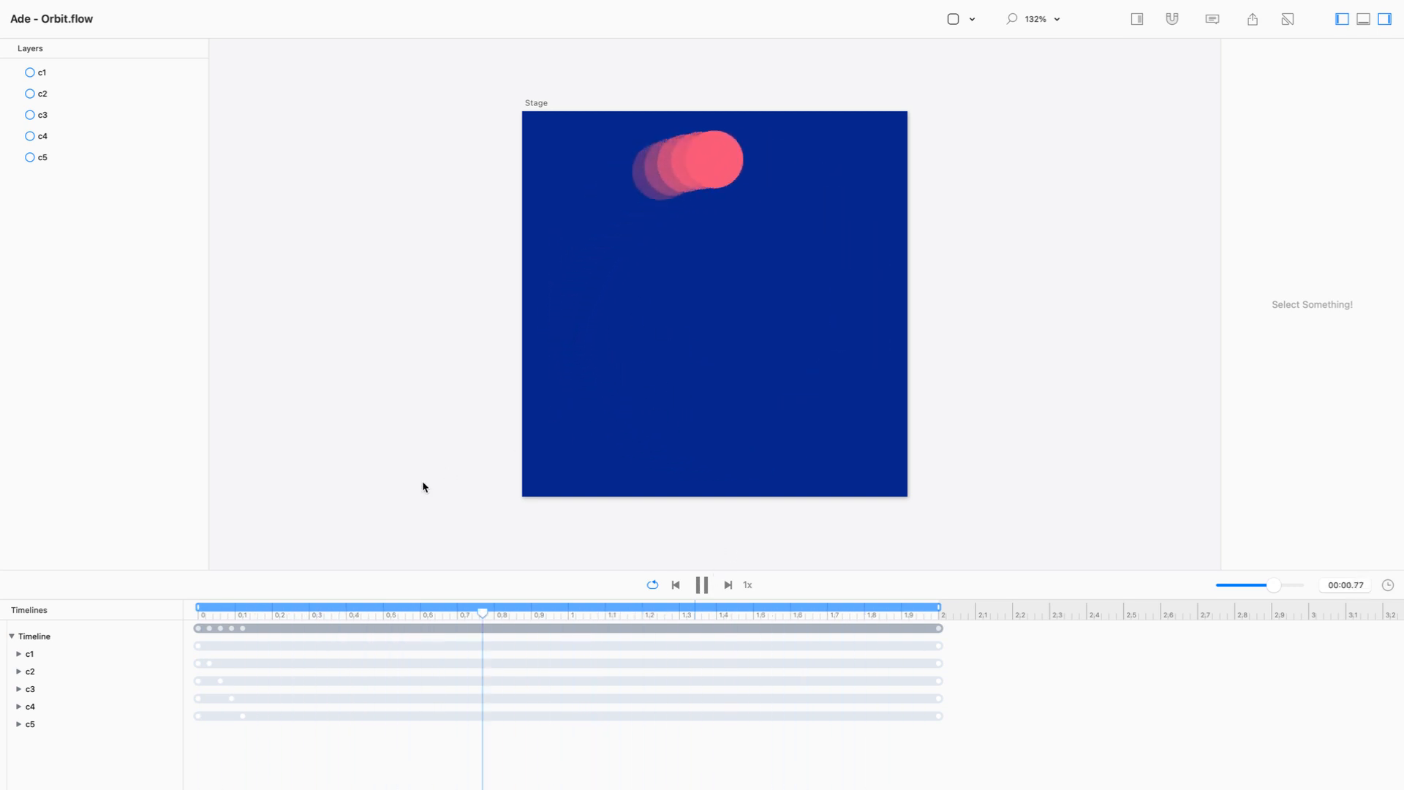
{"action": "left_click", "coordinate": [18, 724]}
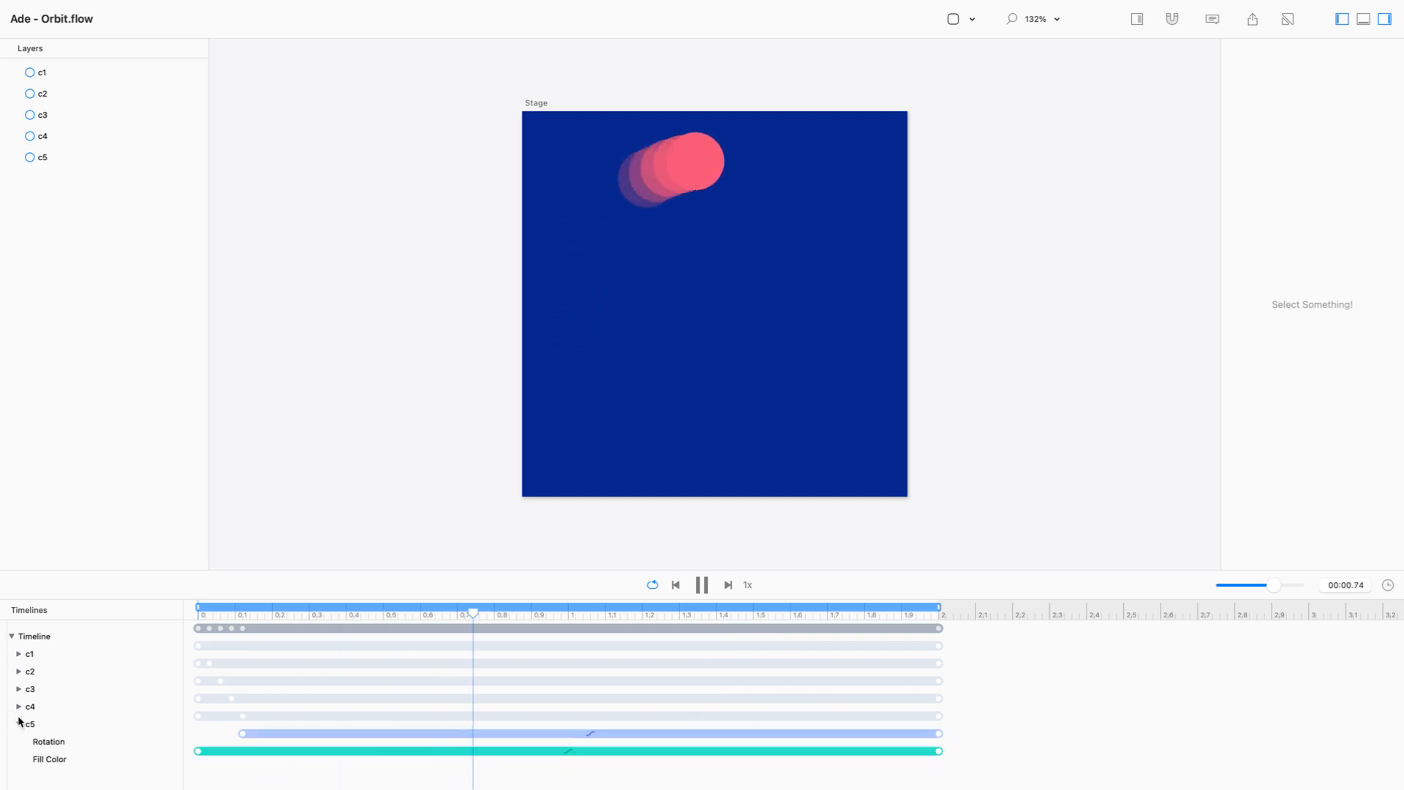
{"action": "left_click", "coordinate": [18, 706]}
{"action": "left_click", "coordinate": [18, 688]}
{"action": "left_click", "coordinate": [19, 672]}
{"action": "left_click", "coordinate": [18, 654]}
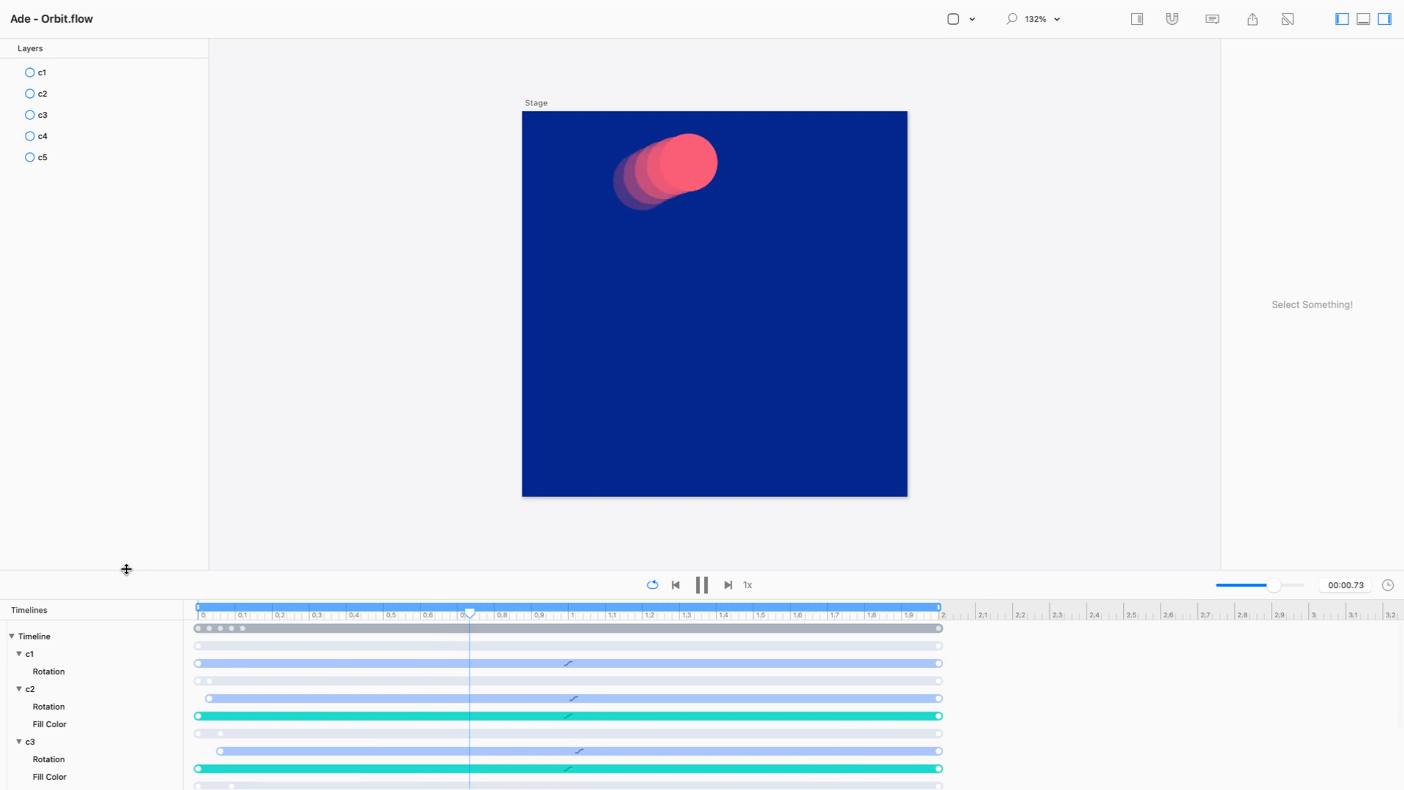
{"action": "left_click_drag", "start_coordinate": [127, 569], "coordinate": [119, 451]}
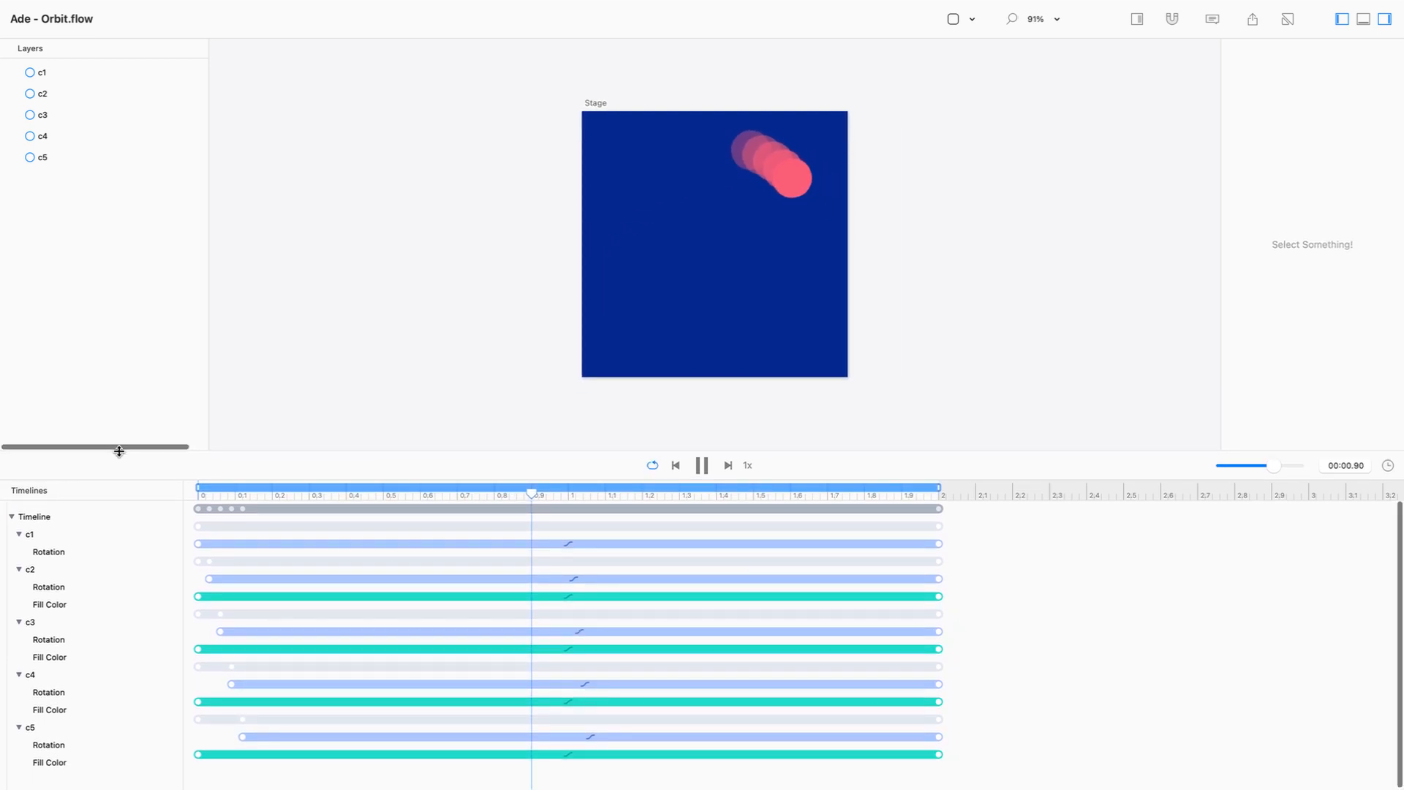